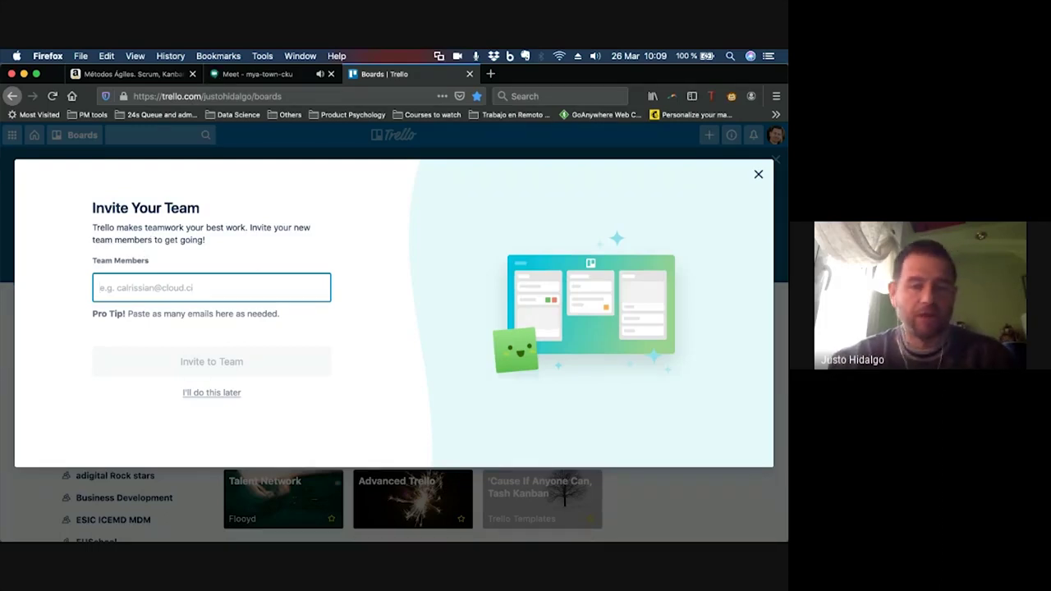
Step: Skip inviting teammates, view the Business Class upgrade page, then start a blue-background board
left_click(213, 394)
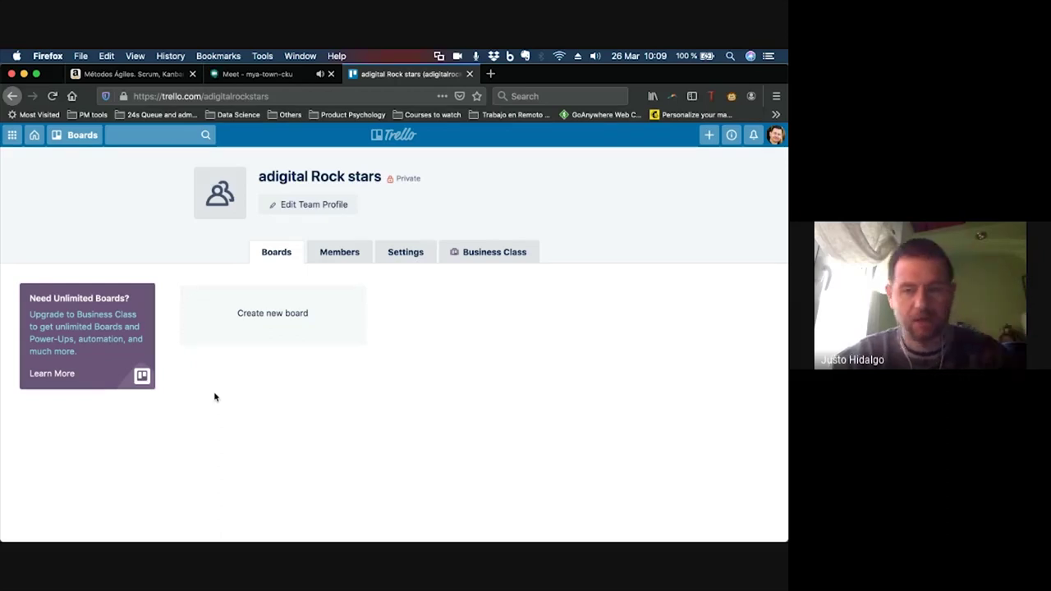
left_click(517, 248)
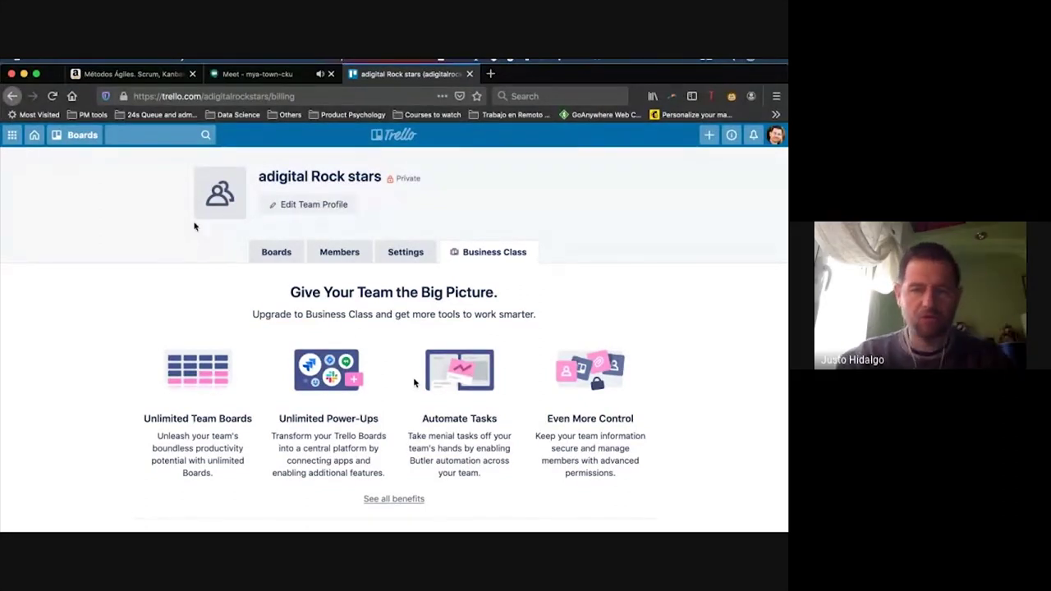
left_click(284, 254)
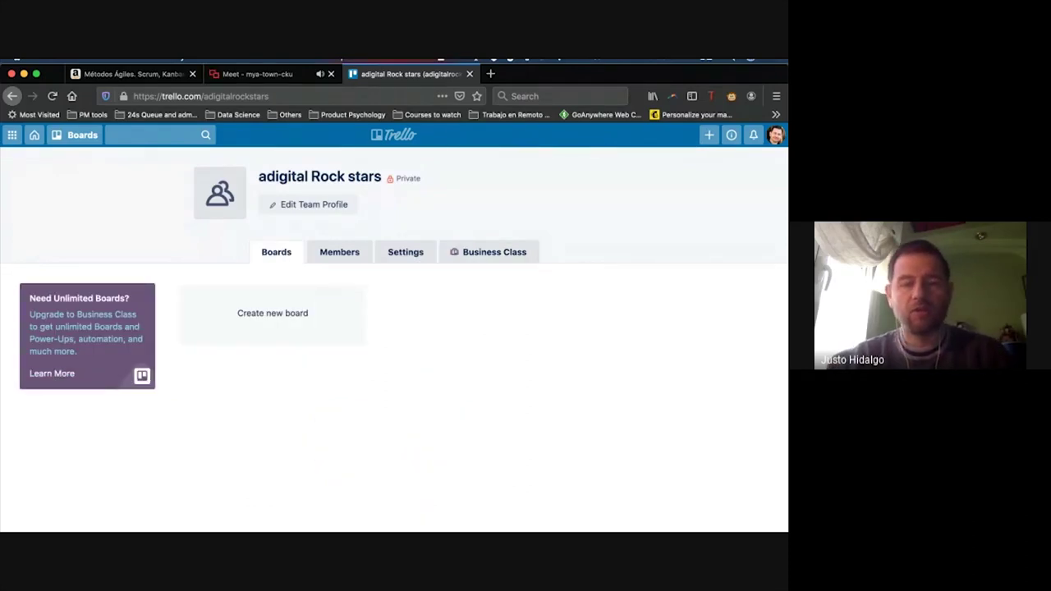
left_click(278, 320)
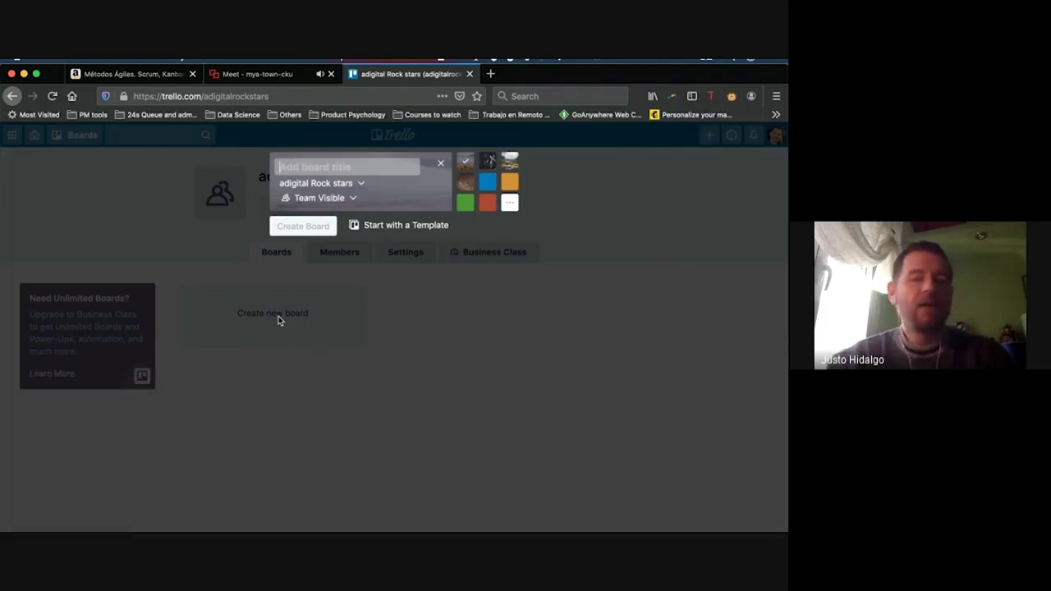
left_click(487, 184)
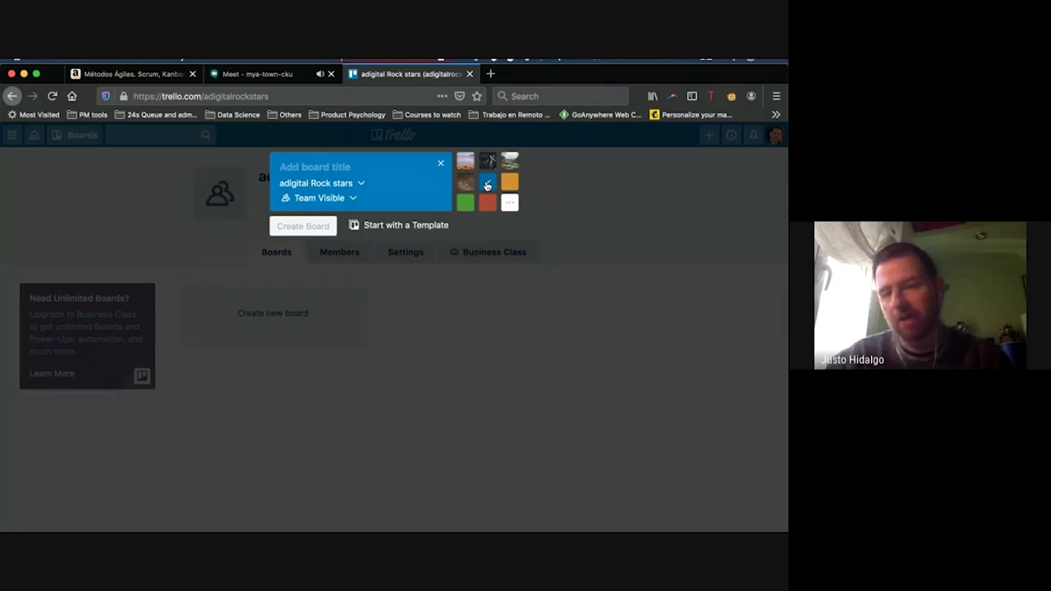
Step: Title the new board 'Curso Trello' and review its Team Visible visibility options
left_click(302, 168)
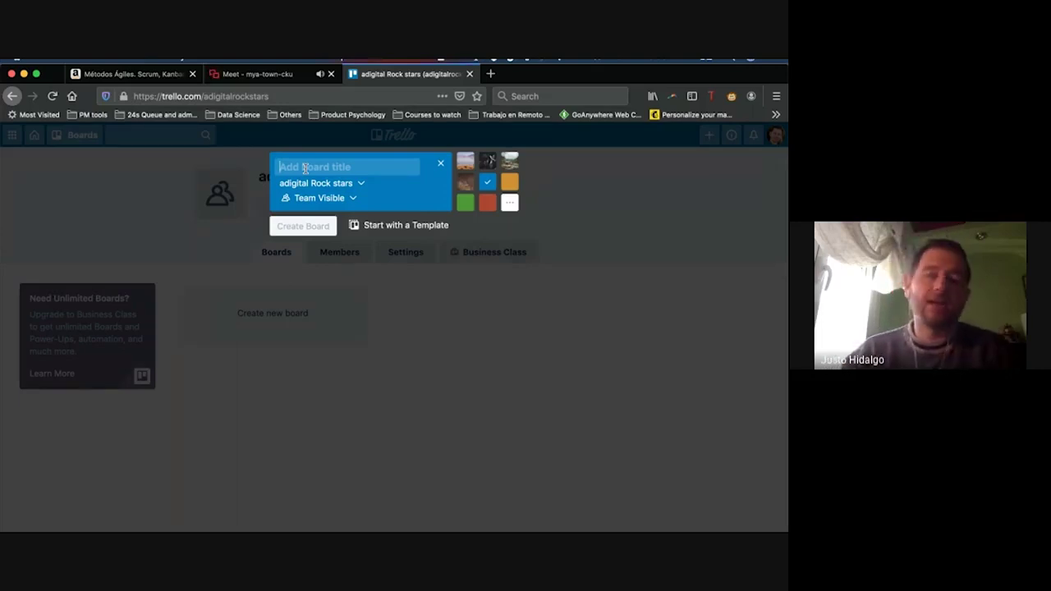
type("Curso Trello")
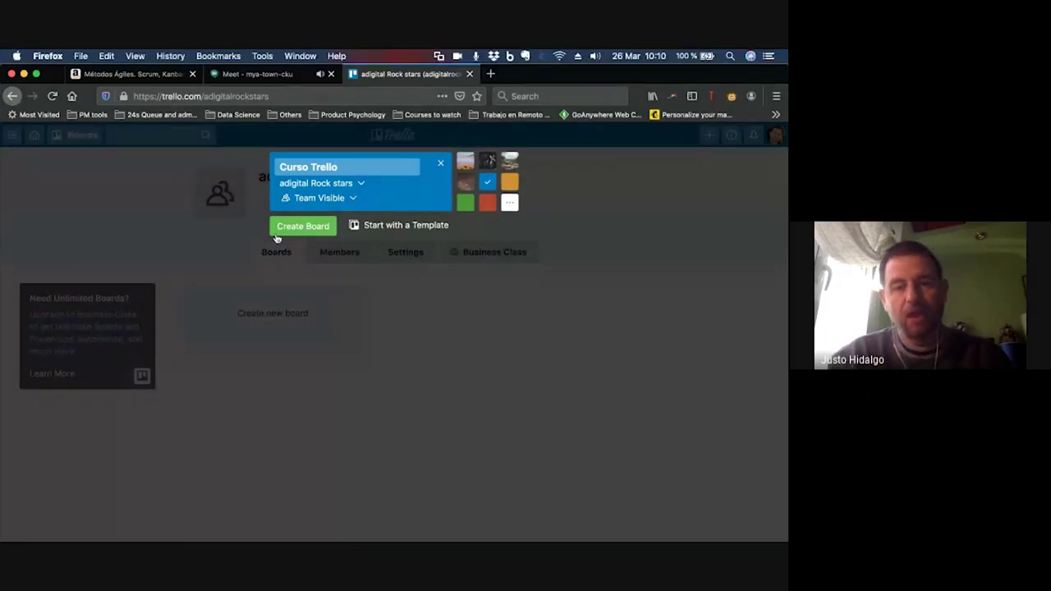
left_click(354, 200)
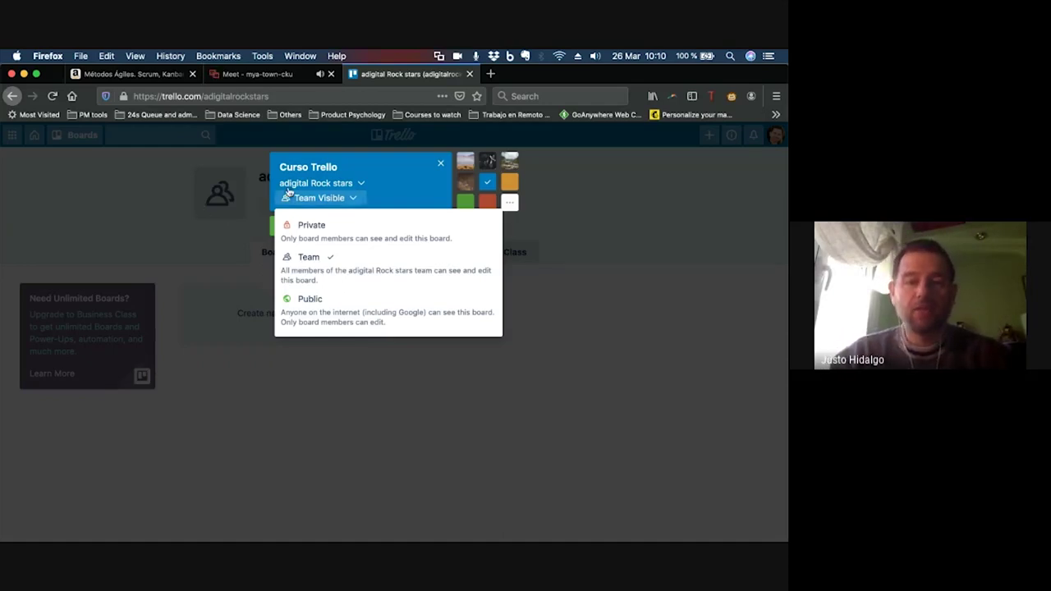
Step: Keep the board visible to the adigital Rock stars team and create Curso Trello
left_click(401, 195)
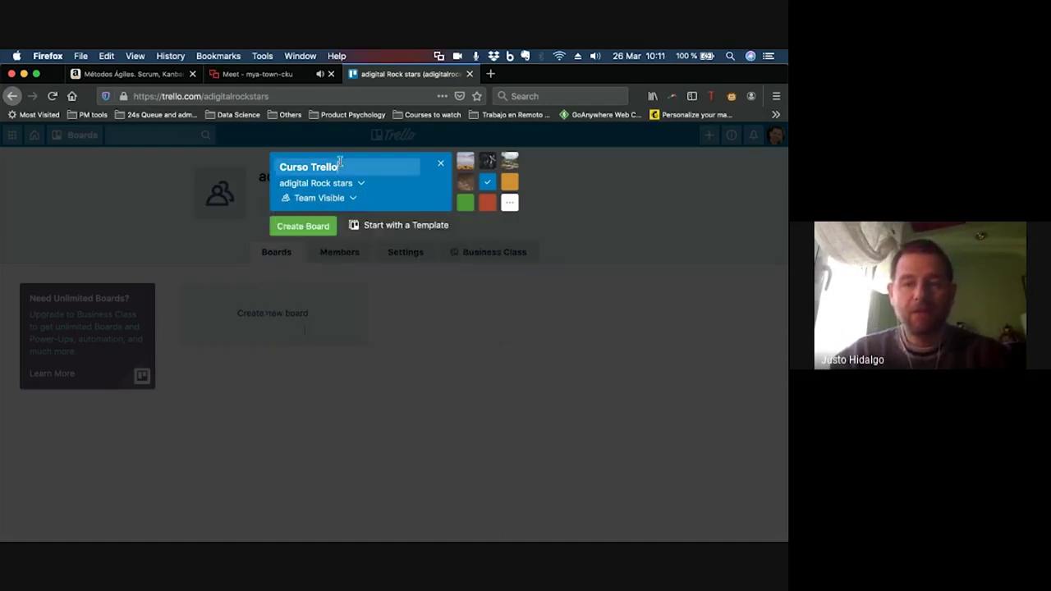
left_click(303, 230)
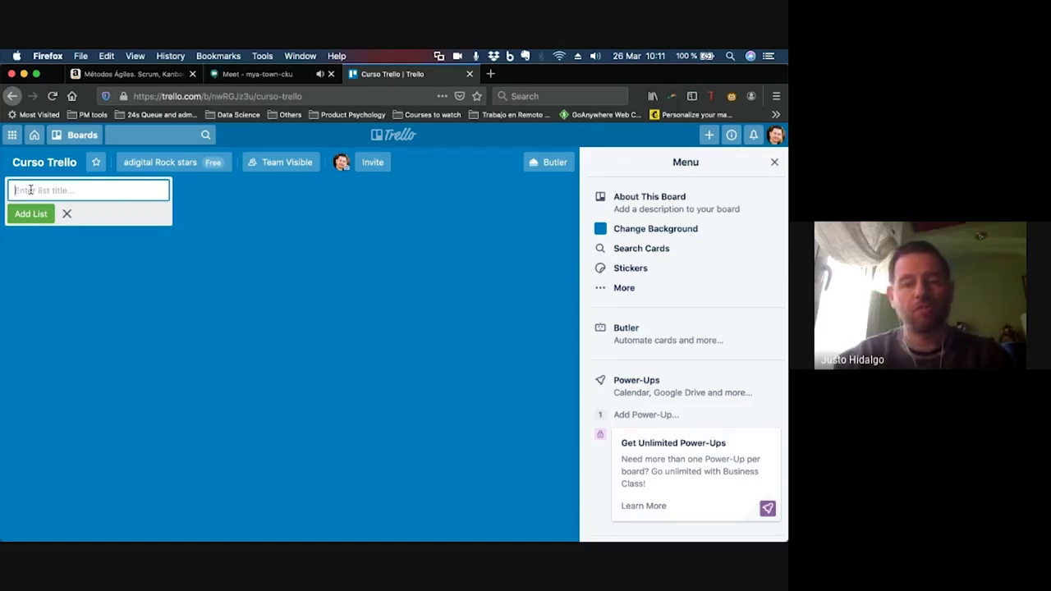
Step: Create the lists 'To Do', 'Doing' and 'Done' on the board
type("To Do")
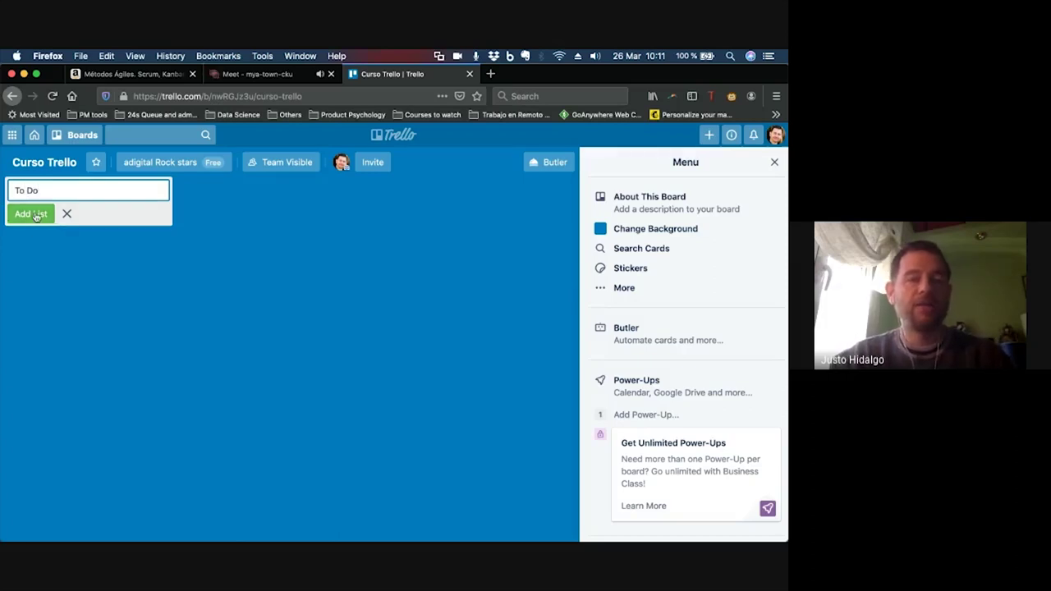
left_click(32, 215)
type("Doing")
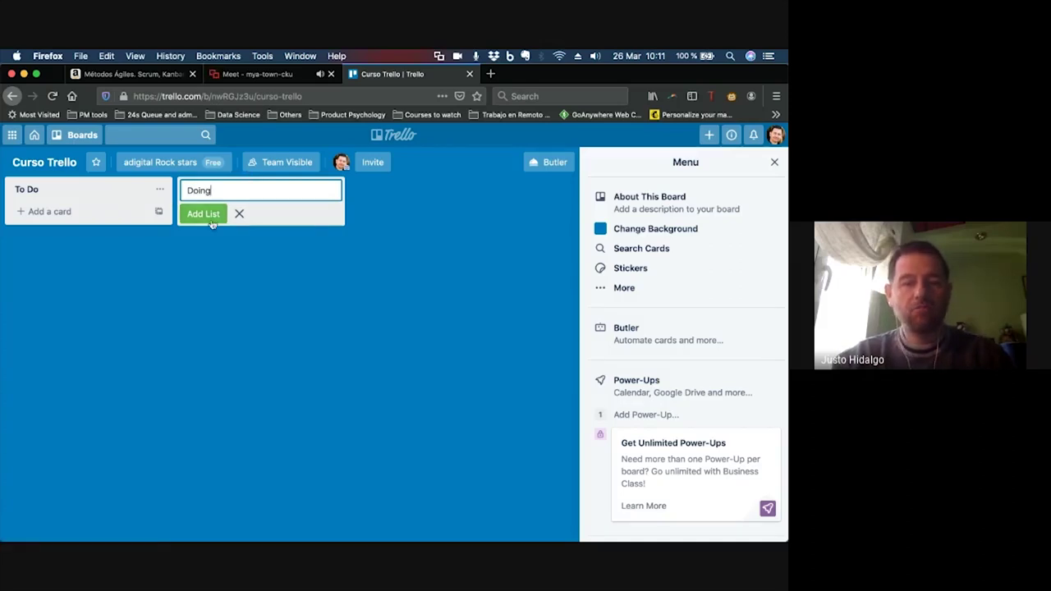
key("Return")
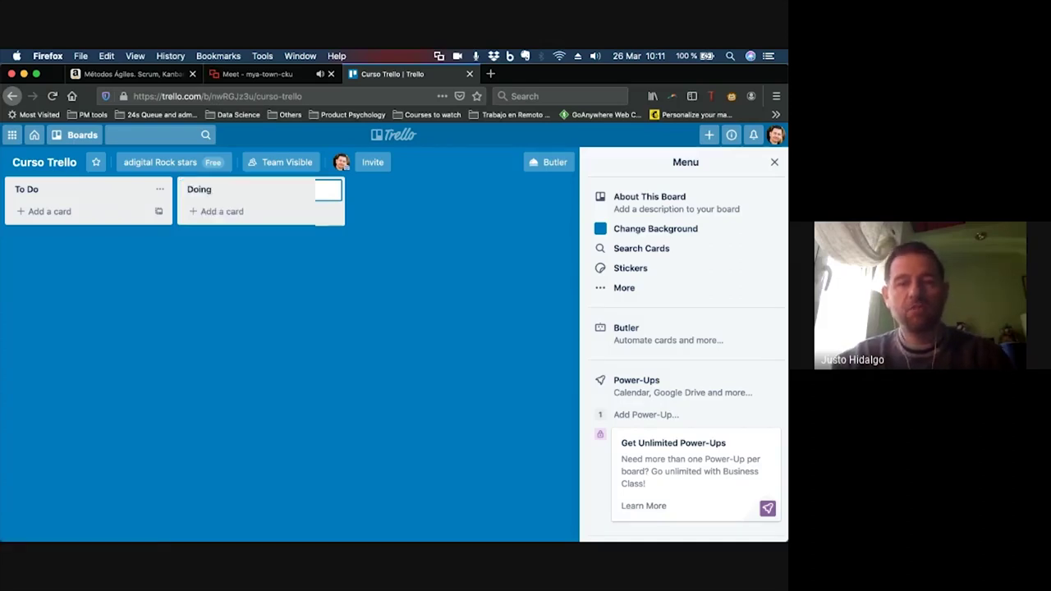
type("done")
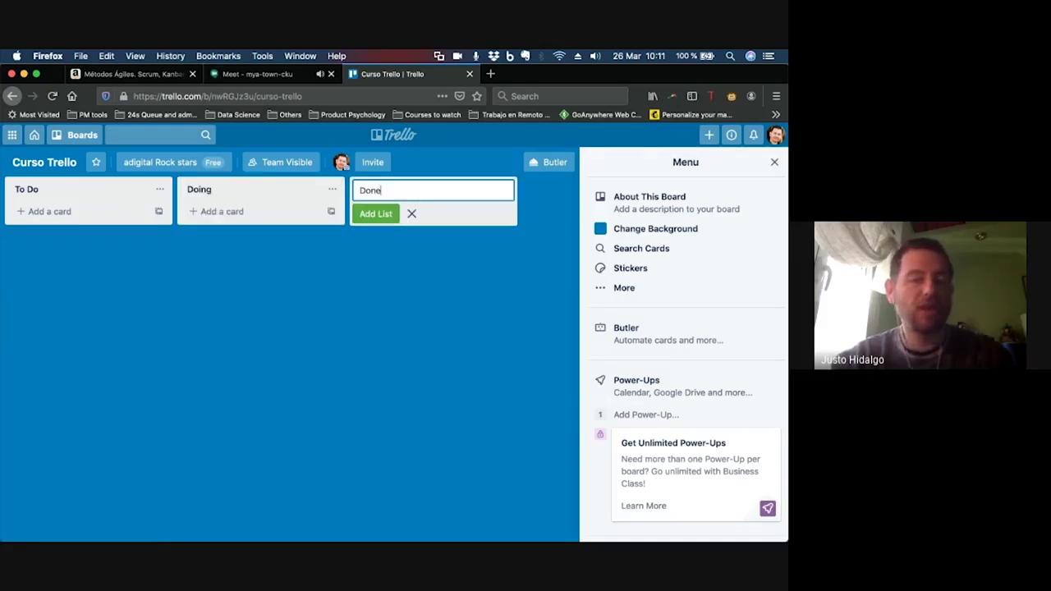
key("Return")
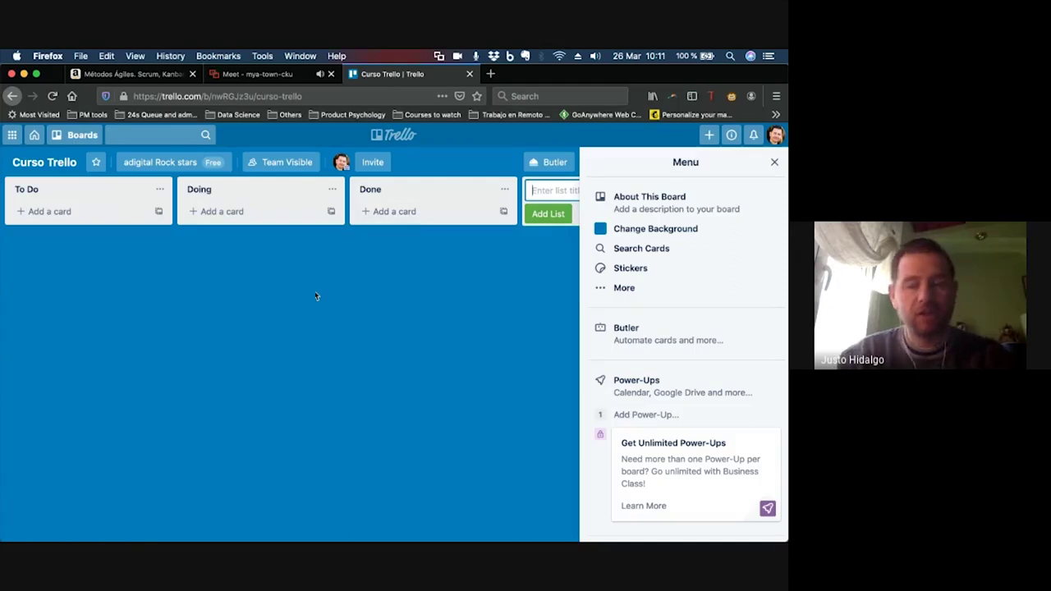
left_click(314, 295)
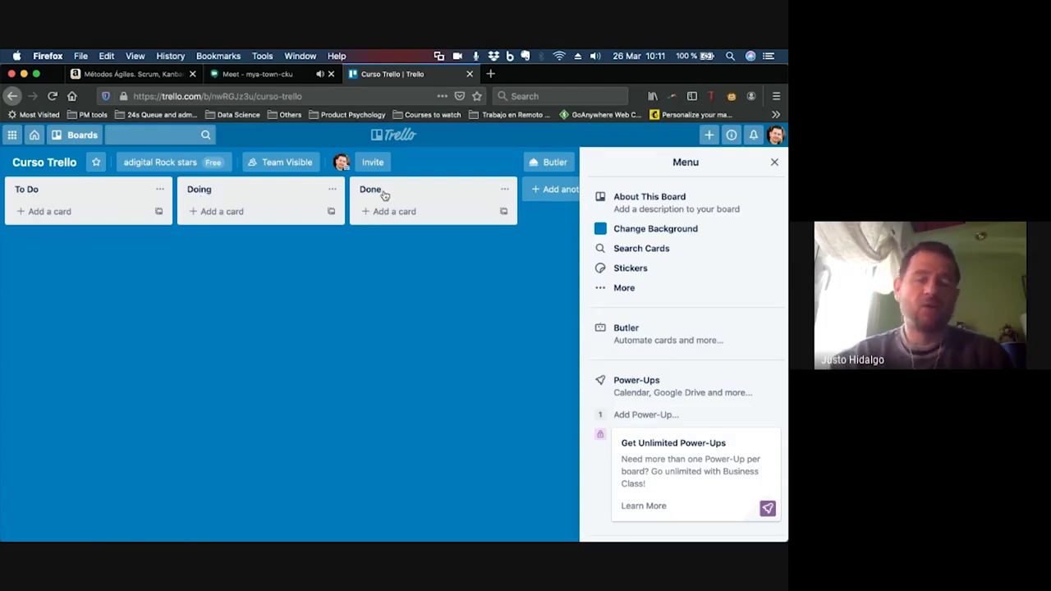
left_click(54, 211)
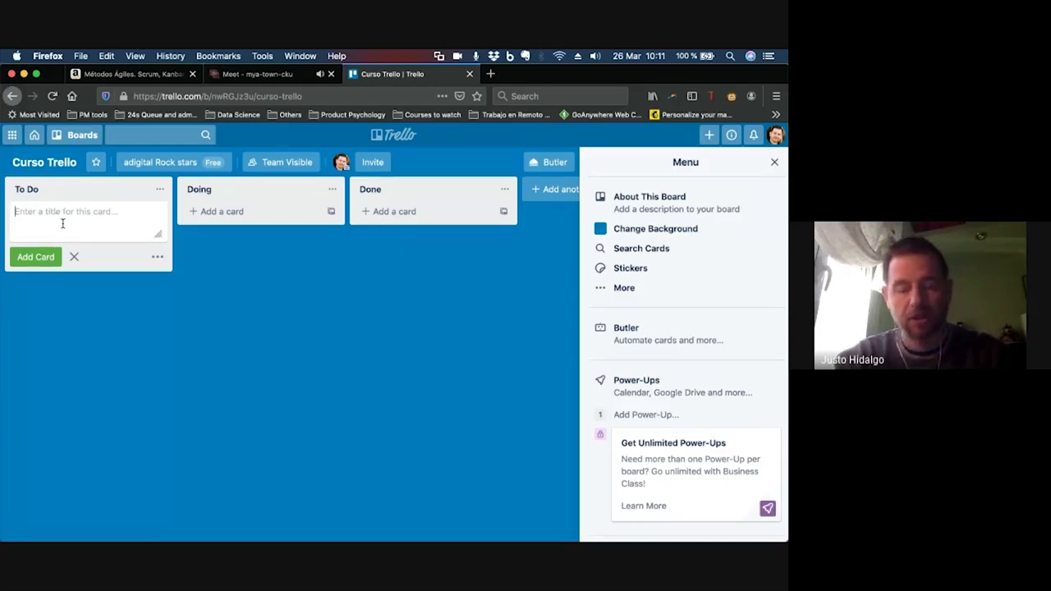
Step: Add cards 'Contenido del curso' and 'Crear cuenta gratuita en Trello' to To Do, then open the first
type("Cotennid")
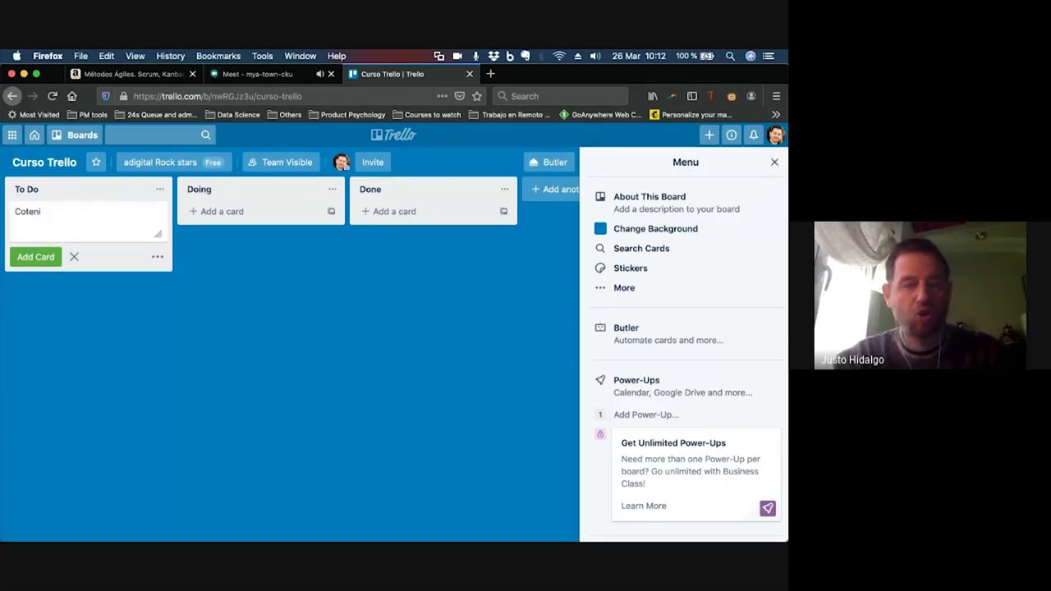
key("BackSpace")
key("BackSpace")
key("BackSpace")
key("BackSpace")
key("BackSpace")
key("BackSpace")
type("ntenido del curso")
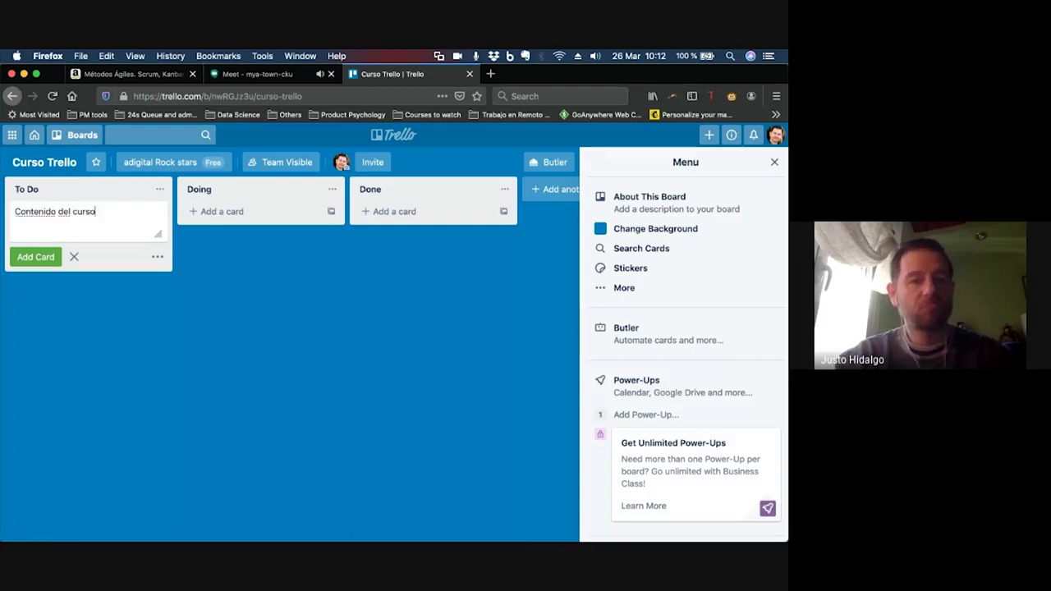
key("Return")
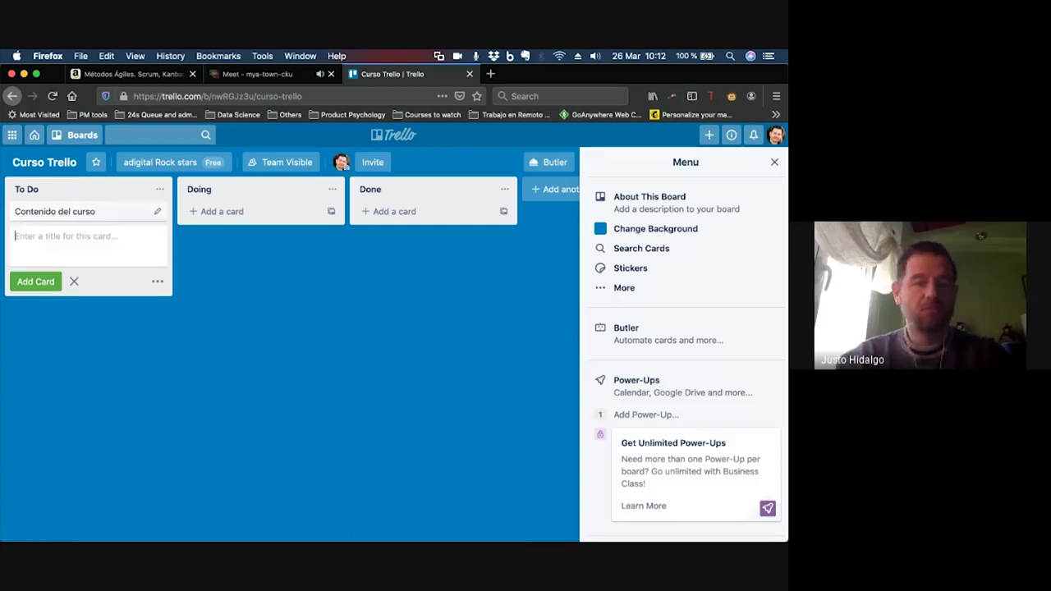
type("Crear mat")
key("BackSpace")
key("BackSpace")
key("BackSpace")
key("BackSpace")
key("BackSpace")
type("r cuenta gratuita en Trello")
key("Return")
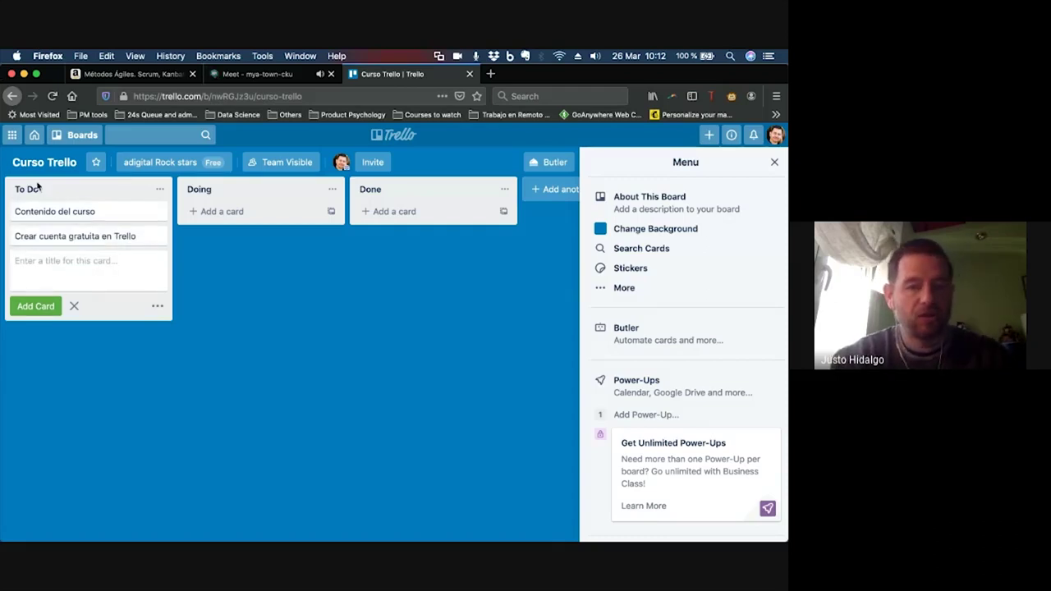
left_click(35, 212)
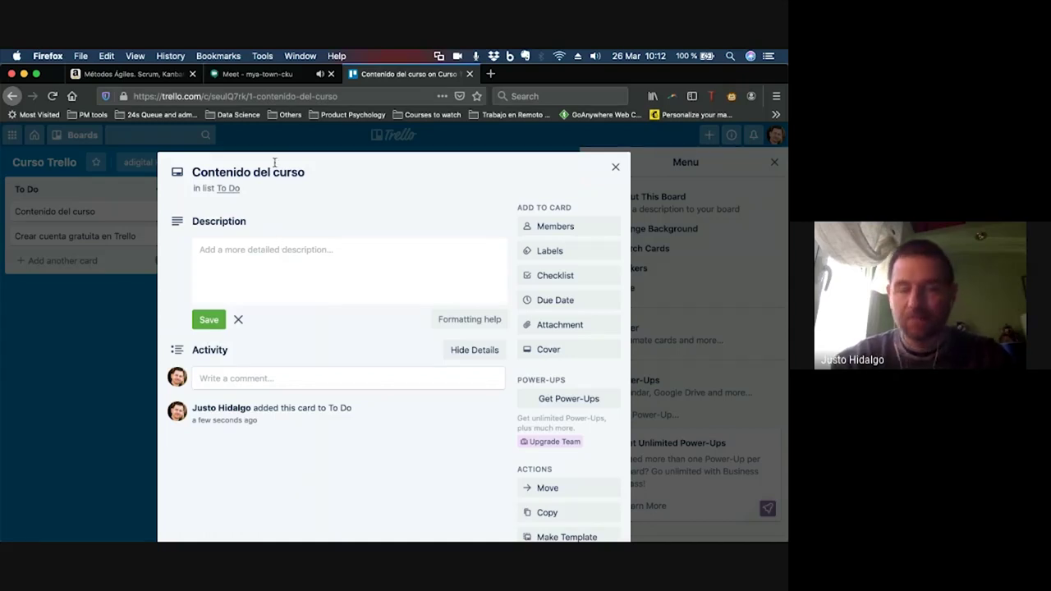
Step: Rename the card to 'Tabla de contenido del curso'
left_click(194, 173)
key("BackSpace")
type("Tabla de")
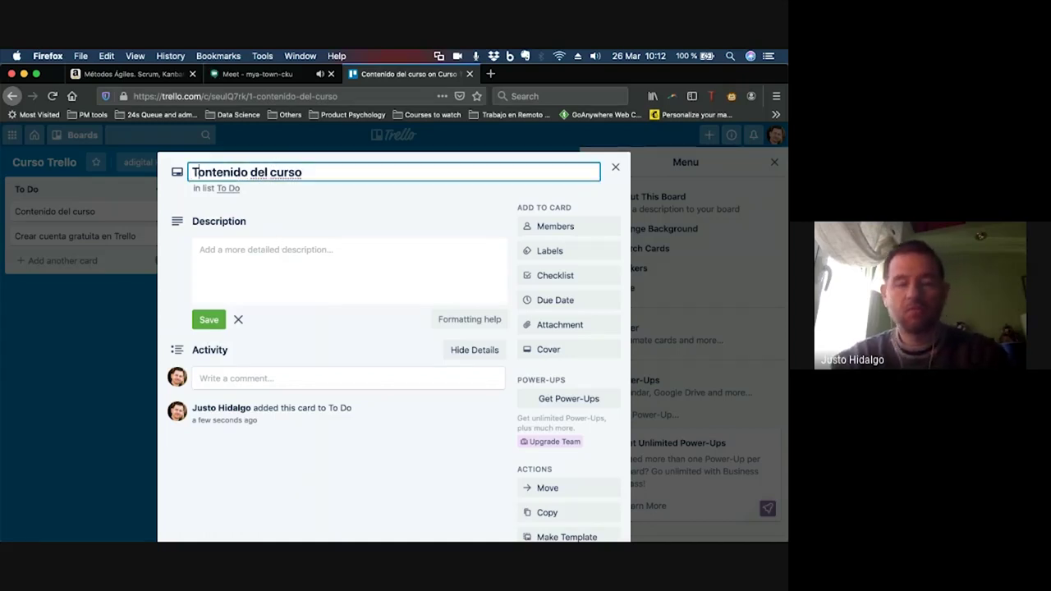
type(" c")
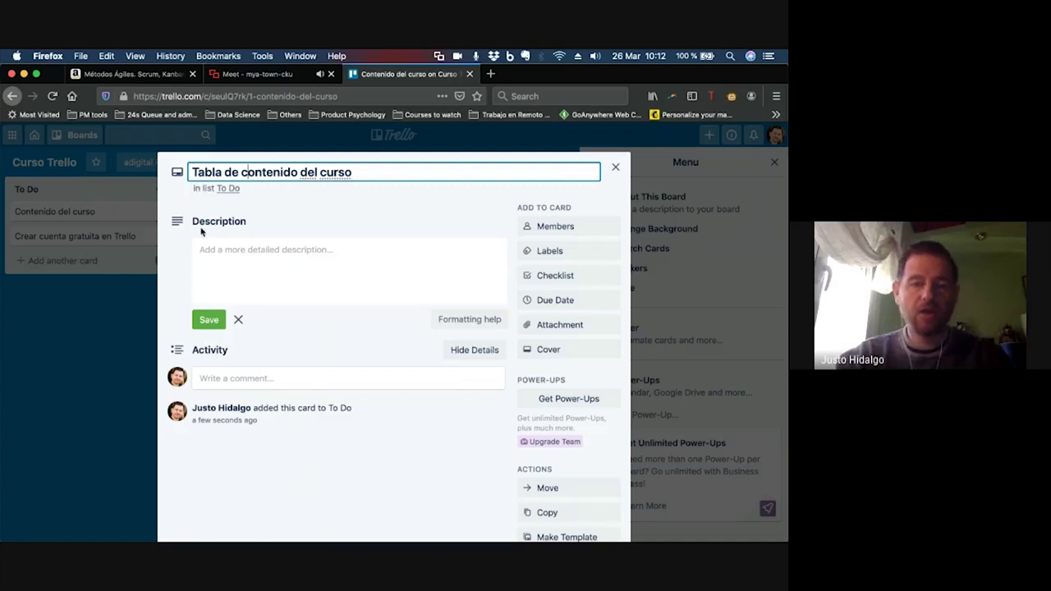
Step: Save the description 'adigital me pide la tabla de contenidos para su publicación.' and check the Members list
left_click(225, 266)
type("ad")
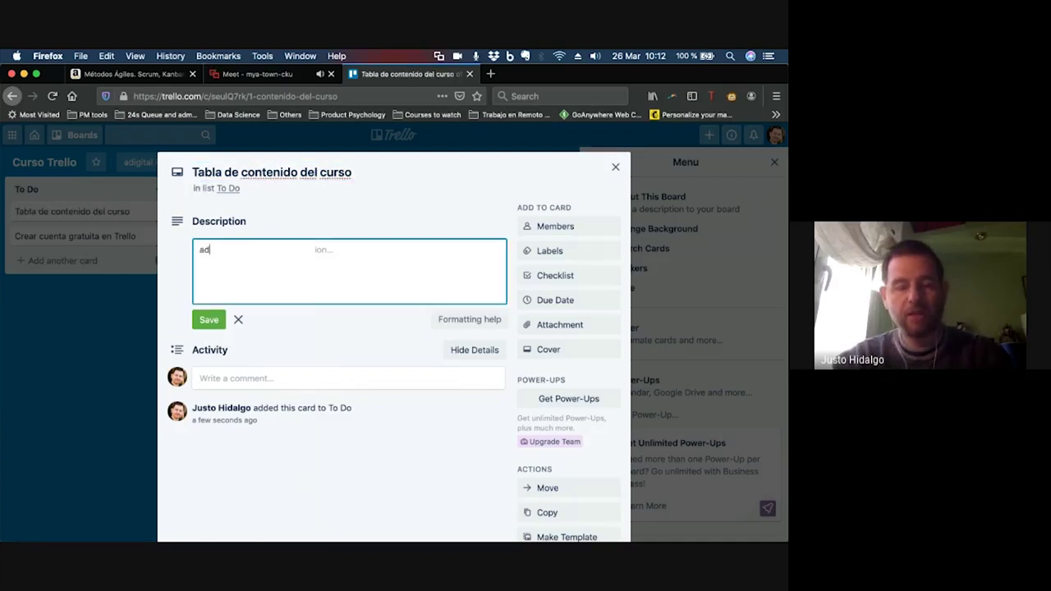
type("igital me pide la tabla de contenidos para su publicación.")
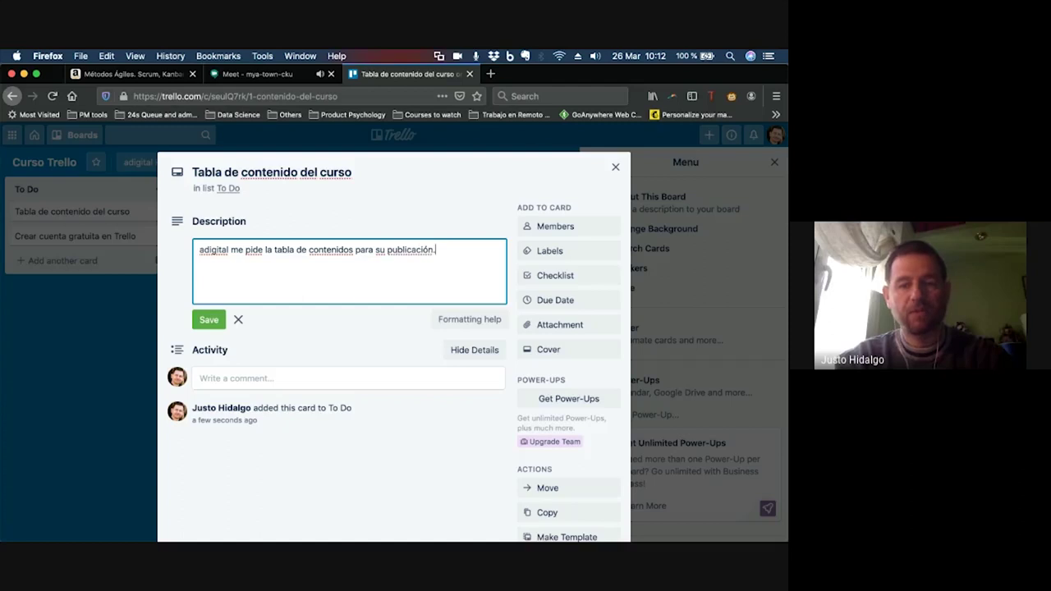
left_click(209, 320)
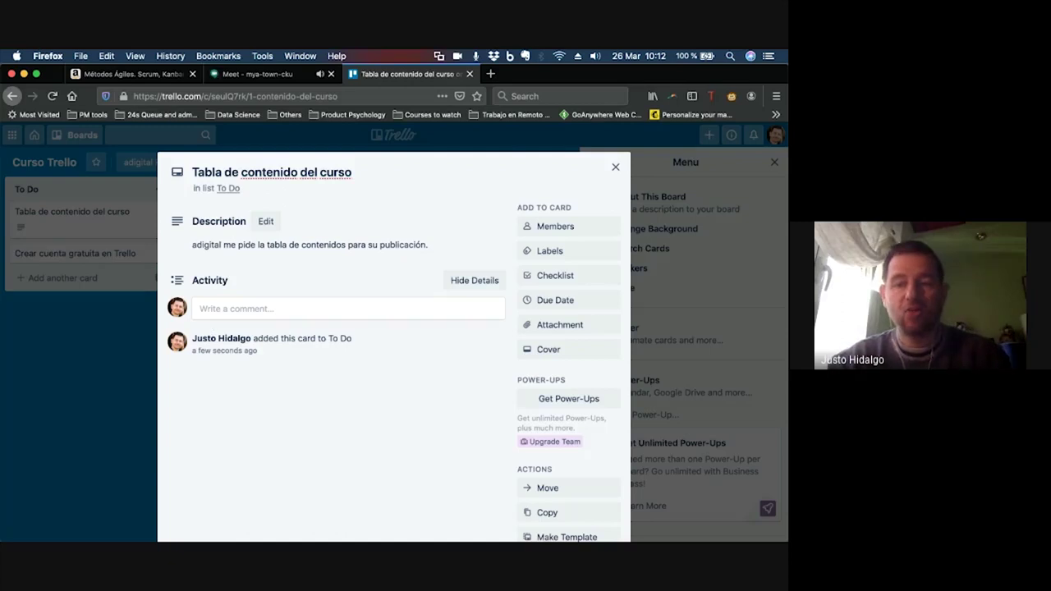
left_click(585, 226)
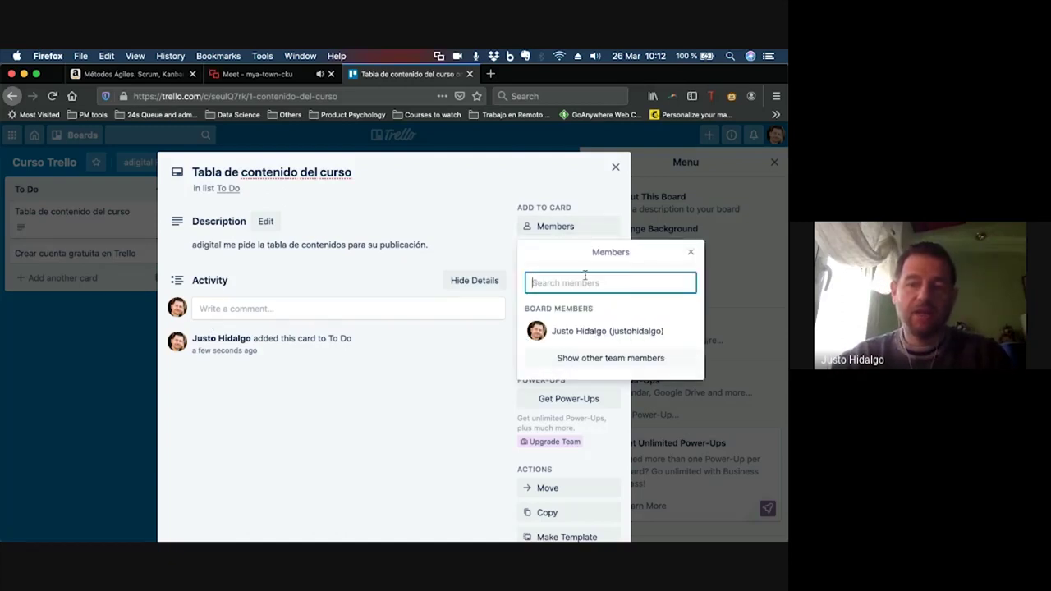
left_click(420, 208)
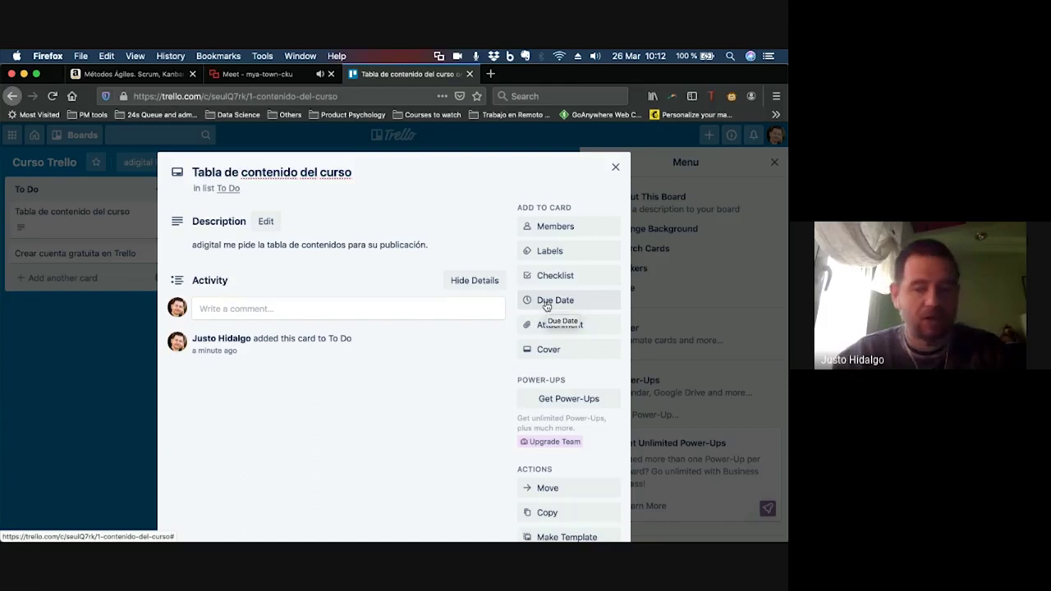
Step: Set the card's due date to 27 March at 9:00 AM and return to the board
left_click(546, 304)
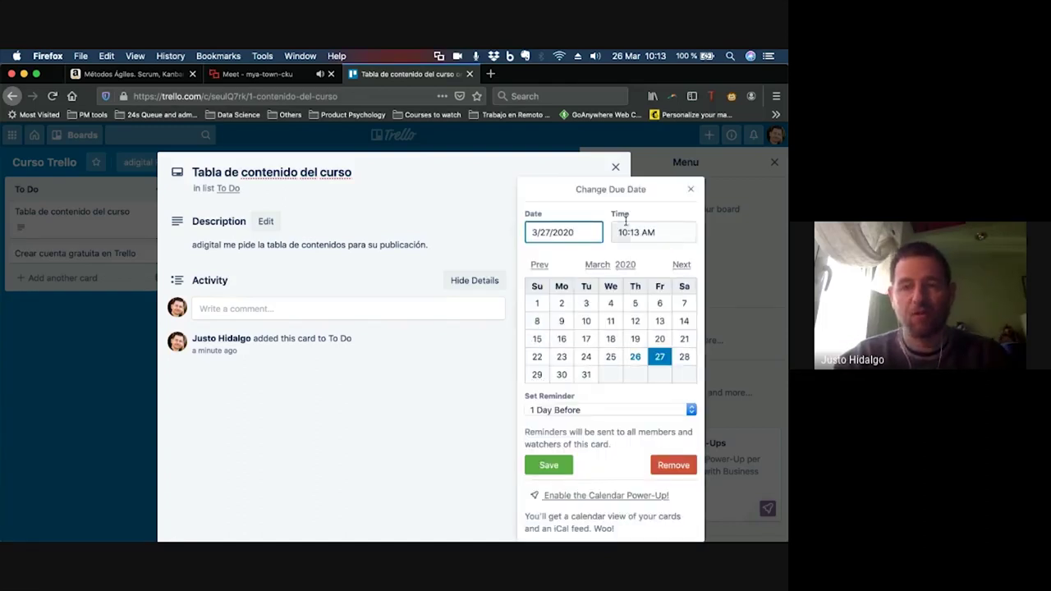
left_click(634, 232)
left_click_drag(633, 233, 655, 232)
type("4")
key("BackSpace")
key("BackSpace")
key("BackSpace")
key("BackSpace")
type("9 AM")
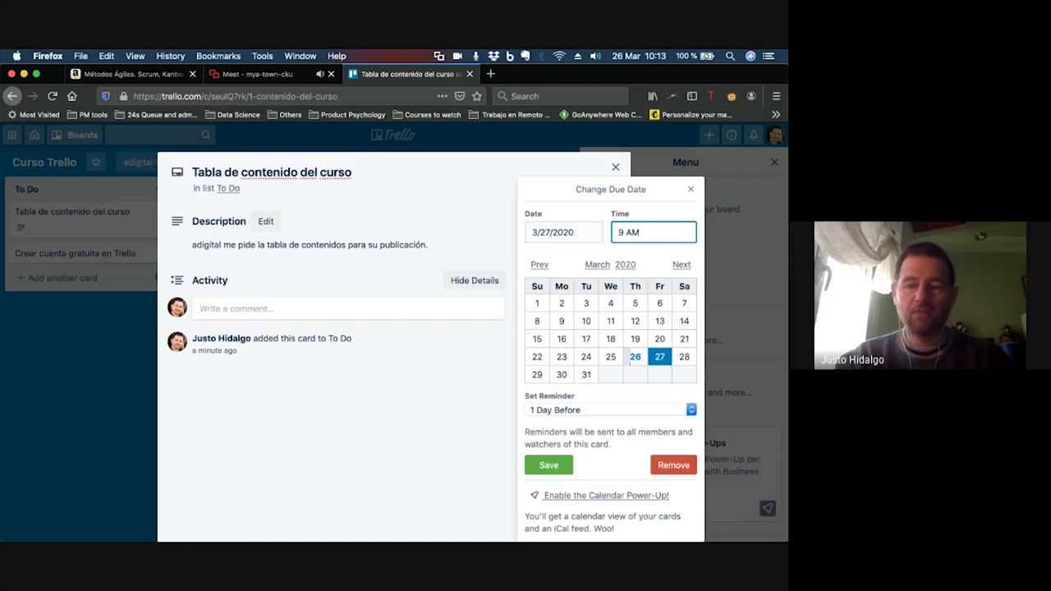
left_click(548, 465)
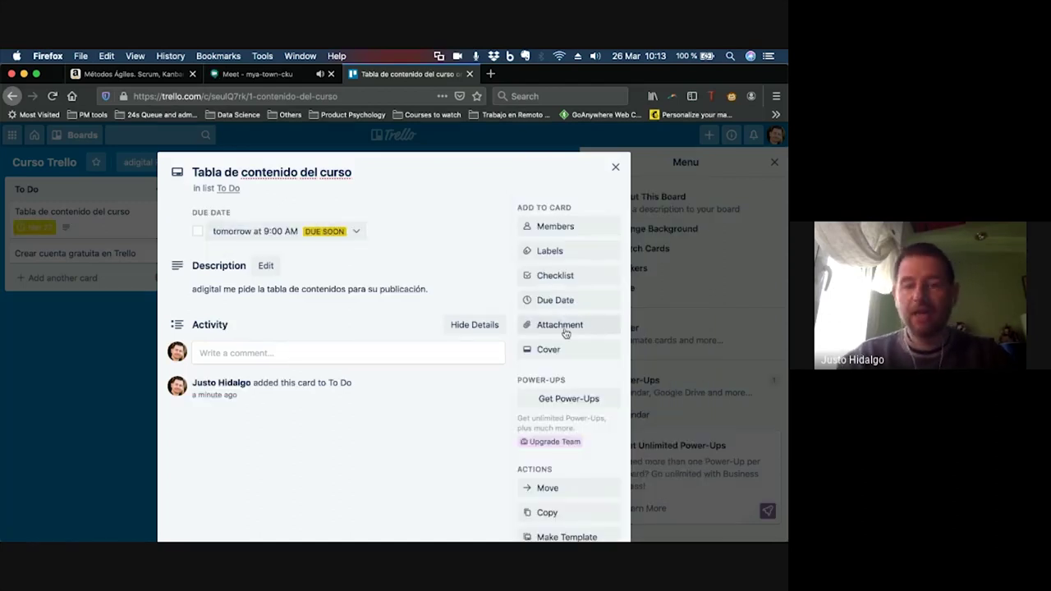
scroll(565, 333, "down", 2)
scroll(565, 333, "up", 2)
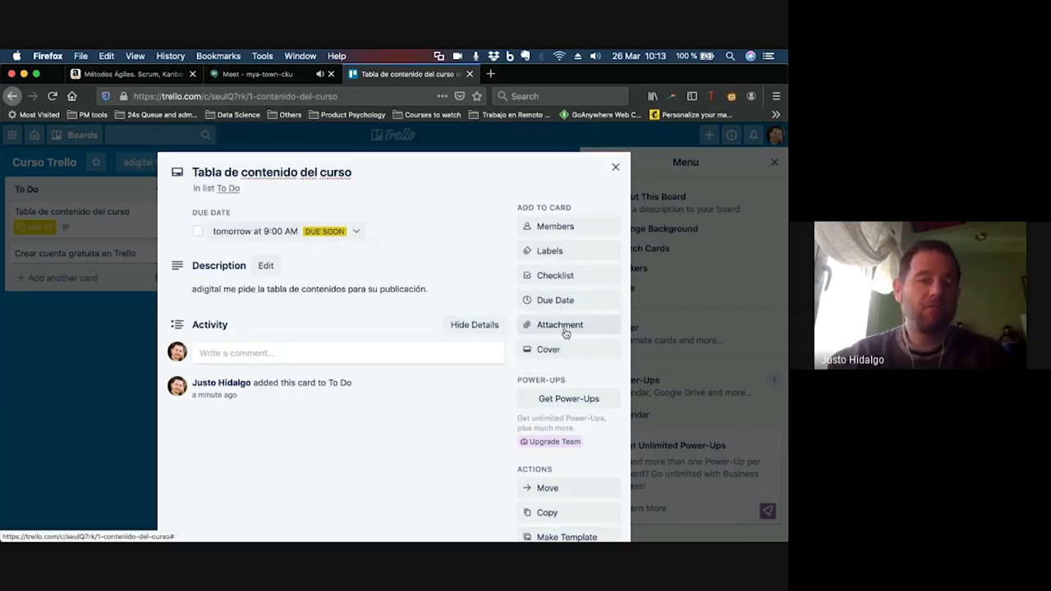
left_click(93, 375)
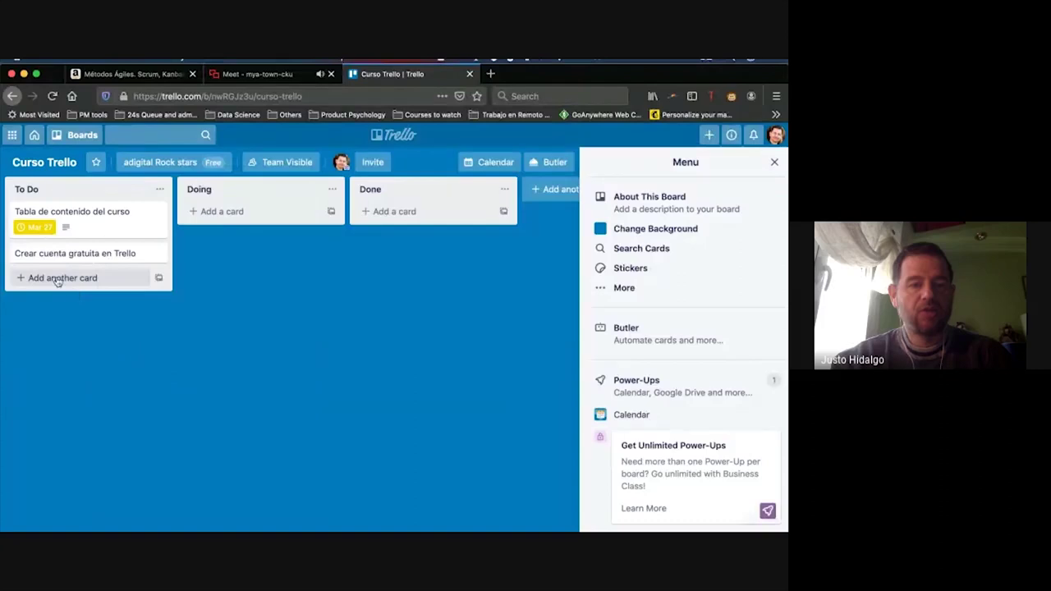
Step: Add To Do cards 'Introducción del curso', 'Introducción a Trello' and 'Trello avanzado'
left_click(57, 277)
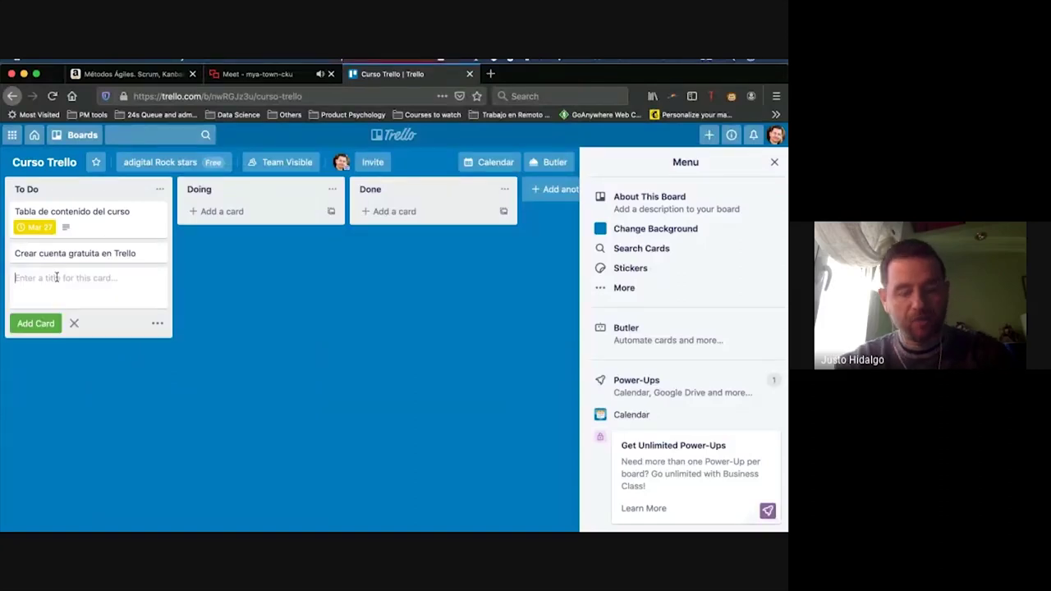
type("Intr")
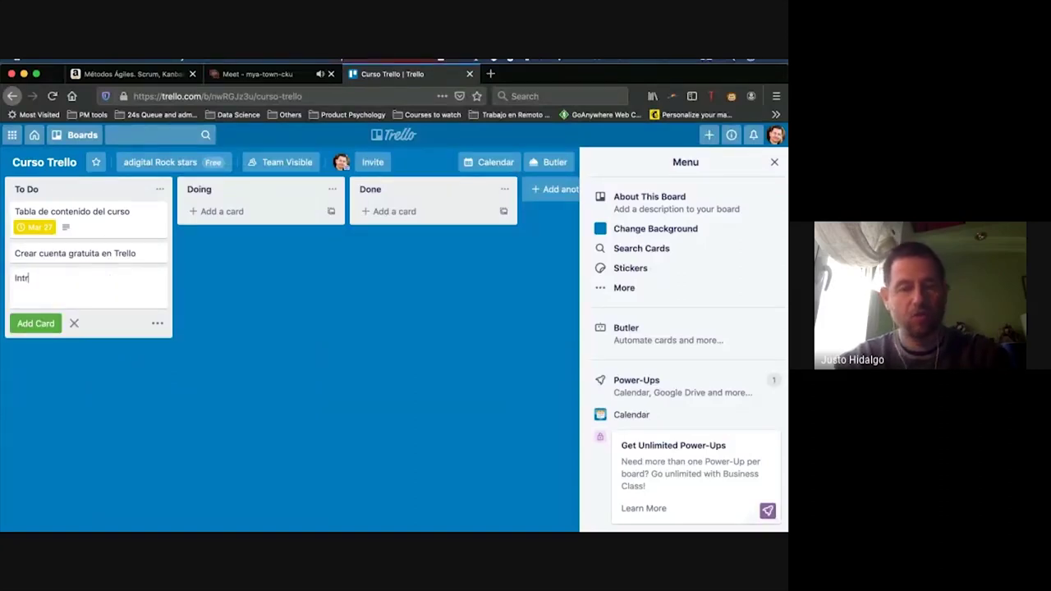
type("oducción del curso")
key("Return")
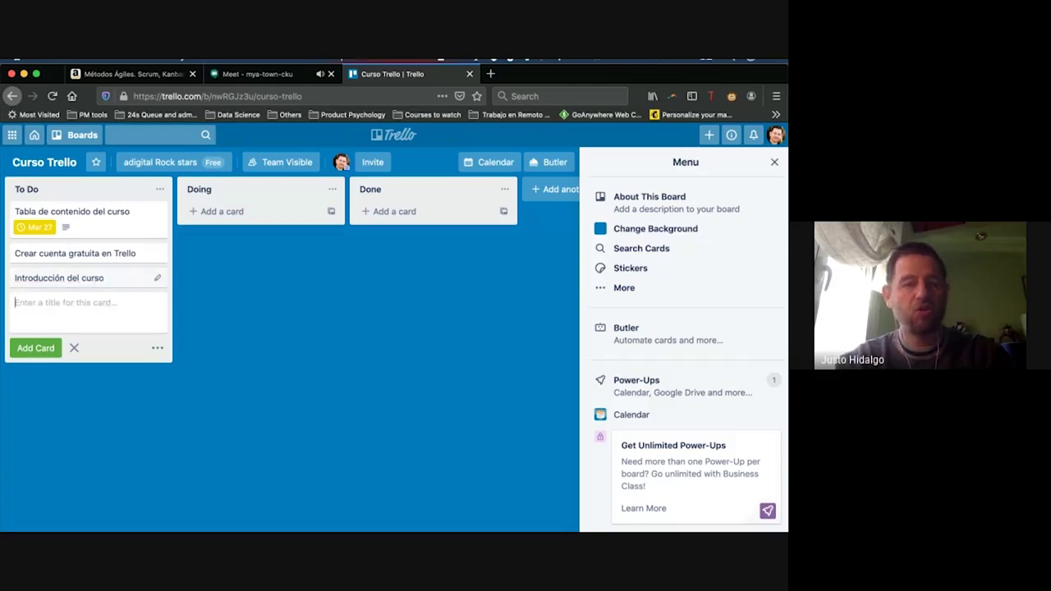
type("Introdu")
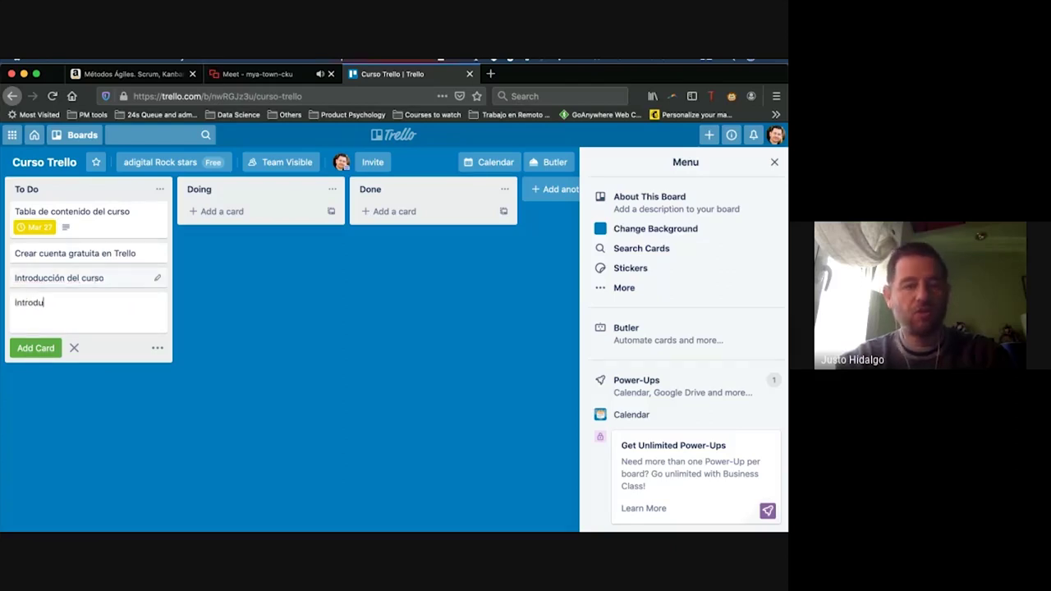
type("cción a Trello")
key("Return")
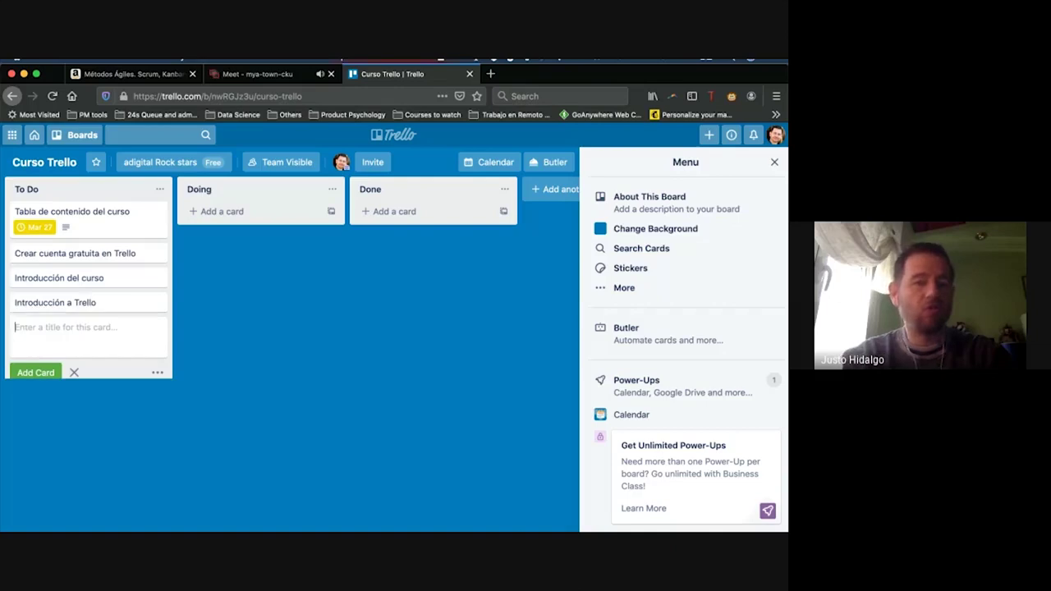
type("Trello avanzado")
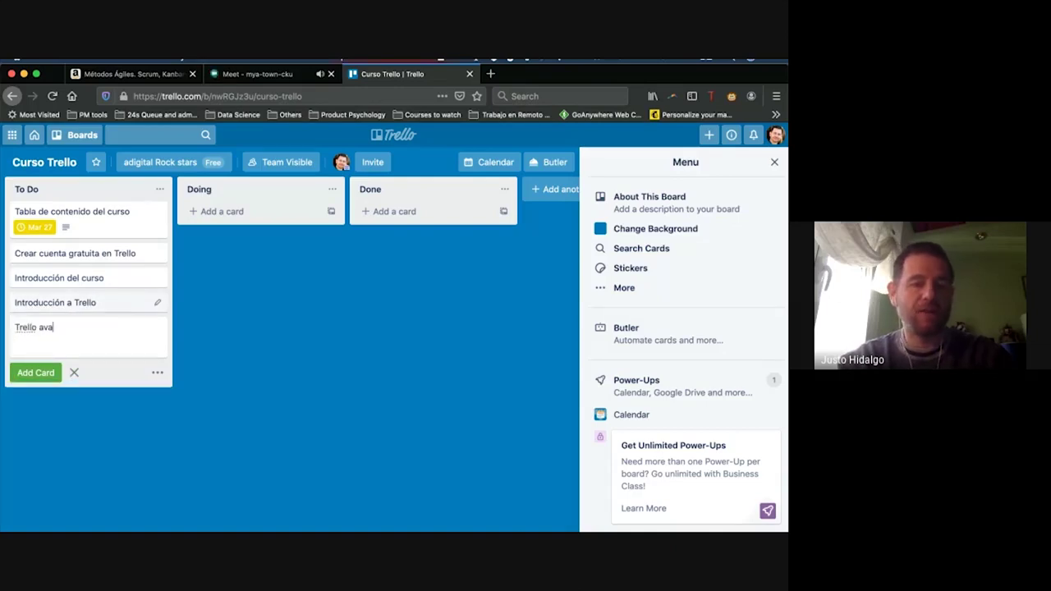
key("Return")
Step: Add To Do cards 'Scrumban' and 'Crear presentación del curso'
type("Scrumban")
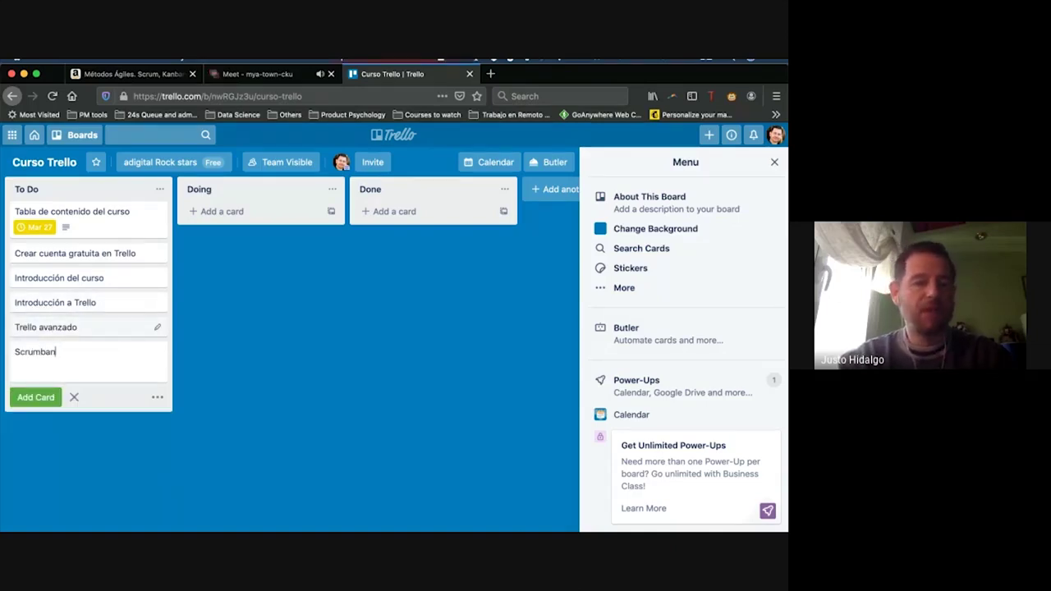
key("Return")
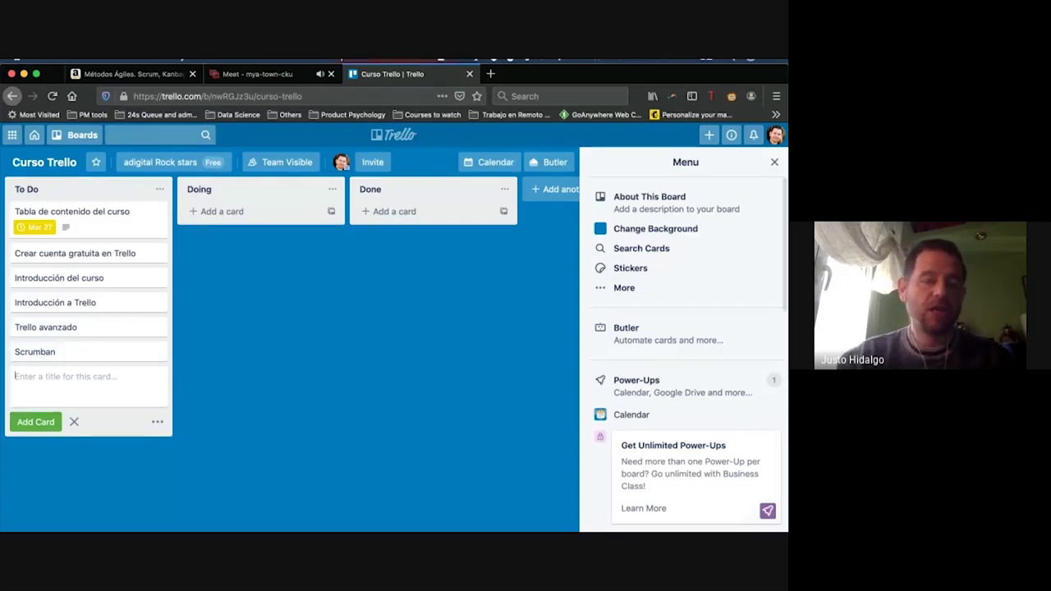
type("En")
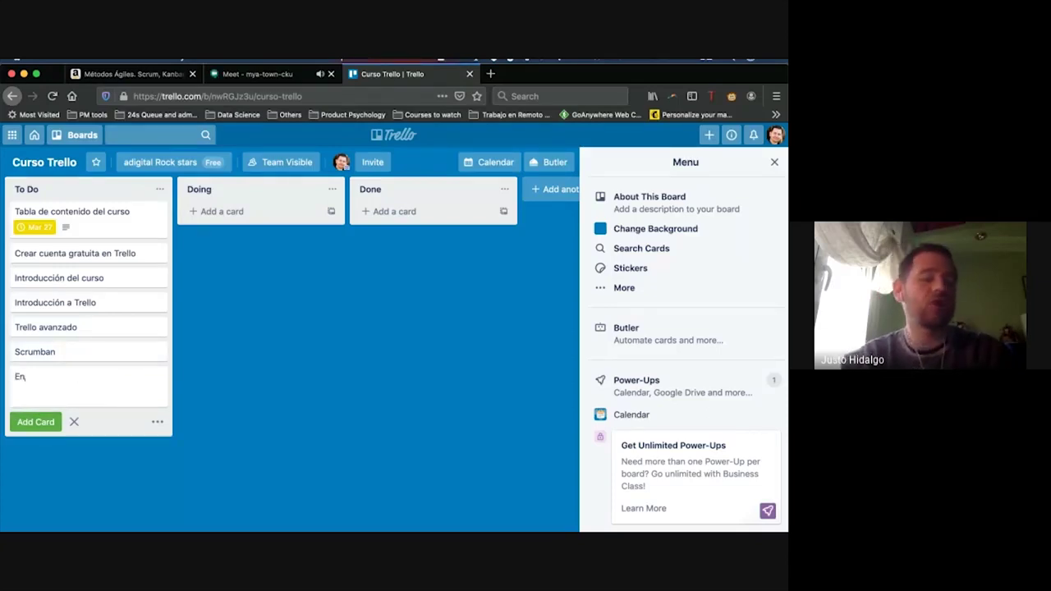
type("viar")
key("BackSpace")
key("BackSpace")
key("BackSpace")
key("BackSpace")
key("BackSpace")
type("Crear presentación del curso")
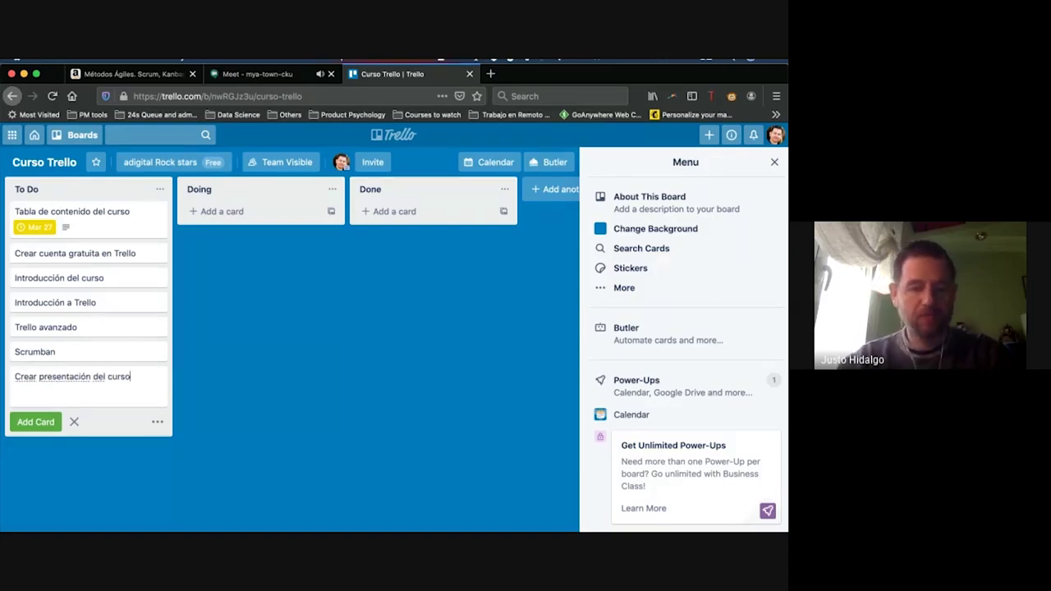
key("Return")
left_click(268, 421)
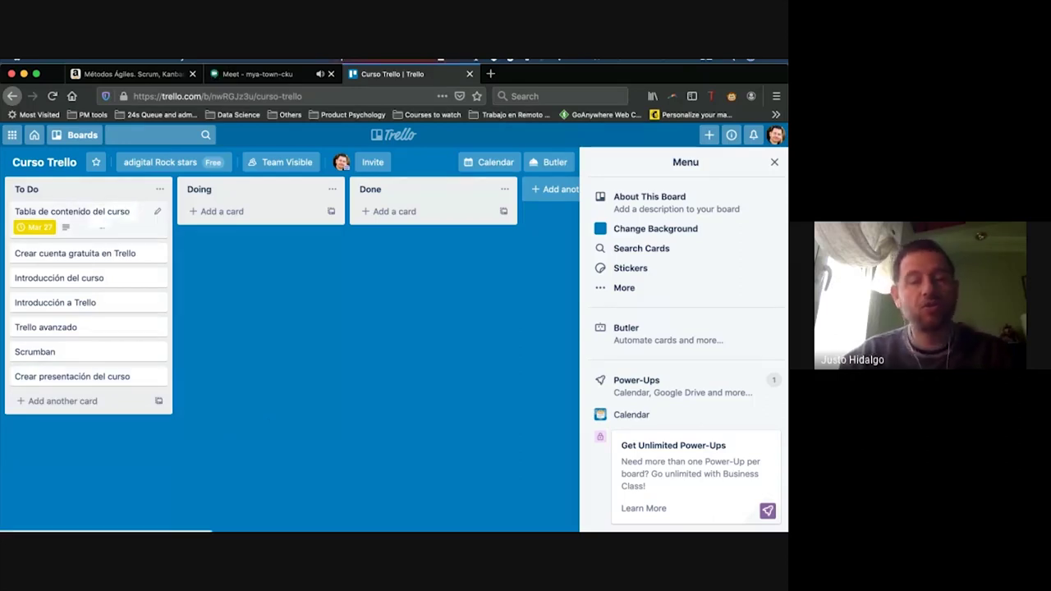
mouse_move(49, 234)
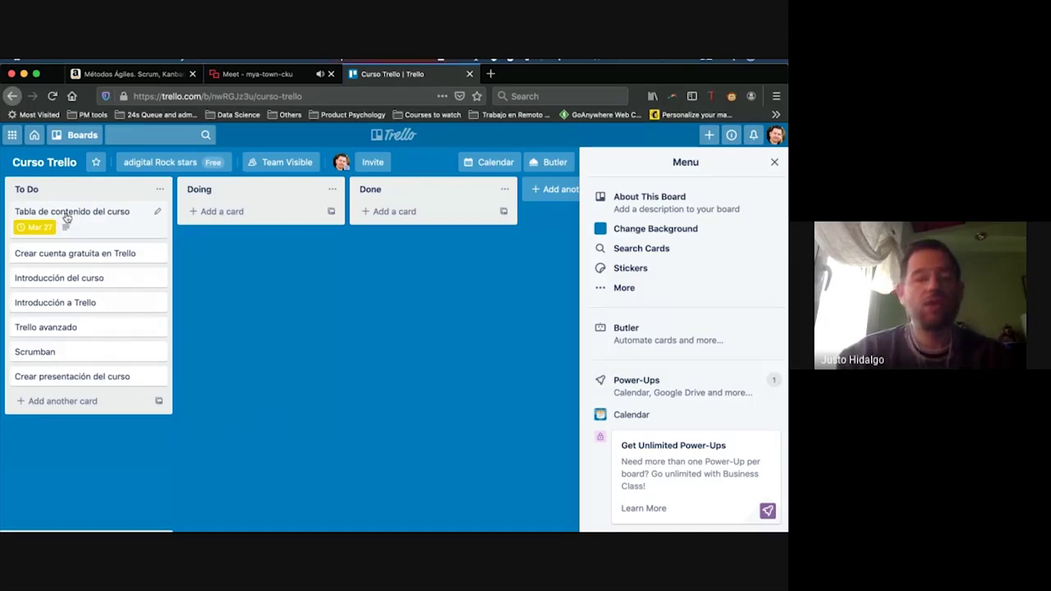
Step: Move 'Tabla de contenido del curso' and 'Introducción a Trello' to Doing, 'Crear cuenta gratuita en Trello' to Done
left_click_drag(67, 217, 246, 215)
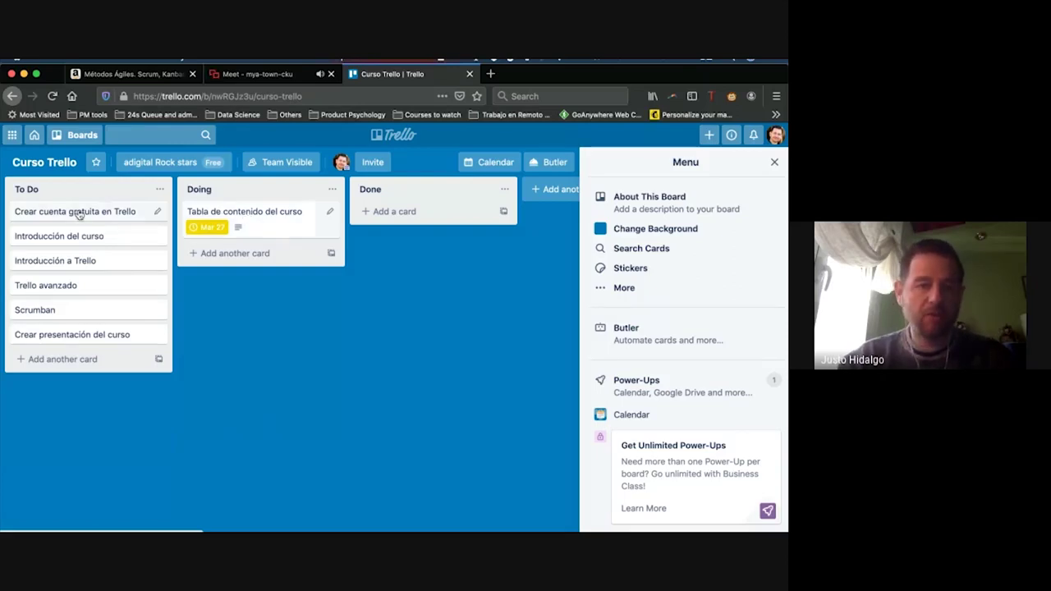
left_click_drag(75, 215, 424, 218)
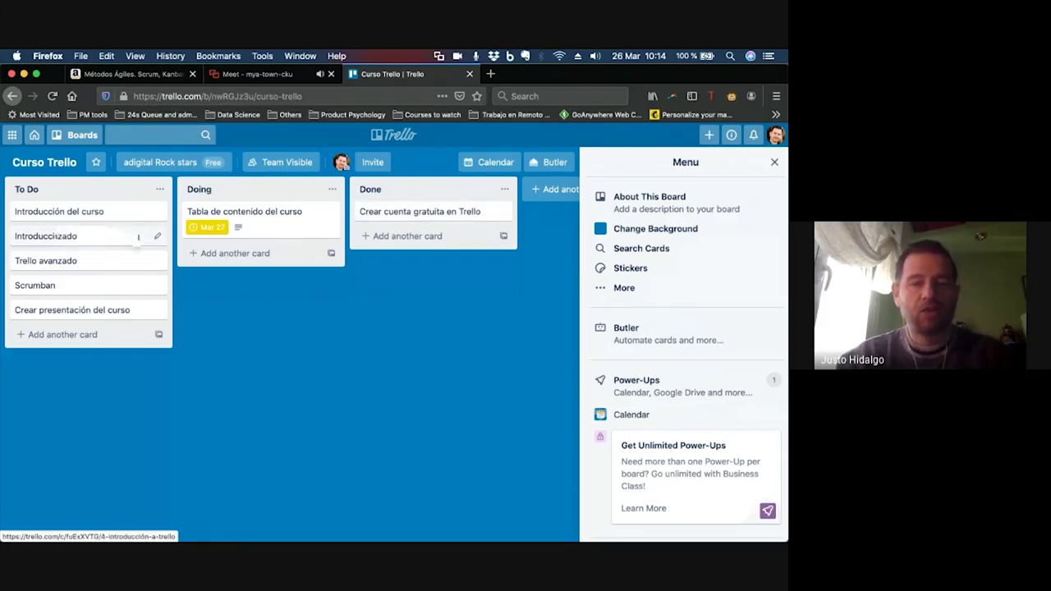
left_click_drag(63, 237, 243, 254)
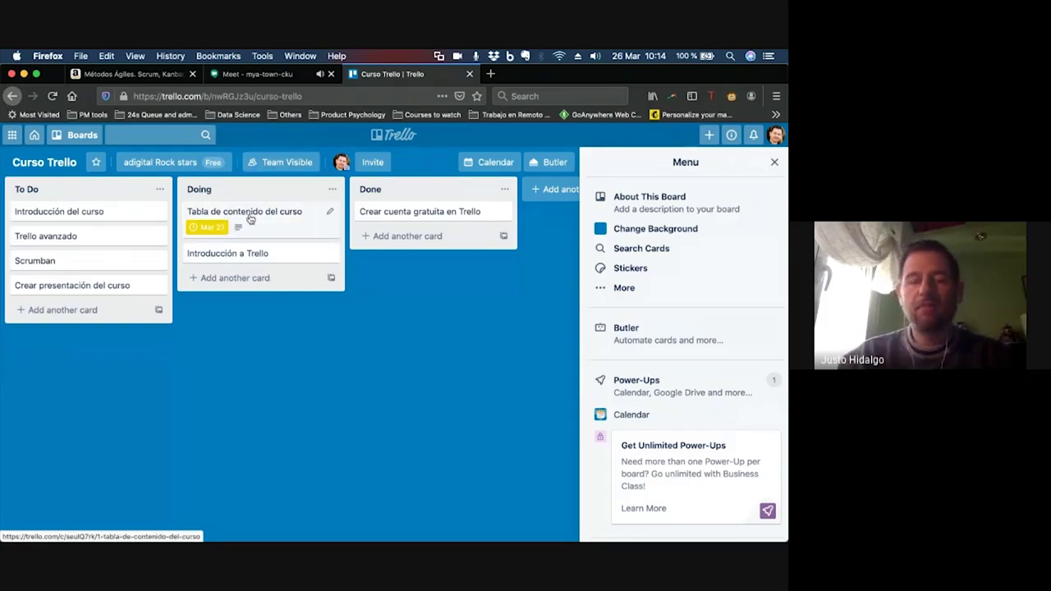
left_click(250, 219)
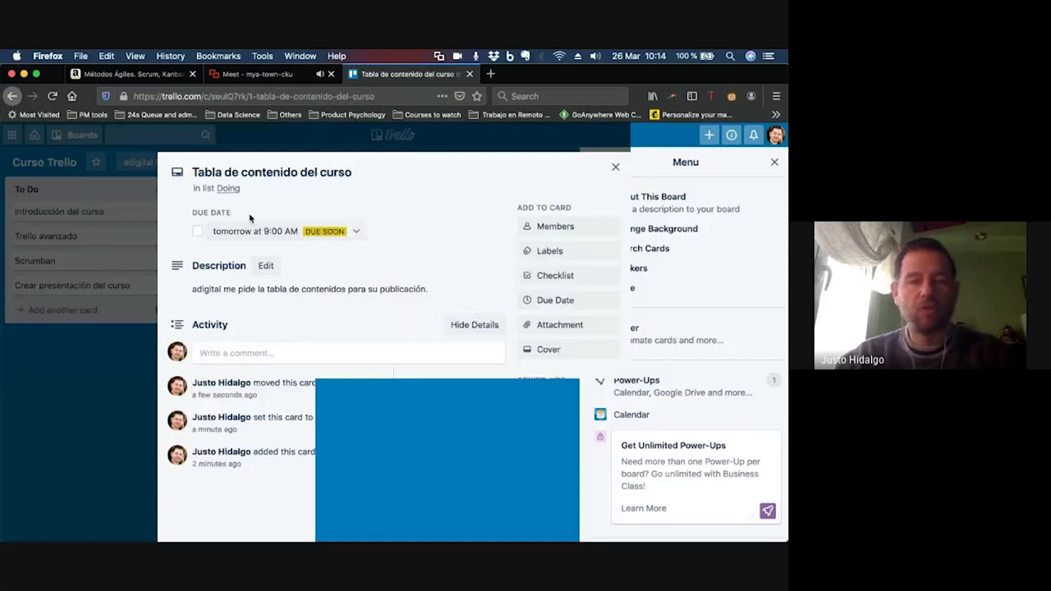
key("Escape")
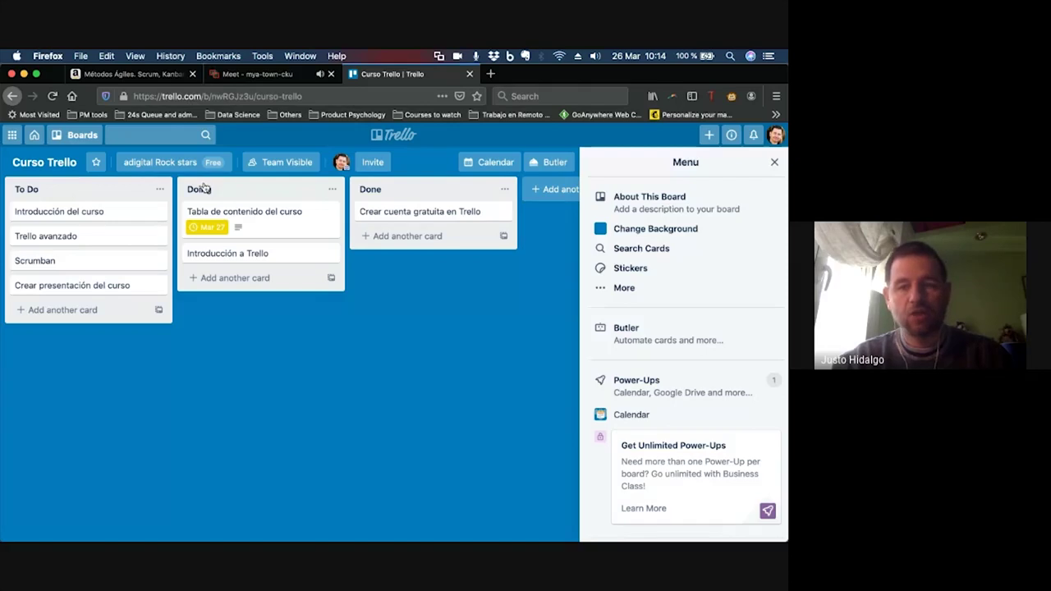
Step: Create a new list named 'Waiting'
left_click(555, 188)
type("Wait")
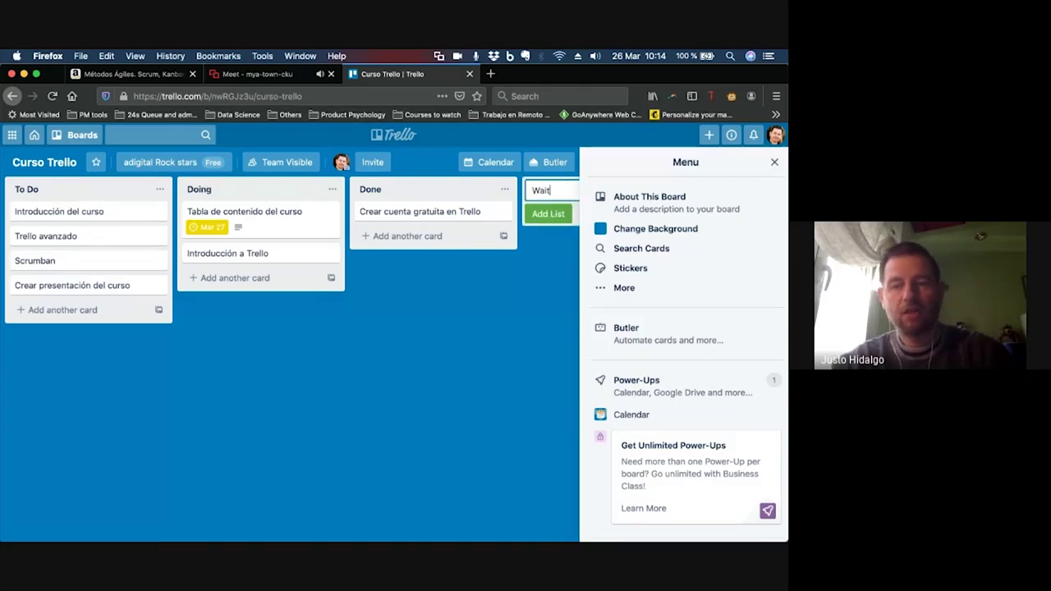
type("ing")
key("Return")
left_click(288, 267)
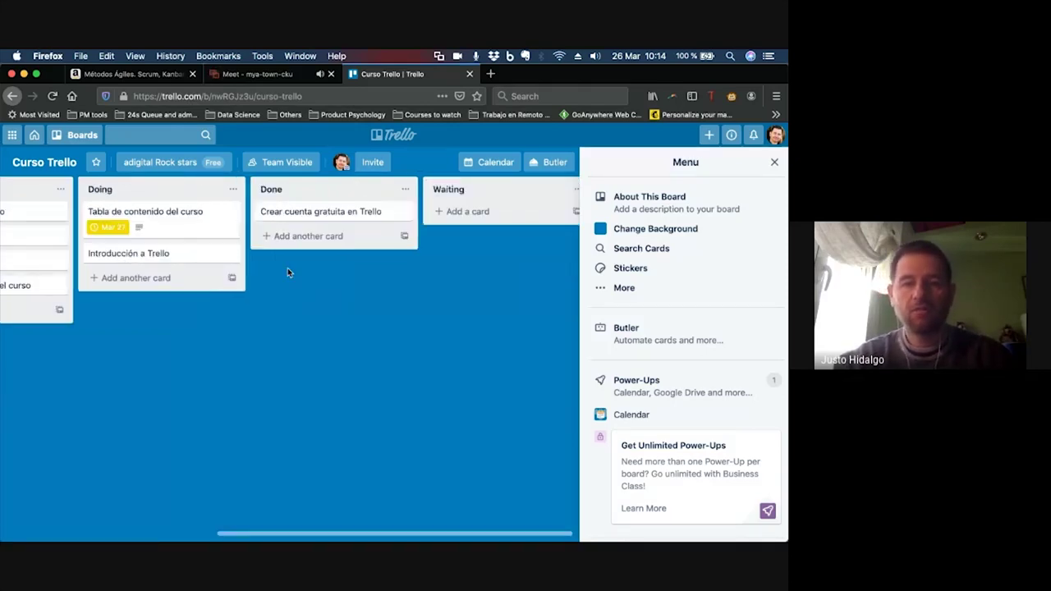
Step: Place Waiting between Doing and Done and move 'Tabla de contenido del curso' into it
left_click_drag(465, 195, 250, 197)
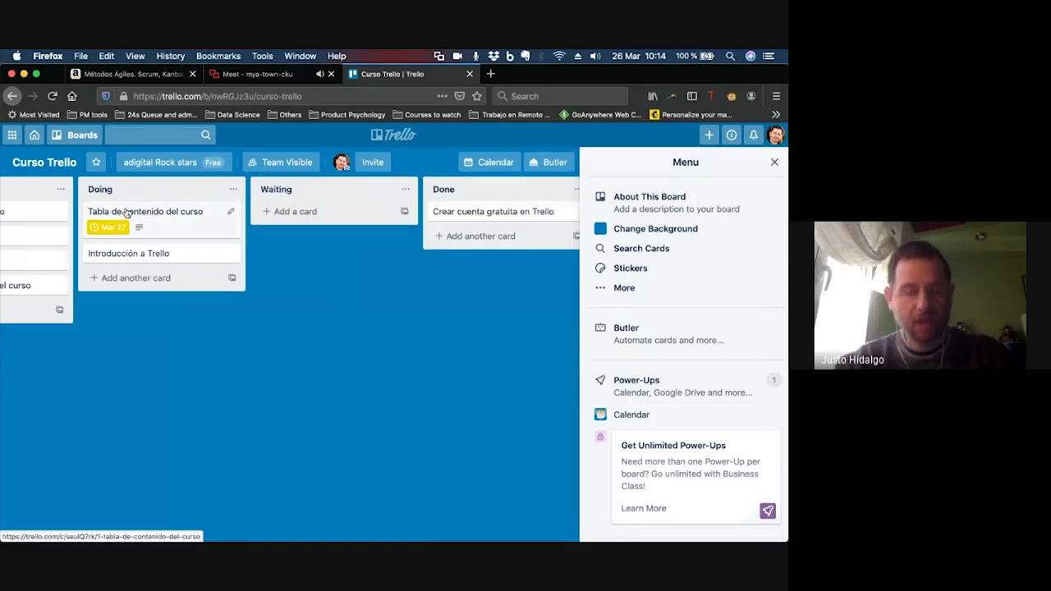
left_click_drag(117, 213, 304, 218)
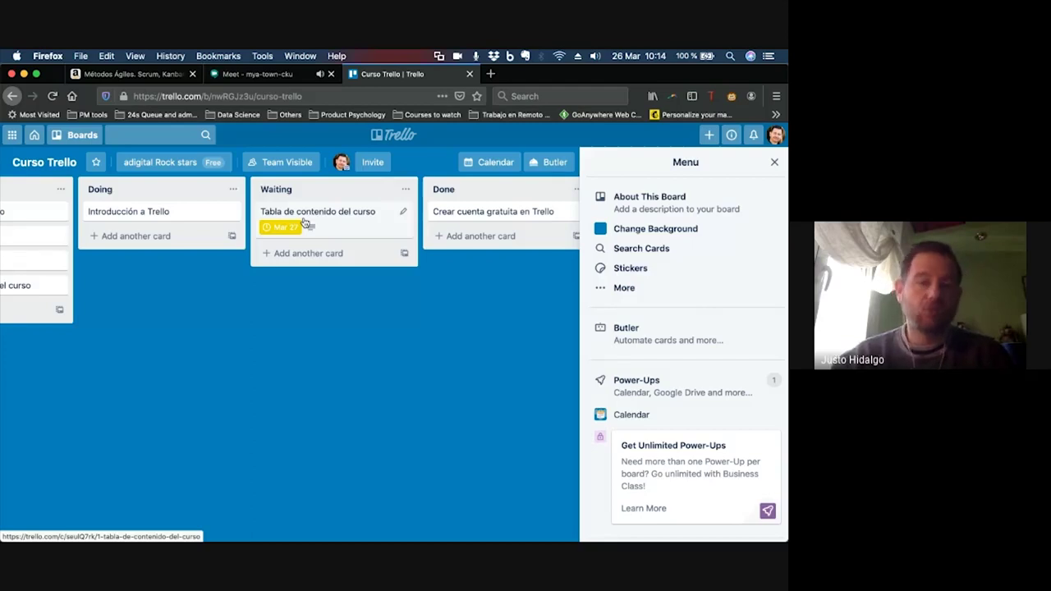
scroll(279, 283, "left", 3)
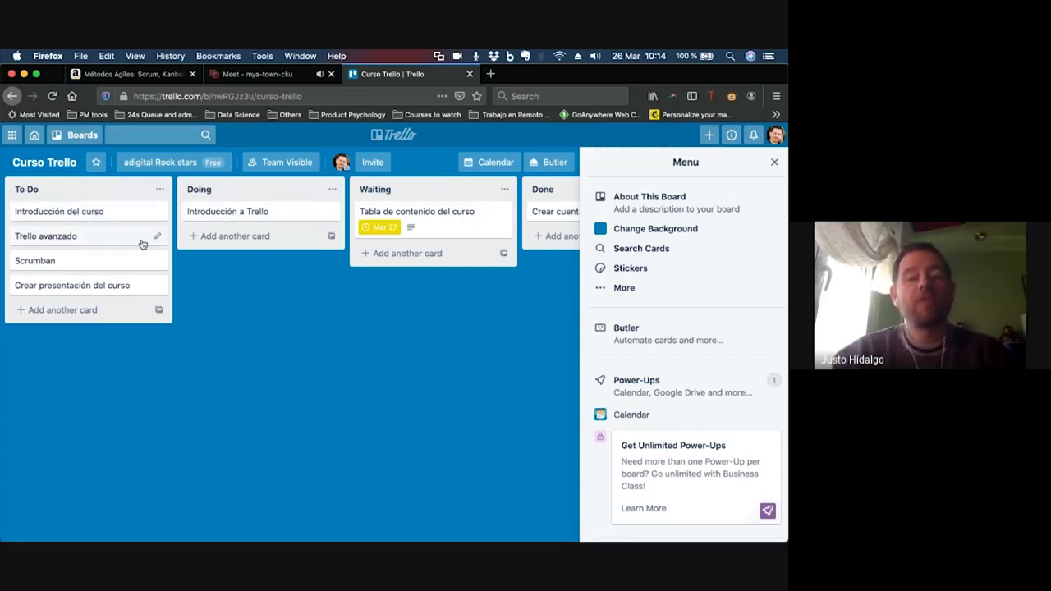
Step: Add a checklist to Tabla de contenido del curso with 'Crear tabla del contenido del curso', a sending item and an approval item
left_click(427, 215)
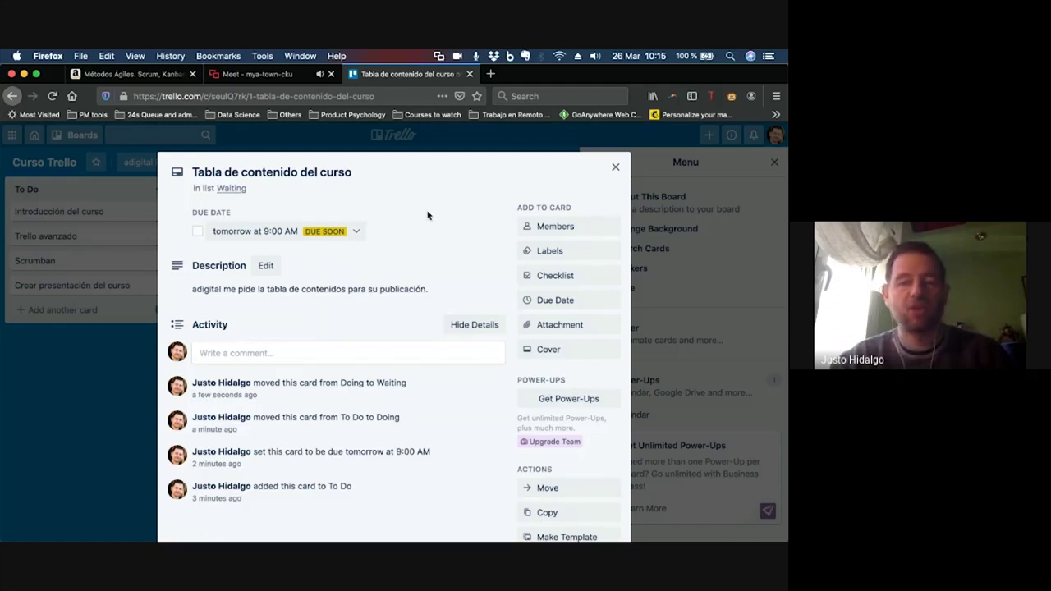
left_click(561, 275)
left_click(571, 374)
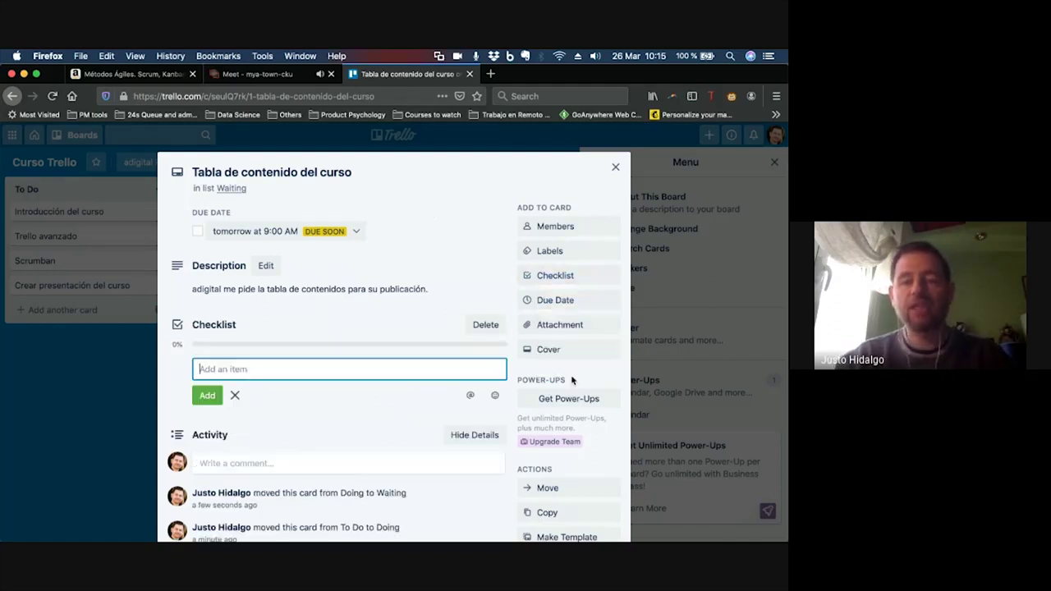
type("Crear tabla del contenido del curso")
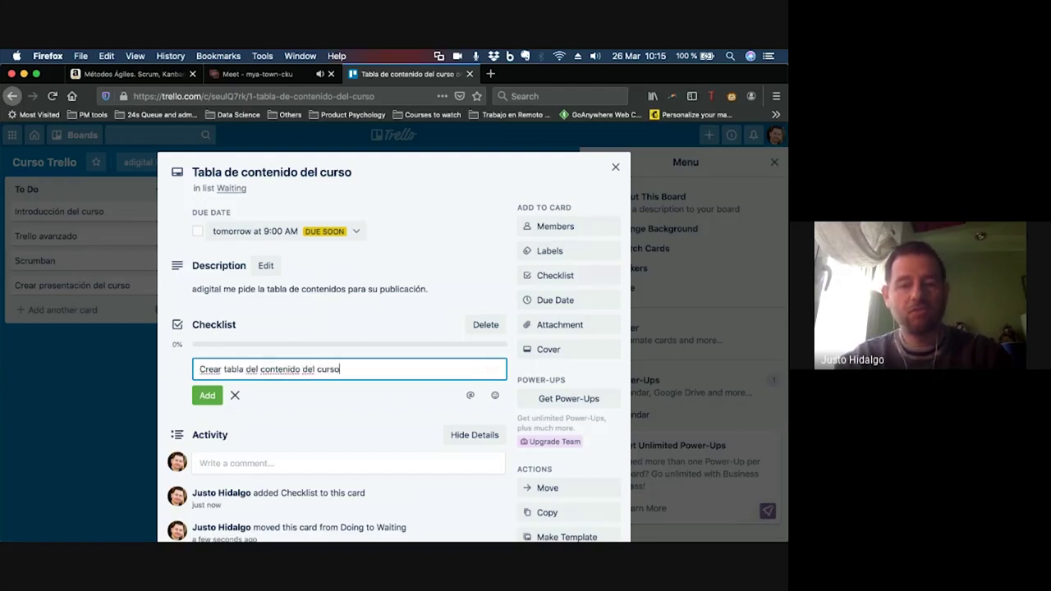
key("Return")
type("Enviar a Sarai")
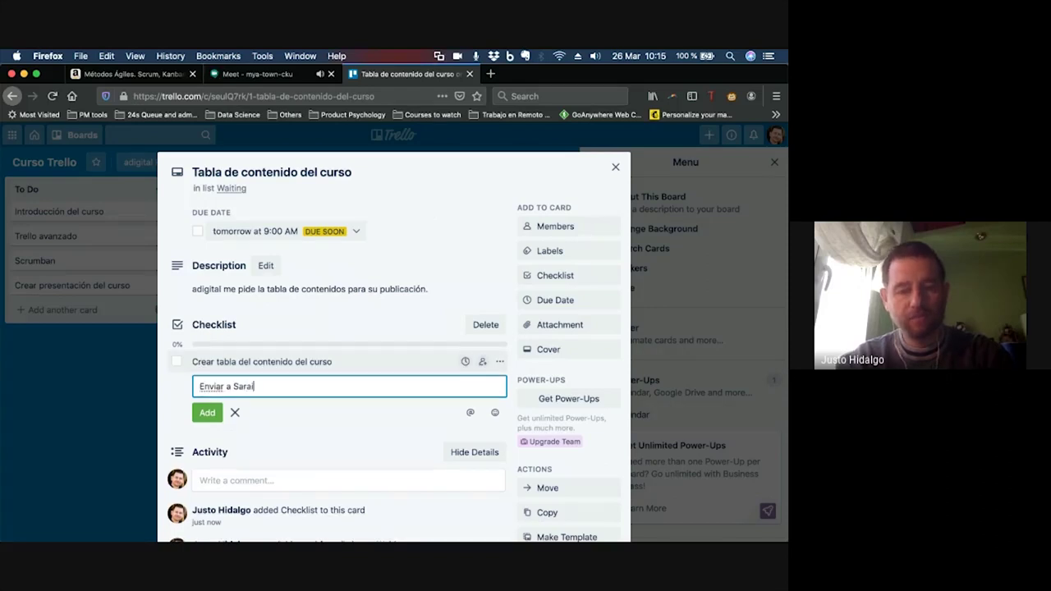
key("Return")
type("Espera")
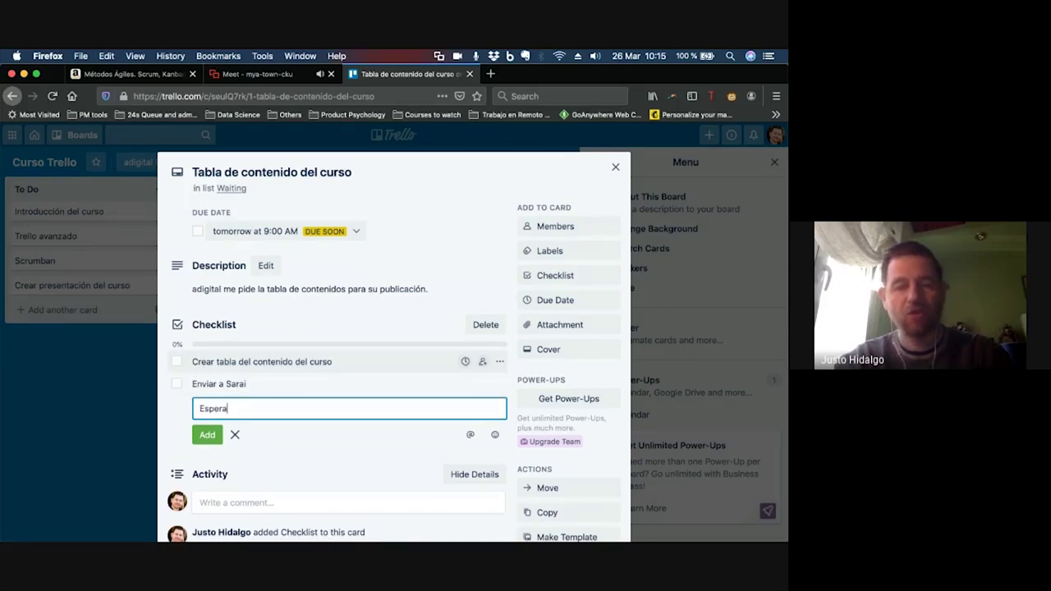
type("r OK de Sarai")
key("Return")
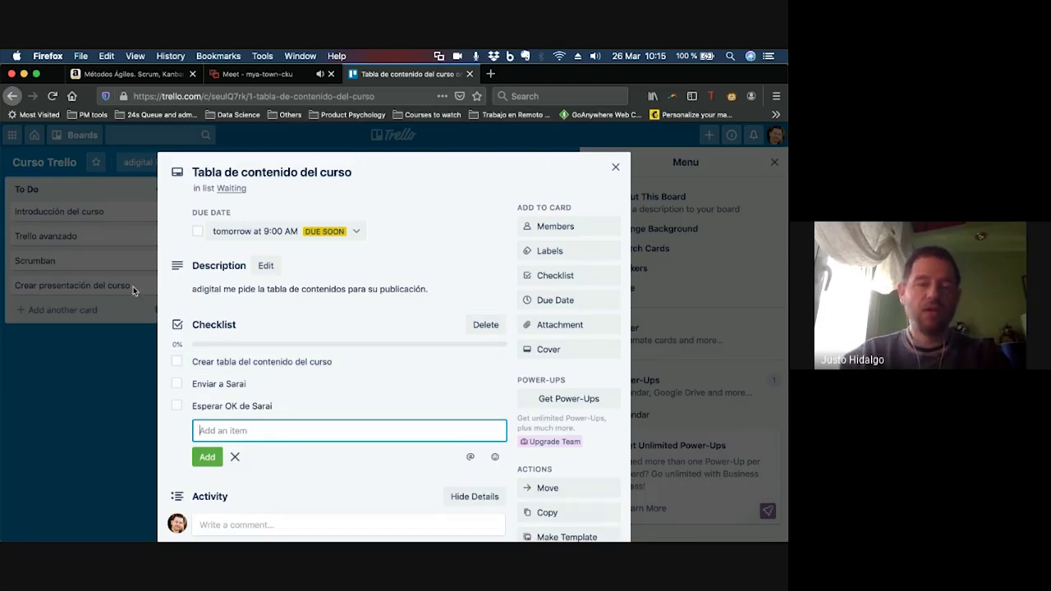
Step: Tick the first two checklist items as done and close the card
left_click(177, 365)
left_click(177, 385)
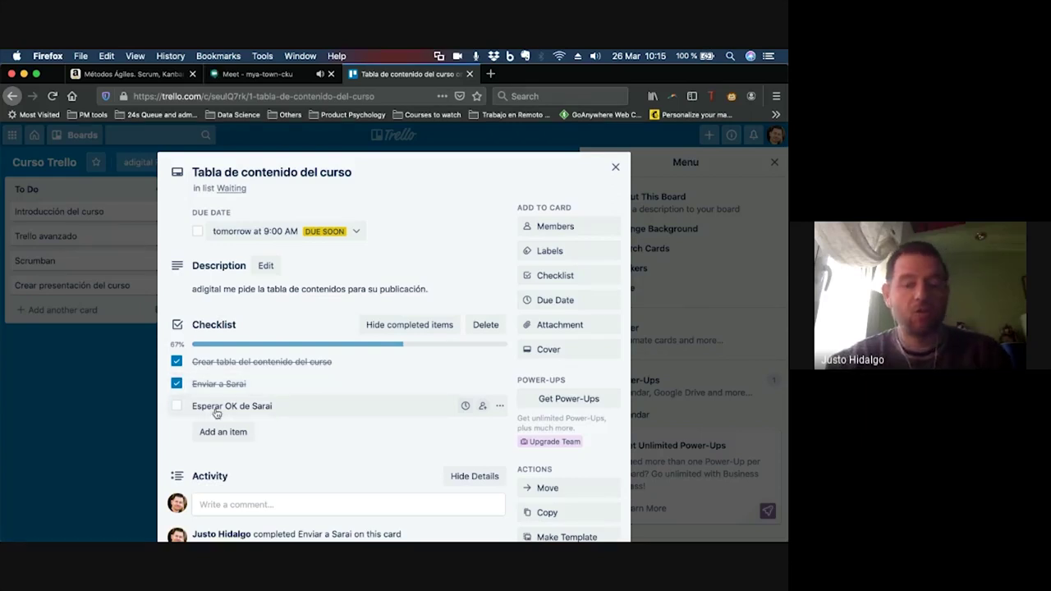
left_click_drag(216, 413, 153, 403)
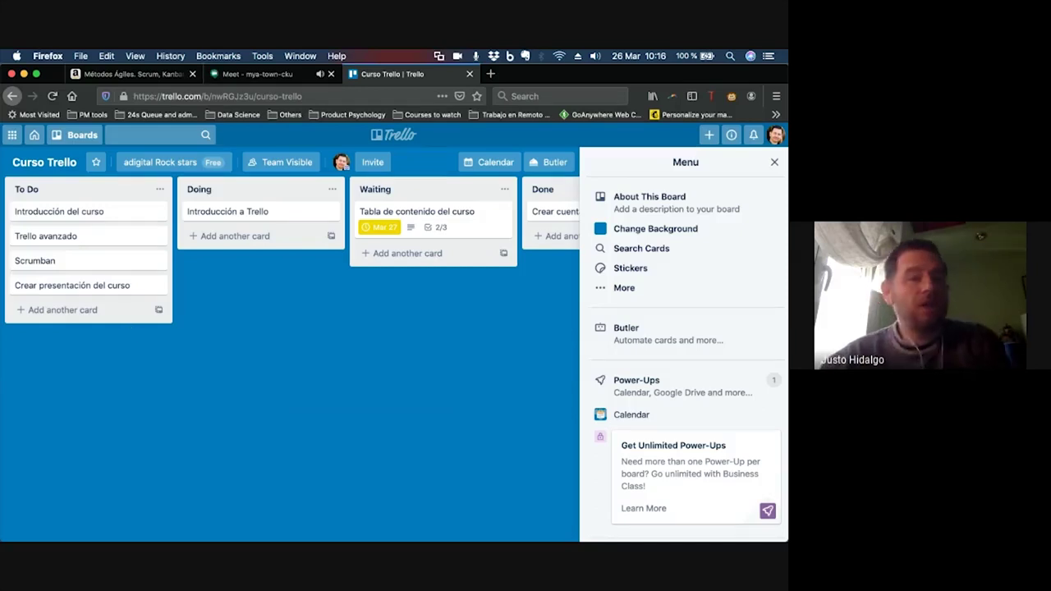
Step: Open Introducción del curso and choose to attach a file from the computer
left_click(51, 213)
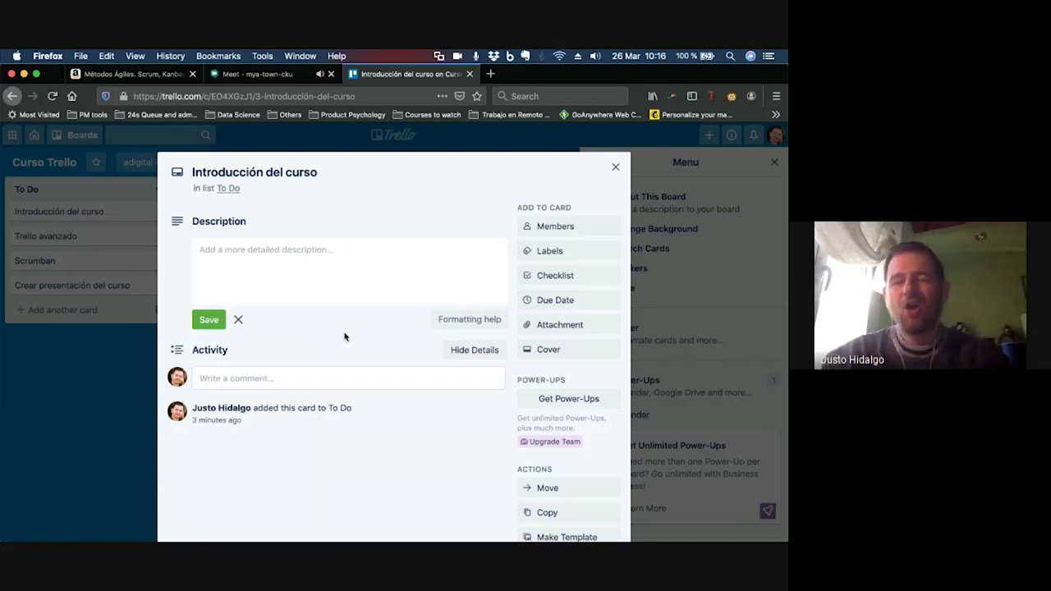
left_click(557, 325)
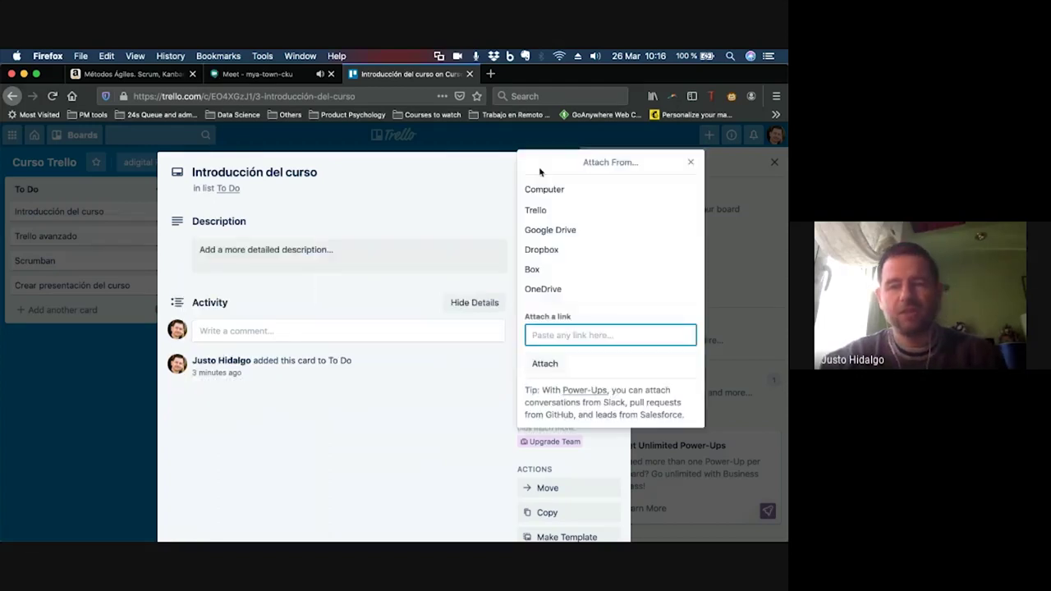
left_click(544, 191)
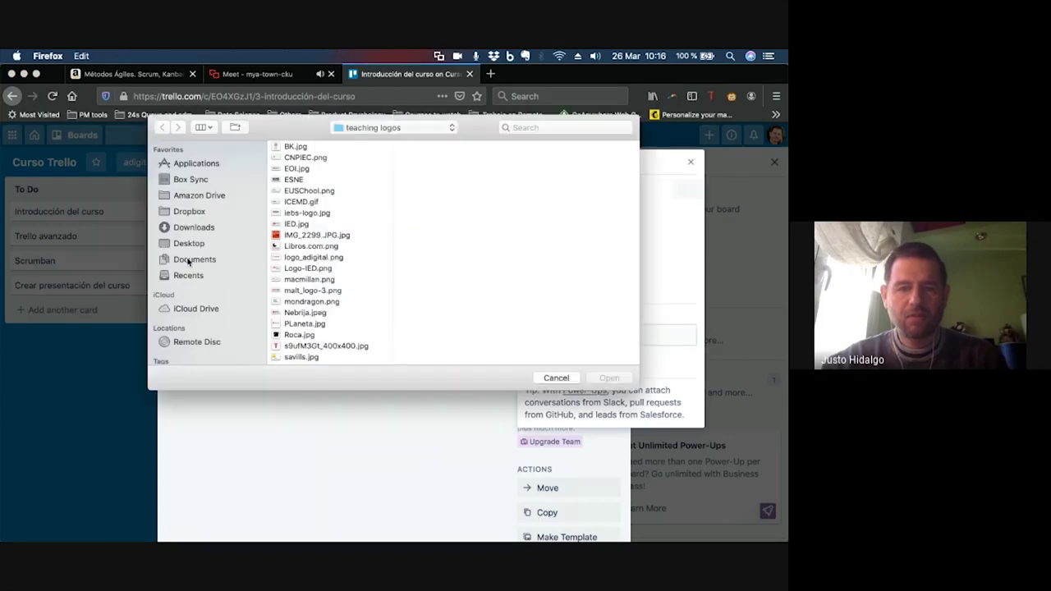
Step: Browse Documents to the Trello folder and attach PRES_adigital.Trello_EN_20200326 sample.pptx
left_click(222, 260)
left_click(300, 157)
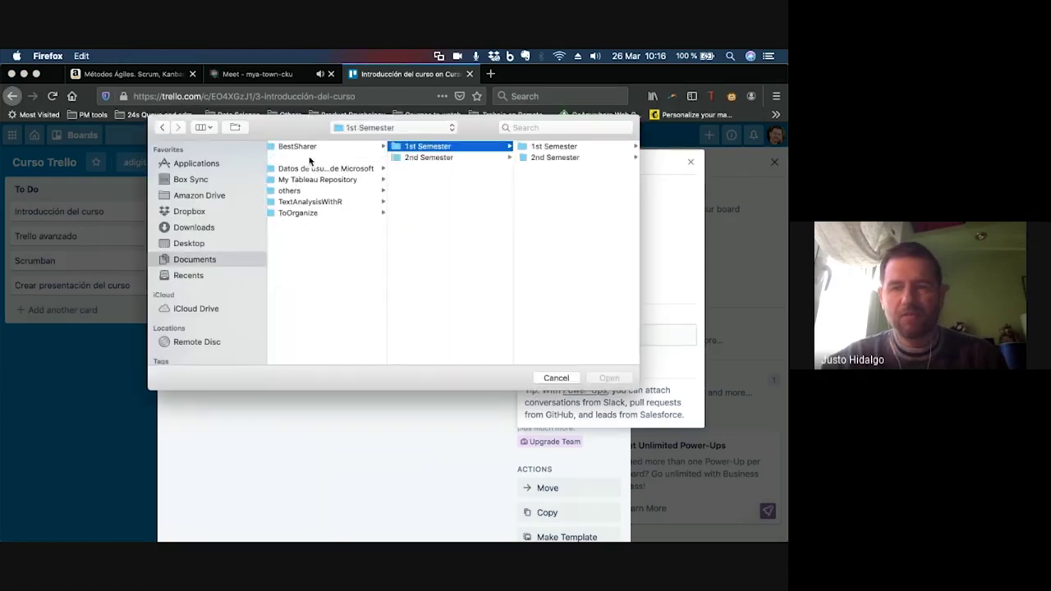
key("Down")
key("Up")
key("Right")
key("Down")
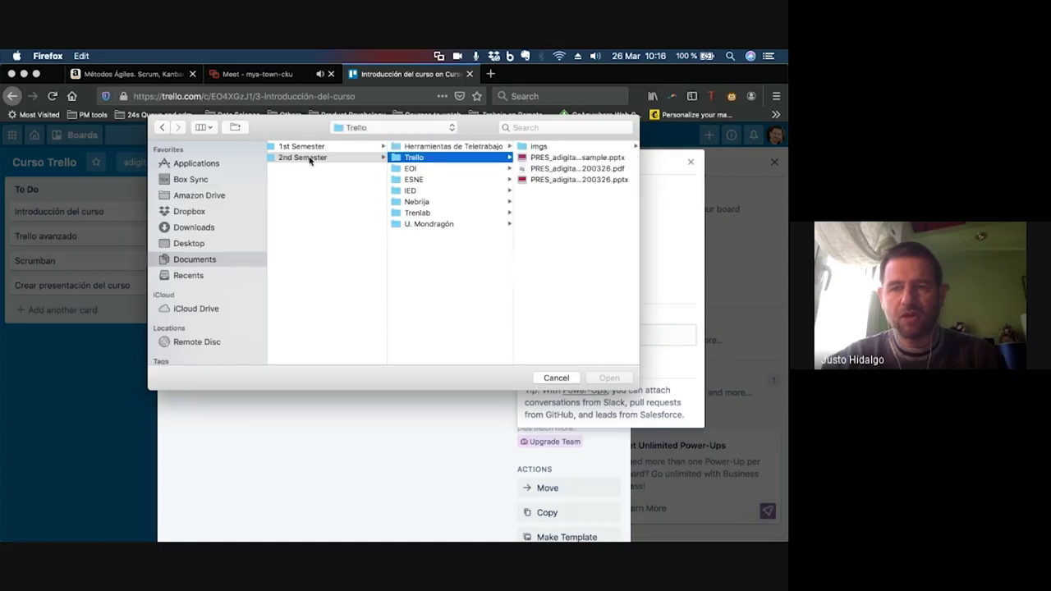
key("Right")
left_click(420, 157)
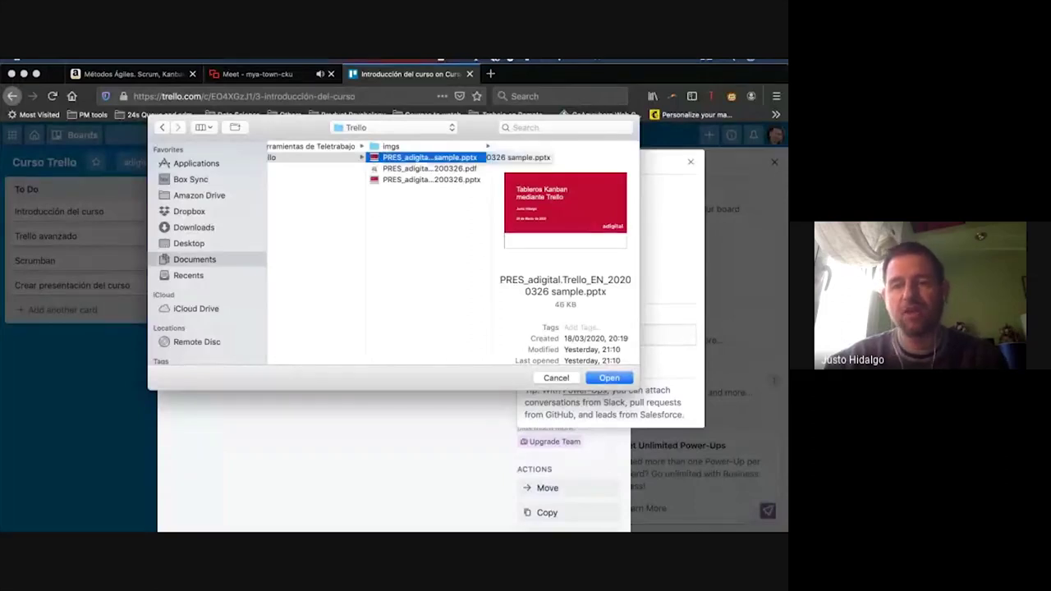
left_click(610, 378)
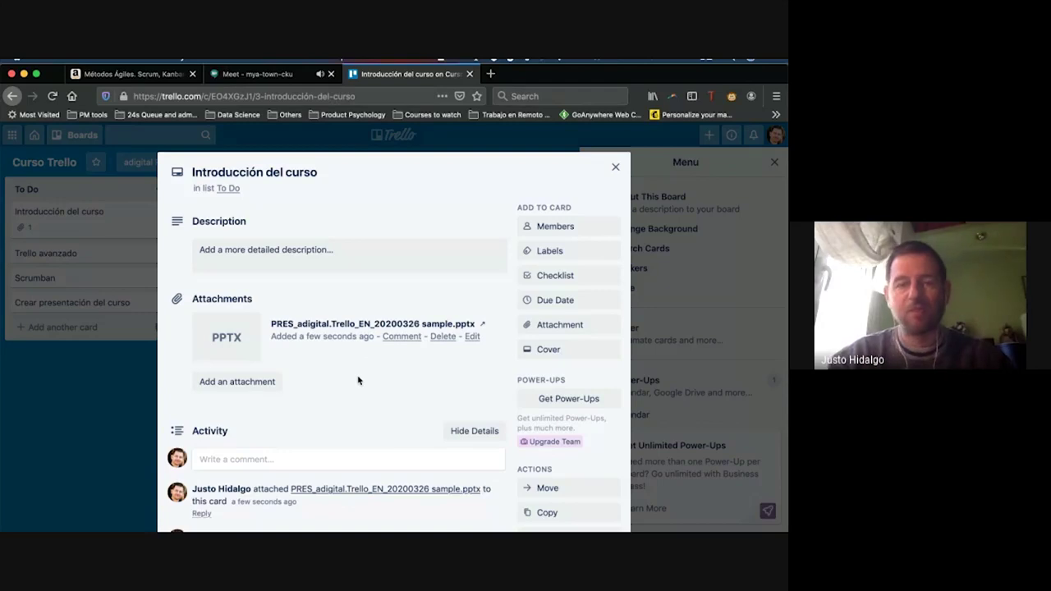
left_click(617, 170)
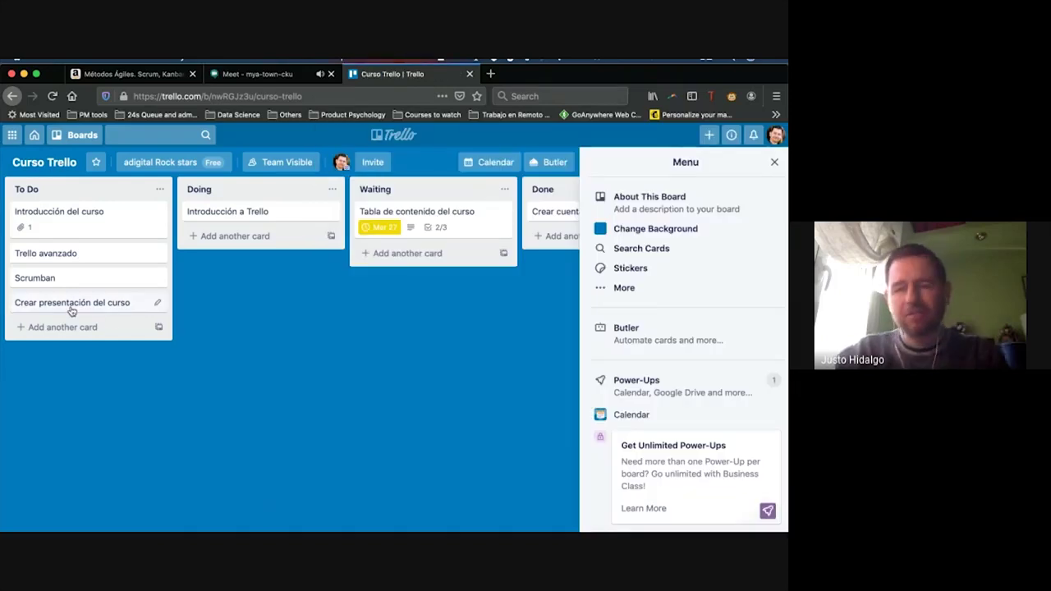
Step: On Crear presentación del curso, pick logo_adigital.png from Downloads > to dos > teaching logos
left_click(70, 306)
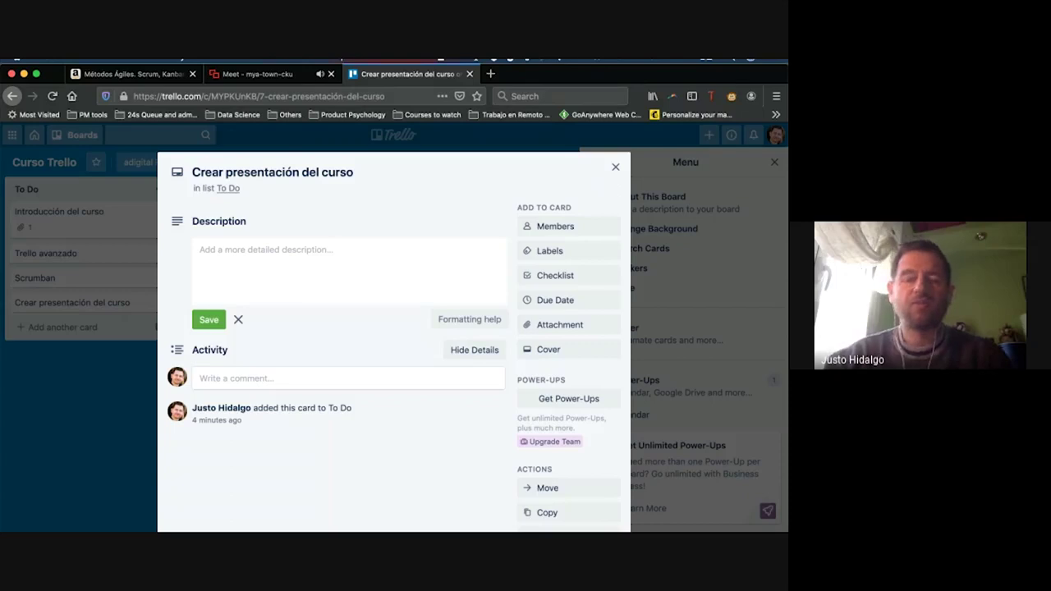
left_click(568, 327)
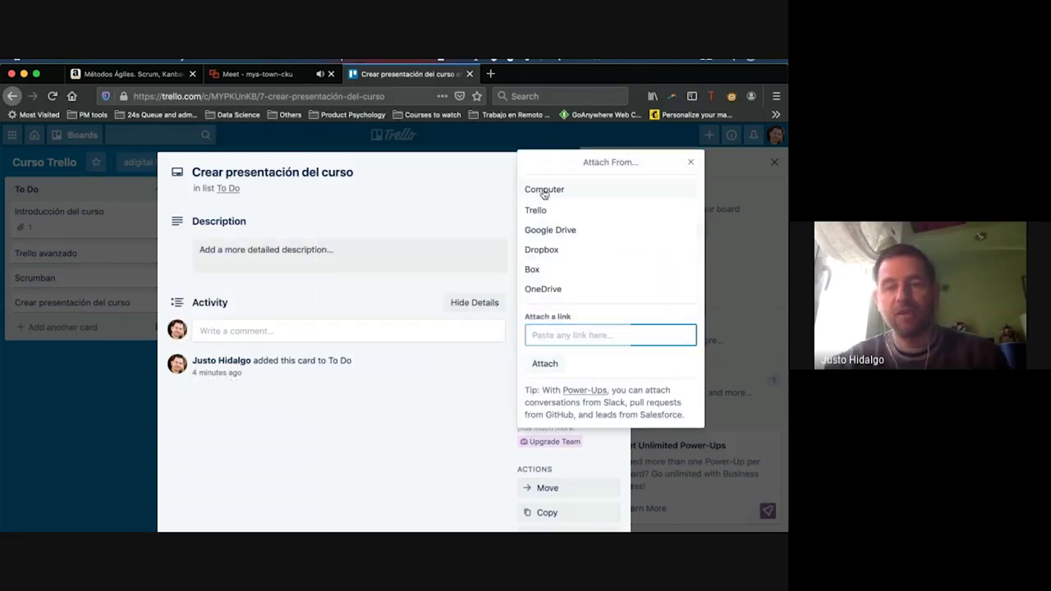
left_click(545, 191)
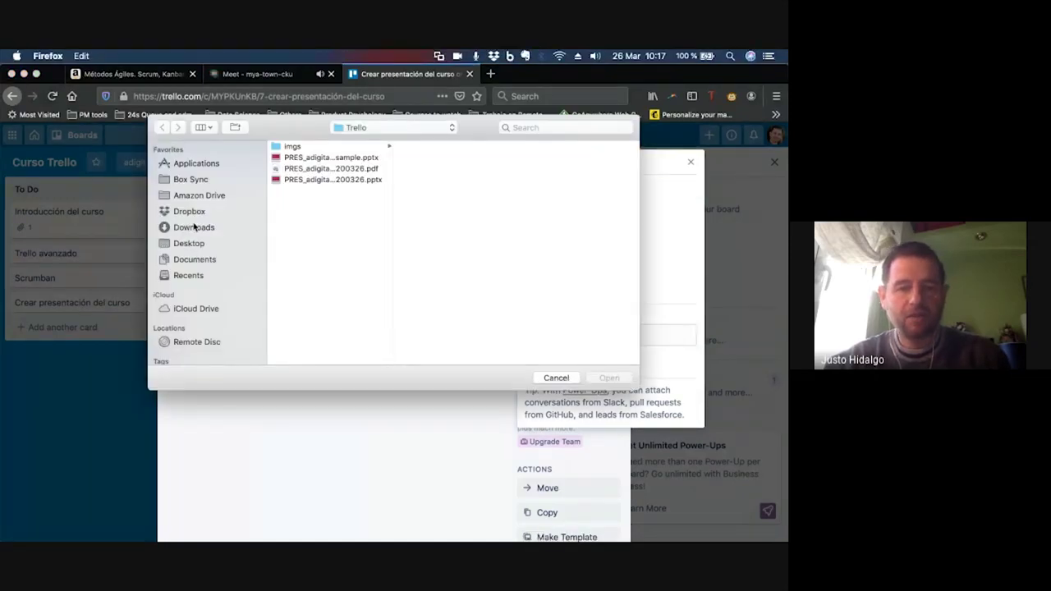
left_click(193, 227)
left_click(295, 224)
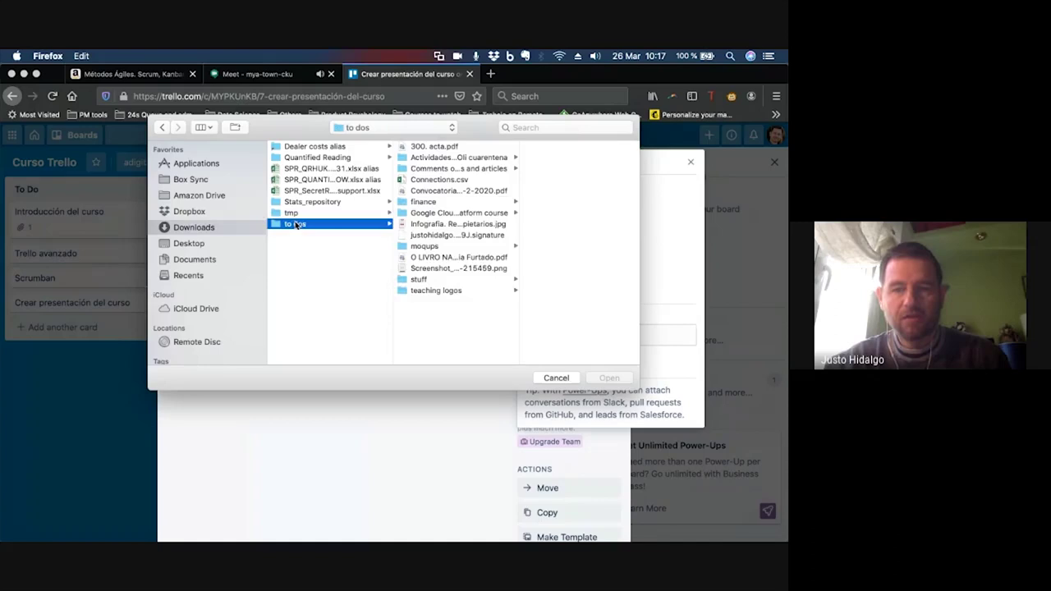
left_click(433, 290)
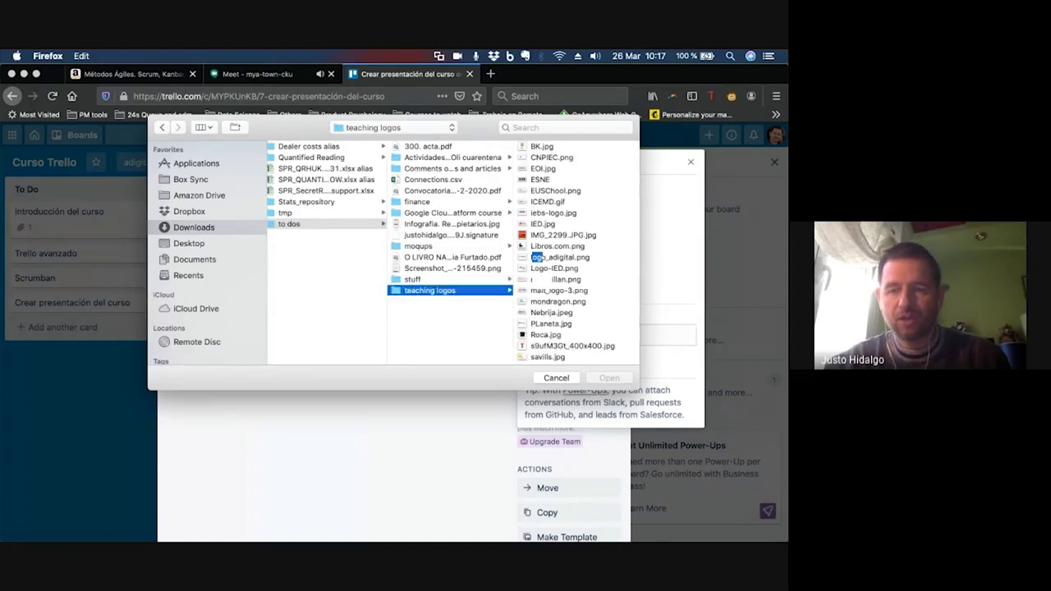
left_click(538, 257)
Step: Attach the logo as the card's cover, then move Tabla de contenido del curso into To Do
left_click(609, 377)
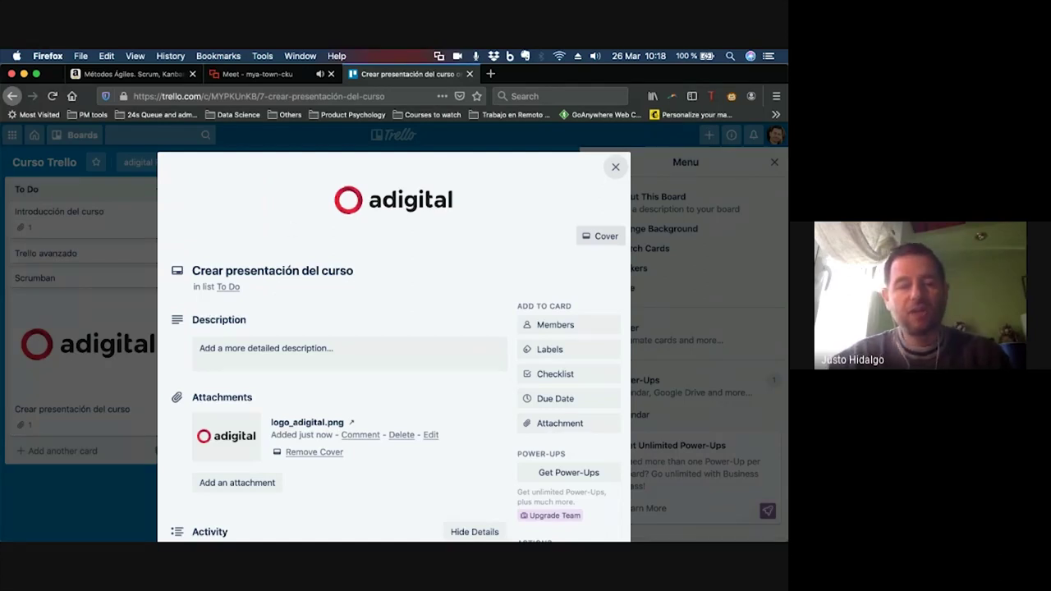
left_click(90, 333)
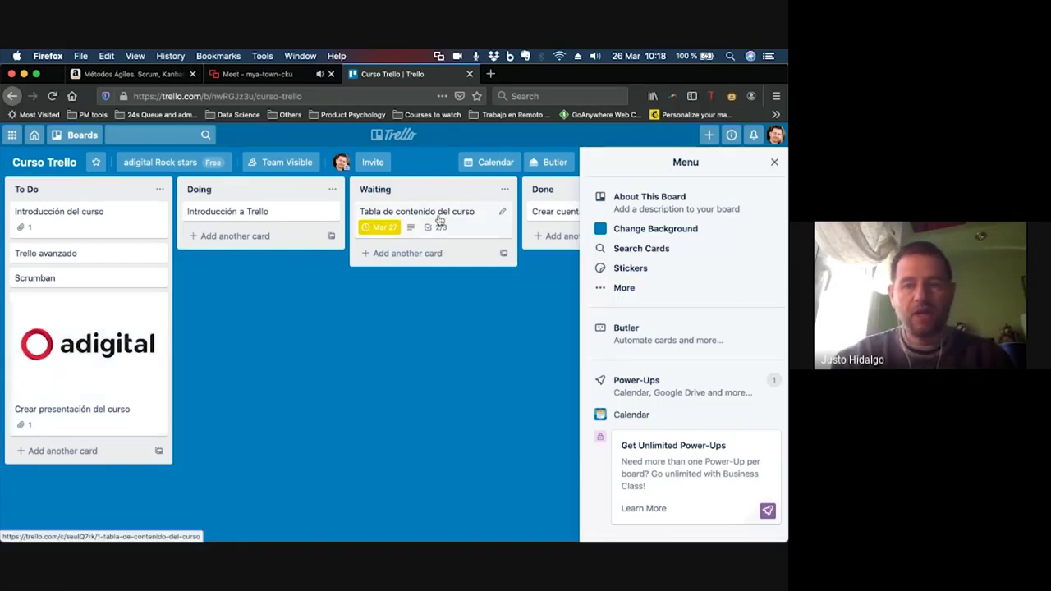
left_click_drag(432, 218, 79, 205)
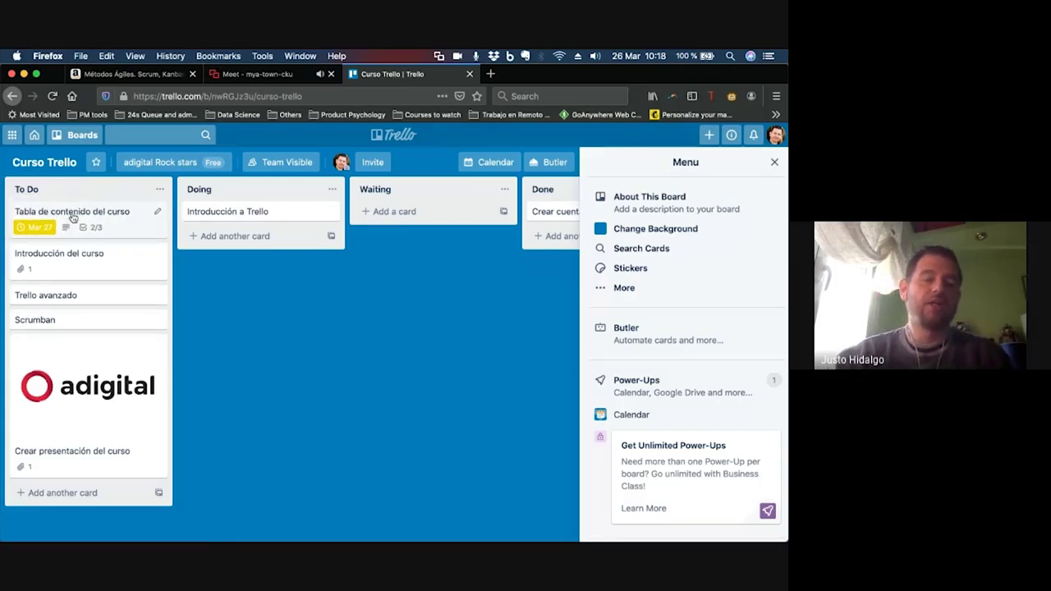
Step: Drag Tabla de contenido del curso from To Do to just below Introducción a Trello in Doing
left_click(72, 215)
left_click(72, 216)
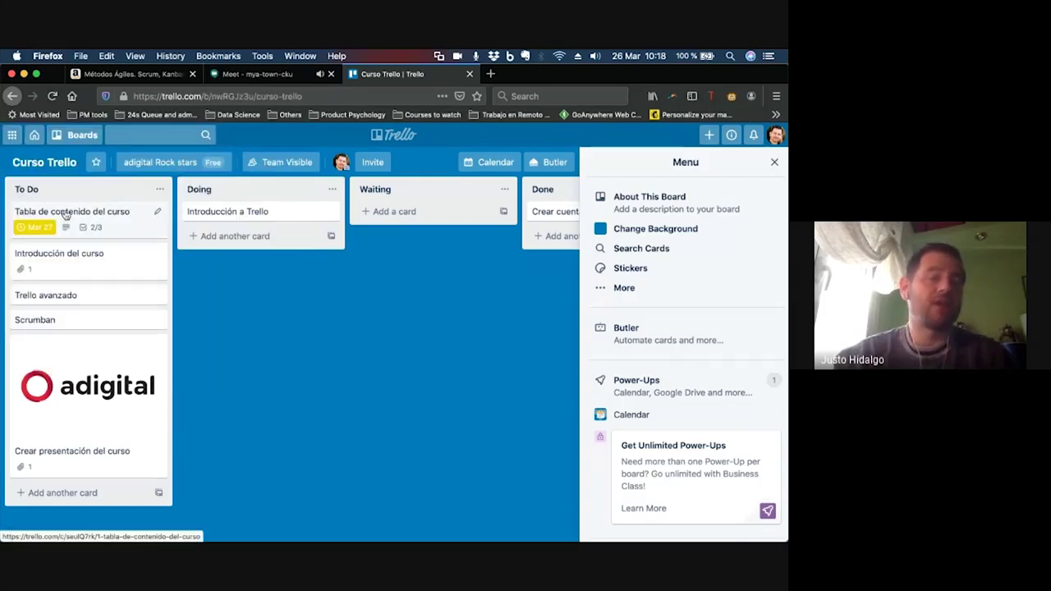
left_click_drag(66, 216, 235, 237)
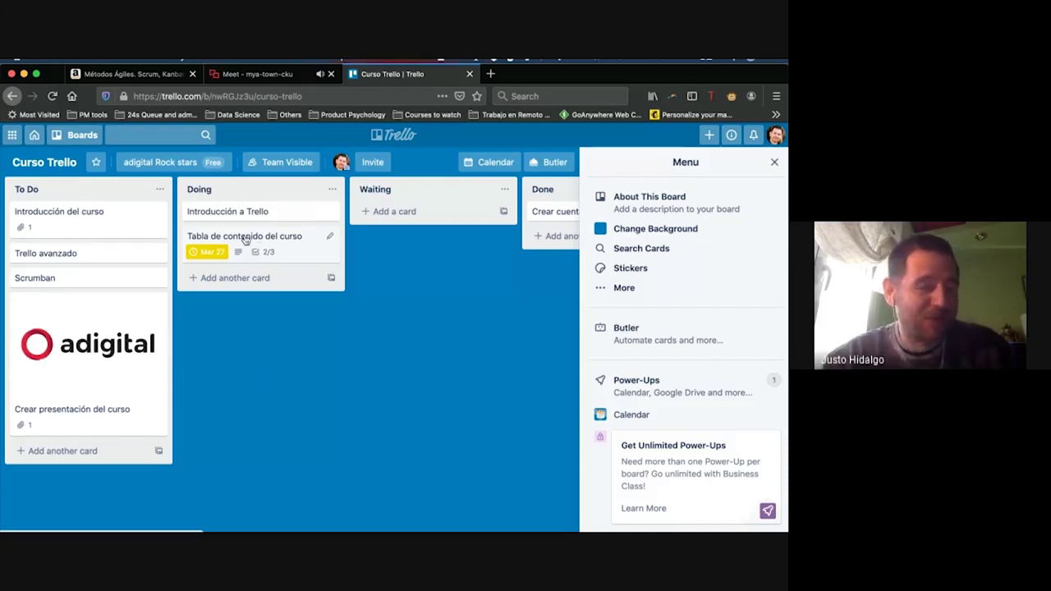
Step: Place Tabla de contenido del curso above Introducción a Trello, then open the board menu's More options
left_click(249, 239)
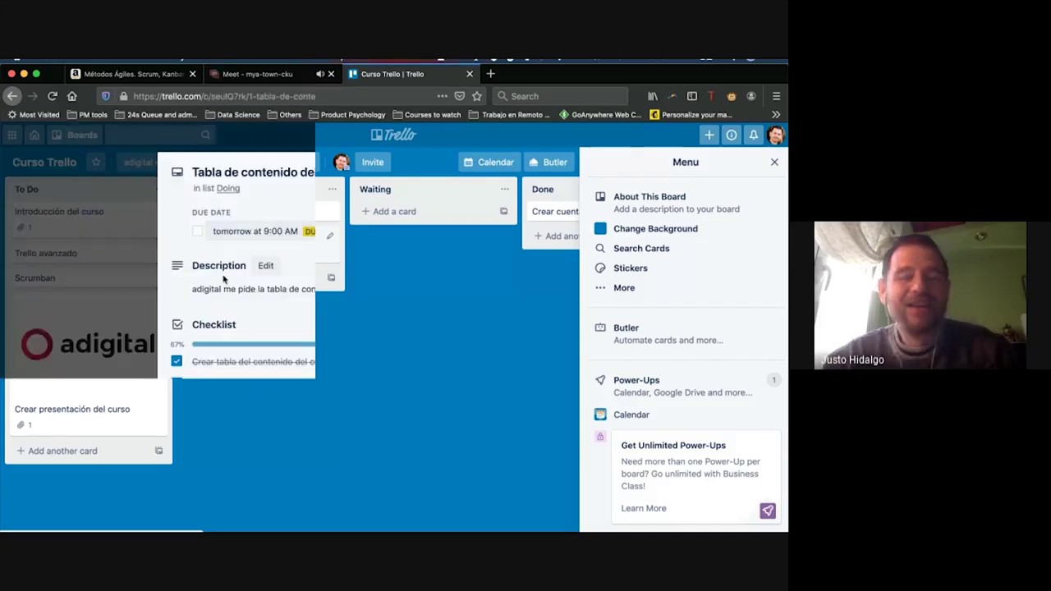
key("Escape")
left_click_drag(234, 255, 242, 217)
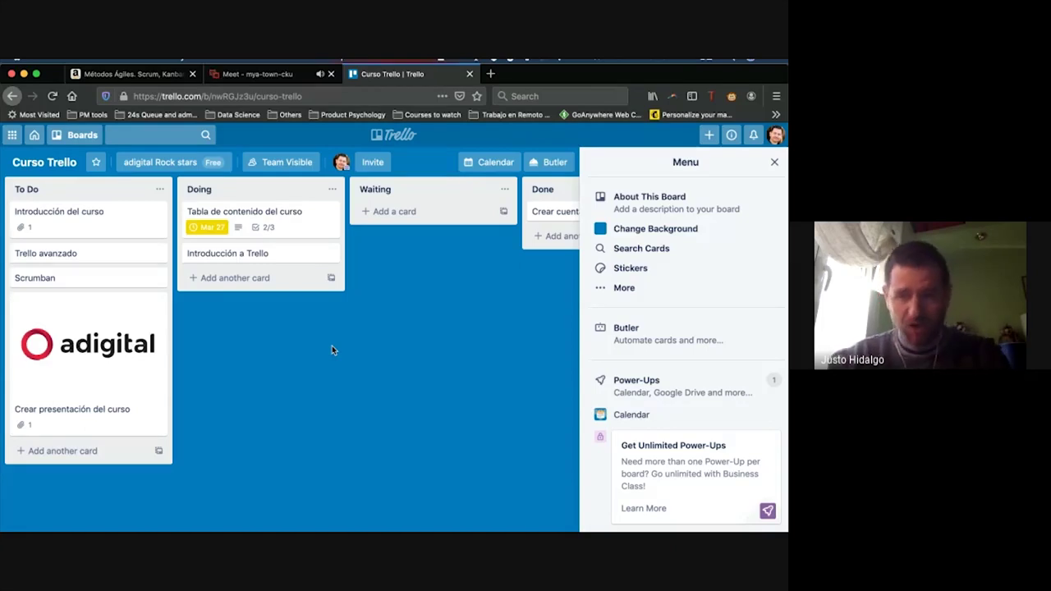
left_click(624, 287)
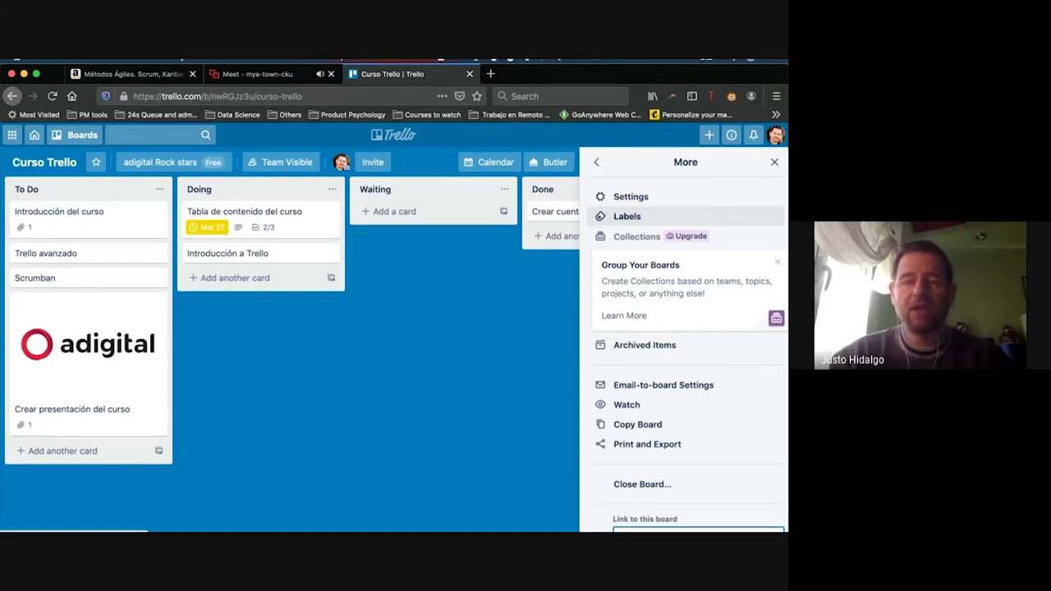
Step: Show the board's colour labels via Menu > More > Labels
left_click(623, 220)
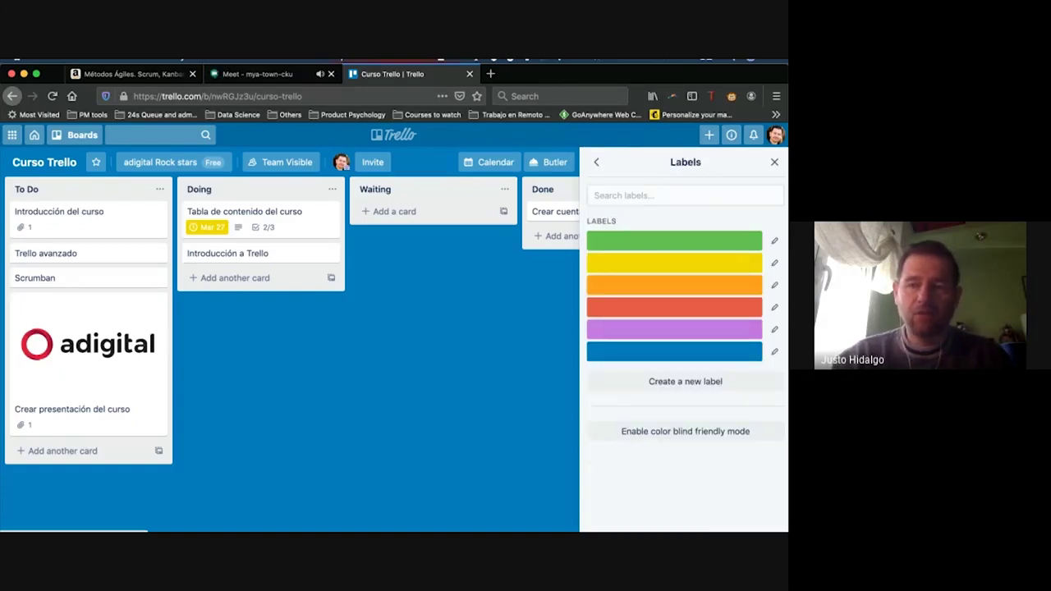
left_click(597, 164)
left_click(597, 163)
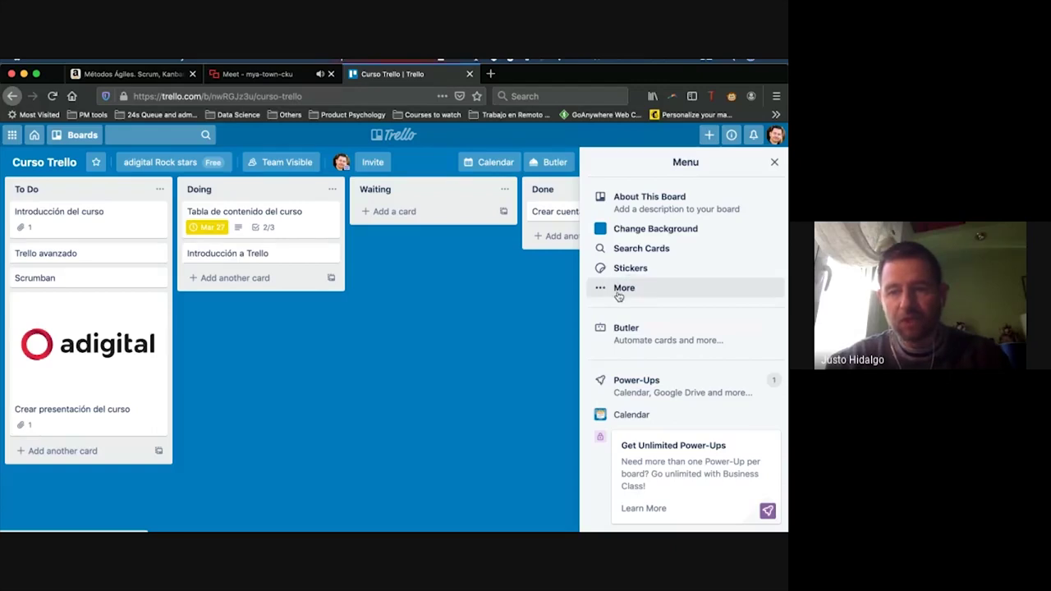
left_click(616, 292)
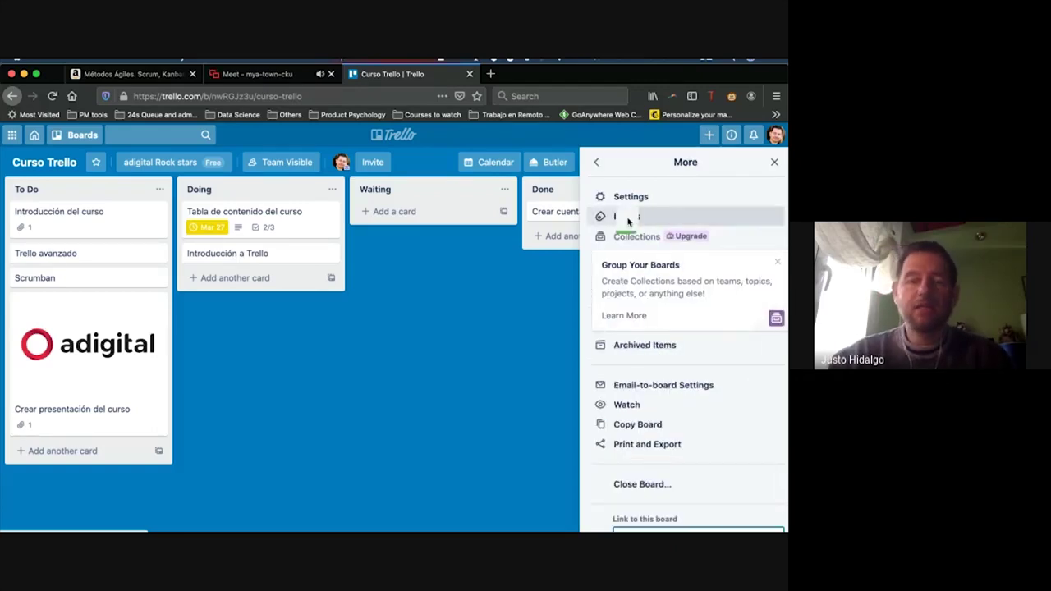
left_click(628, 217)
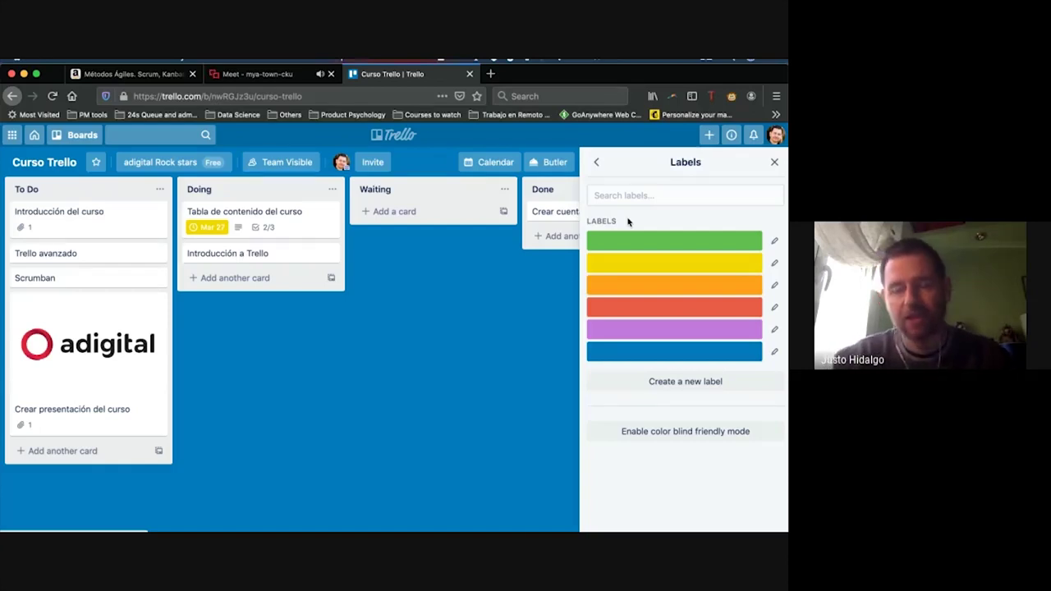
Step: Rename the green label to 'contenido'
left_click(774, 241)
left_click(640, 306)
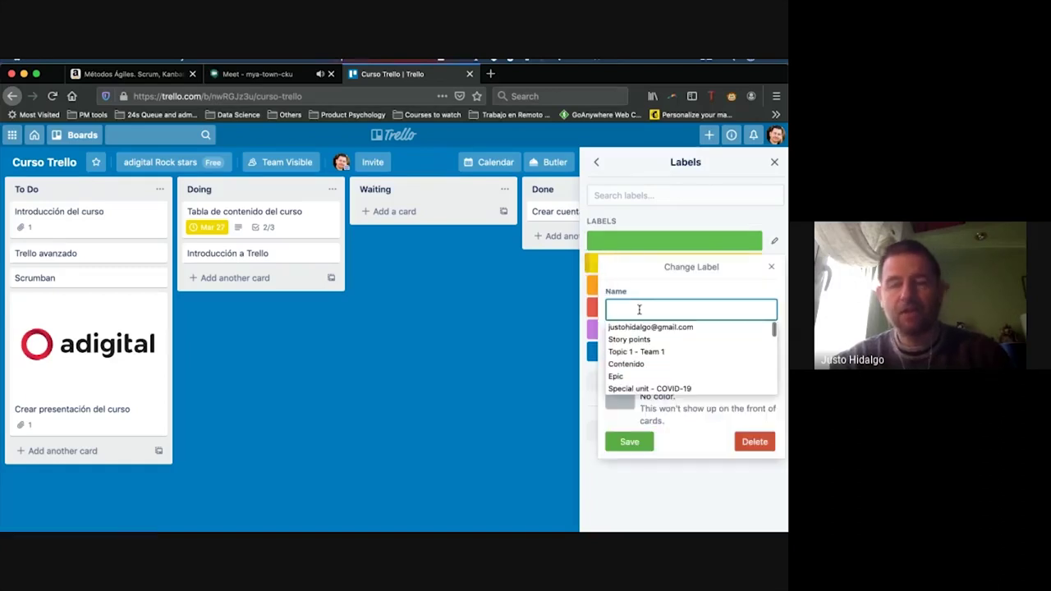
type("contenido")
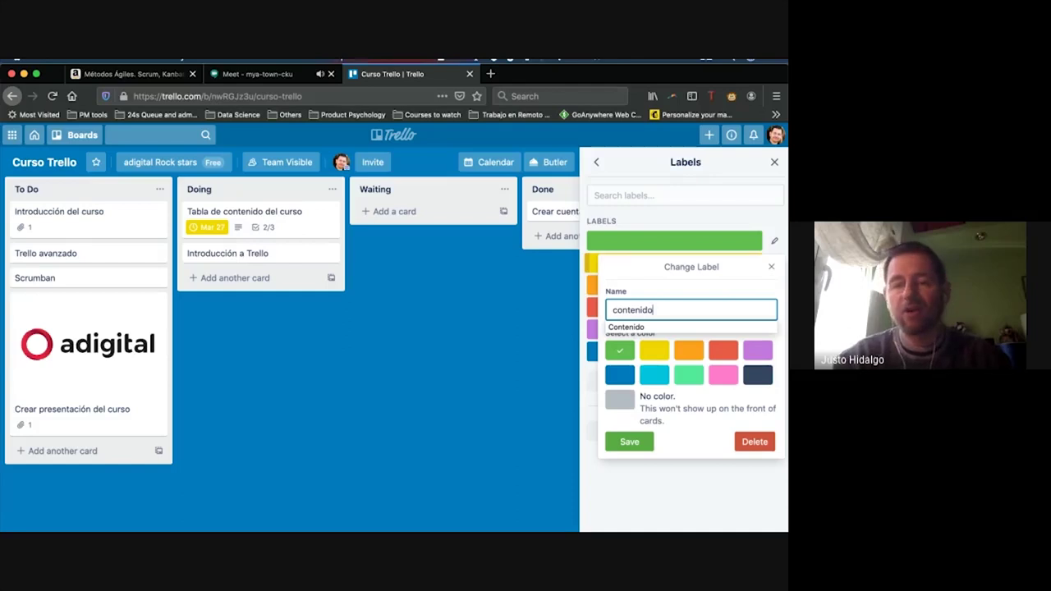
key("Return")
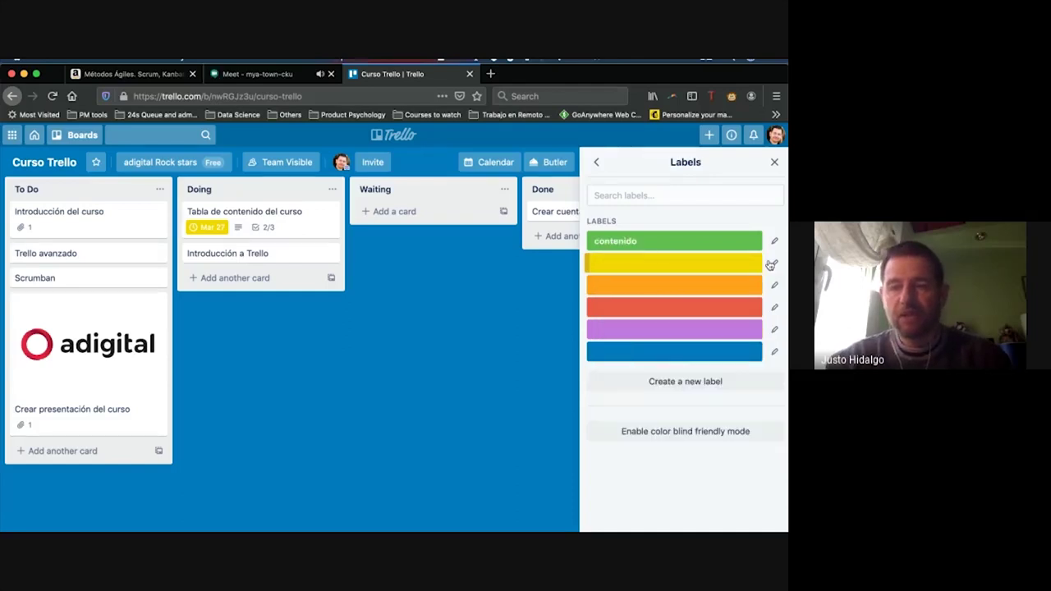
Step: Rename the yellow label to 'administración'
left_click(774, 263)
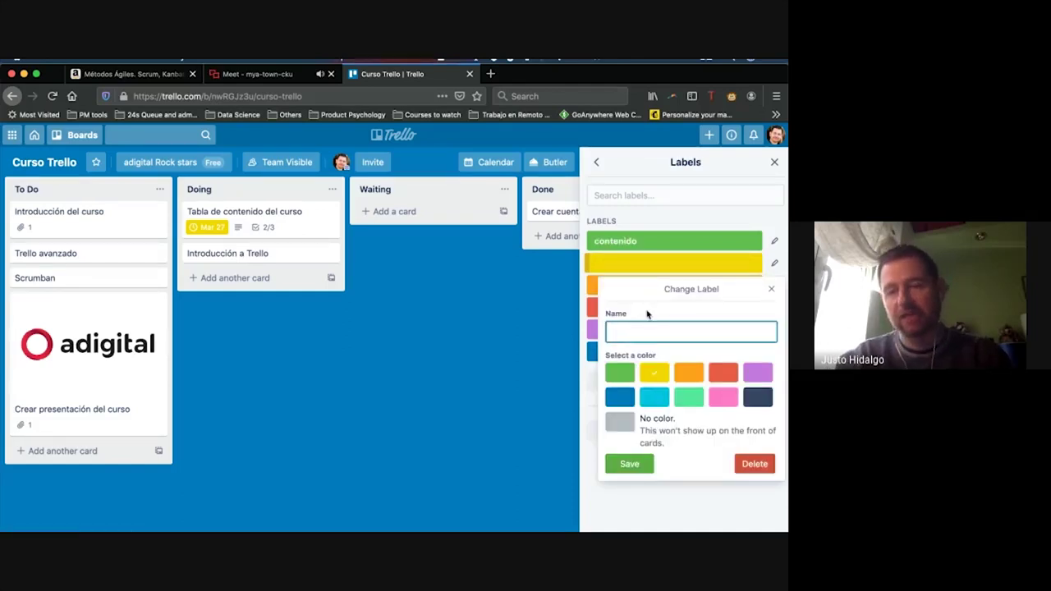
type("ad")
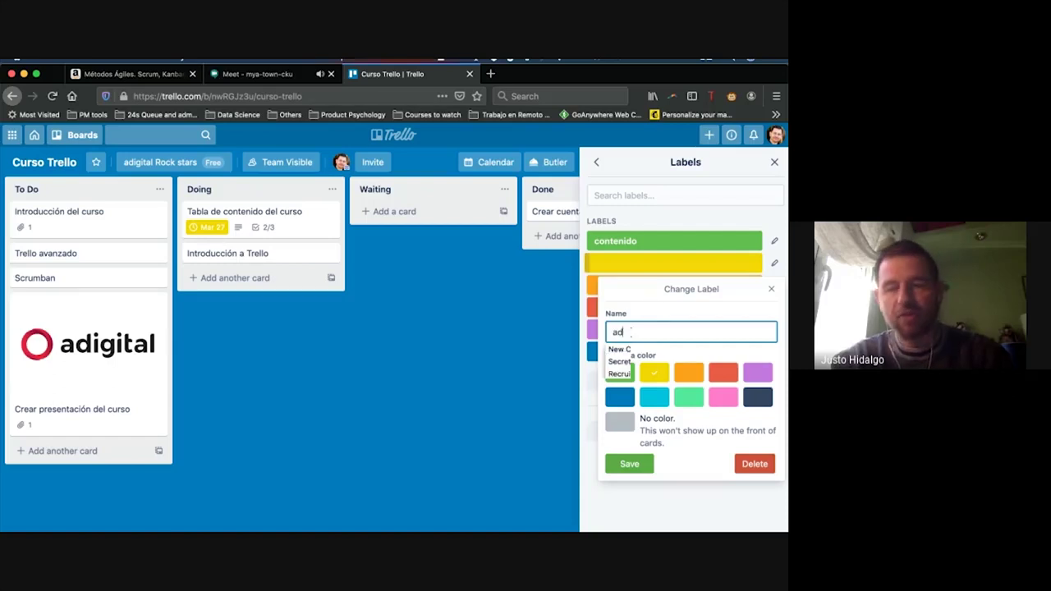
type("ministració")
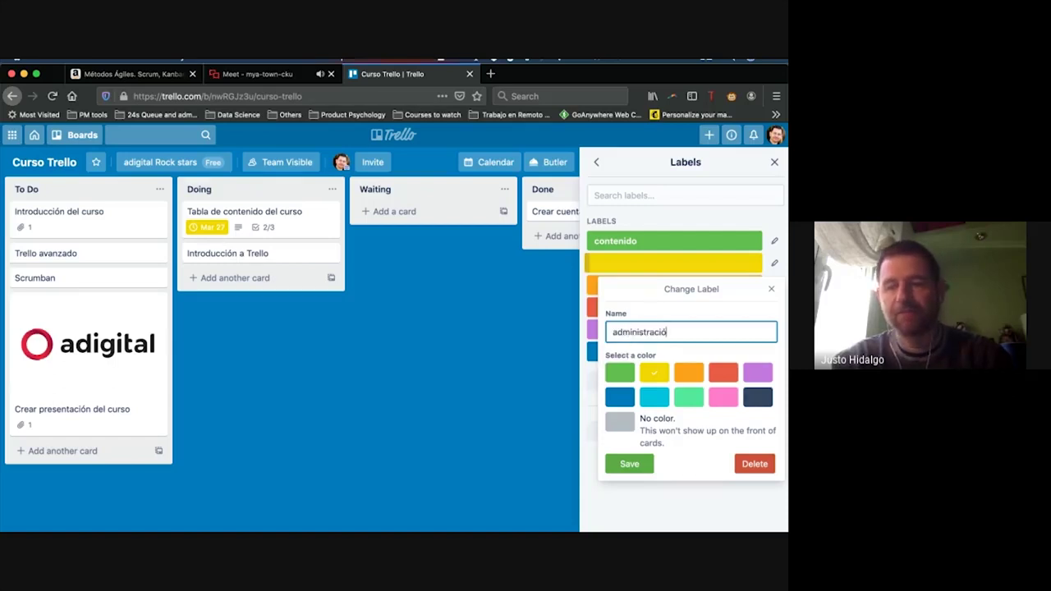
type("n")
key("Return")
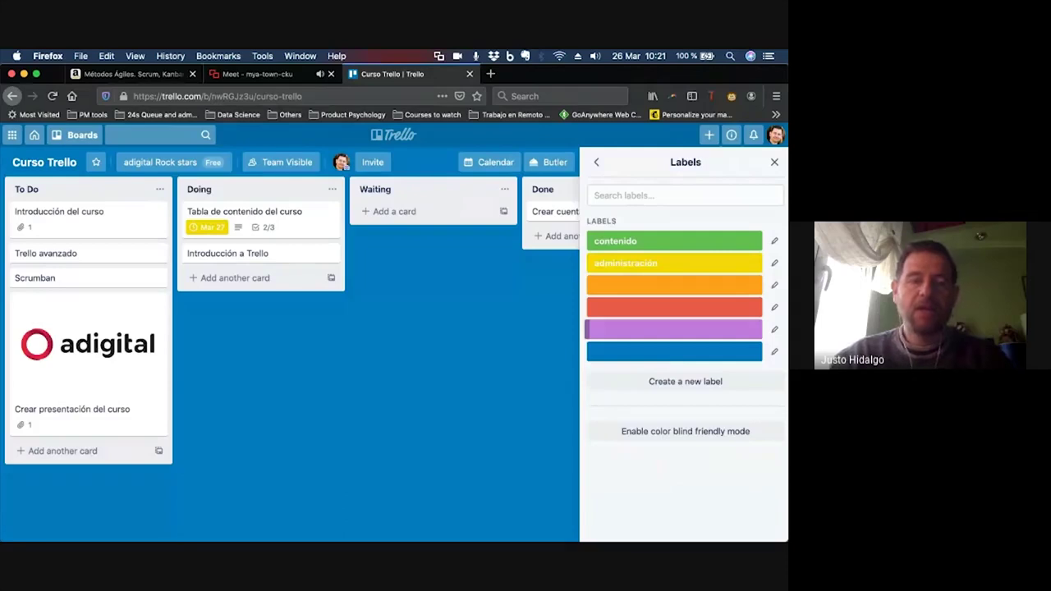
left_click(82, 227)
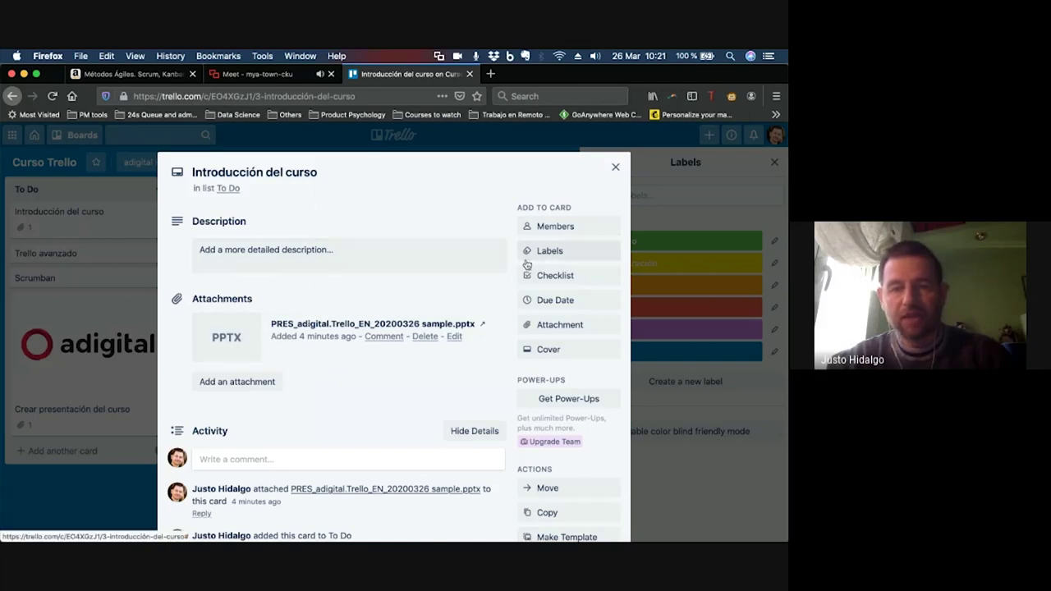
Step: Tag Introducción del curso and Trello avanzado with the contenido label
left_click(557, 254)
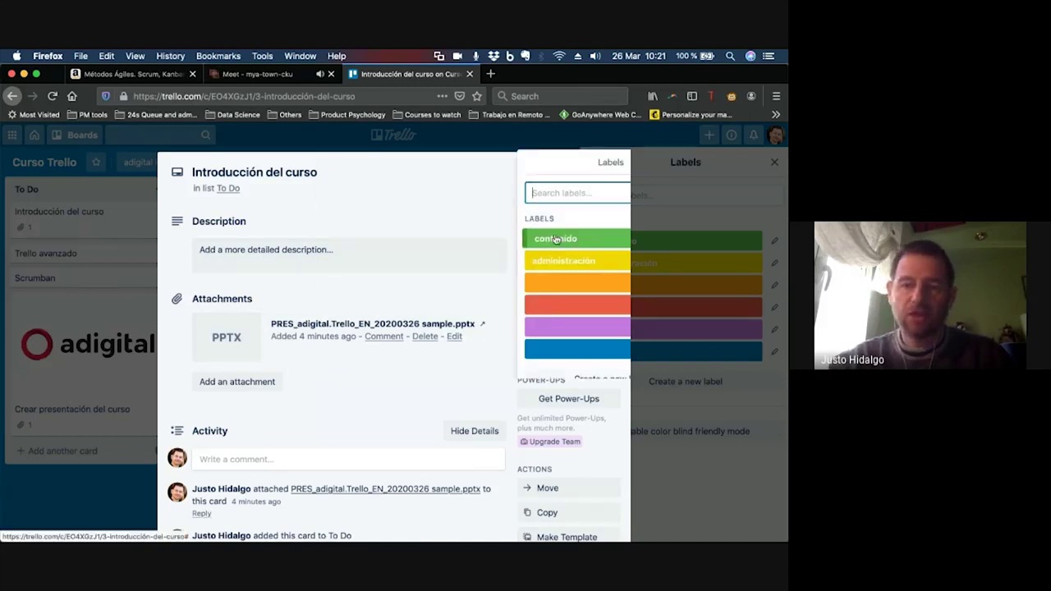
left_click(556, 239)
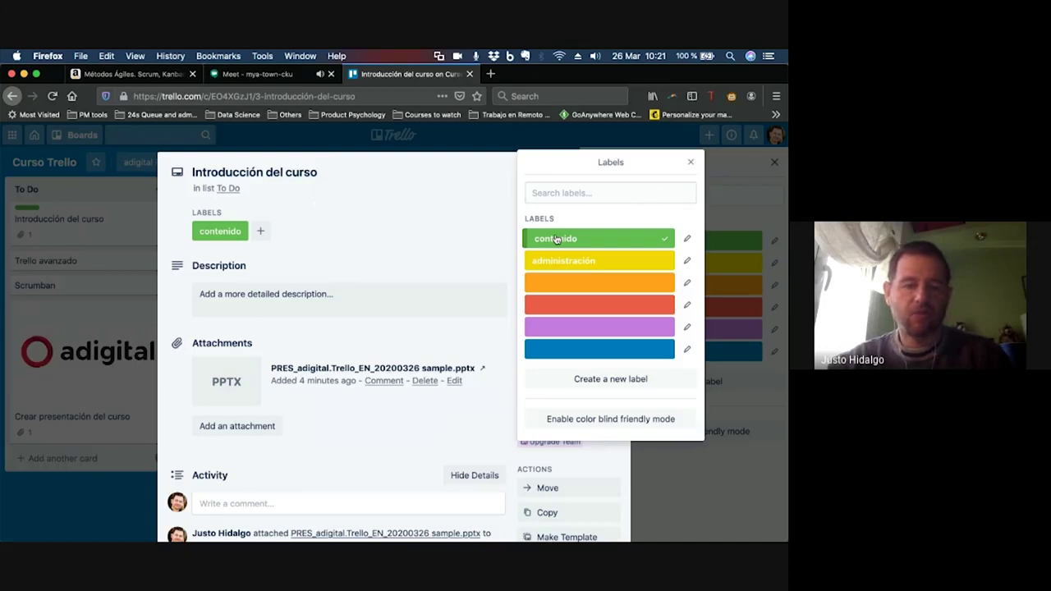
left_click(50, 276)
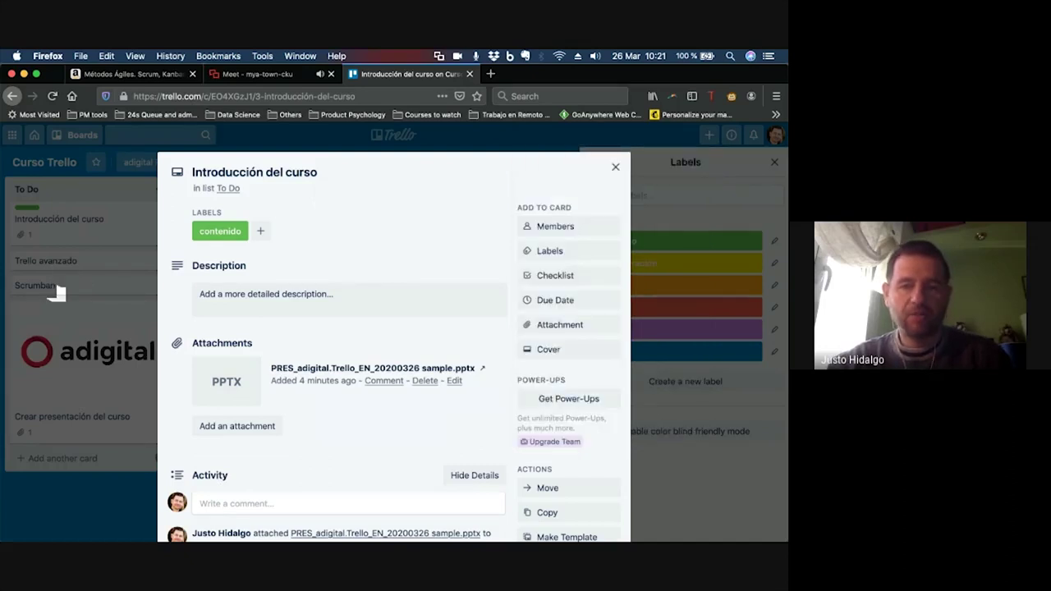
left_click(46, 260)
left_click(549, 251)
left_click(555, 238)
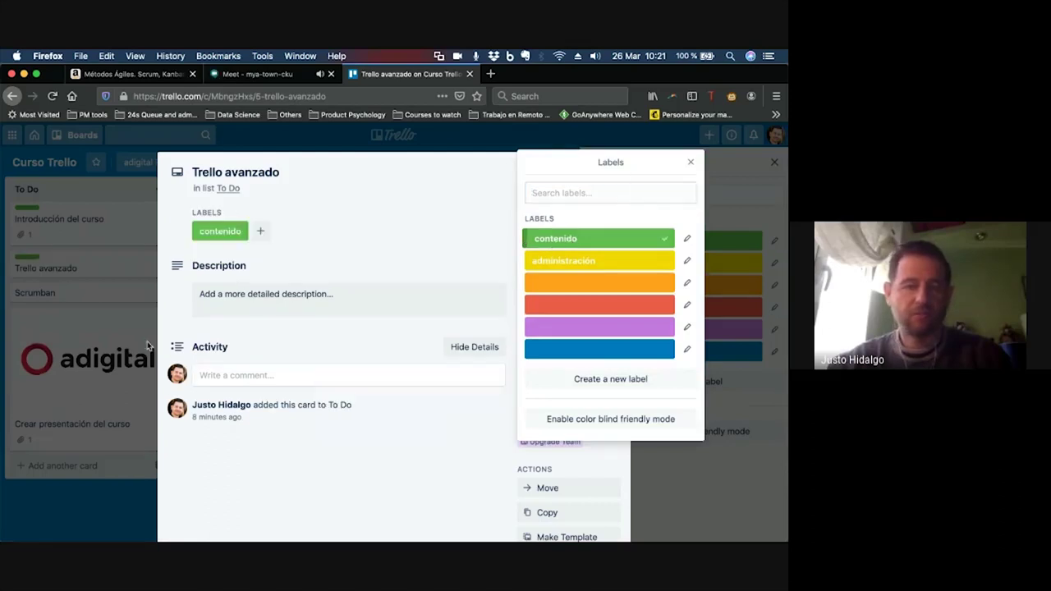
left_click(89, 495)
left_click(90, 496)
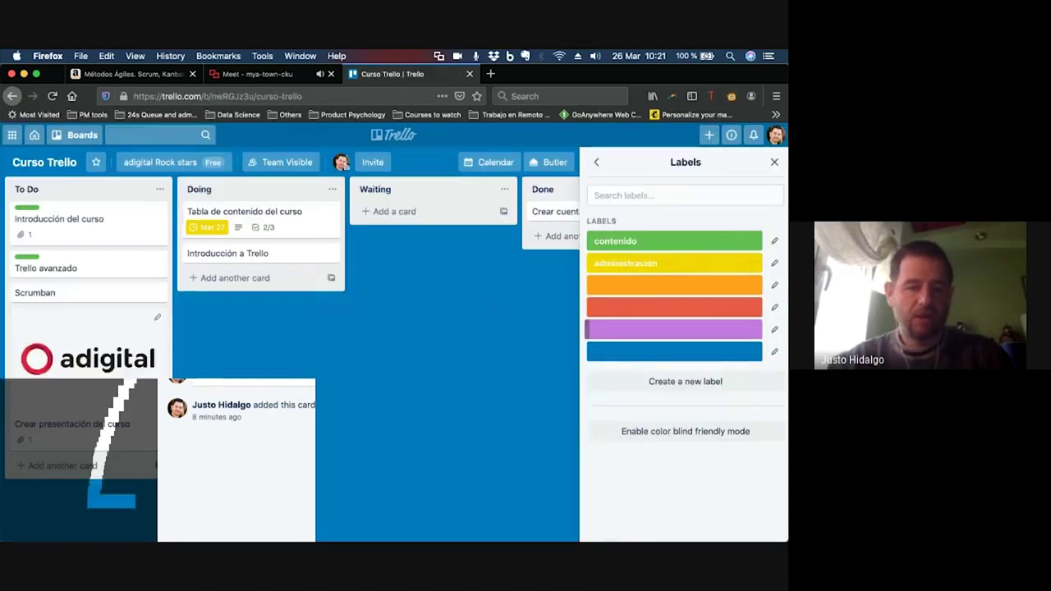
Step: Tag Crear cuenta gratuita en Trello with the administración label
scroll(373, 294, "right", 5)
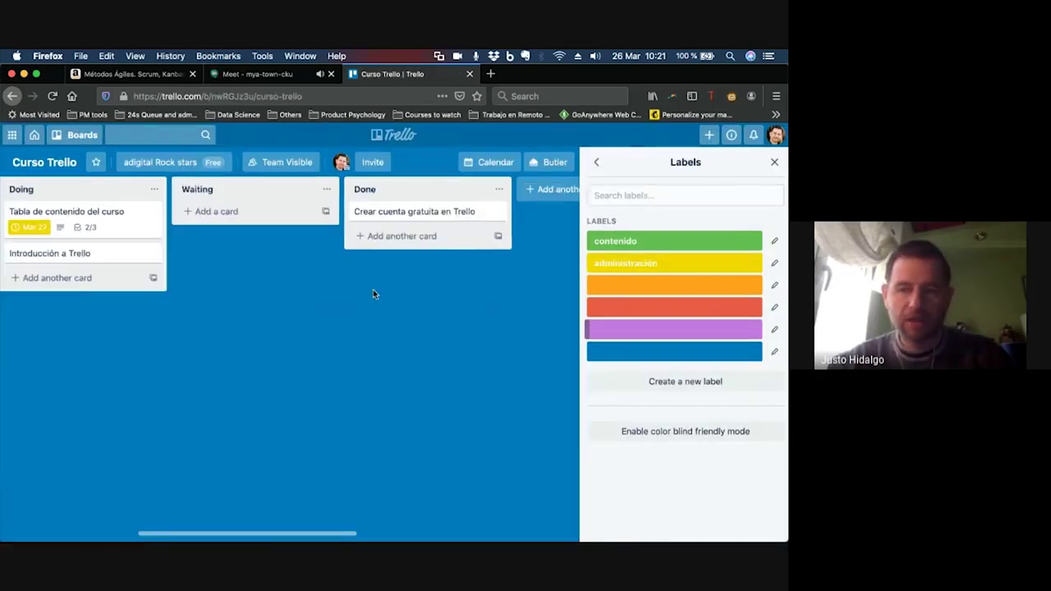
scroll(370, 293, "left", 3)
left_click(451, 211)
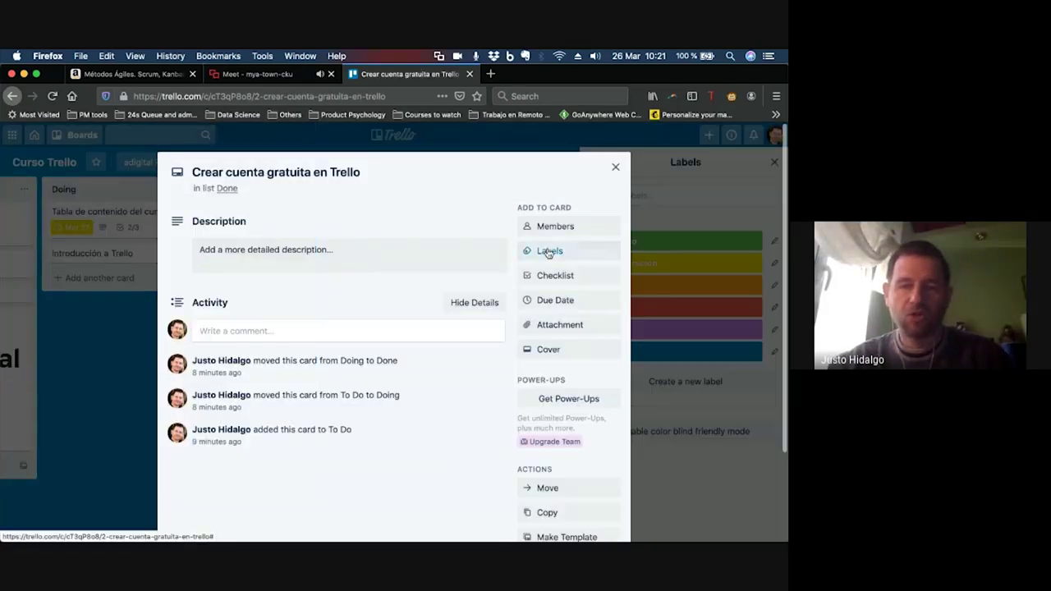
left_click(548, 252)
left_click(553, 262)
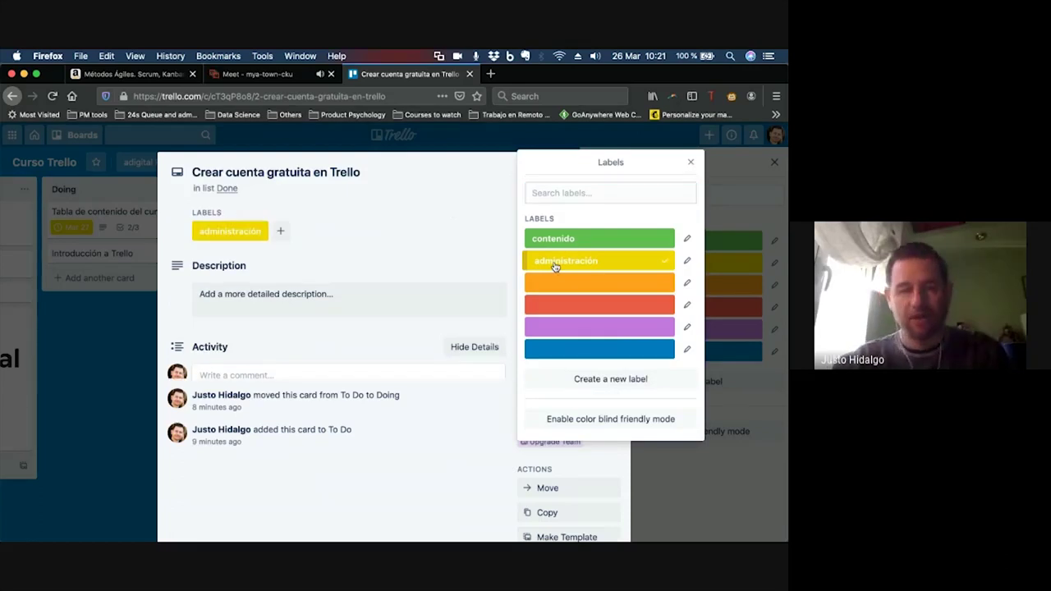
left_click(115, 339)
Step: Give Tabla de contenido del curso both the contenido and administración labels
scroll(232, 339, "left", 5)
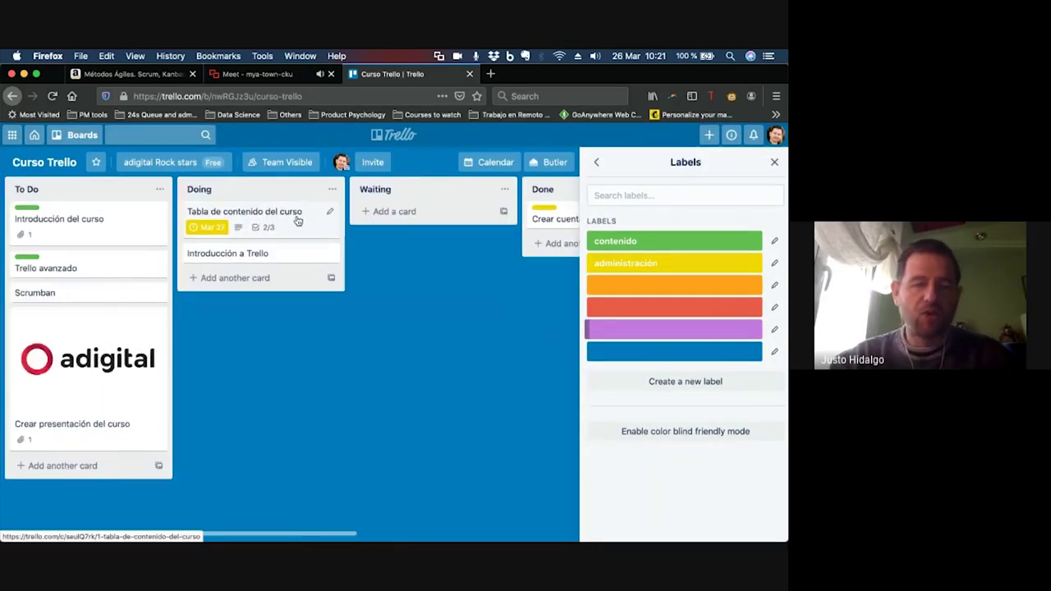
left_click(288, 216)
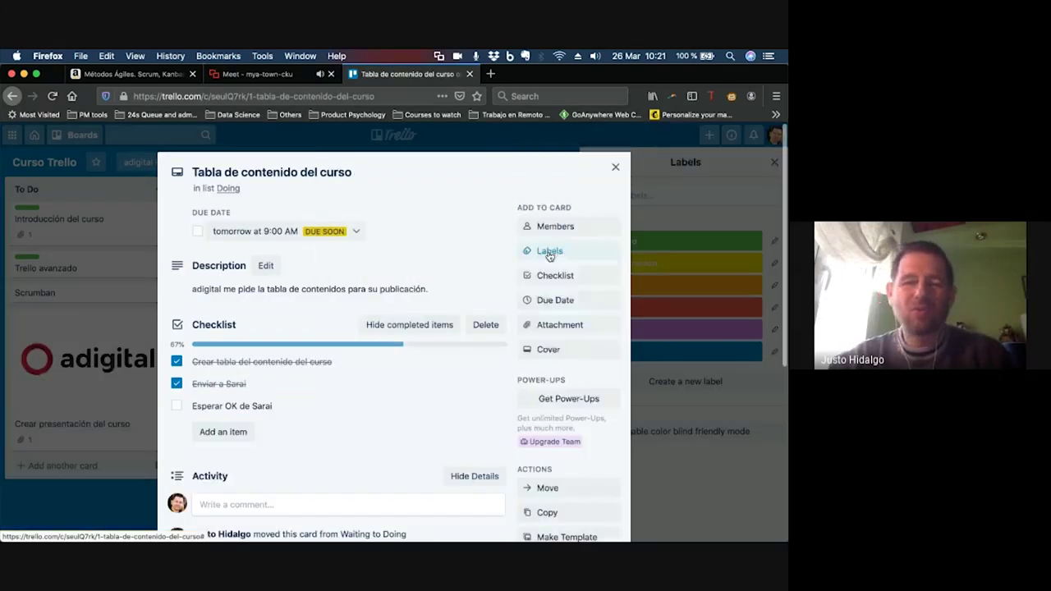
left_click(563, 247)
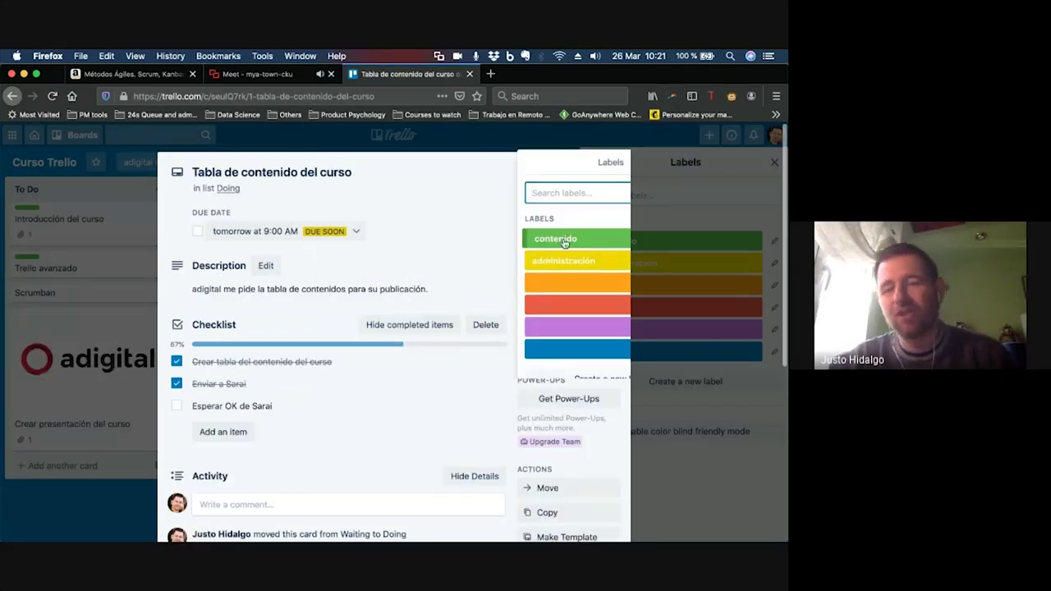
left_click(564, 241)
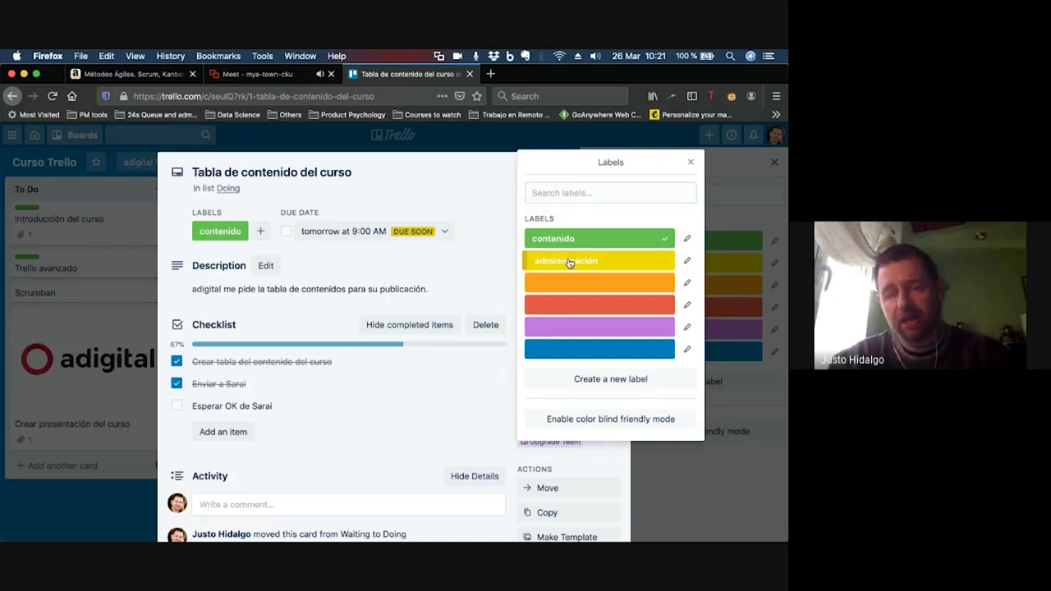
left_click(569, 261)
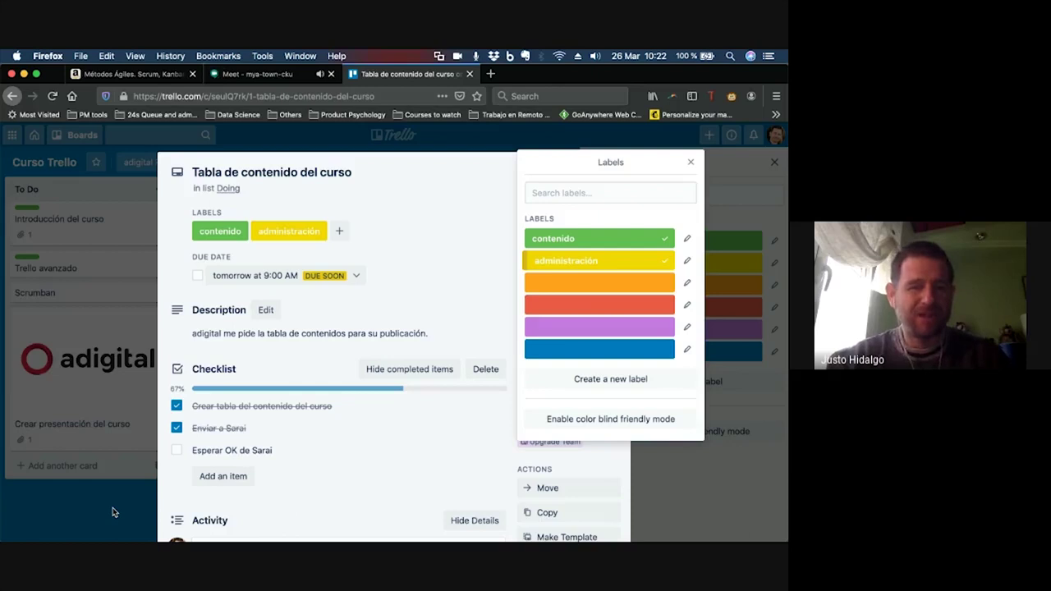
key("Escape")
key("Escape")
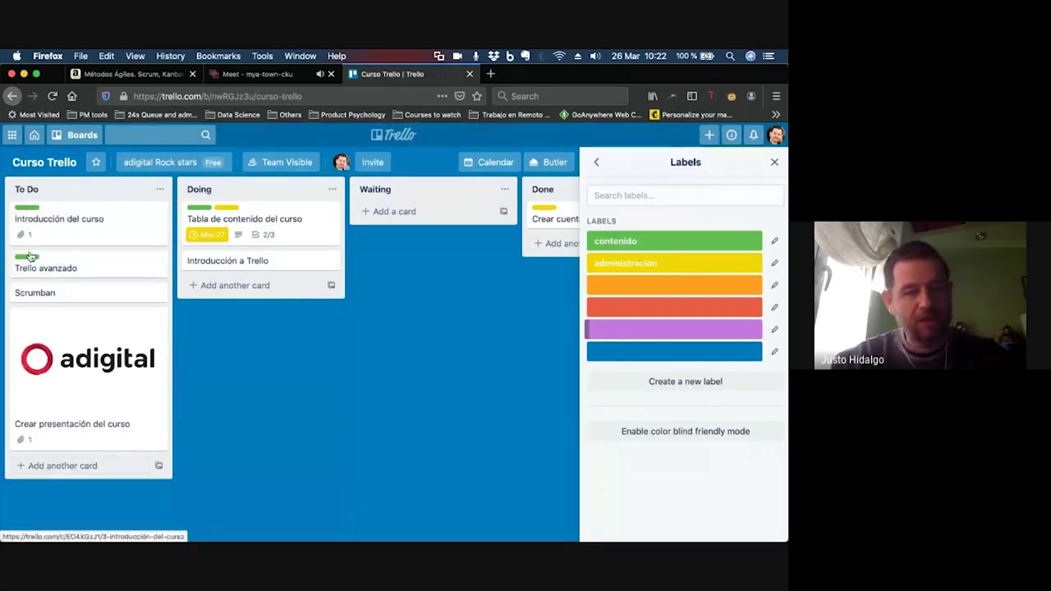
Step: Expand card labels to show their names, then go back to the board menu's More options
left_click(28, 211)
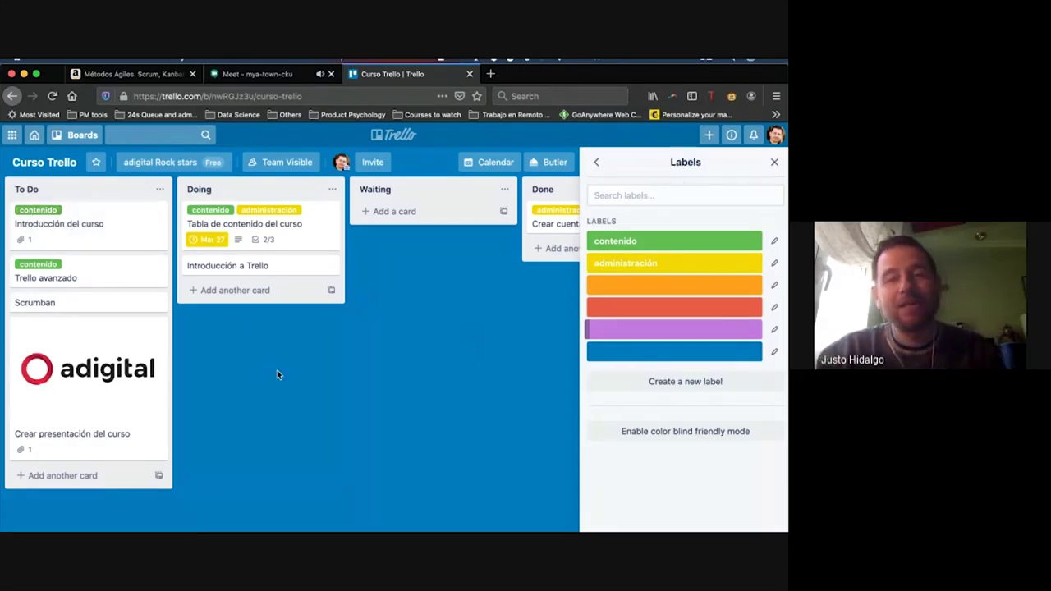
scroll(277, 374, "right", 5)
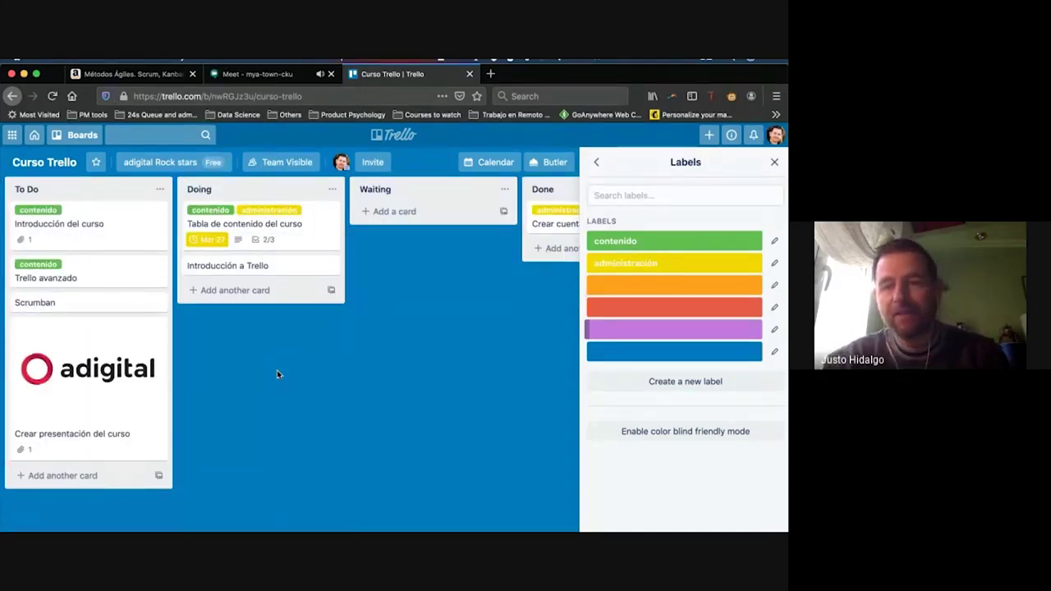
left_click(597, 164)
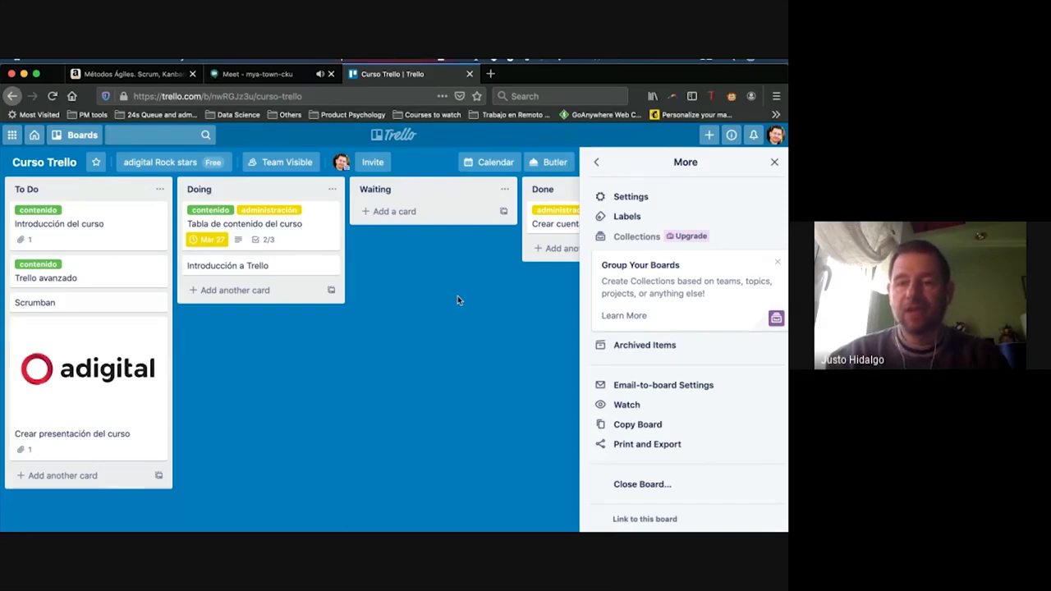
left_click(597, 163)
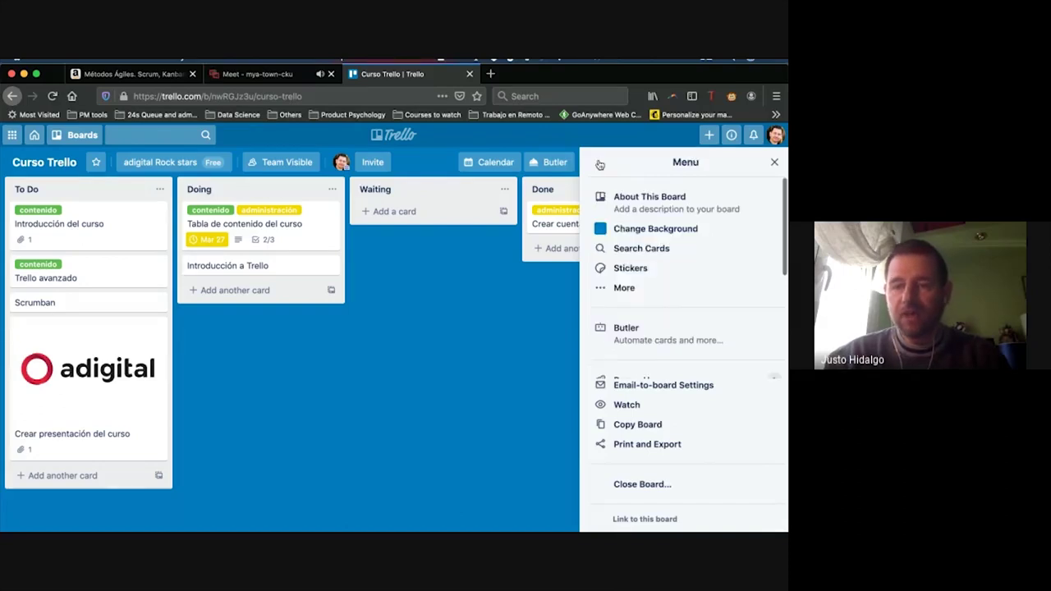
left_click(626, 289)
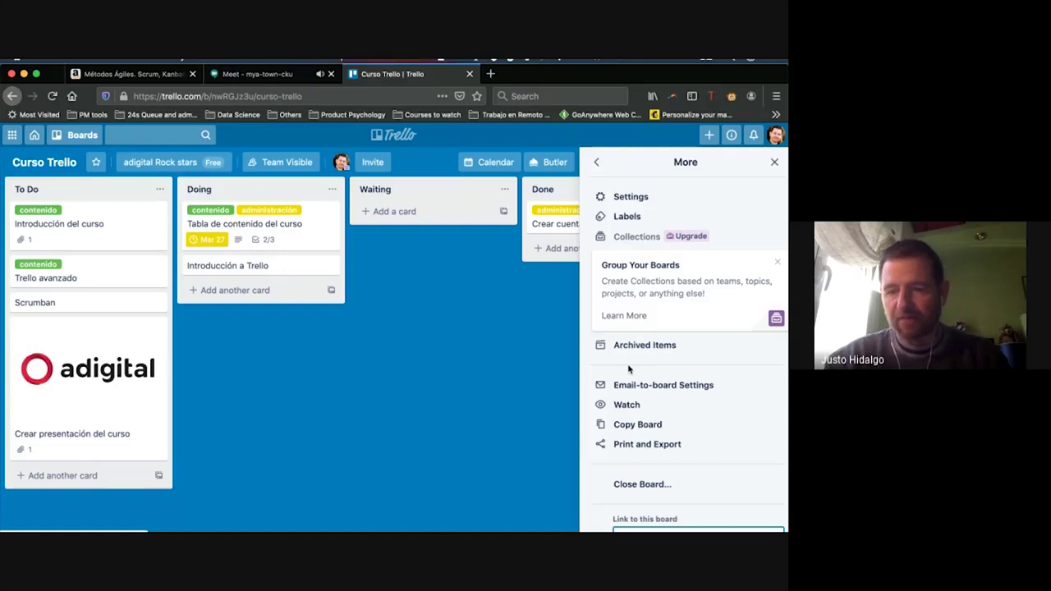
scroll(629, 369, "down", 1)
scroll(620, 312, "up", 1)
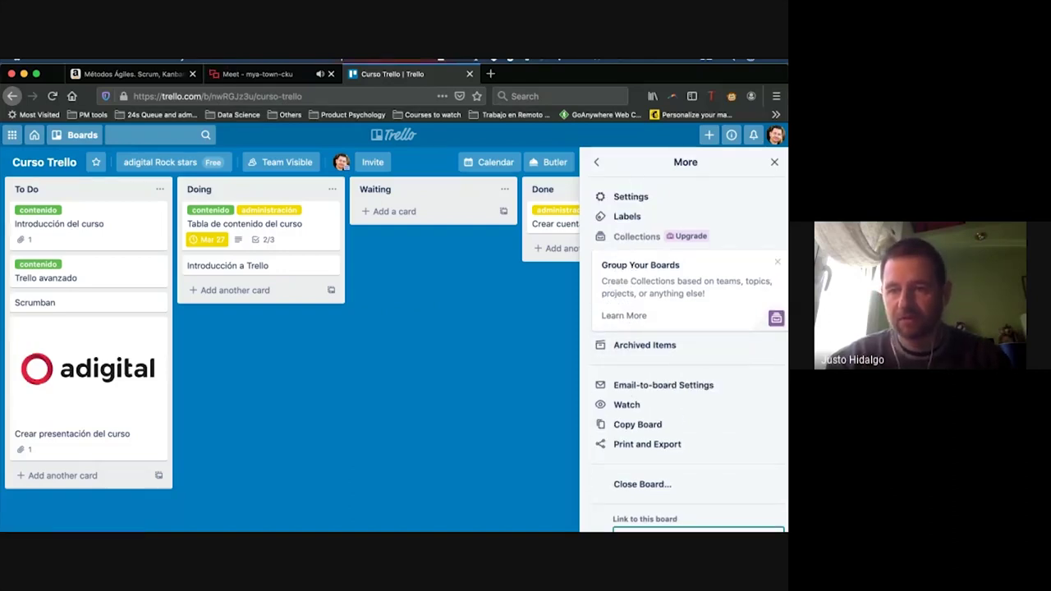
Step: Search the board's cards for 'contenido' and then 'trello', clearing each search
left_click(596, 162)
key("f")
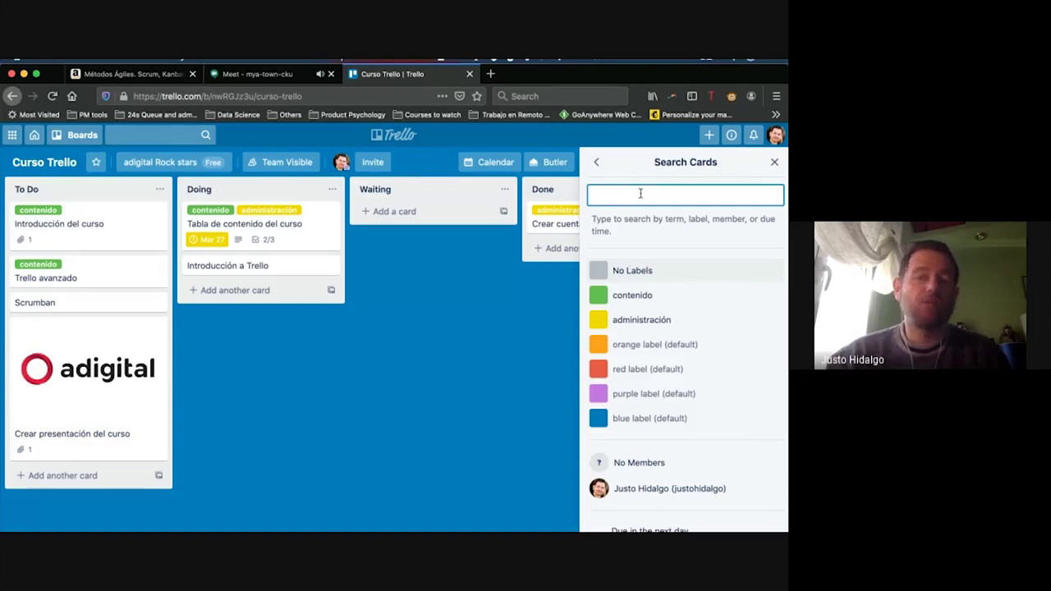
type("contenid")
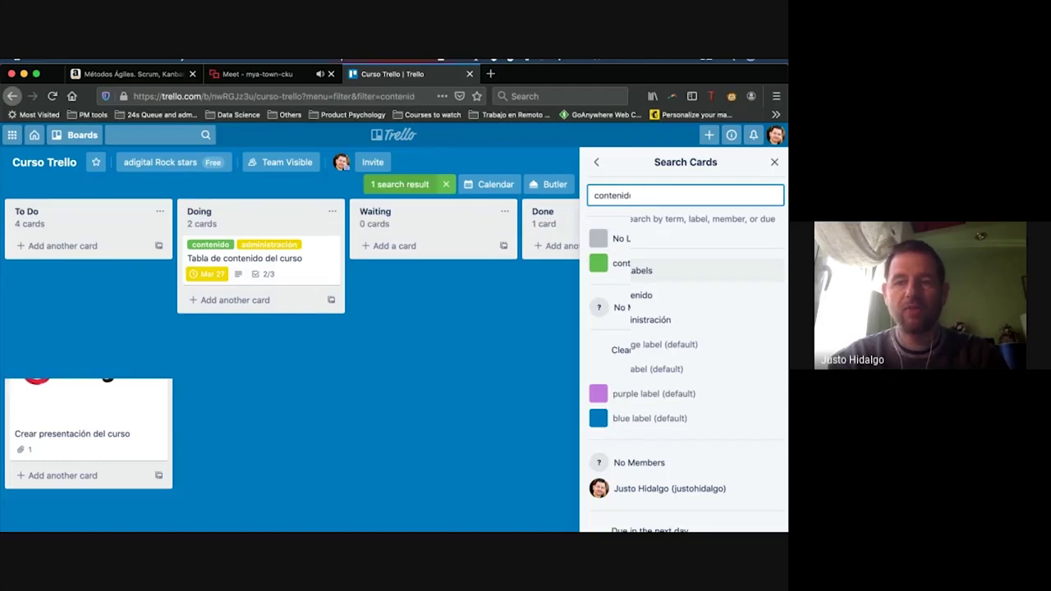
type("o")
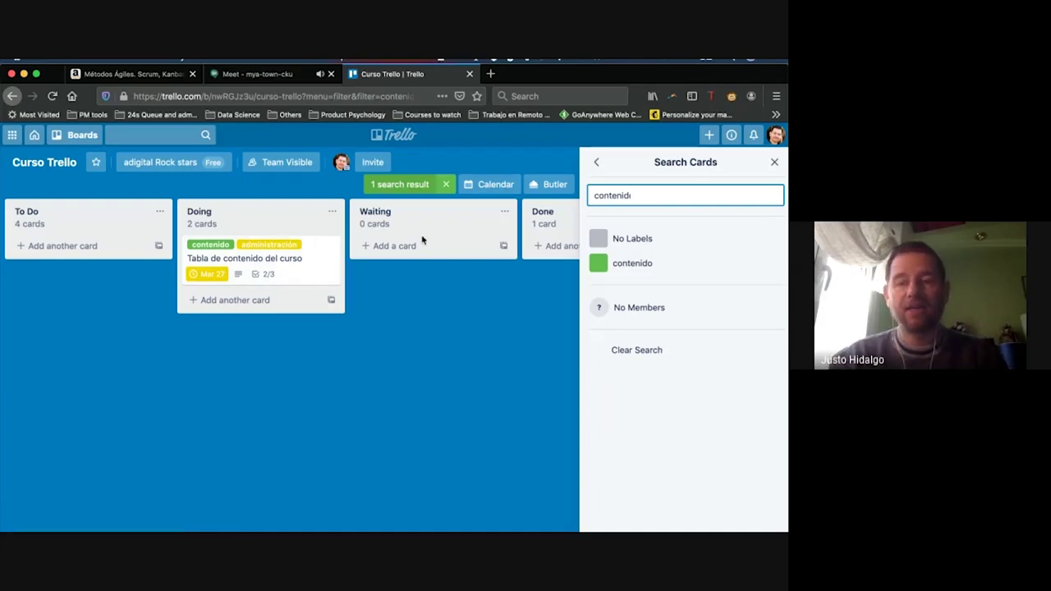
key("BackSpace")
key("BackSpace")
key("BackSpace")
key("BackSpace")
key("BackSpace")
key("BackSpace")
key("BackSpace")
key("BackSpace")
key("BackSpace")
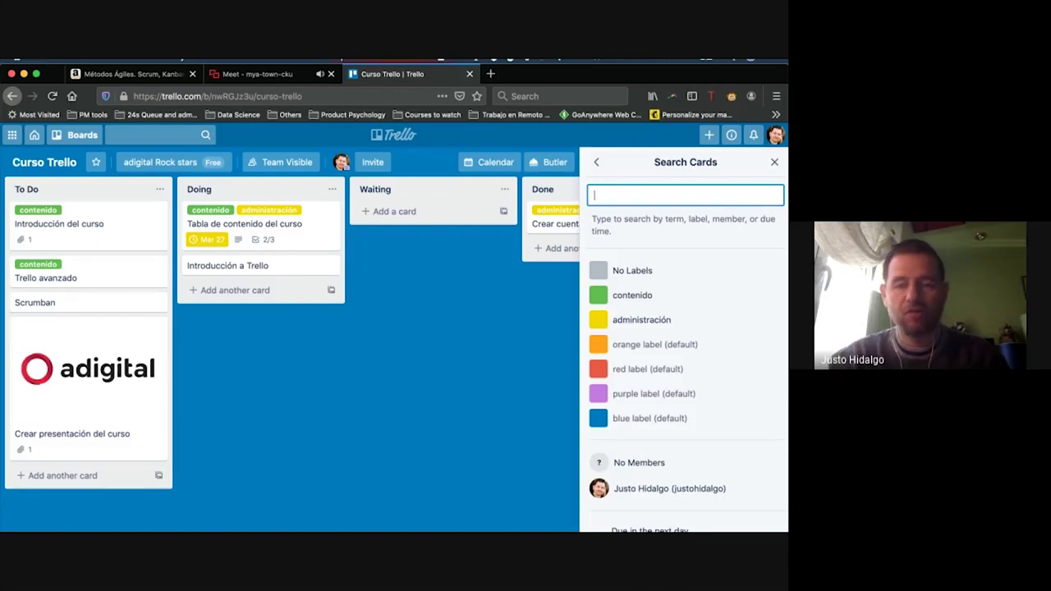
type("trello")
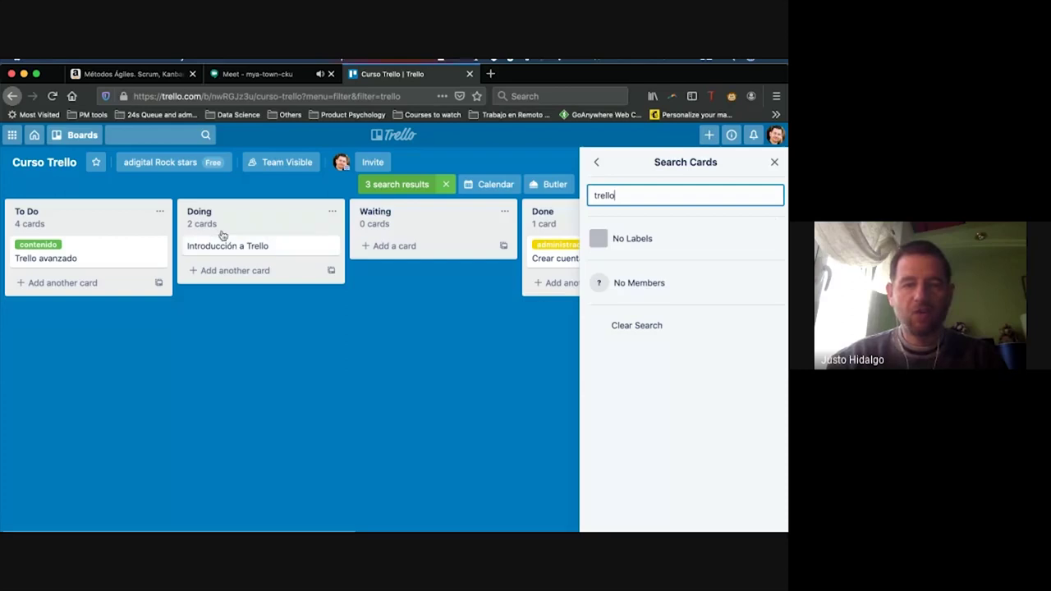
key("BackSpace")
key("BackSpace")
key("BackSpace")
key("BackSpace")
key("BackSpace")
key("BackSpace")
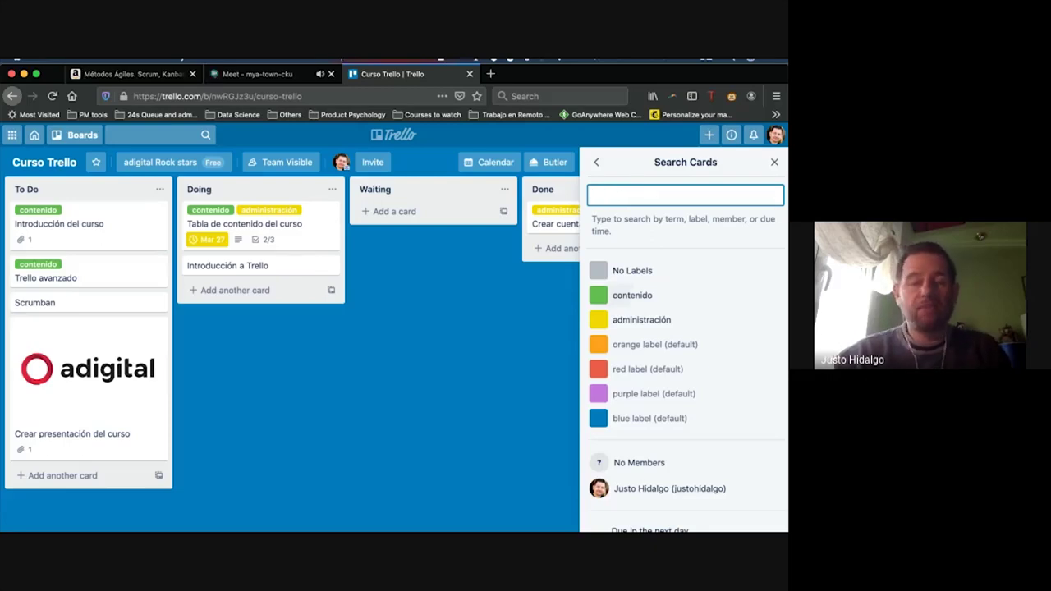
Step: Toggle contenido and administración label filters, apply member and No Members filters, then open Trello avanzado
left_click(634, 297)
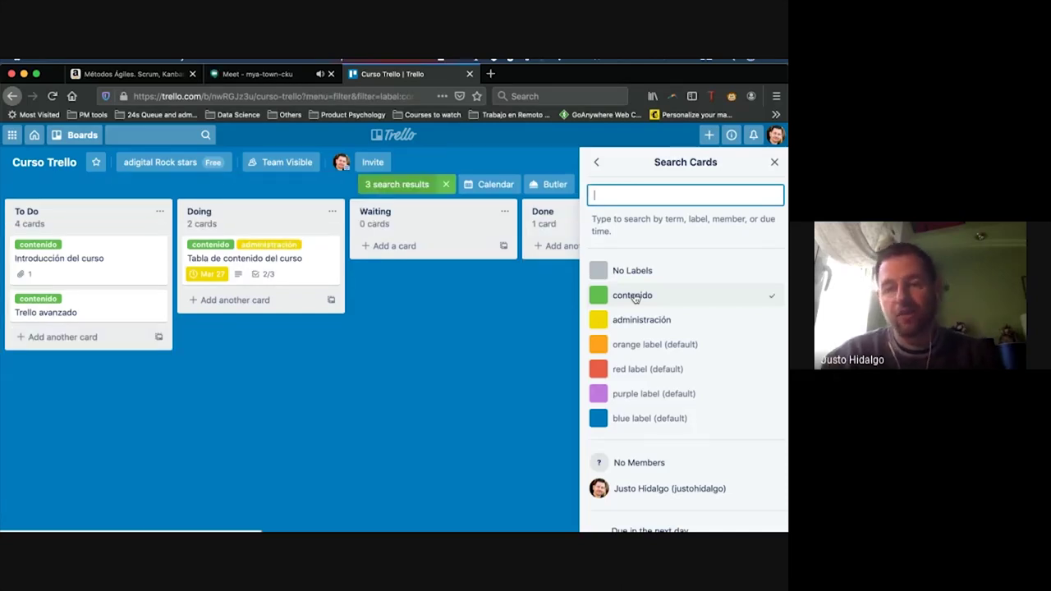
left_click(633, 295)
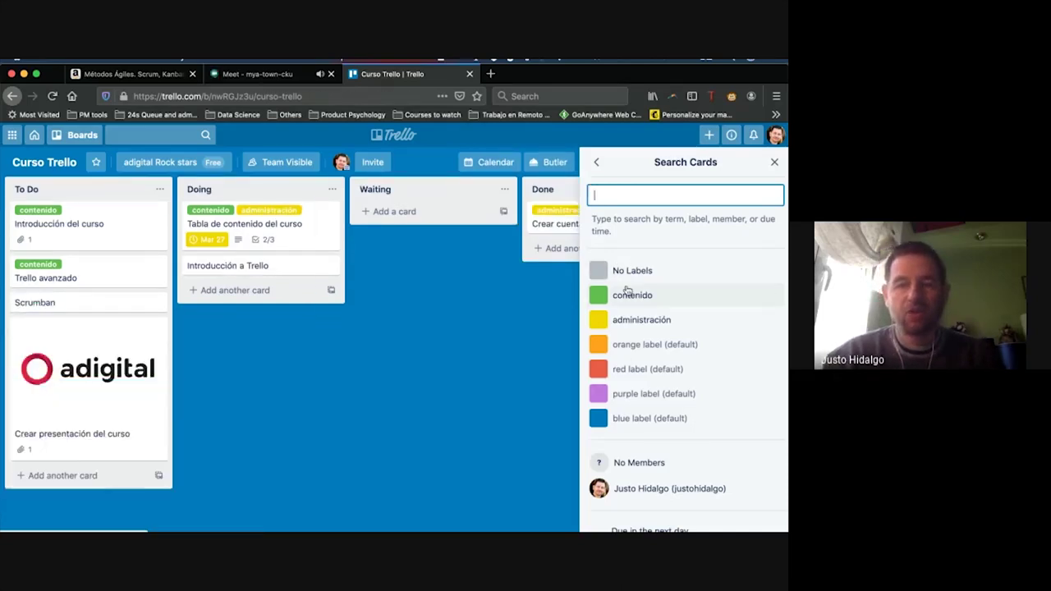
left_click(632, 326)
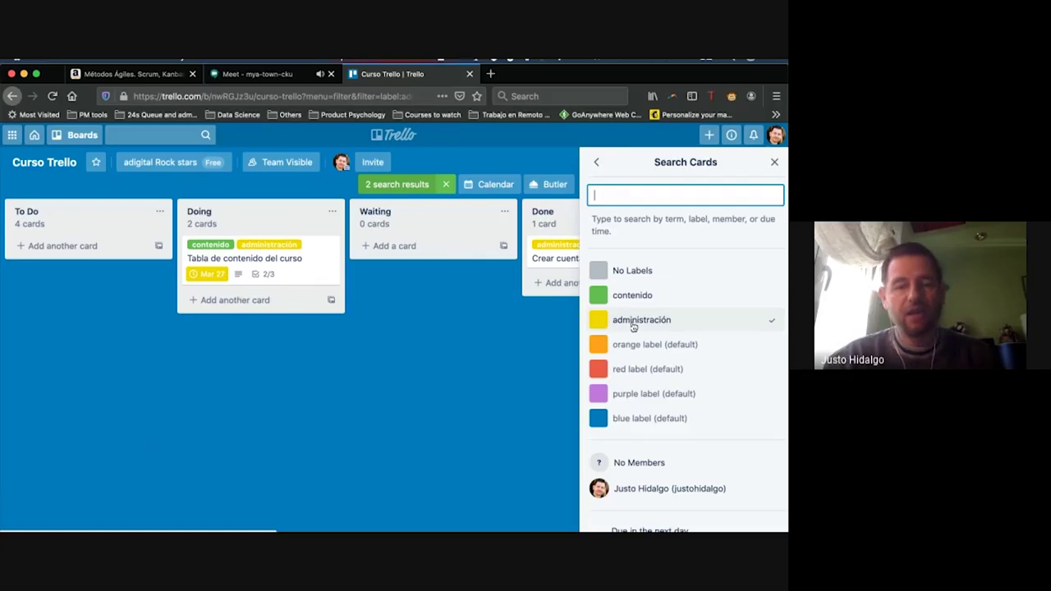
left_click(633, 322)
scroll(636, 320, "down", 2)
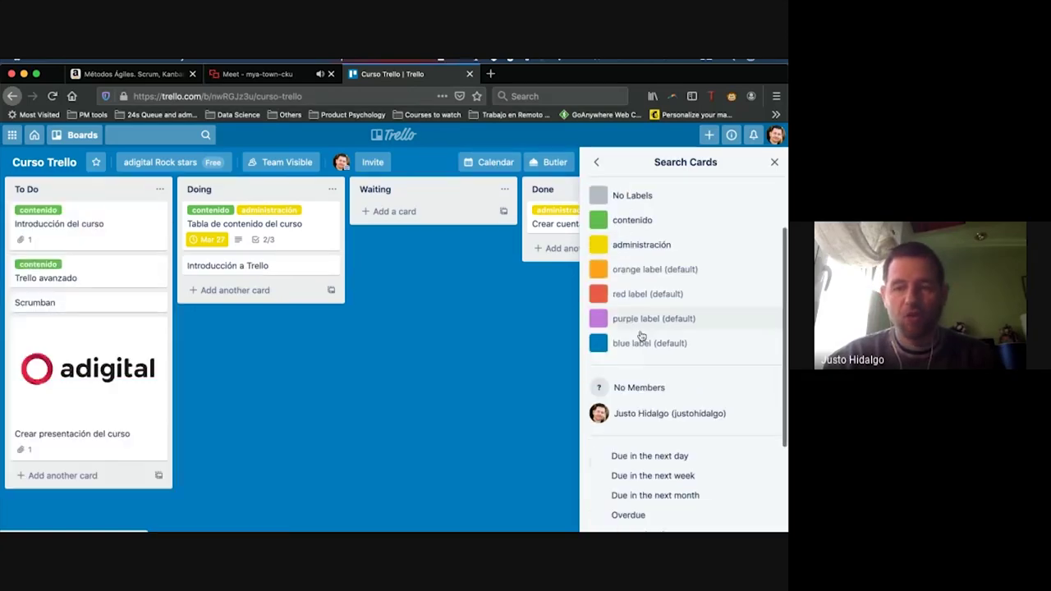
left_click(645, 415)
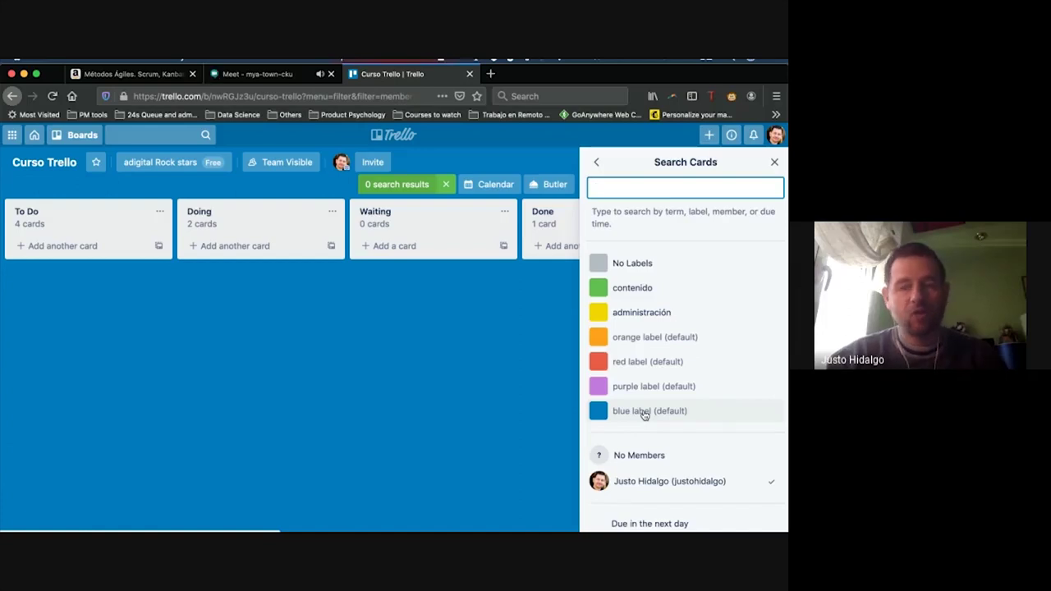
left_click(644, 454)
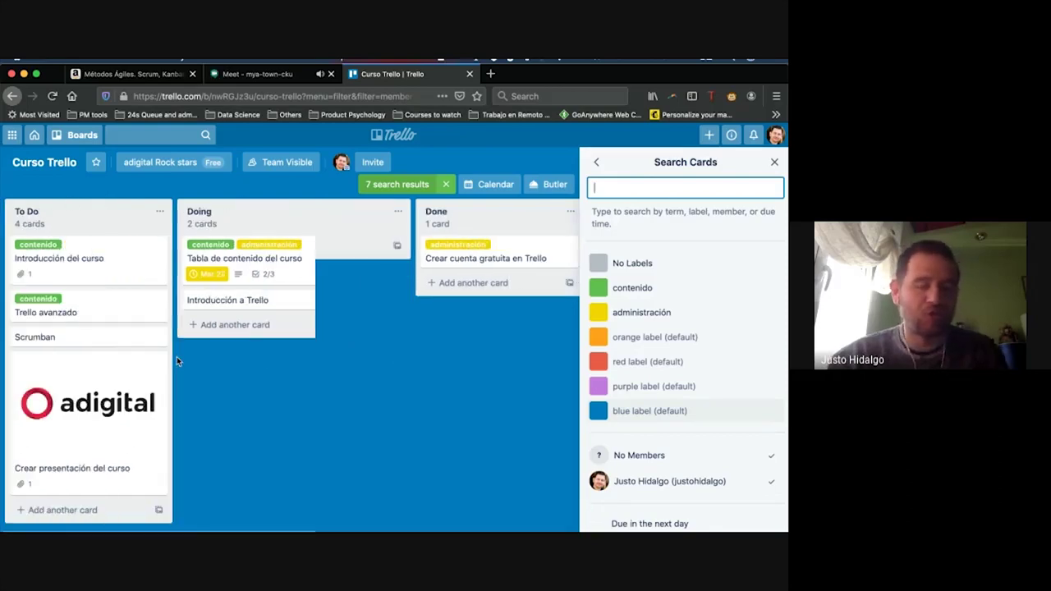
left_click(79, 302)
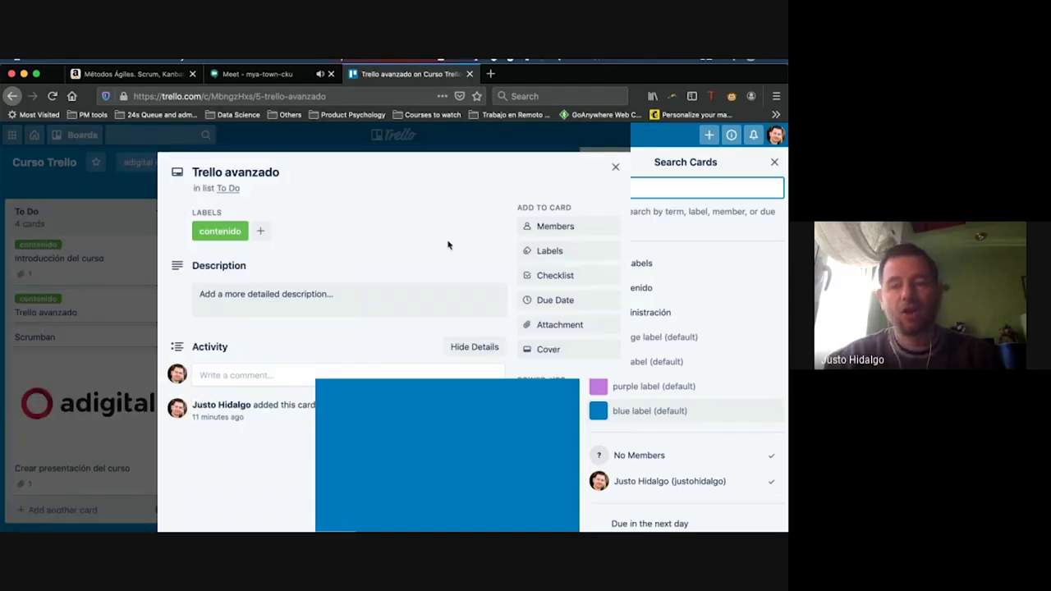
left_click(556, 228)
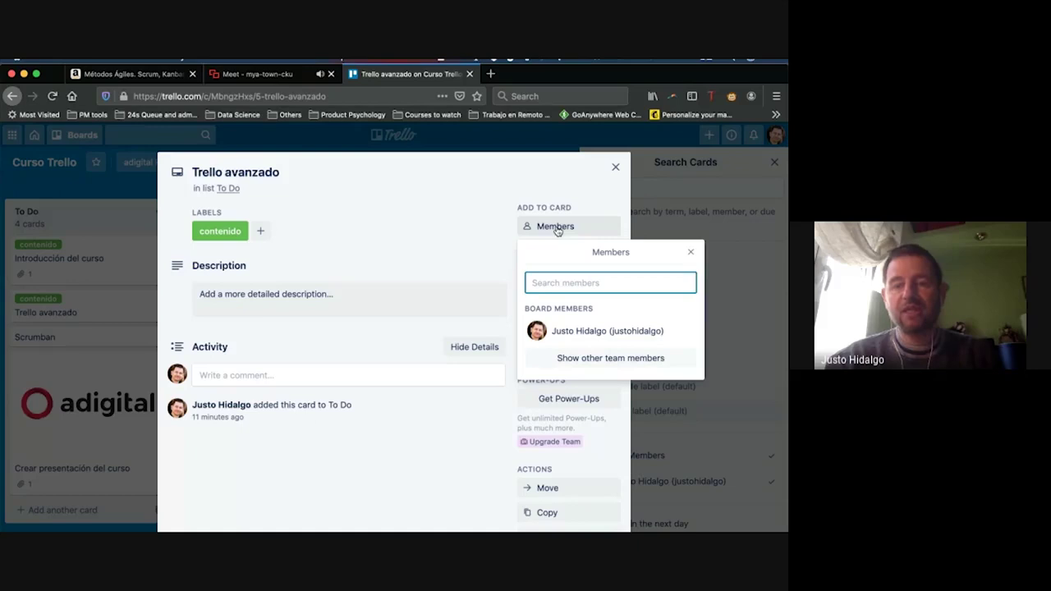
Step: Add your own account as a member of the Trello avanzado card, recheck its member list, and close it
left_click(582, 337)
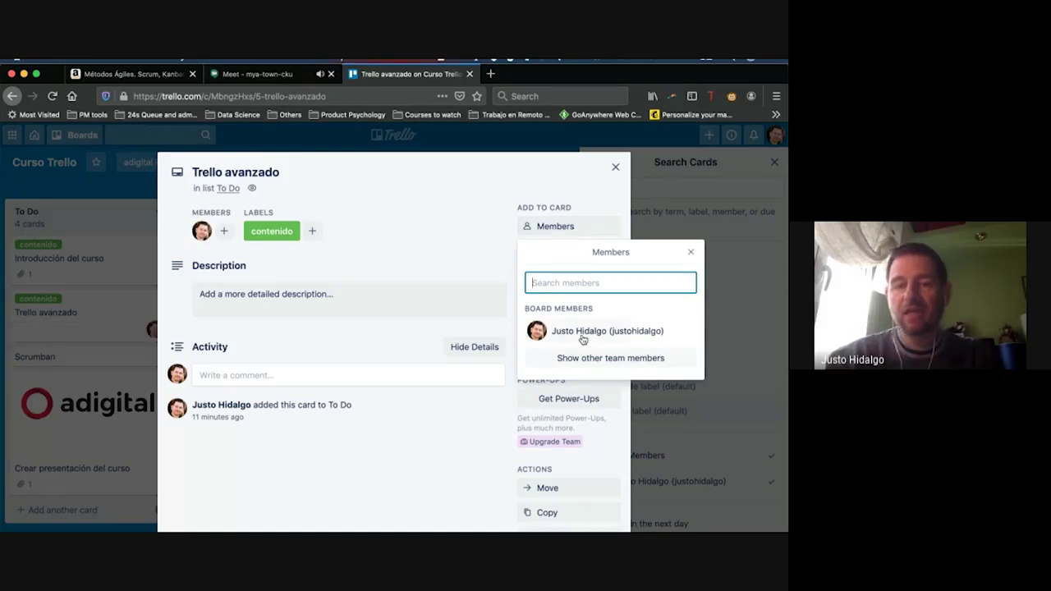
left_click(445, 186)
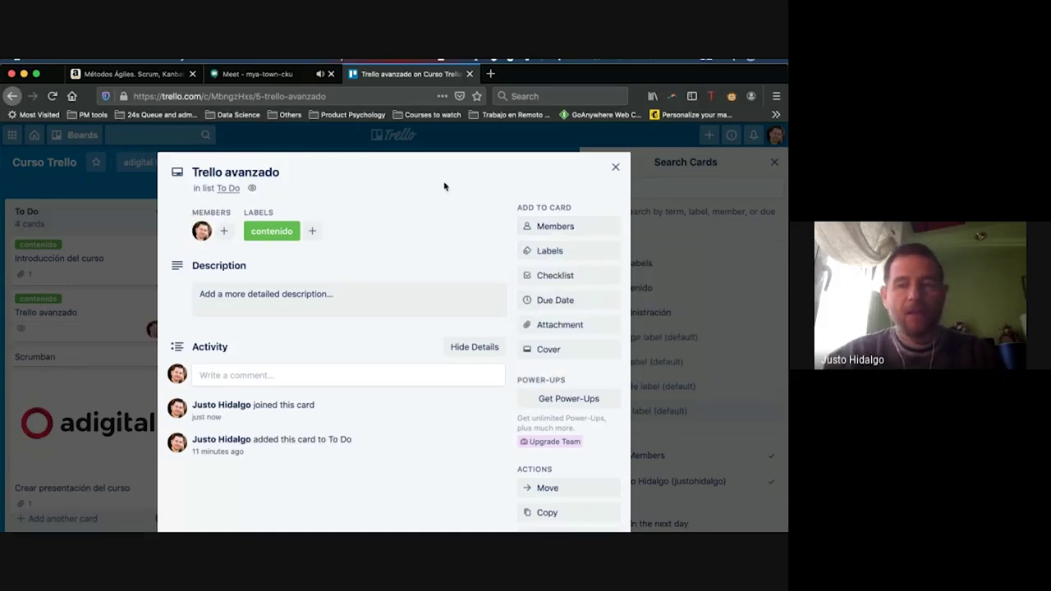
left_click(616, 167)
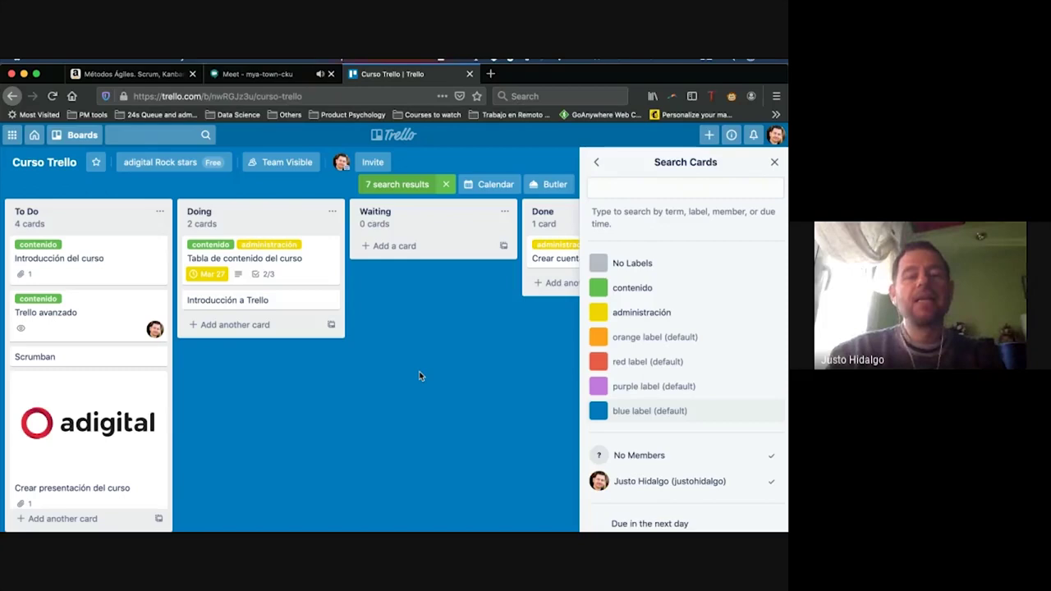
left_click(69, 327)
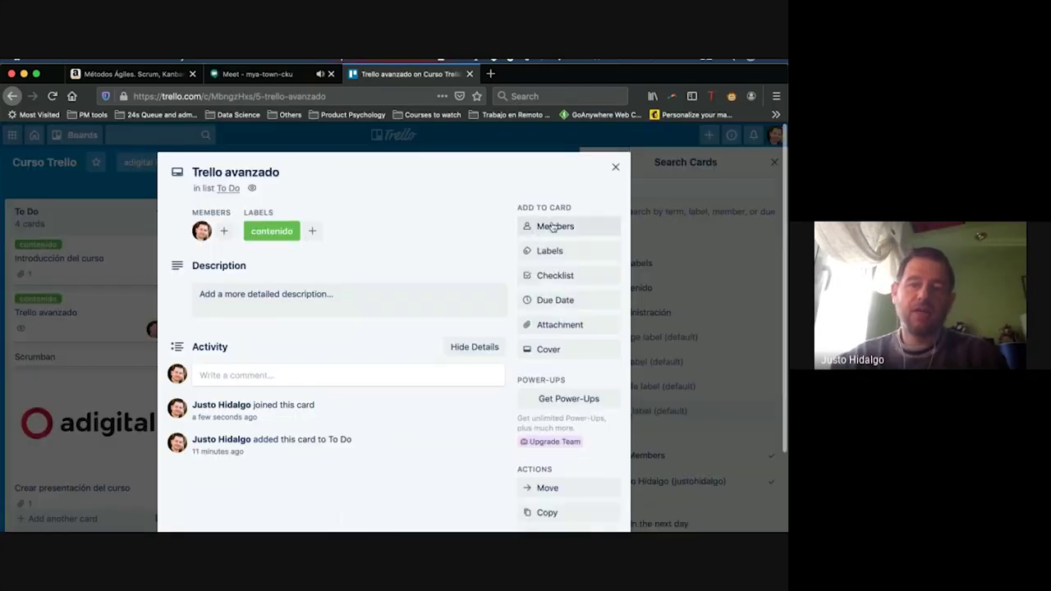
left_click(552, 226)
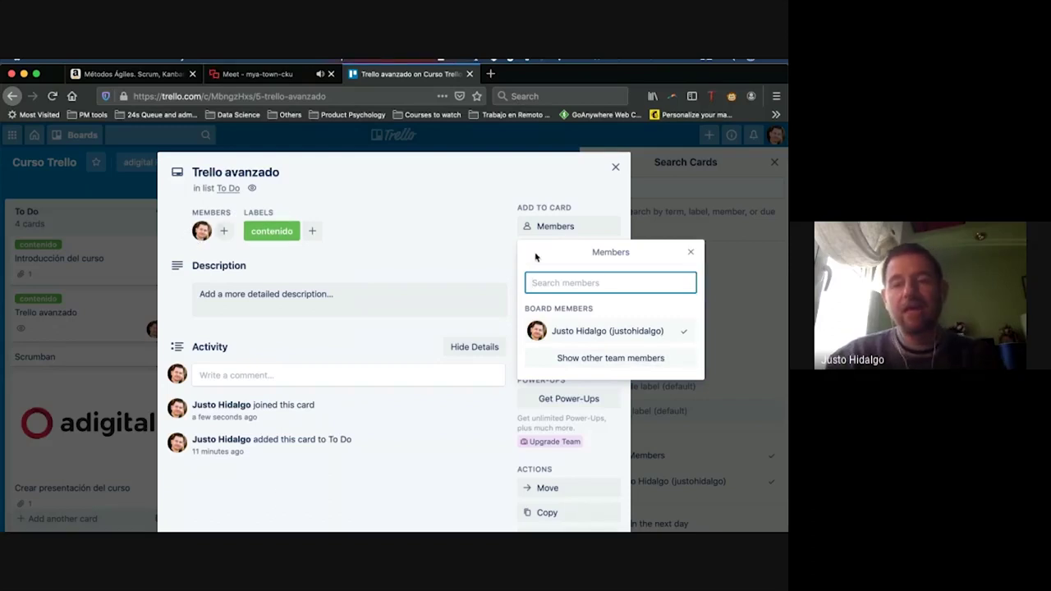
left_click(690, 252)
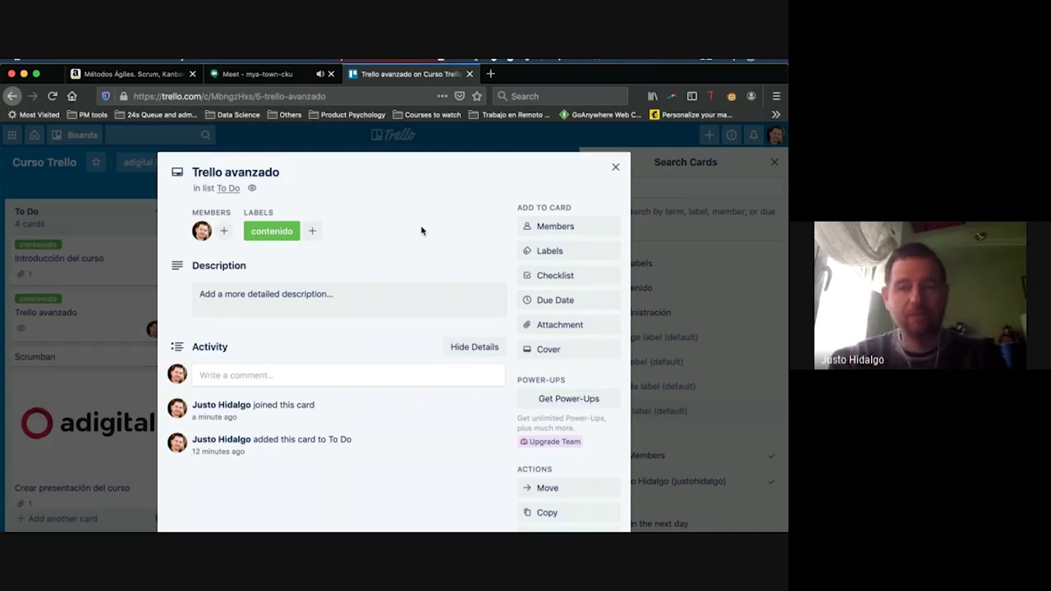
left_click(616, 169)
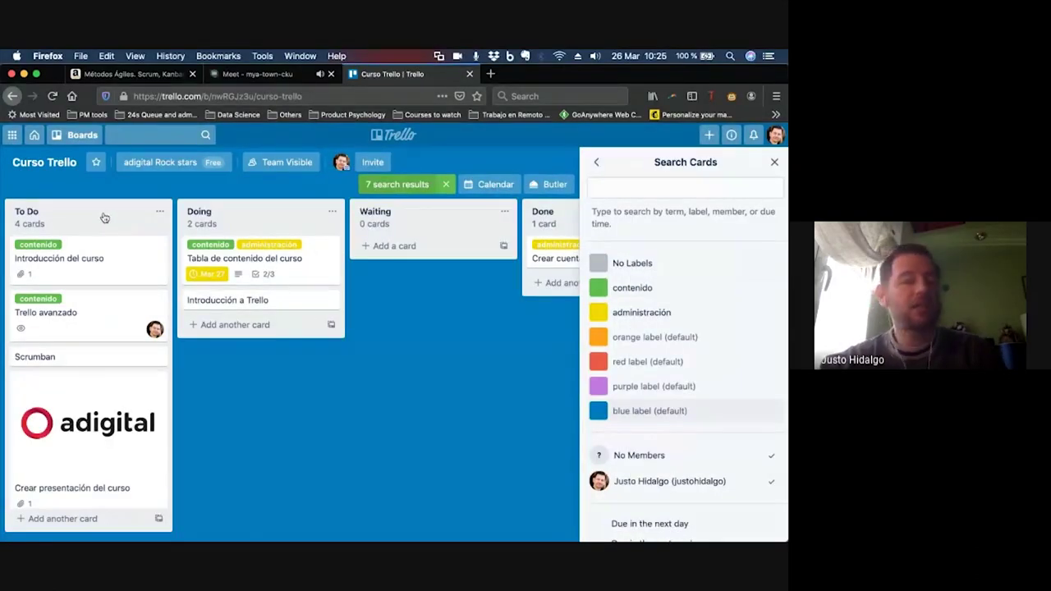
Step: Watch the To Do list for changes
left_click(164, 213)
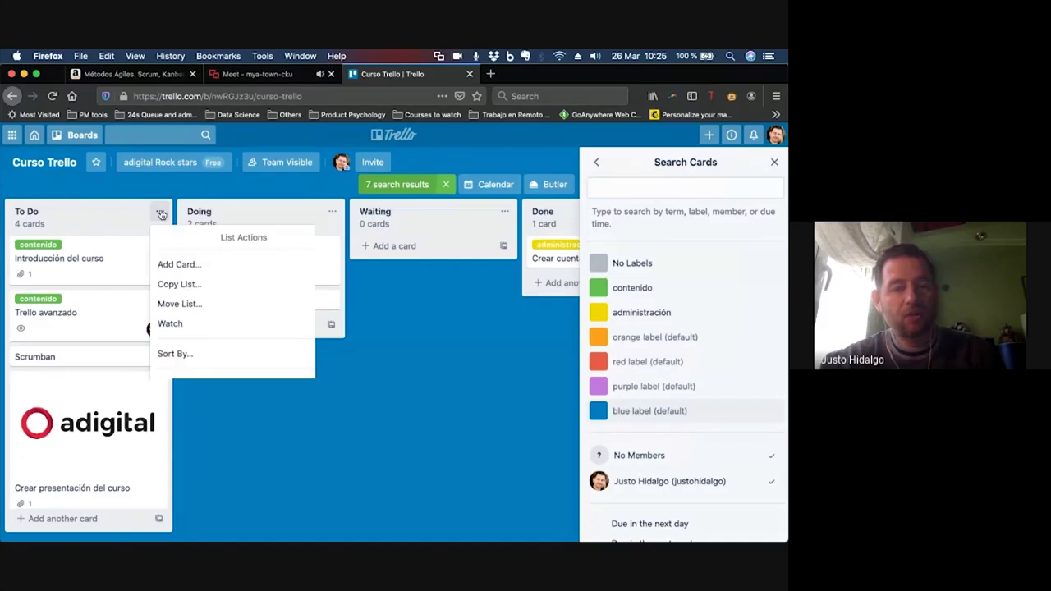
left_click(172, 325)
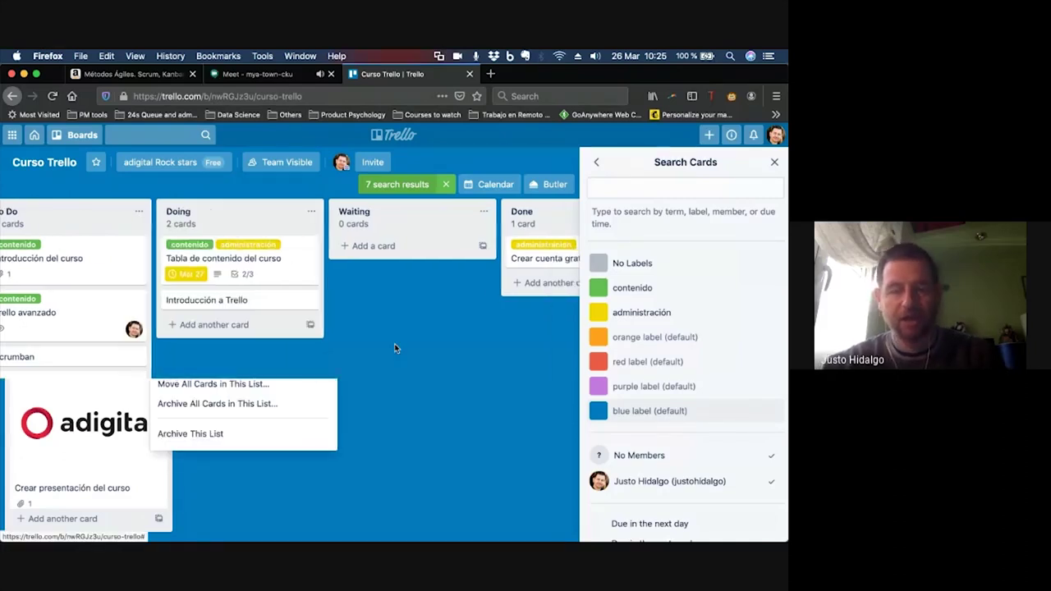
scroll(394, 344, "right", 5)
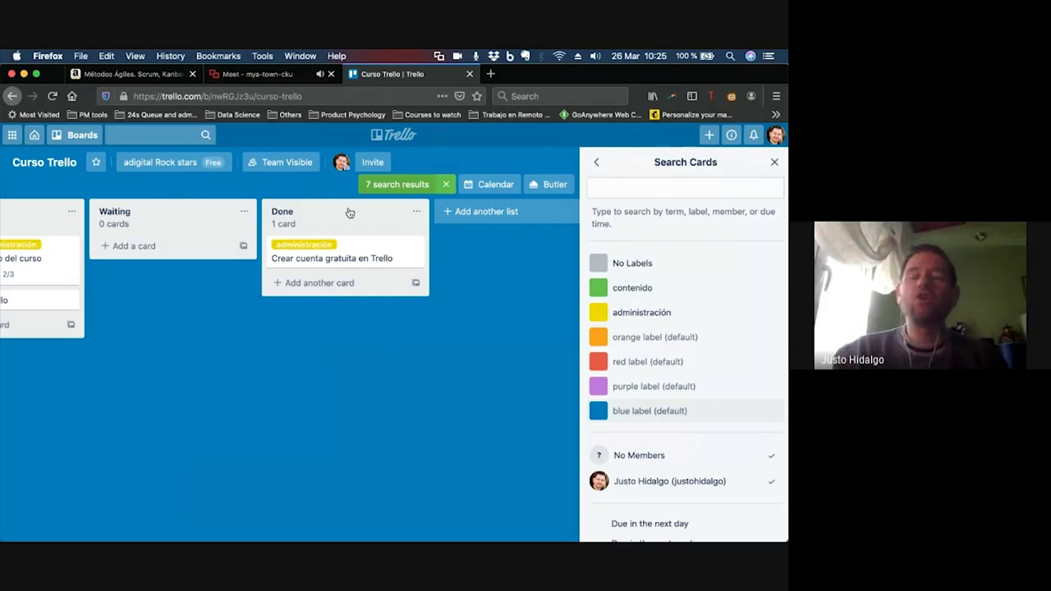
scroll(349, 213, "left", 5)
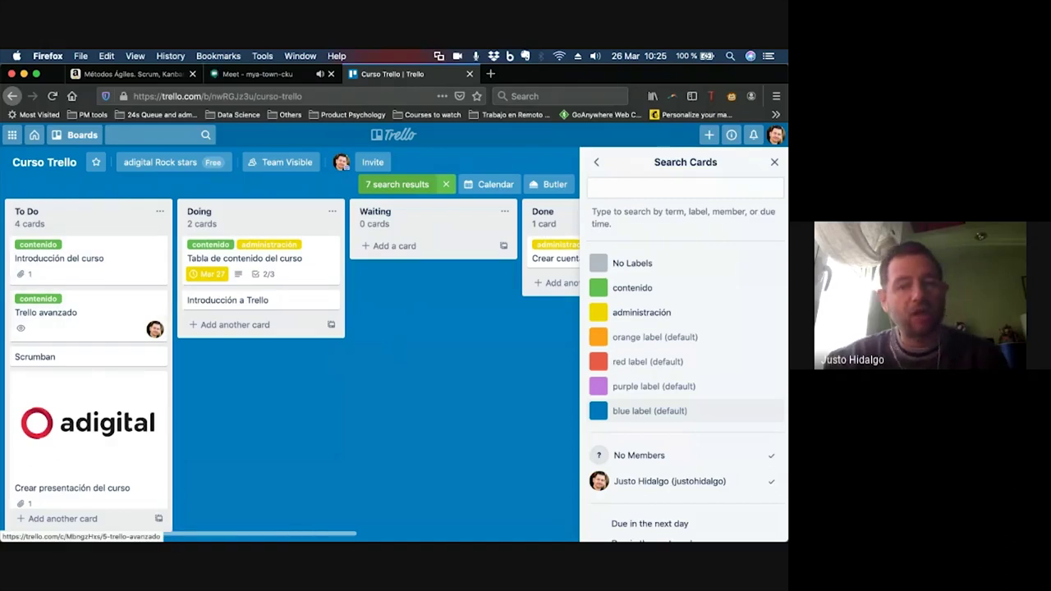
scroll(391, 387, "right", 5)
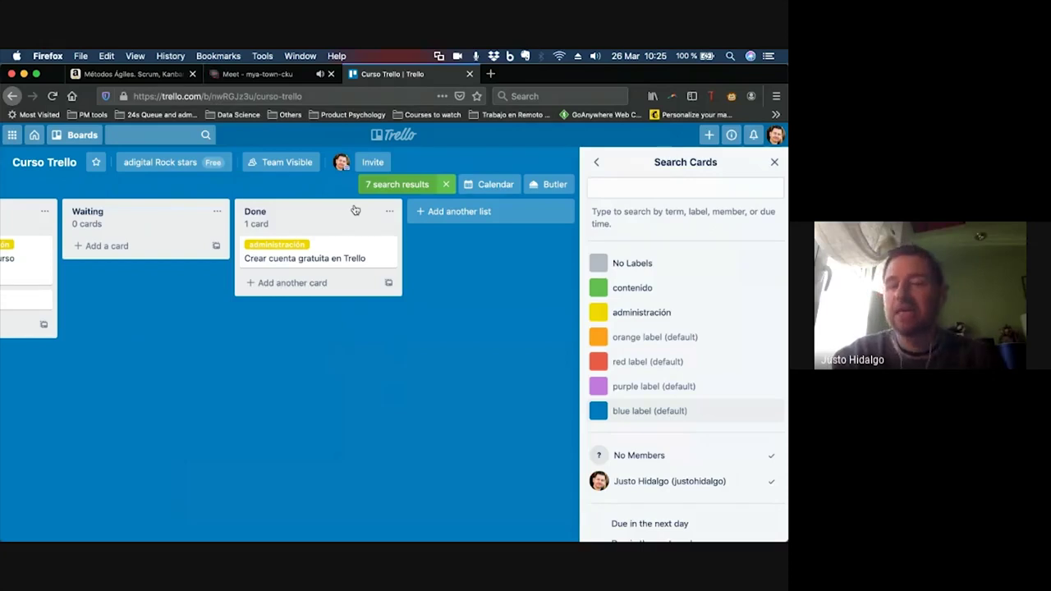
scroll(361, 212, "left", 5)
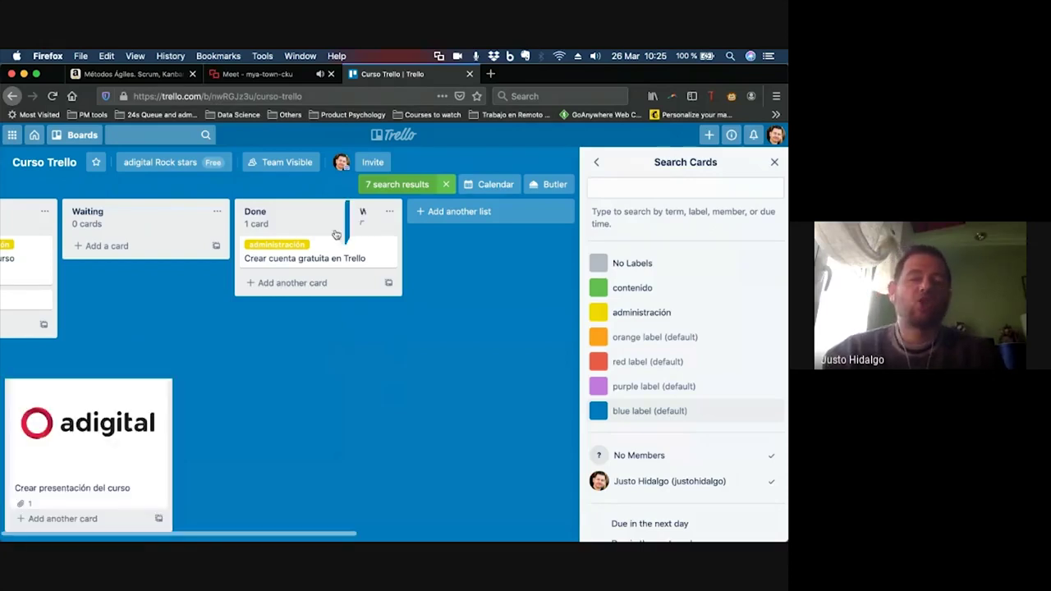
scroll(275, 308, "right", 5)
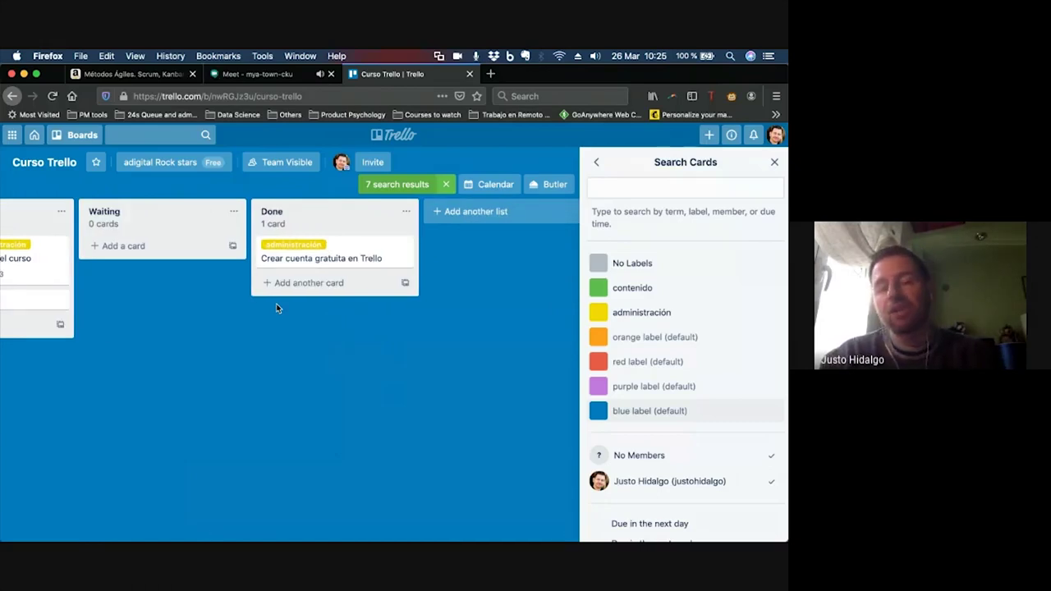
Step: Watch the Done list for changes and close its list actions menu
left_click(407, 216)
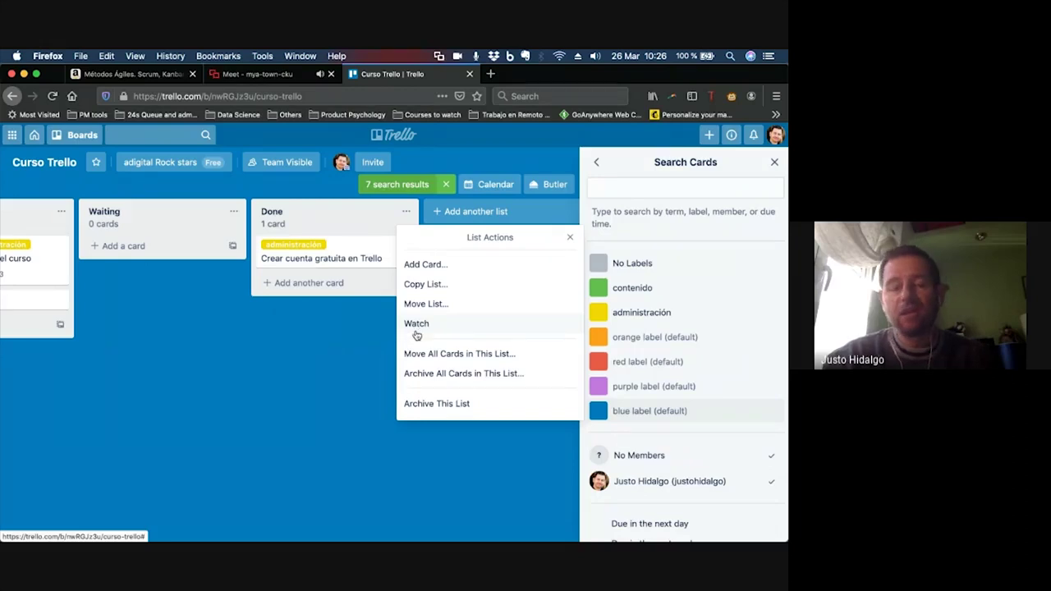
left_click(417, 326)
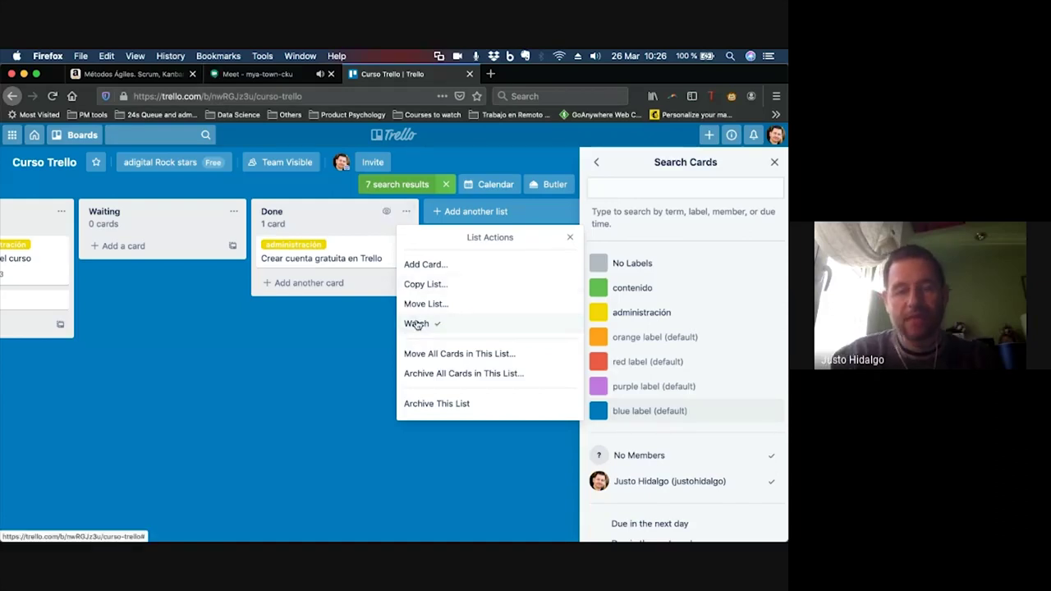
left_click(342, 324)
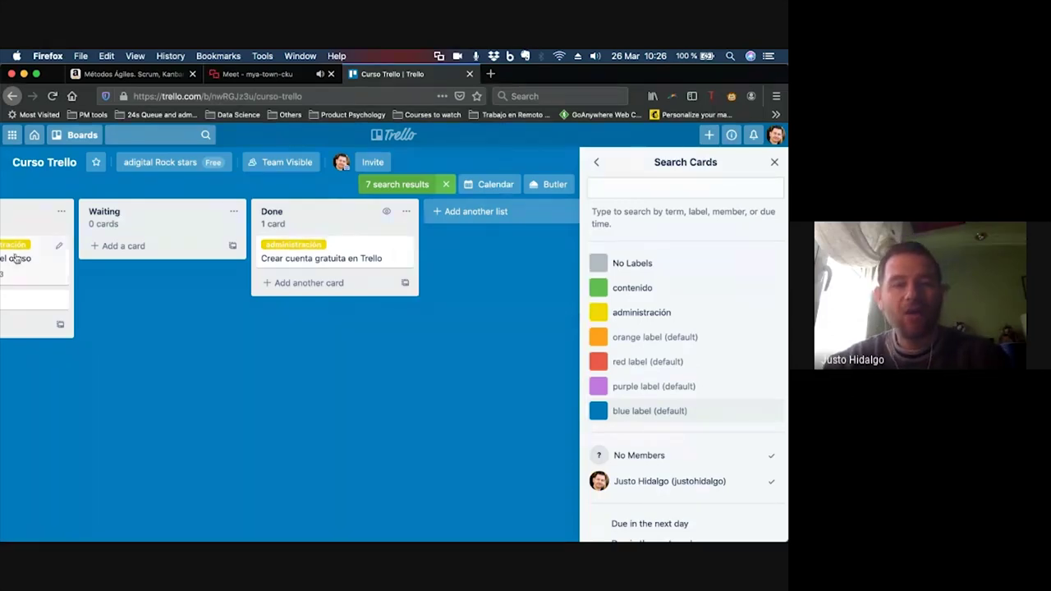
Step: Move the Tabla de contenido del curso card into the Done list and glance at notifications
left_click_drag(16, 259, 357, 294)
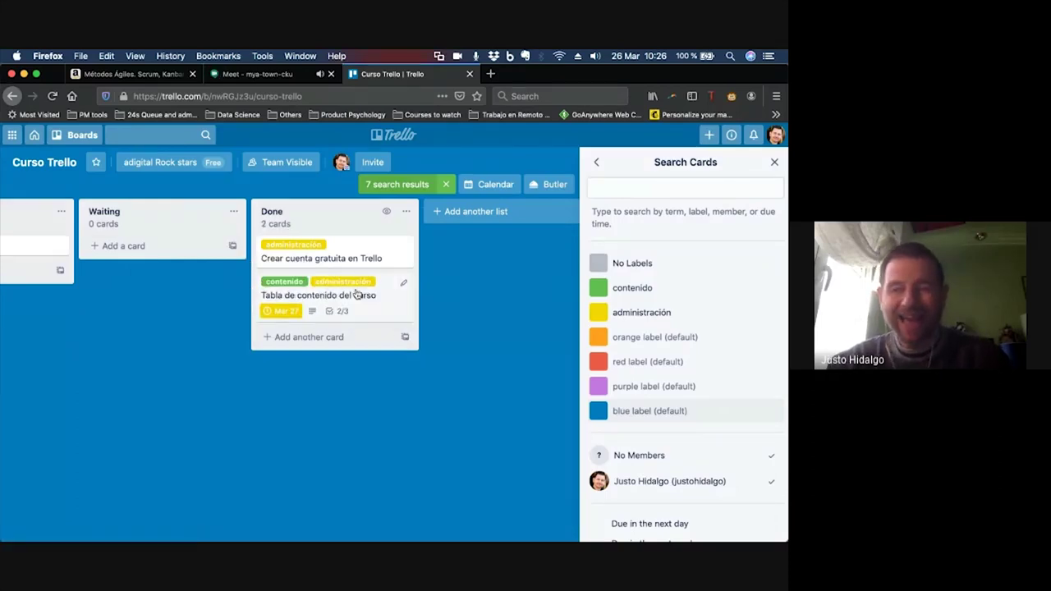
left_click(754, 136)
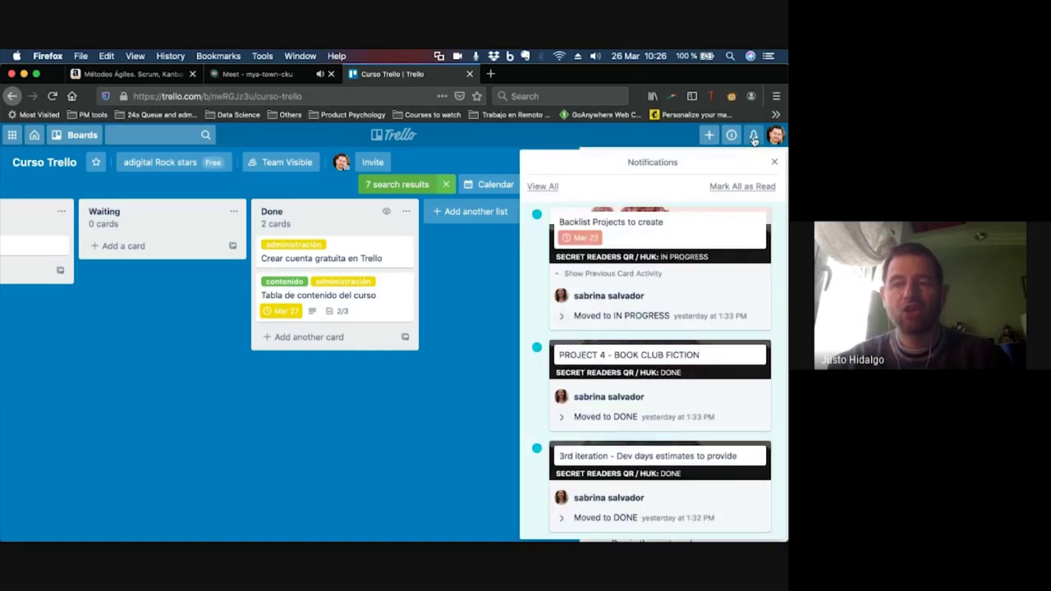
left_click(754, 138)
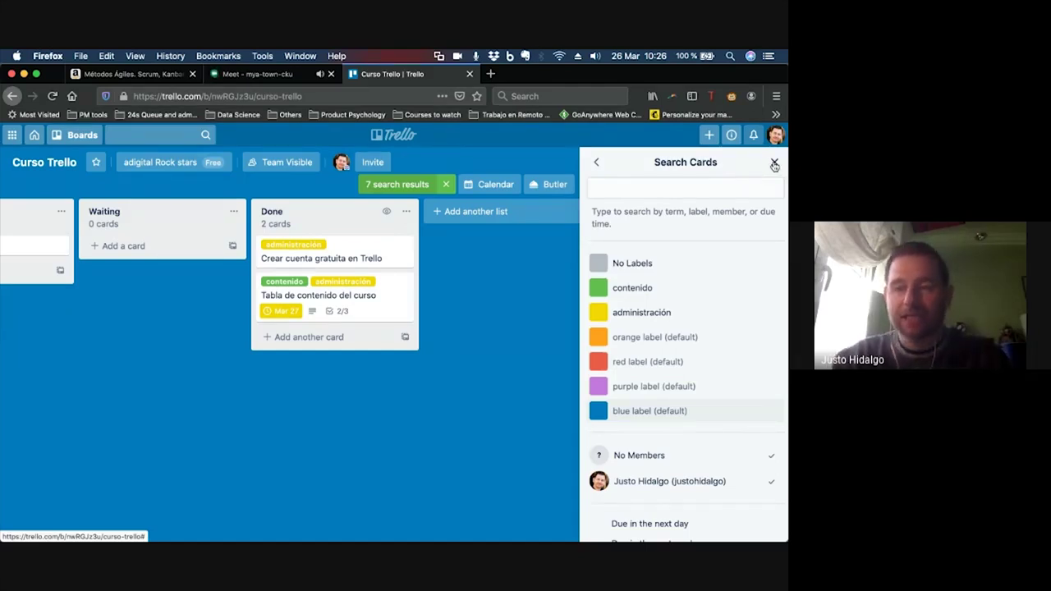
Step: Move Introducción a Trello into Waiting and open the Tabla de contenido del curso card
scroll(213, 331, "left", 5)
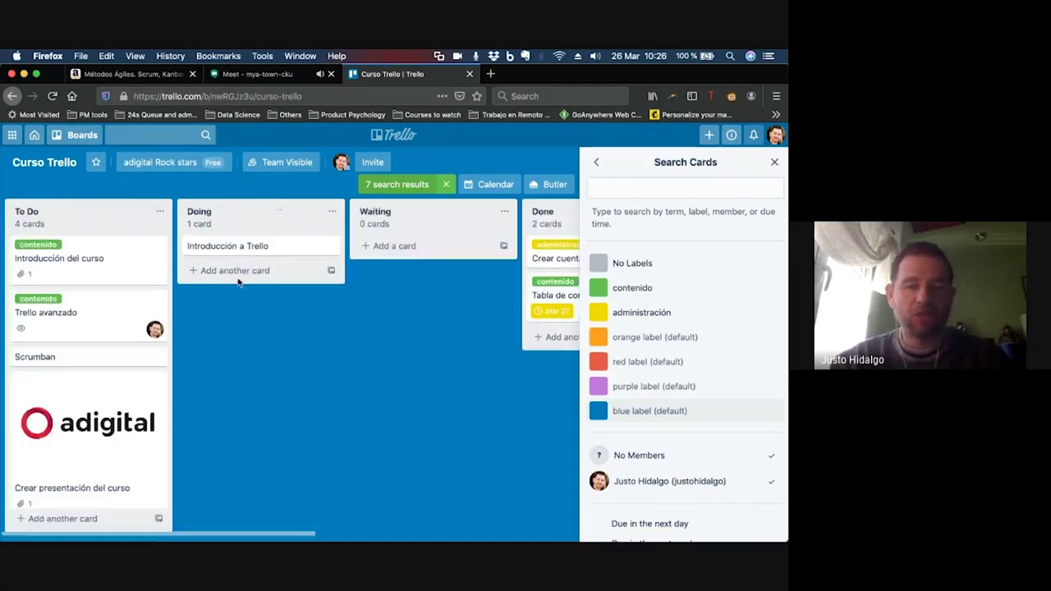
key("period")
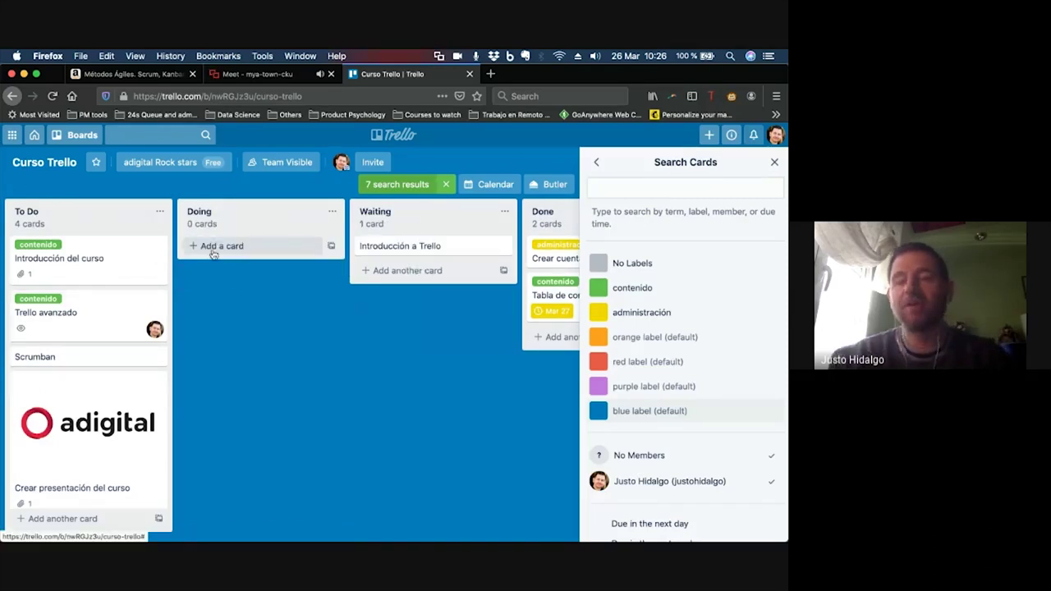
scroll(263, 319, "right", 5)
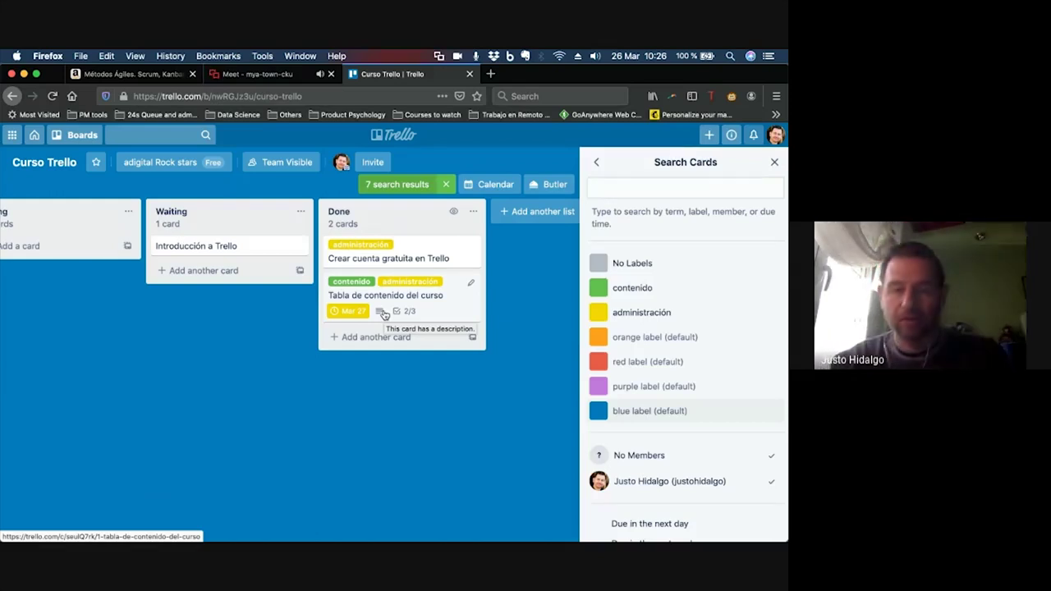
left_click(384, 315)
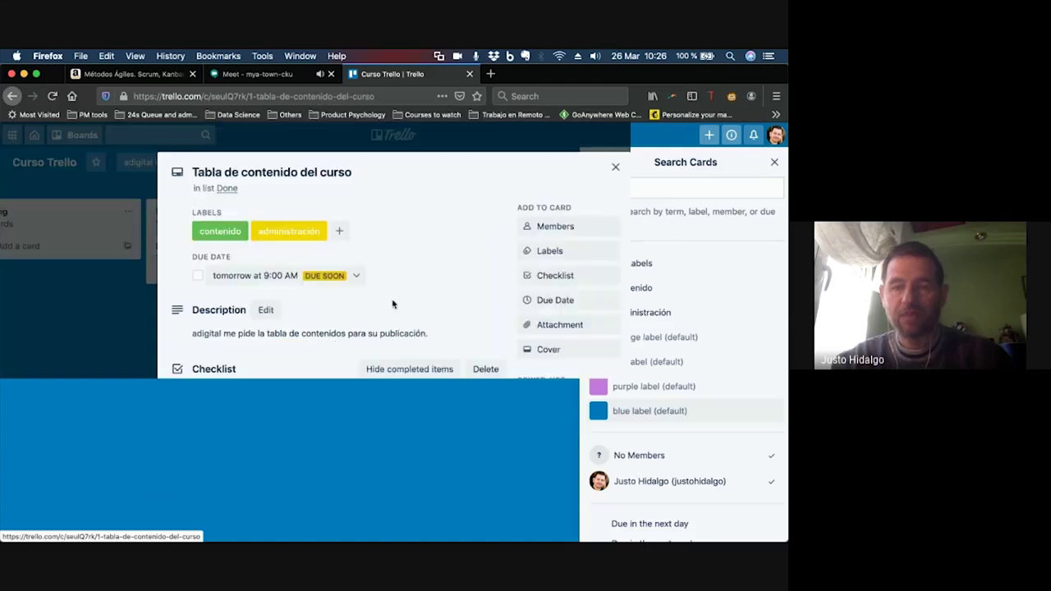
Step: Comment on Tabla de contenido del curso, greeting a colleague by name and asking them to send the finished table
scroll(452, 333, "down", 5)
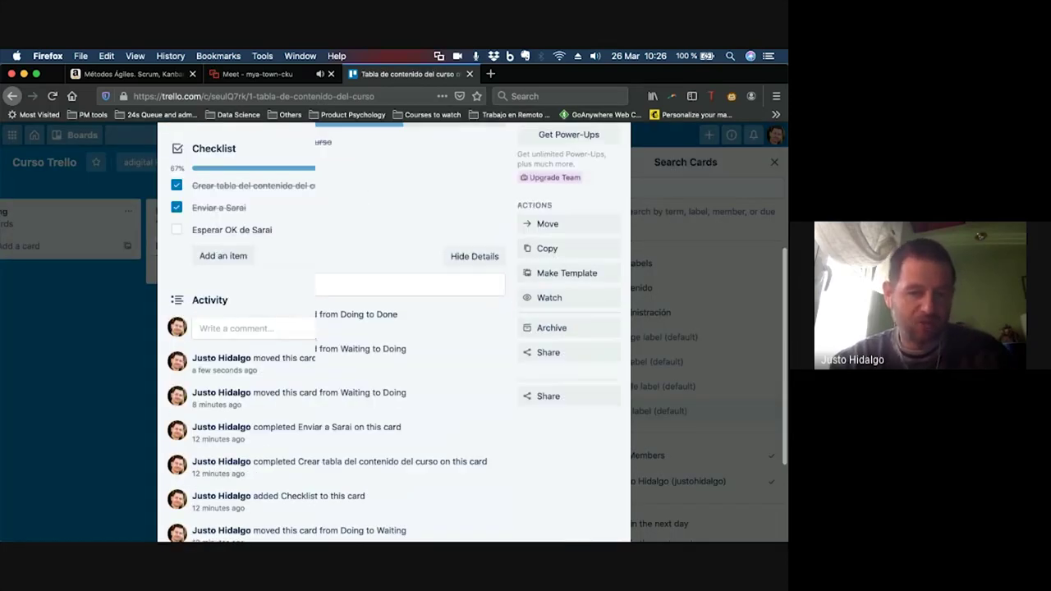
left_click(231, 285)
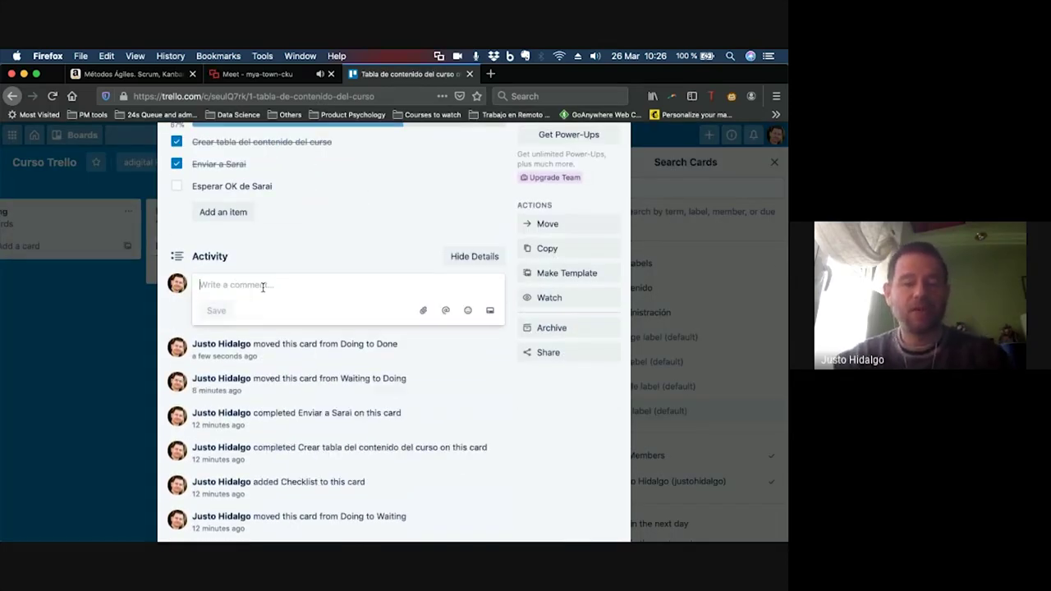
type("Hola Justo, ")
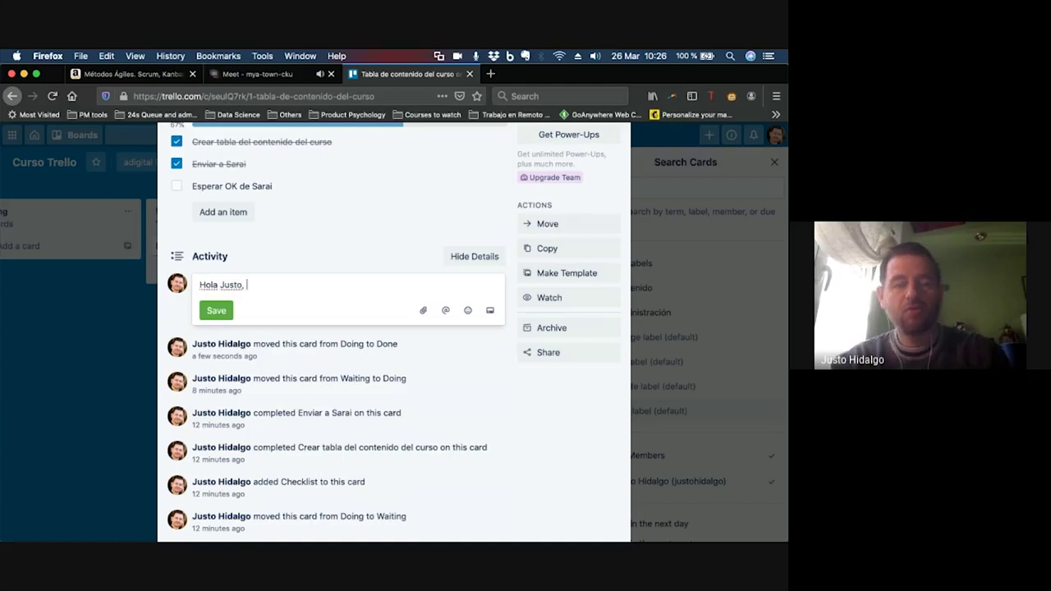
type("veo que esto ya est")
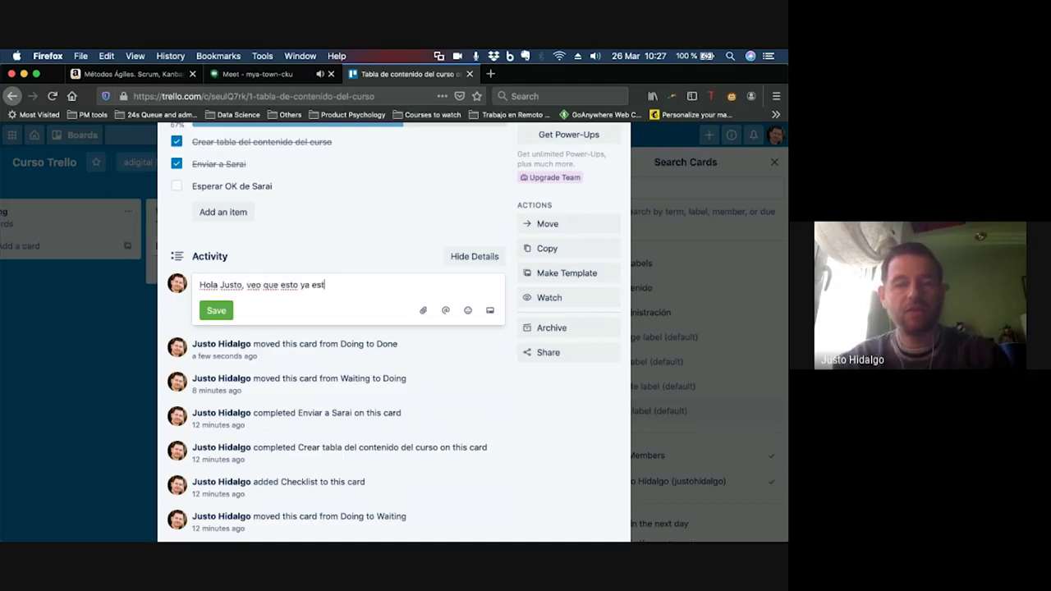
type("á terminado, envíame")
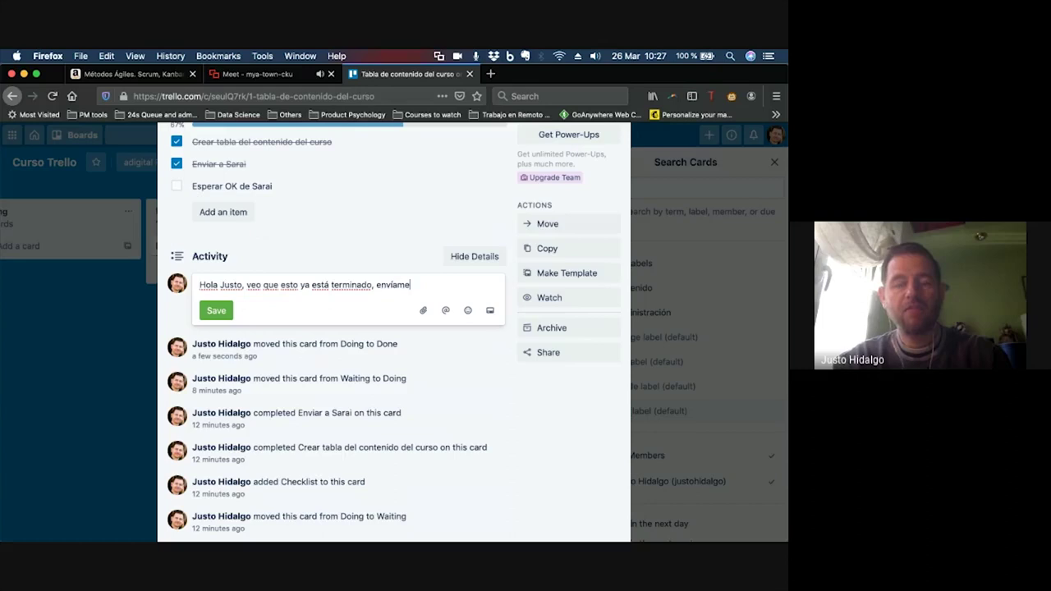
type(" la tabla cuando")
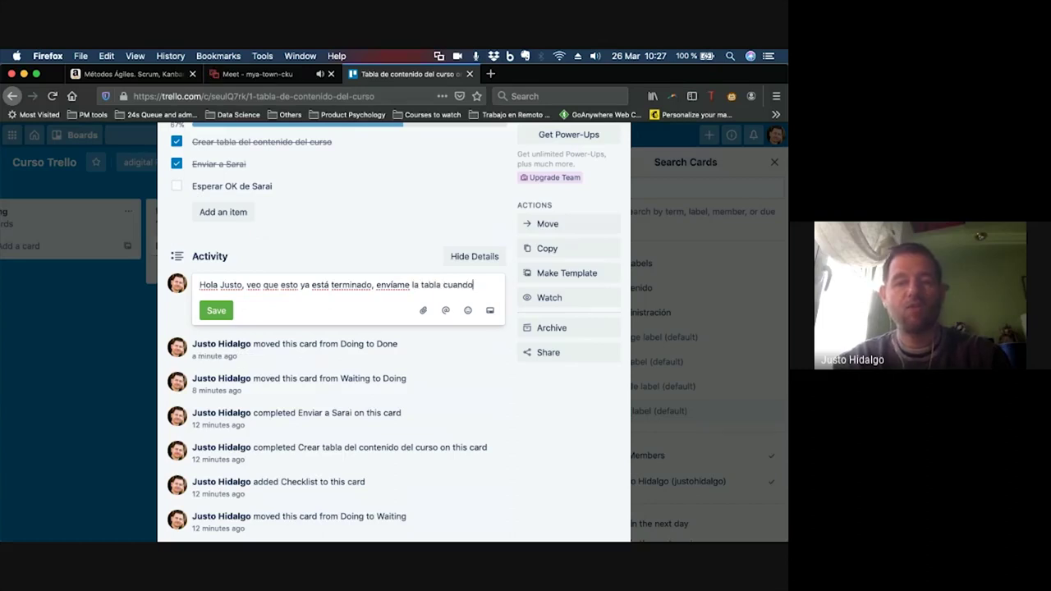
type(" puedas por favor.")
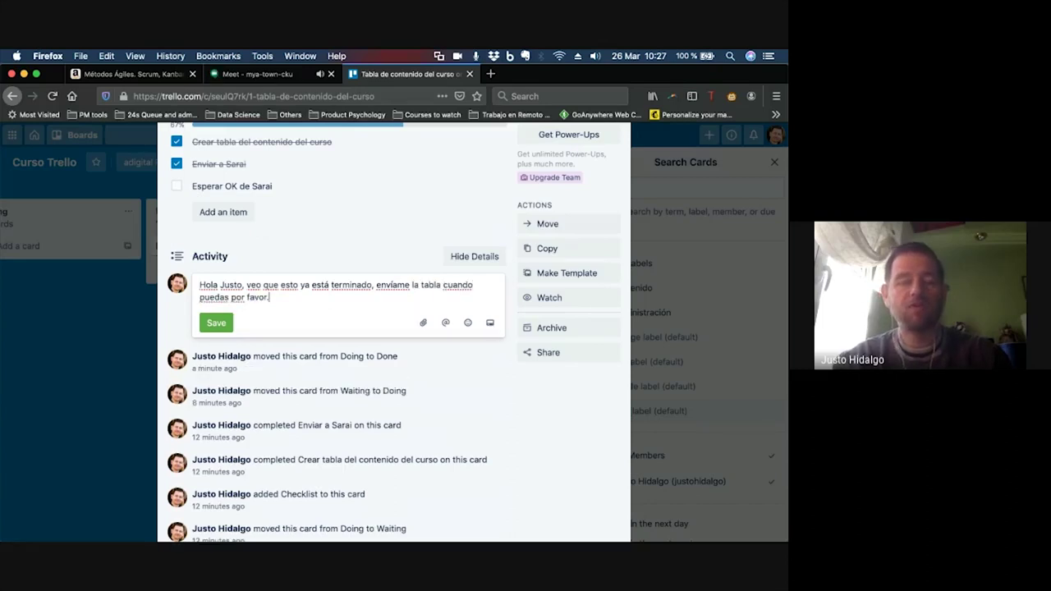
left_click(217, 325)
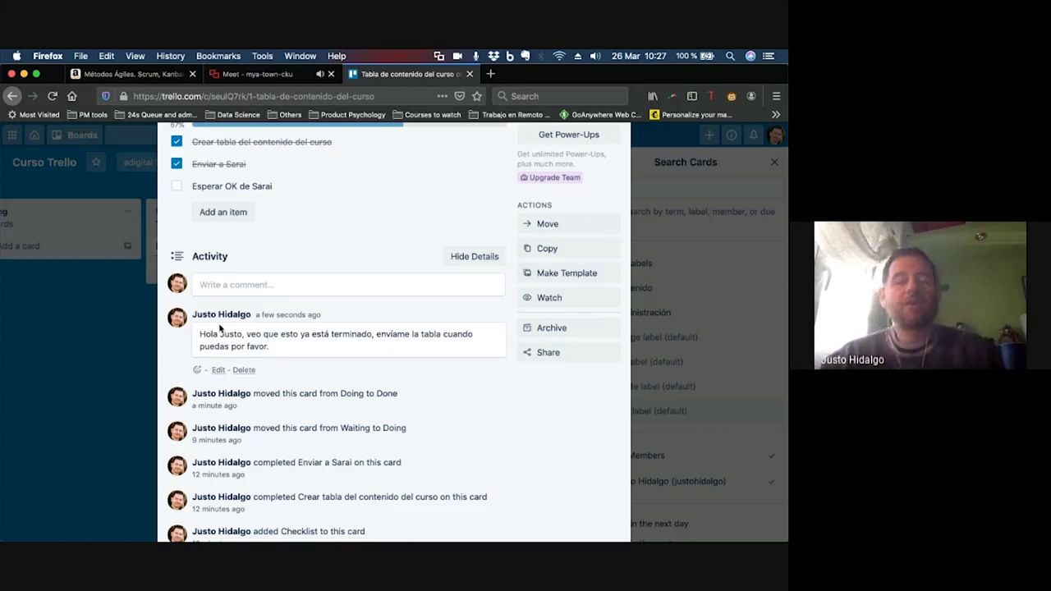
scroll(300, 390, "down", 5)
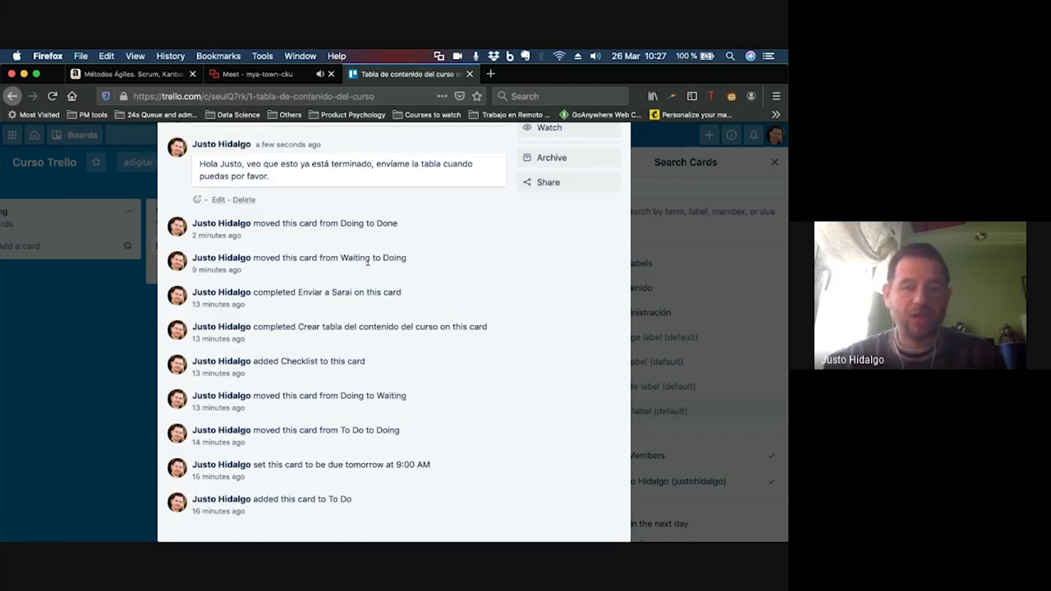
scroll(306, 216, "up", 2)
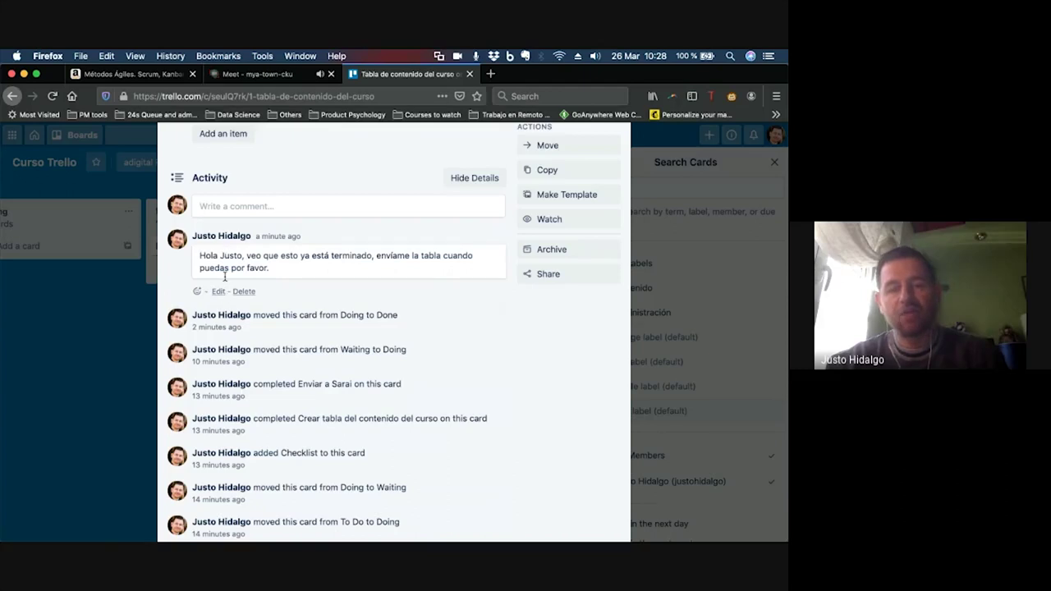
left_click(218, 291)
left_click(241, 257)
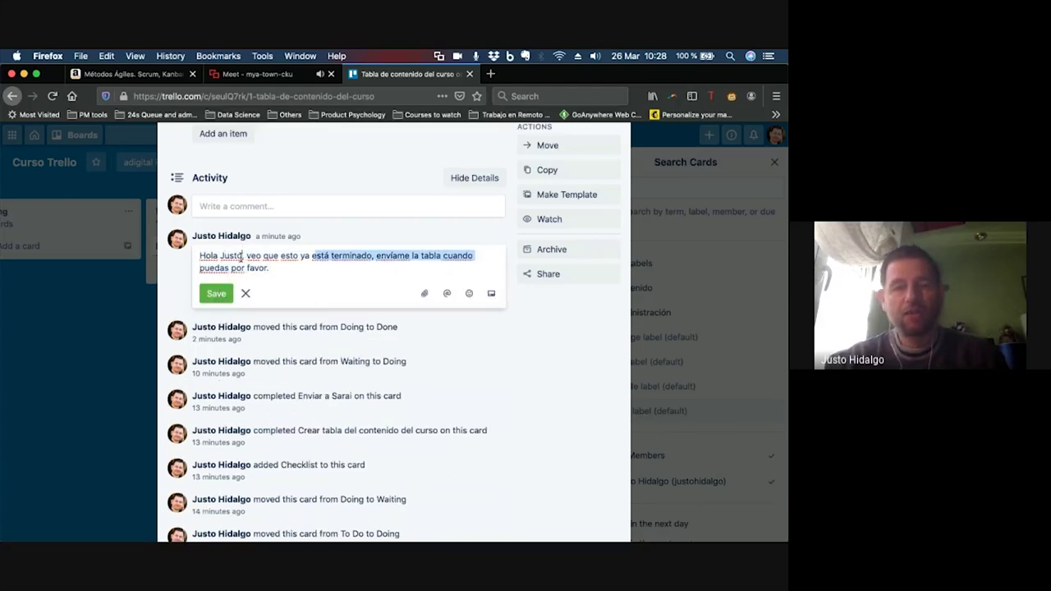
key("BackSpace")
key("BackSpace")
key("BackSpace")
key("BackSpace")
key("BackSpace")
type("@")
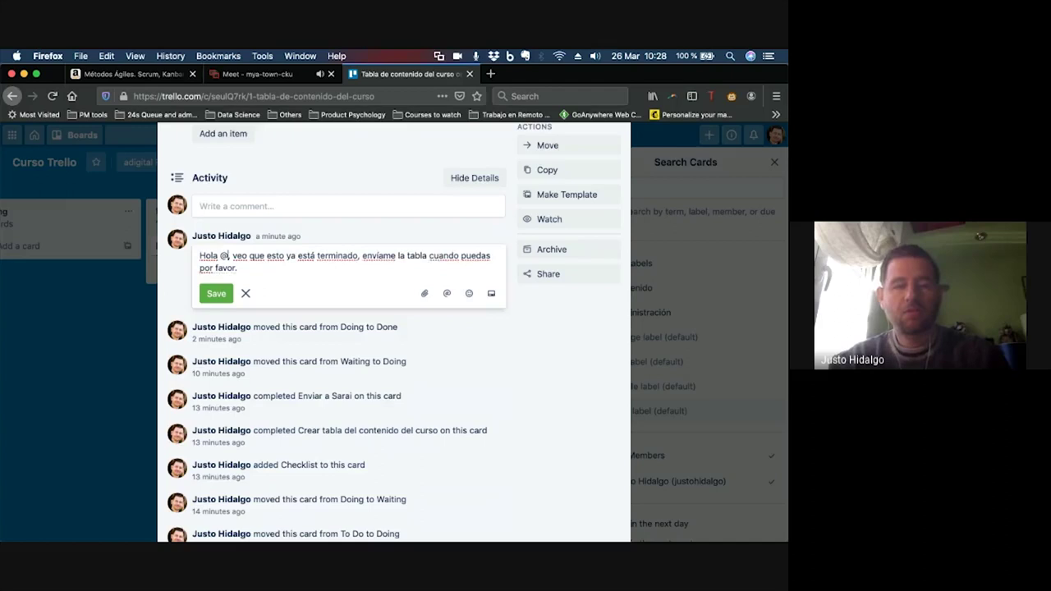
key("BackSpace")
key("BackSpace")
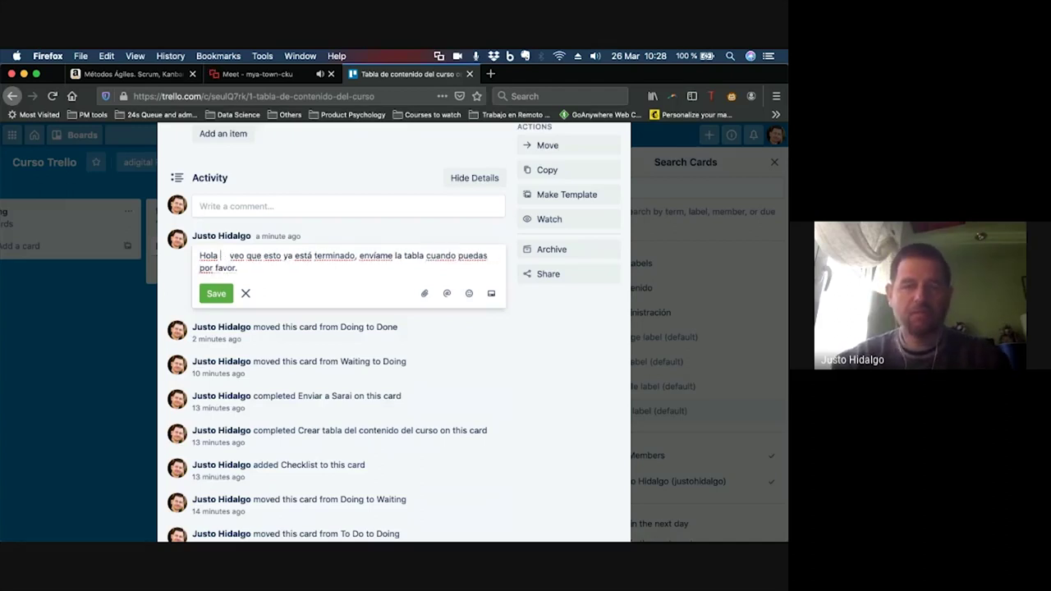
type("@")
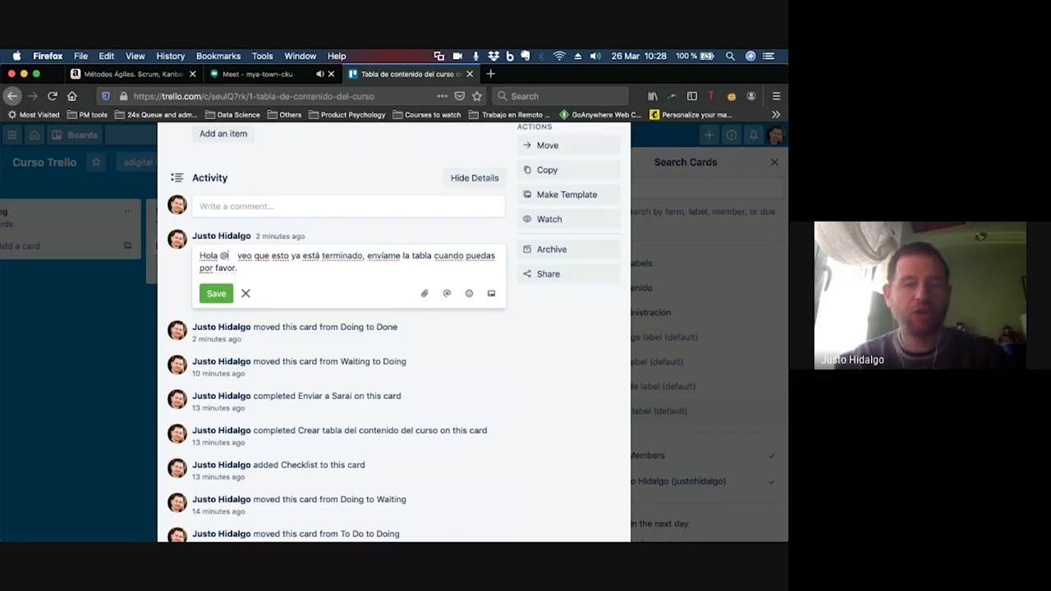
type("justo")
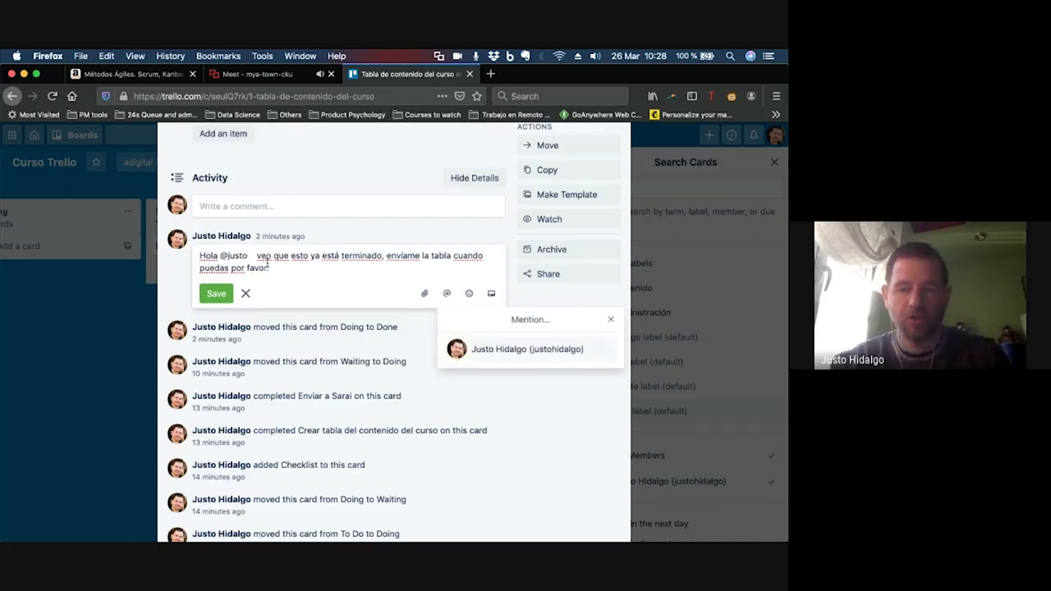
left_click(499, 348)
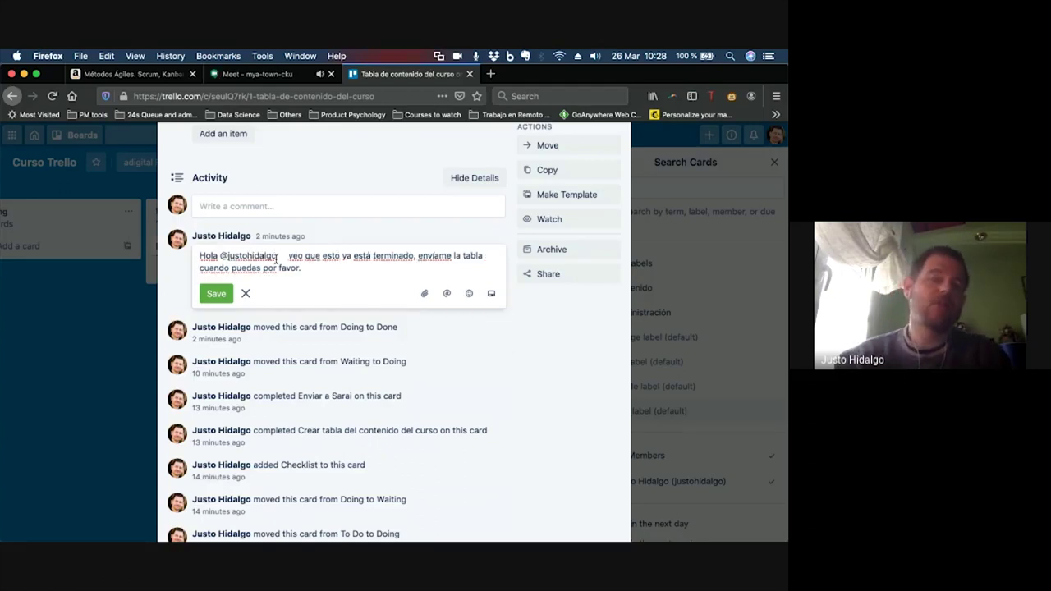
left_click(205, 295)
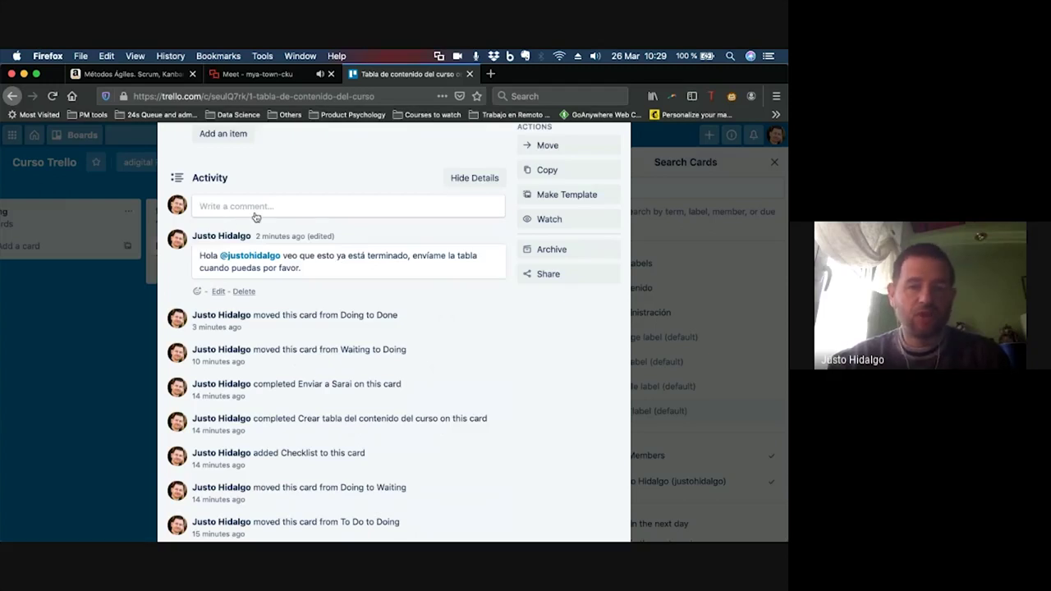
left_click(247, 206)
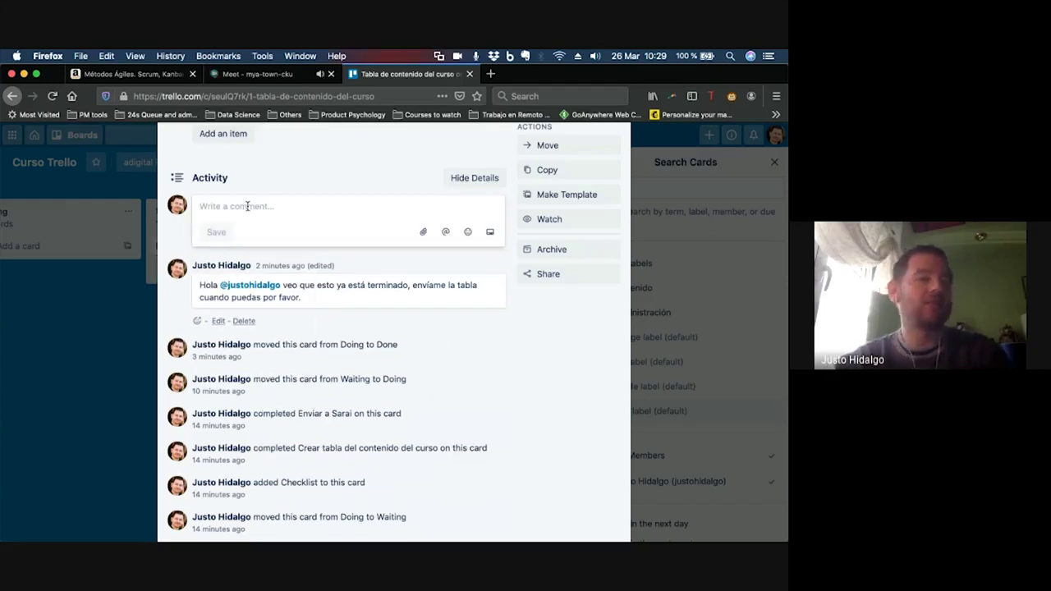
type("H")
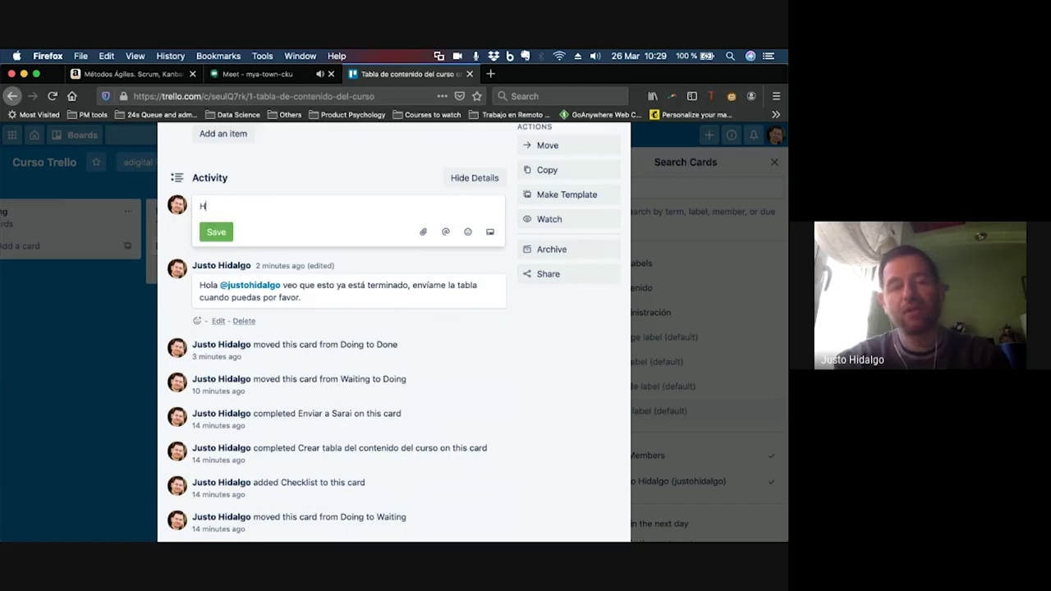
type("ola @card")
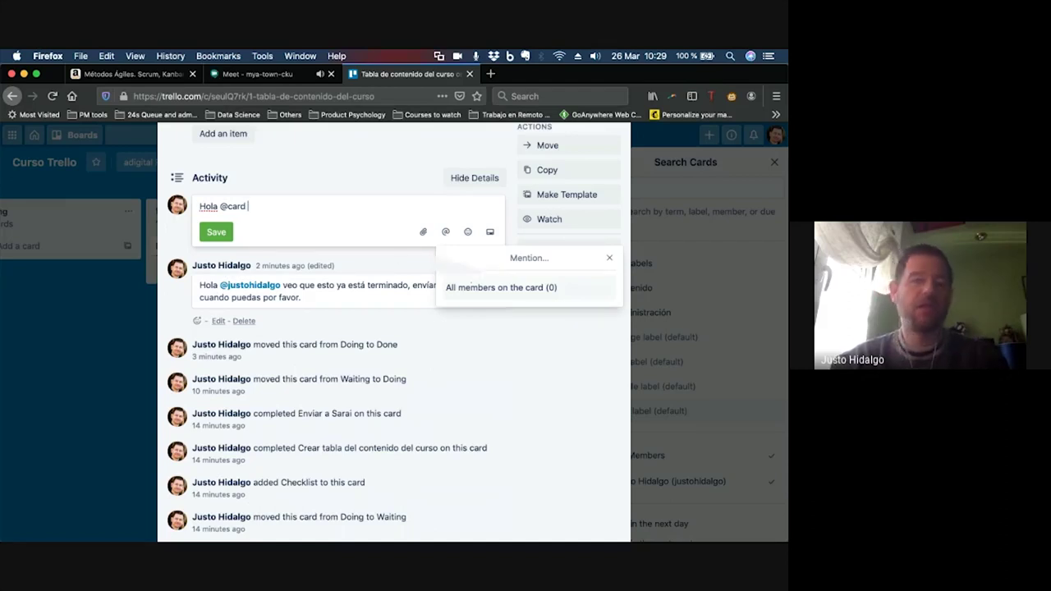
left_click(308, 211)
type("aquí lo")
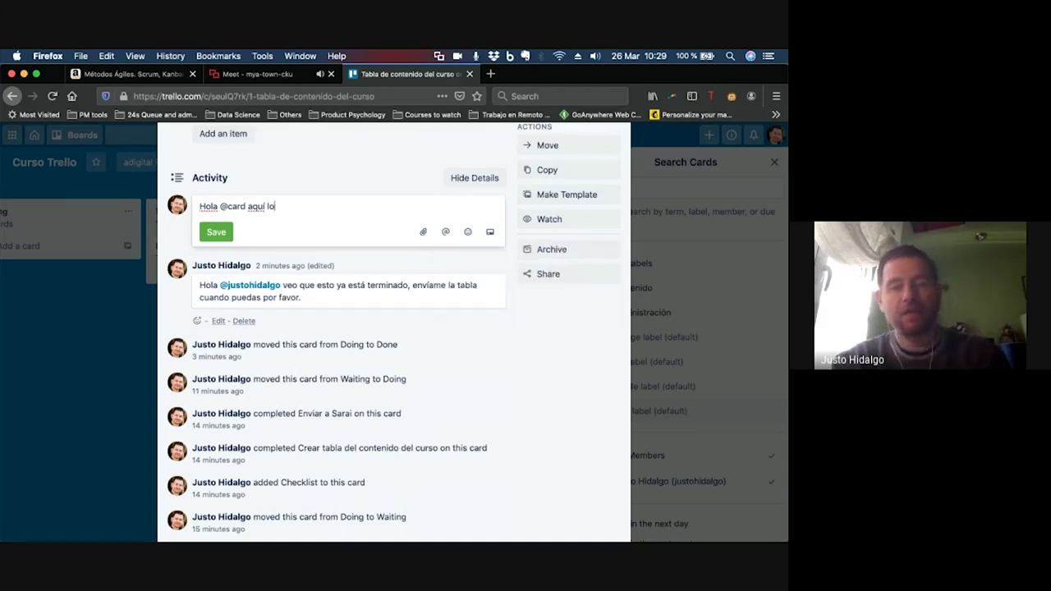
type(" teneis!!")
left_click(215, 233)
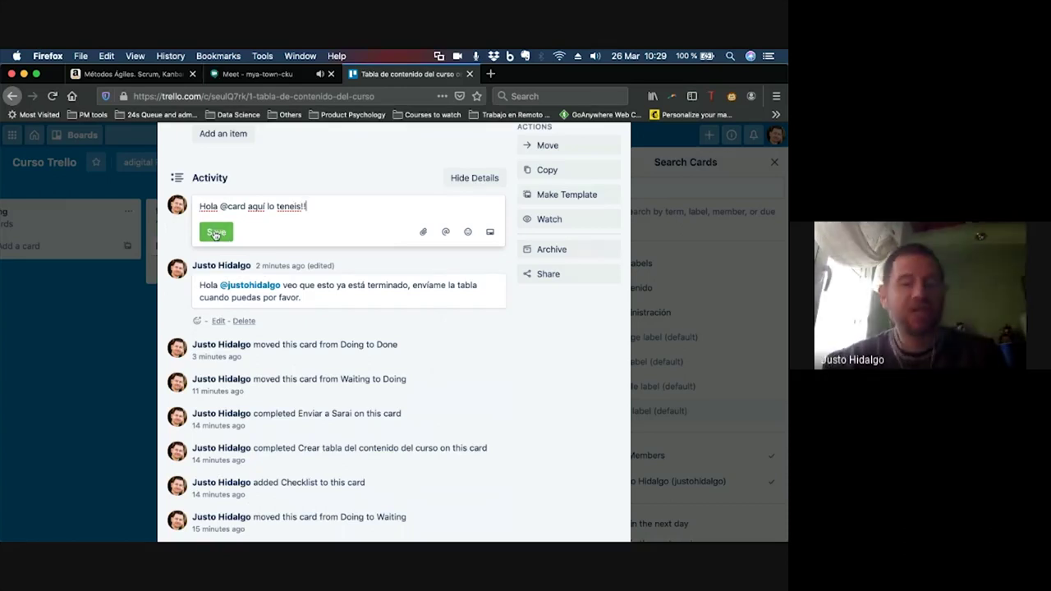
scroll(206, 180, "up", 4)
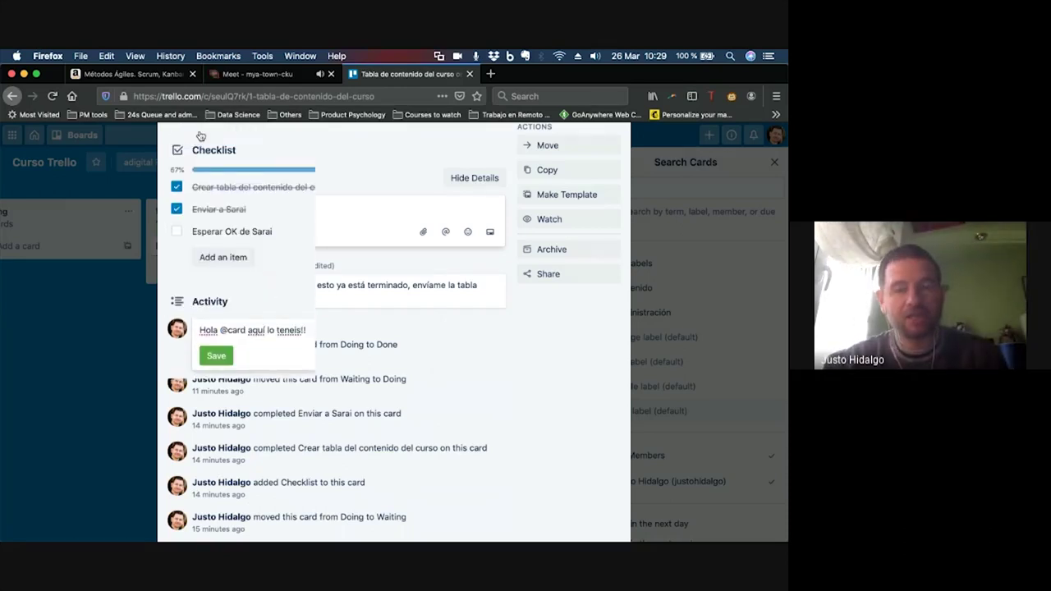
scroll(293, 188, "up", 5)
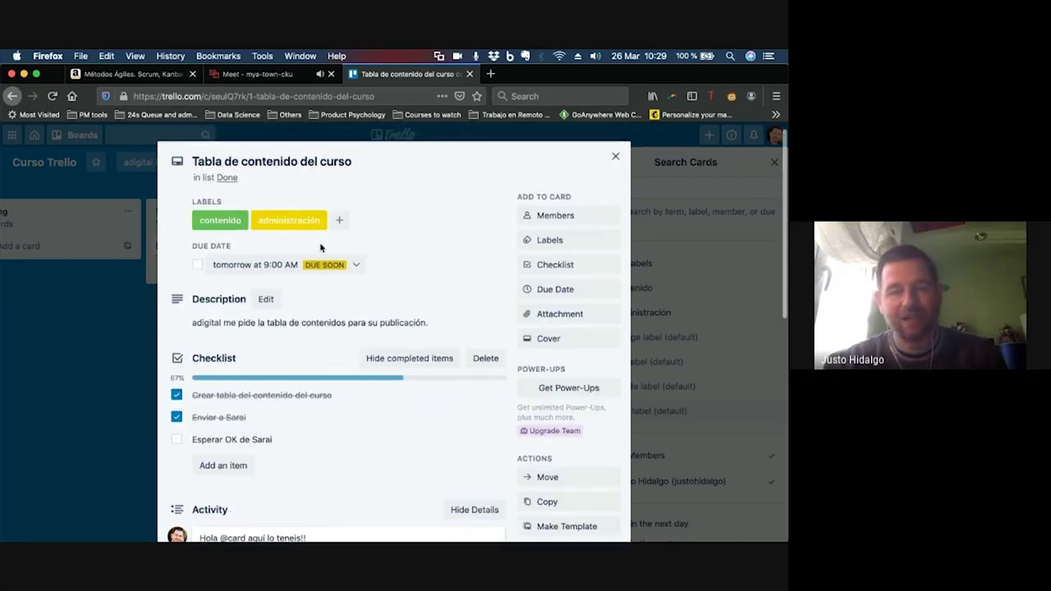
scroll(321, 248, "down", 4)
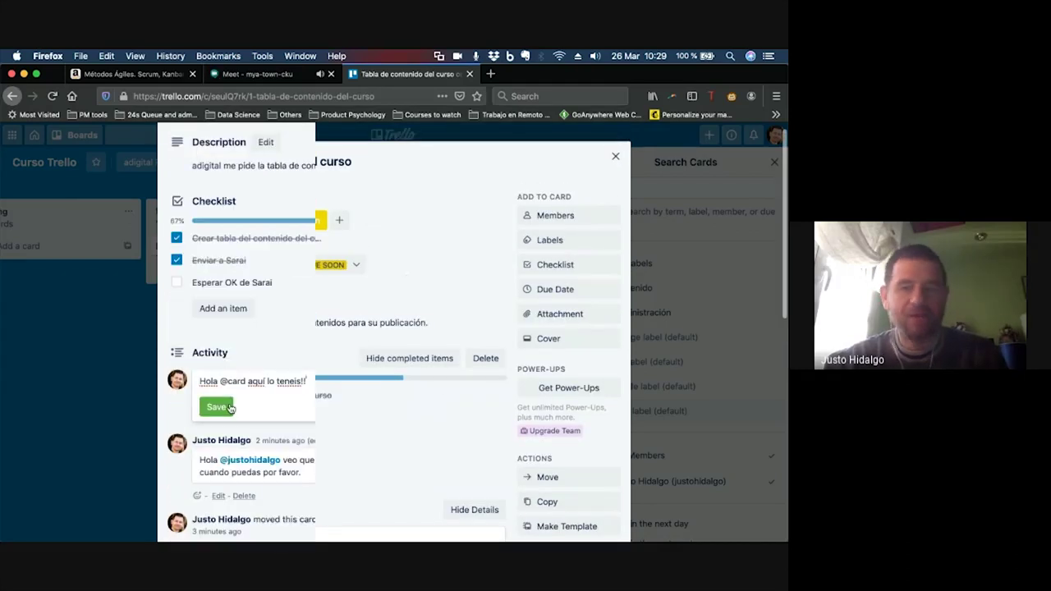
left_click(229, 407)
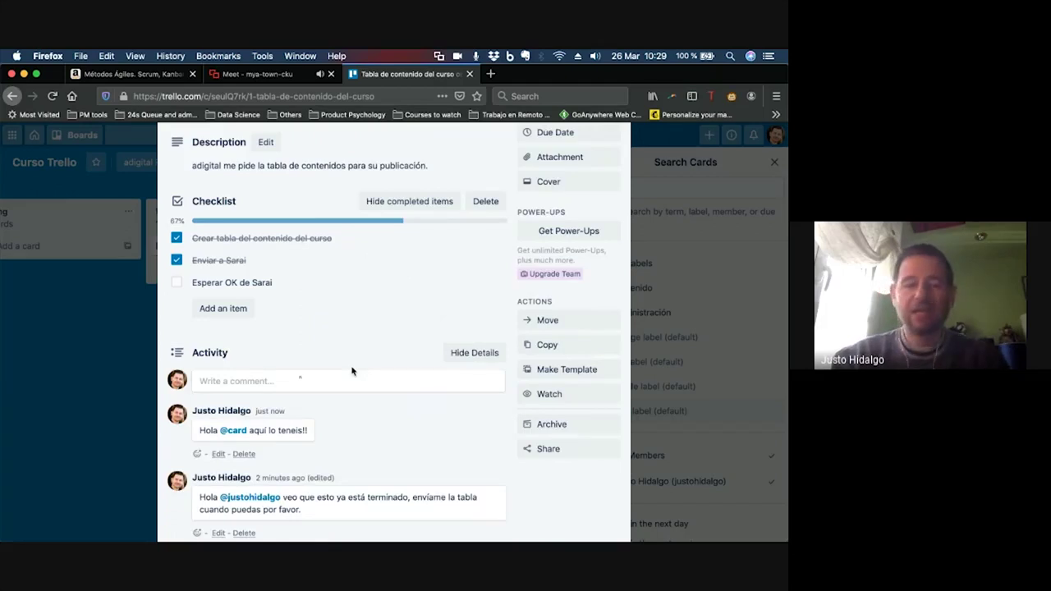
left_click(351, 379)
type("Ho")
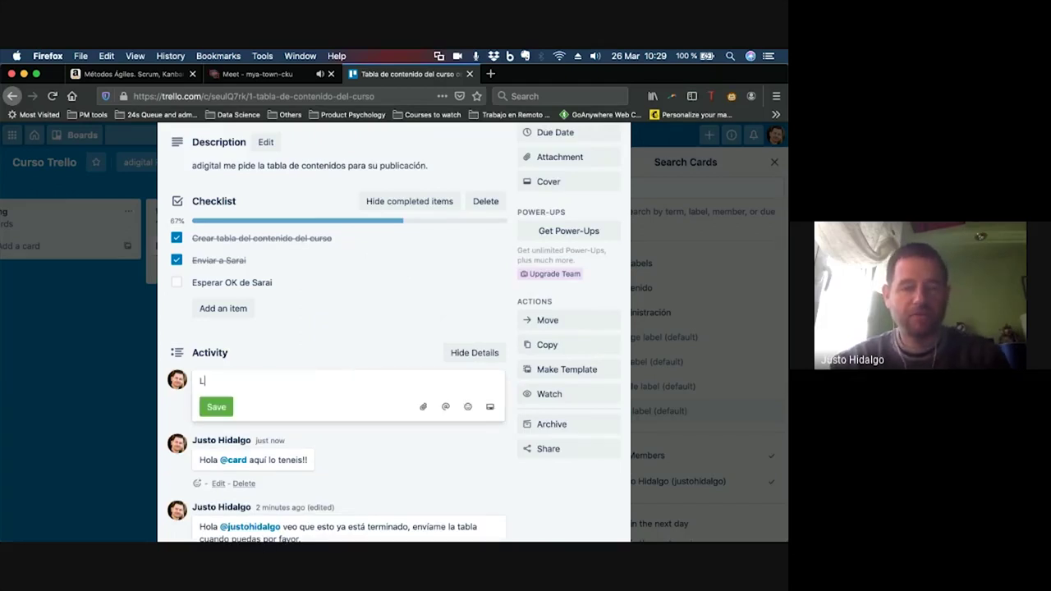
type("la @board")
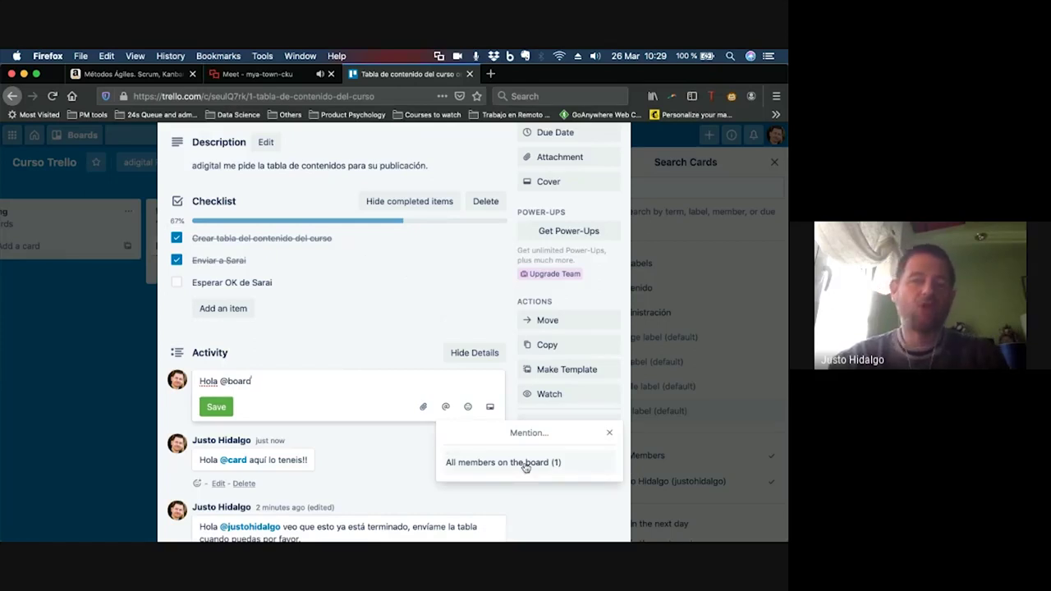
left_click(524, 464)
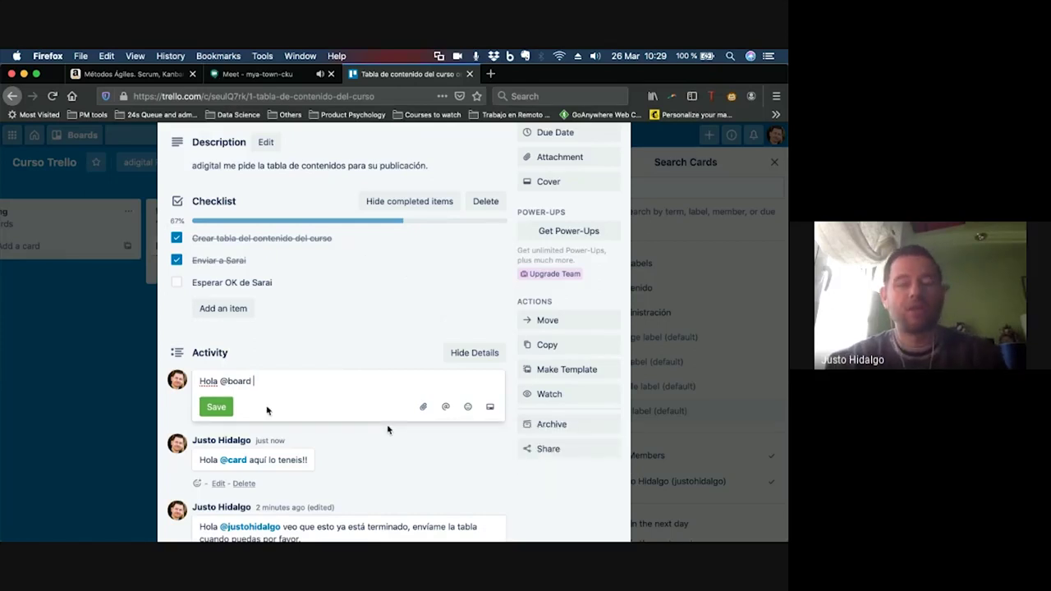
left_click(216, 406)
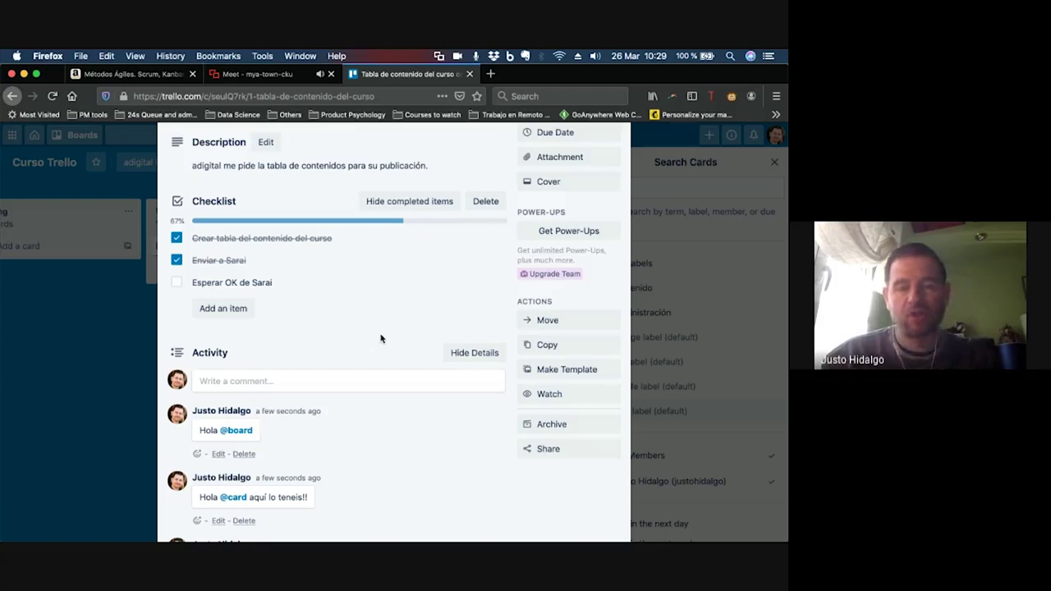
left_click(97, 361)
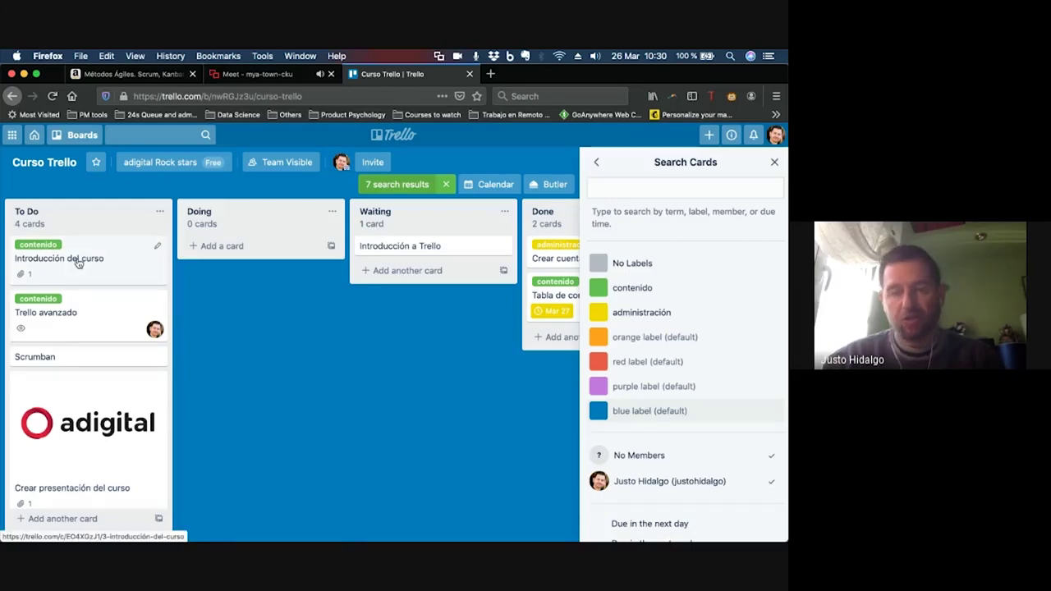
left_click(78, 261)
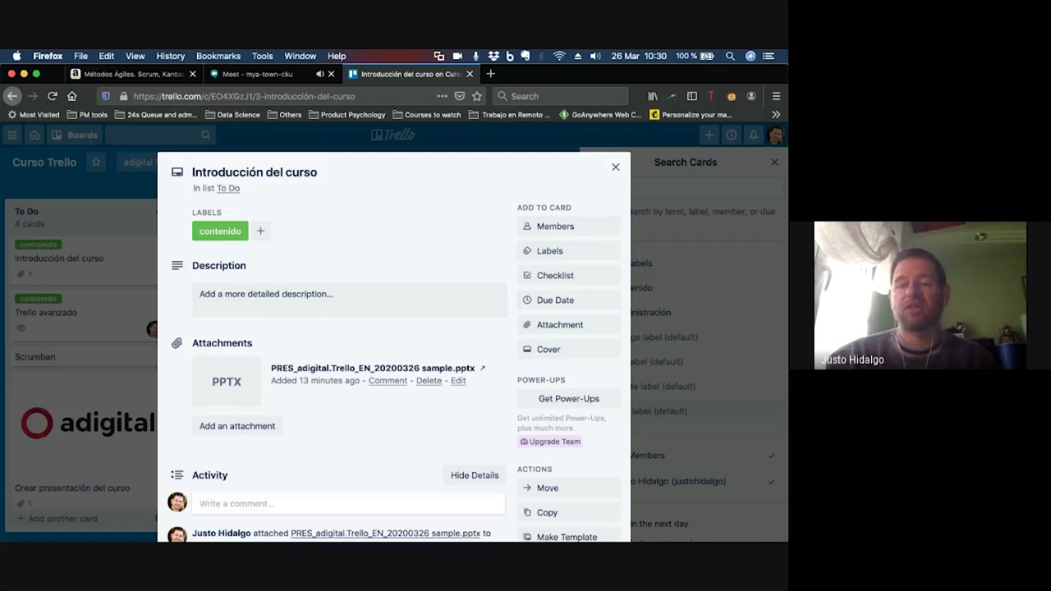
Step: Scroll through the Introducción del curso card's details, including its attached PRES_adigital.Trello_EN_20200326 sample.pptx
scroll(549, 352, "down", 3)
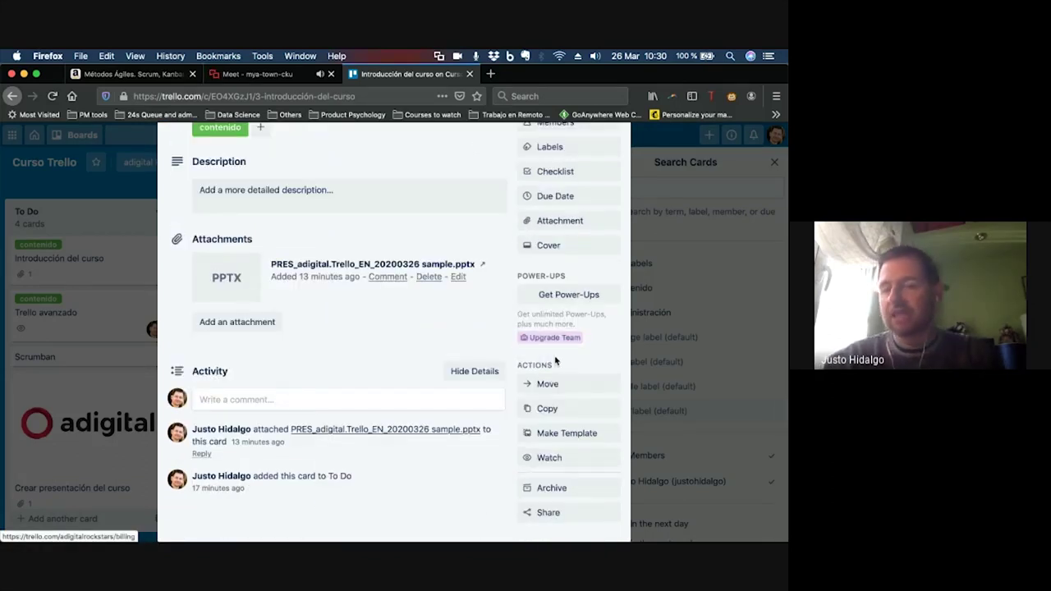
scroll(555, 357, "up", 3)
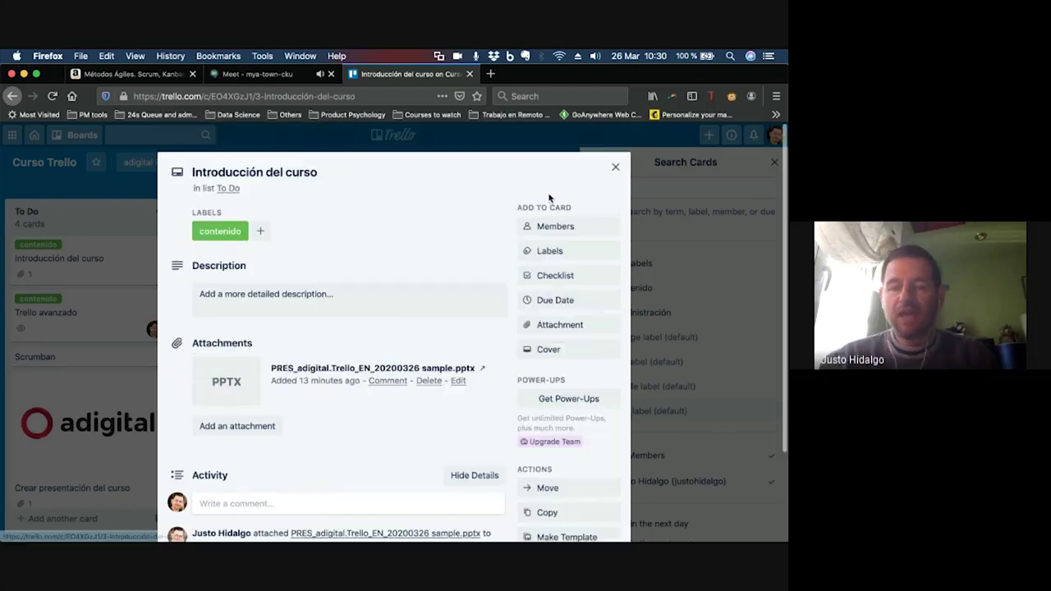
scroll(547, 312, "down", 3)
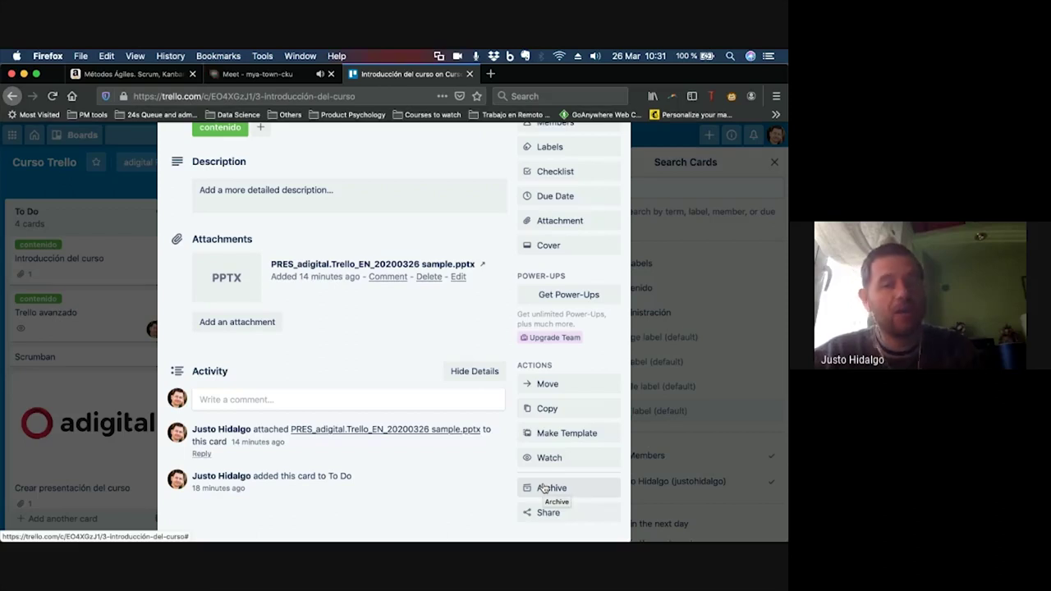
scroll(235, 211, "up", 3)
Step: Rename the card to 'Placeholder - Introducción del curso', archive it, and return to the board
left_click(193, 172)
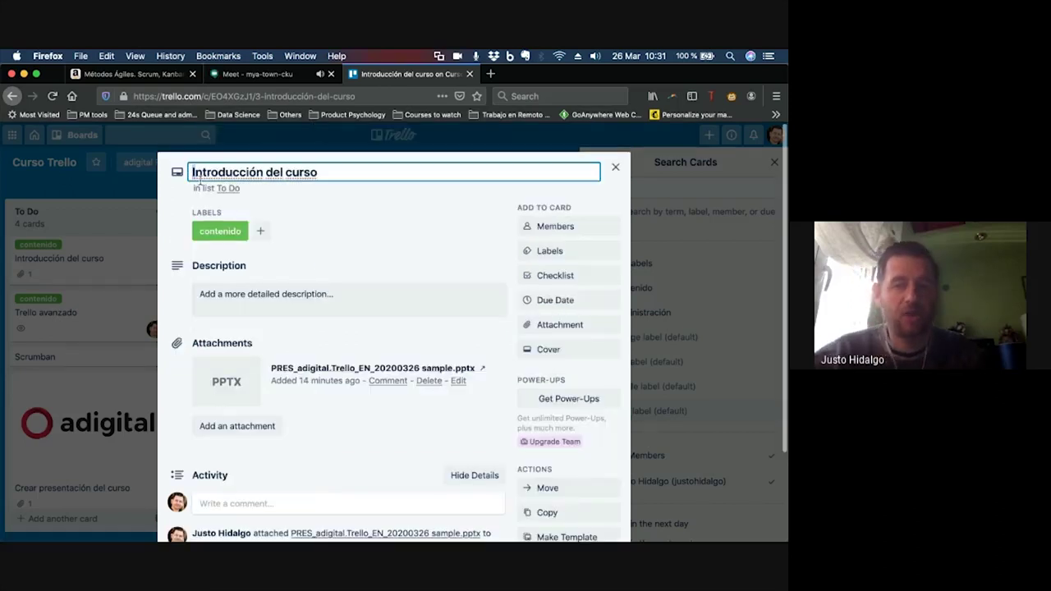
type("Placeholder ")
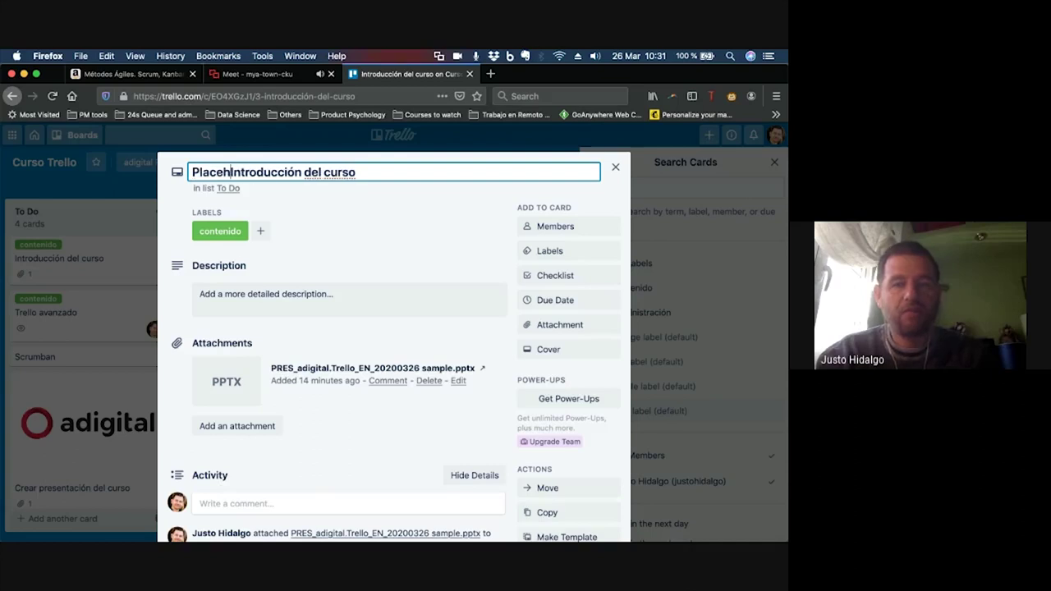
type("-")
key("Return")
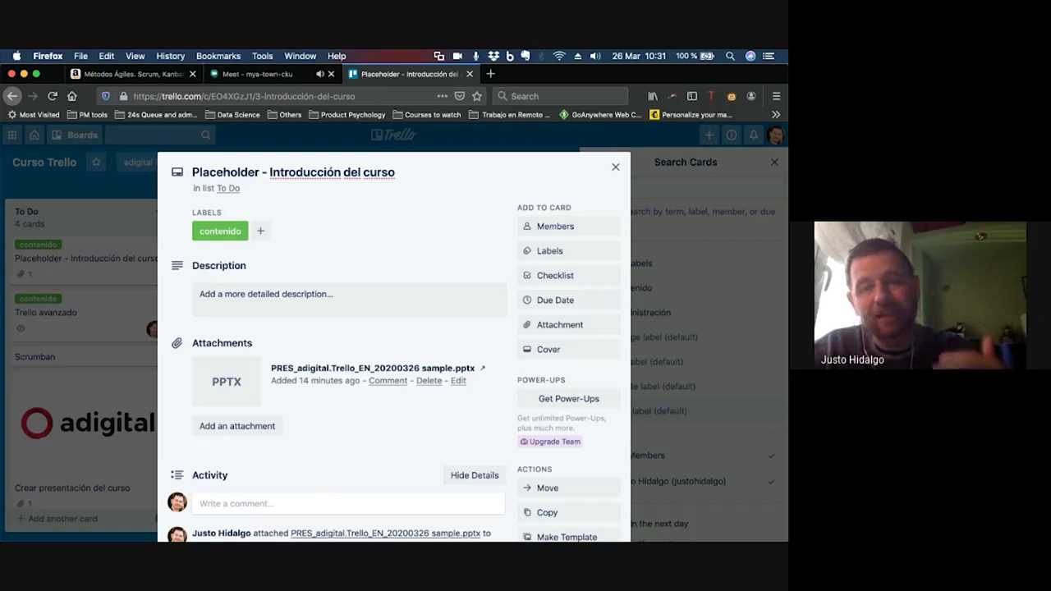
scroll(550, 492, "down", 3)
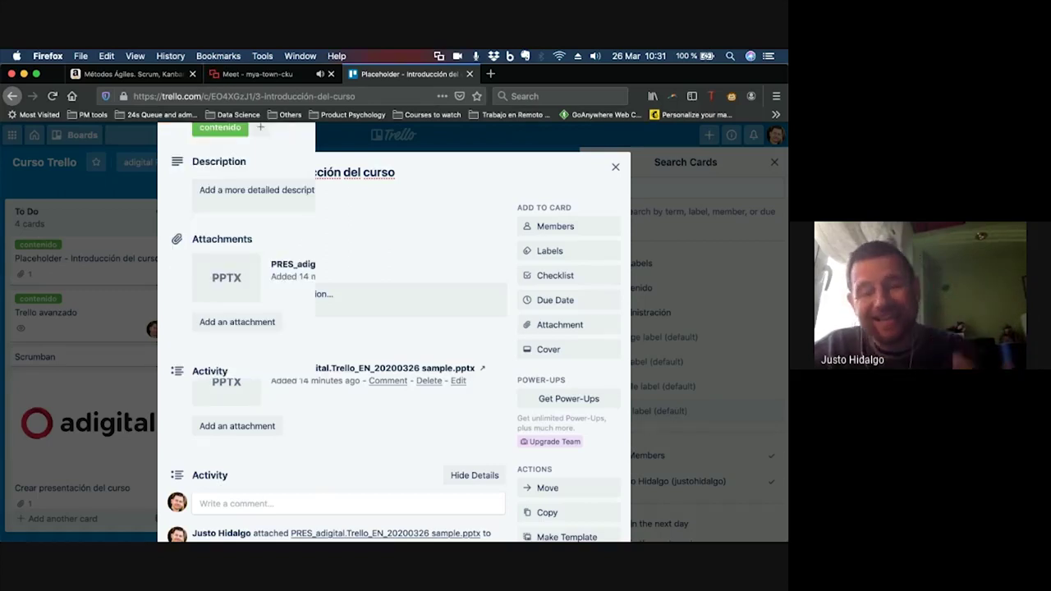
left_click(550, 489)
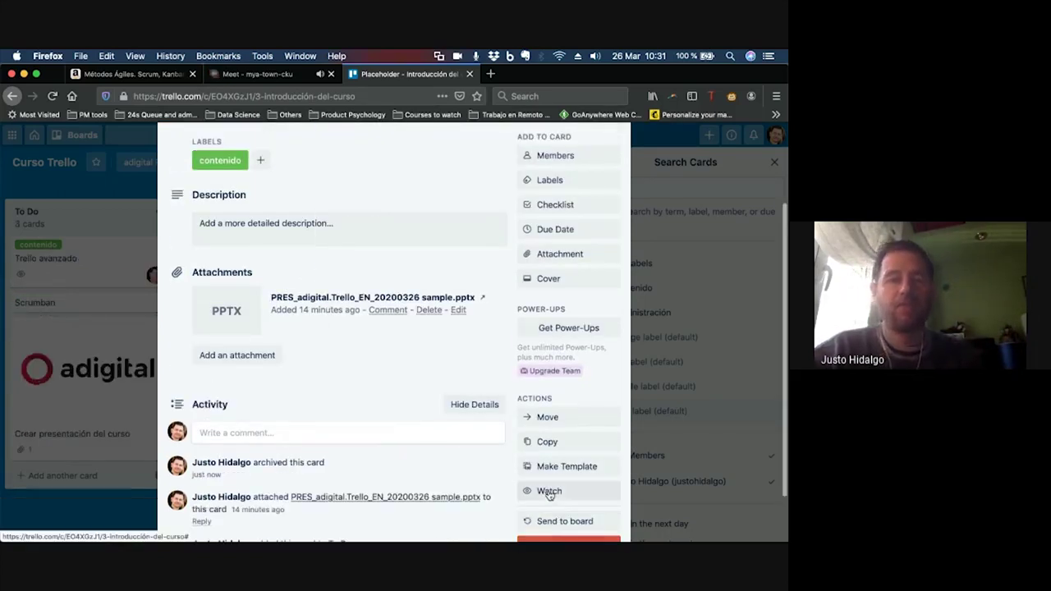
left_click(114, 492)
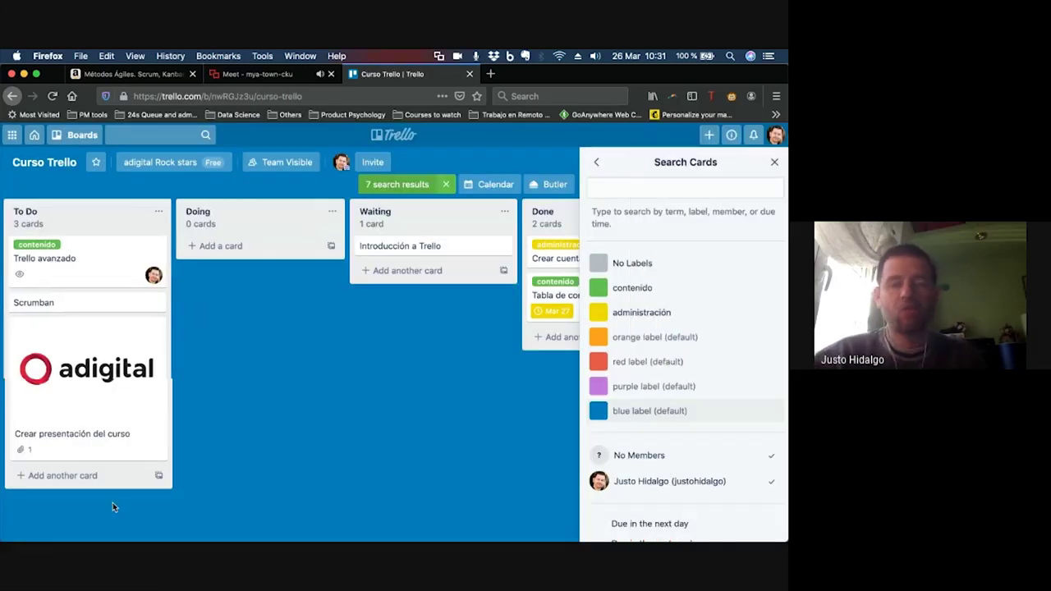
scroll(358, 345, "right", 5)
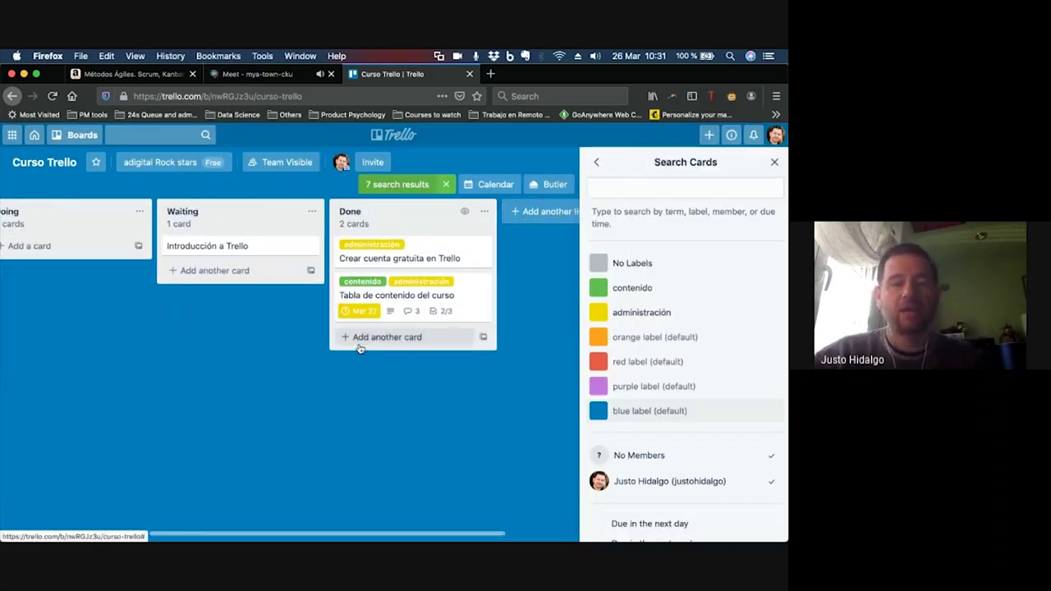
left_click(226, 249)
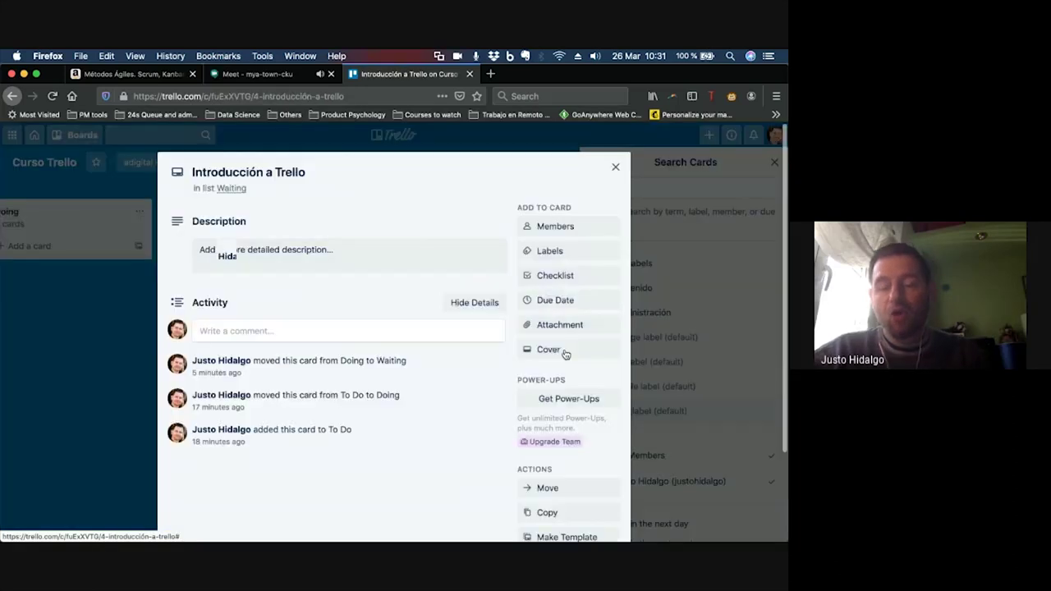
scroll(563, 352, "down", 3)
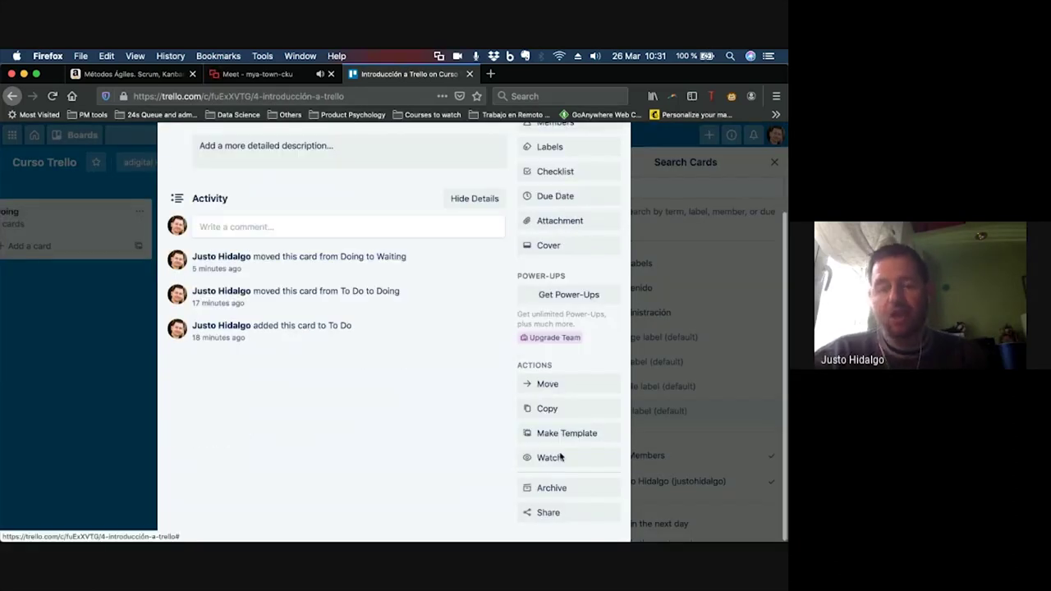
left_click(547, 512)
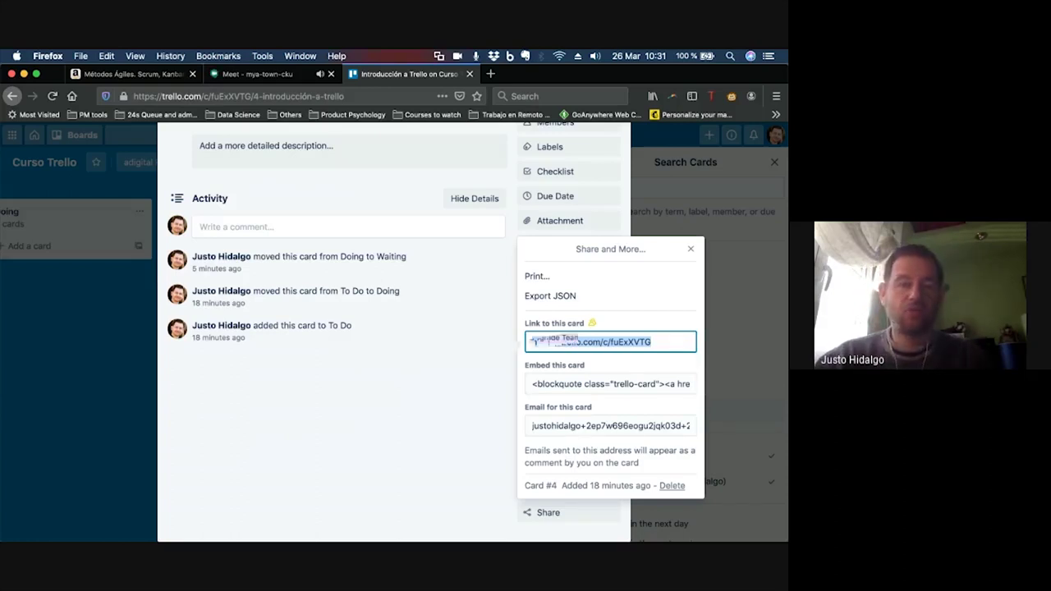
left_click(84, 244)
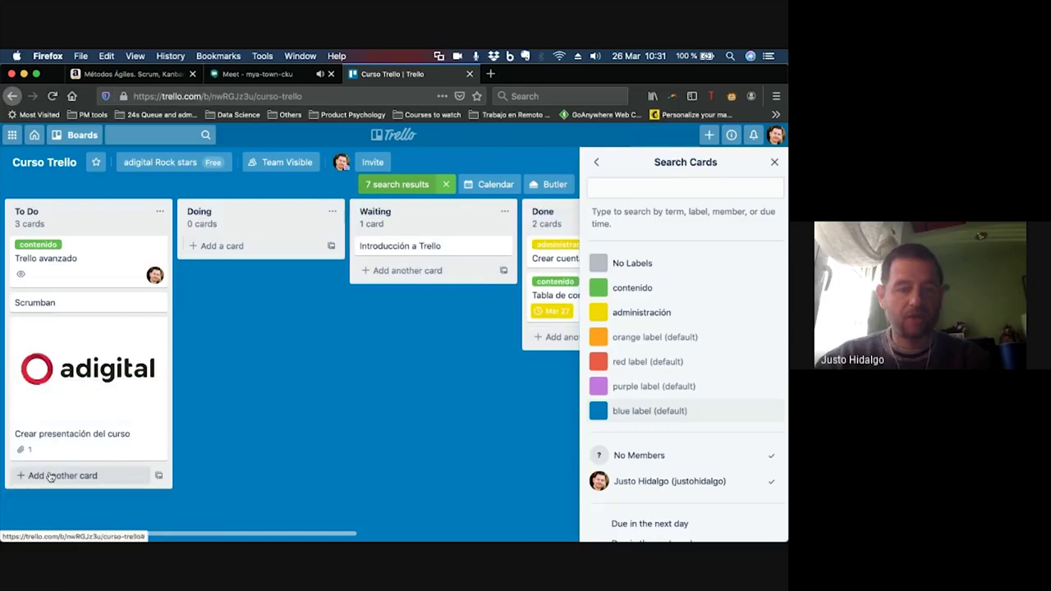
left_click(45, 475)
Step: Create a 'Placeholder - tarea X' card and add a checklist to it
type("Pla")
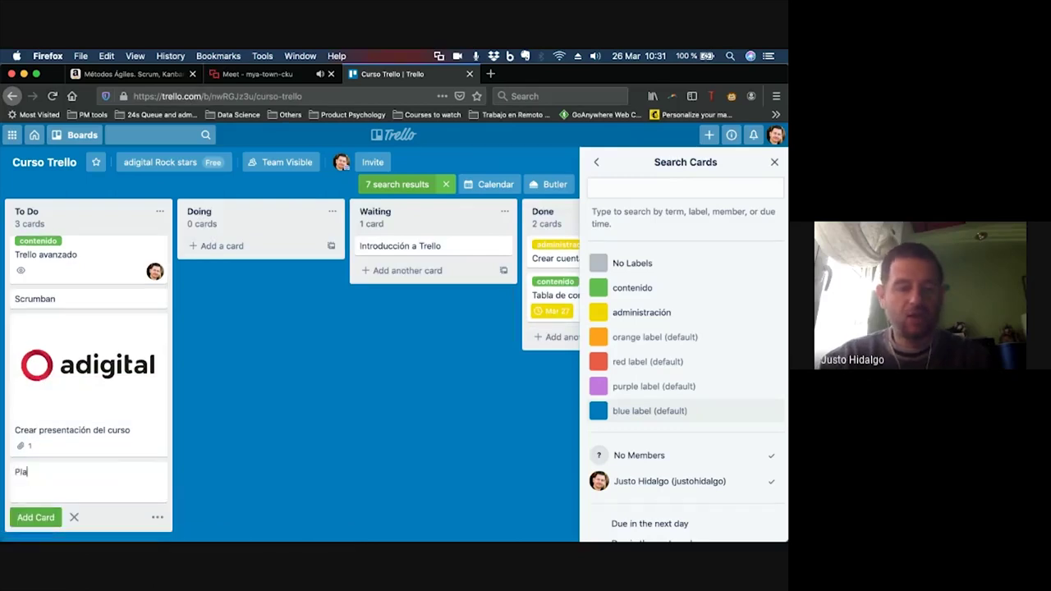
type("ceholder - tarea X")
key("Return")
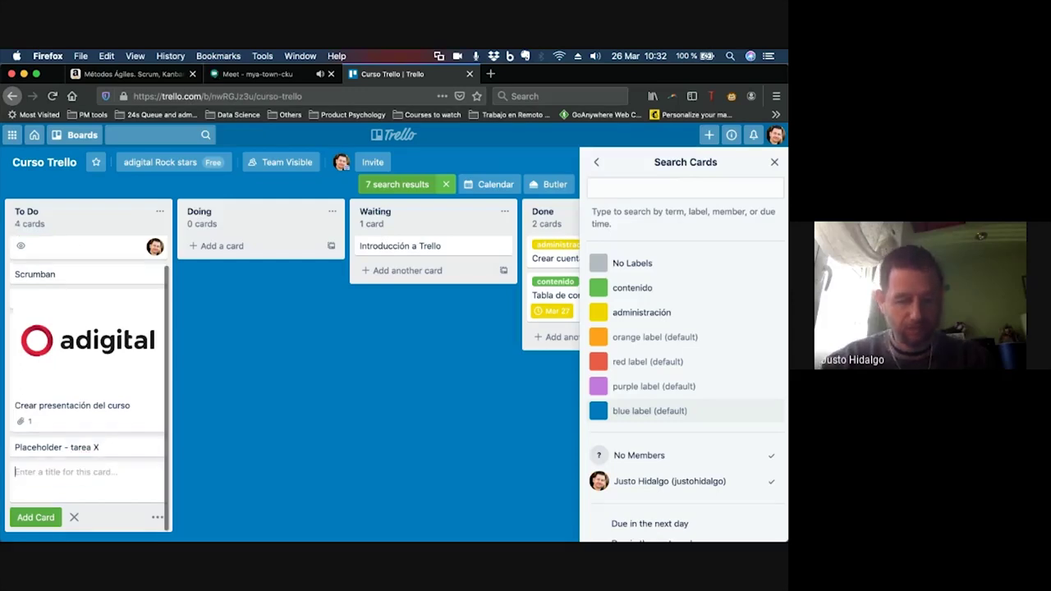
left_click(41, 447)
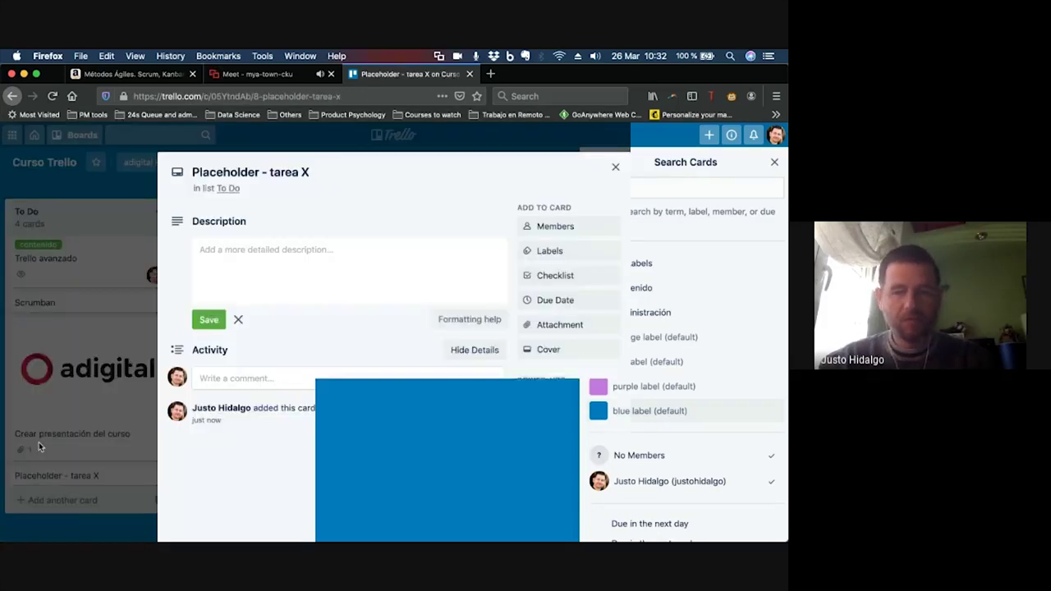
left_click(556, 276)
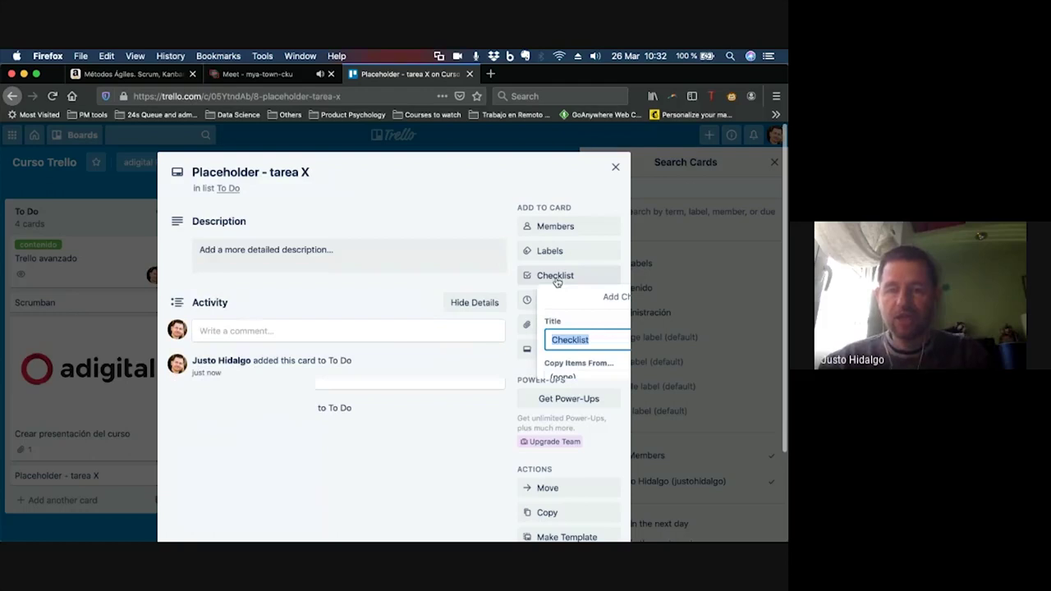
left_click(565, 411)
Step: Add checklist items 'Primera tarea:' with the pasted card link and 'Segunda tarea: XXXX'
type("Primera tarea:")
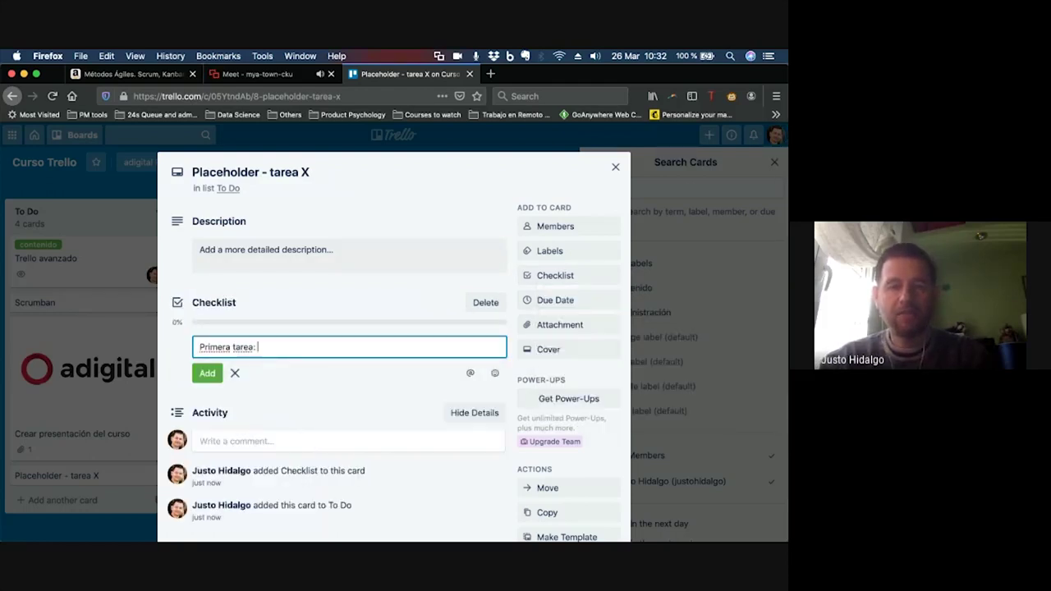
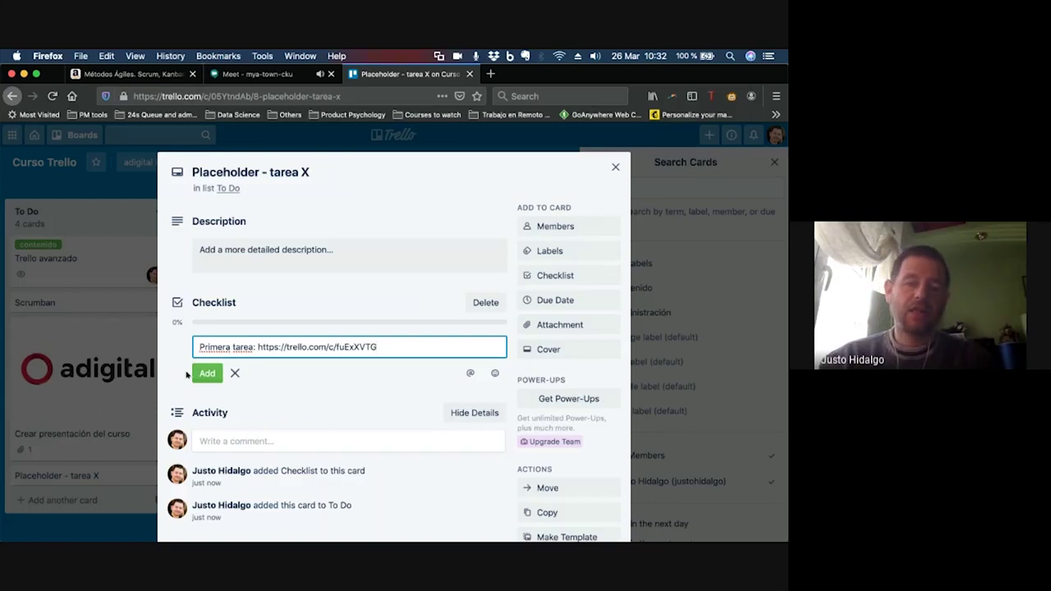
left_click(207, 373)
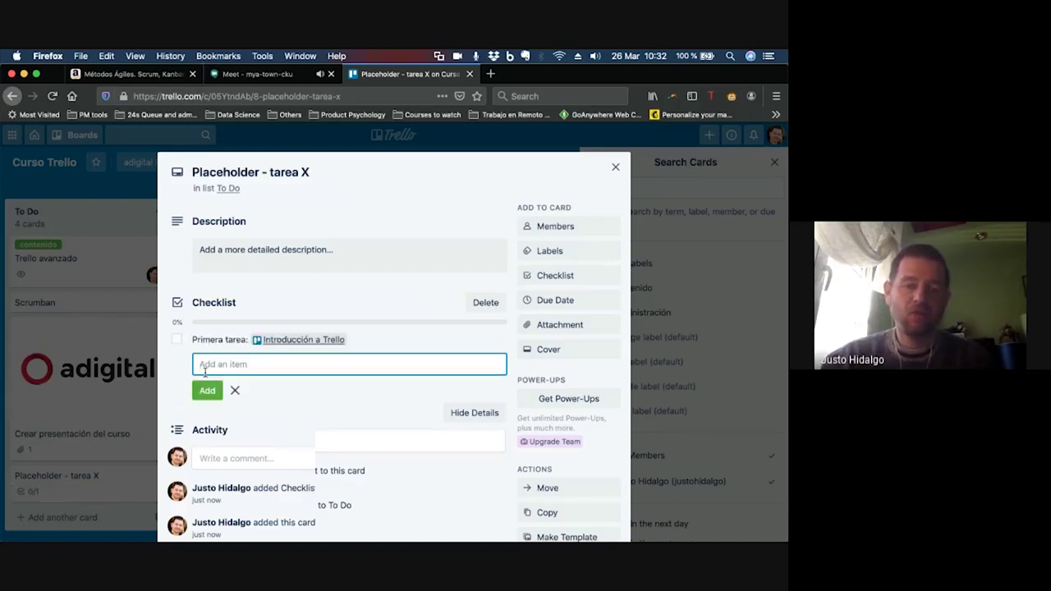
type("Segunda tarea")
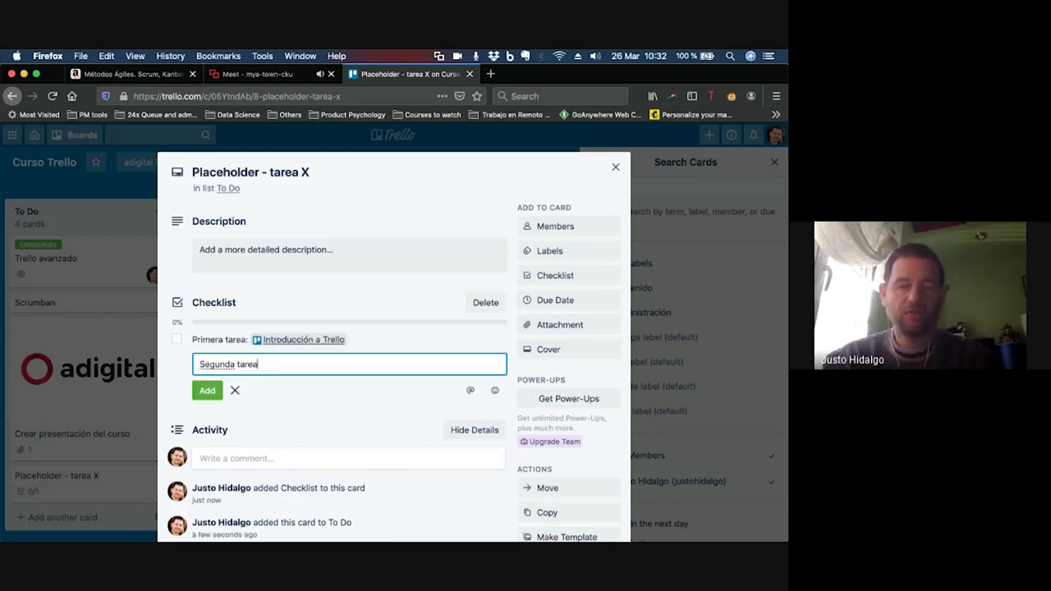
type(": XXXX")
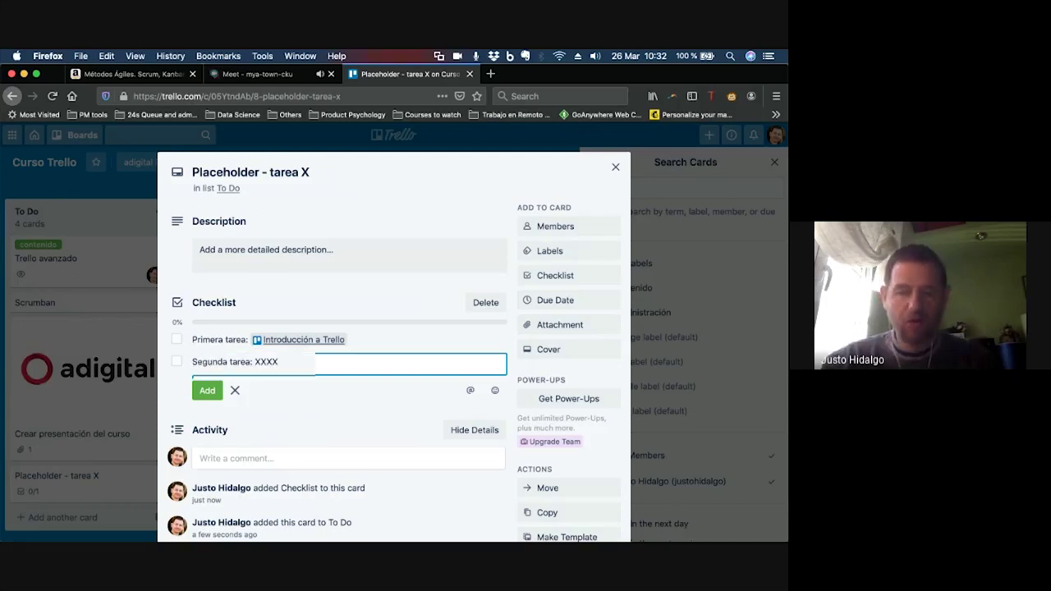
key("Return")
Step: Tick both checklist items and close the archived card back to the board
left_click(176, 339)
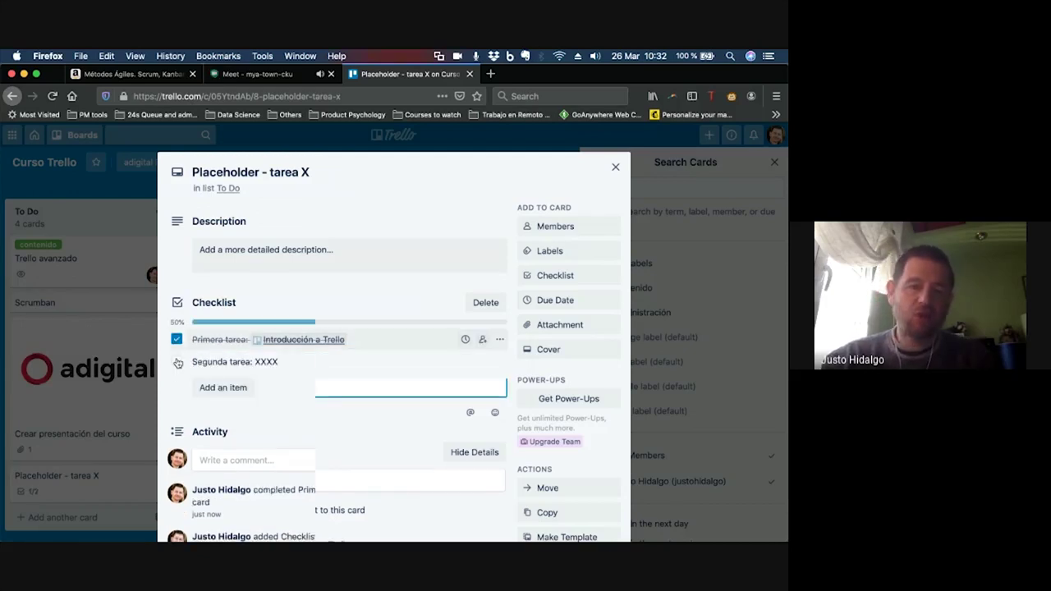
left_click(176, 361)
scroll(567, 436, "down", 3)
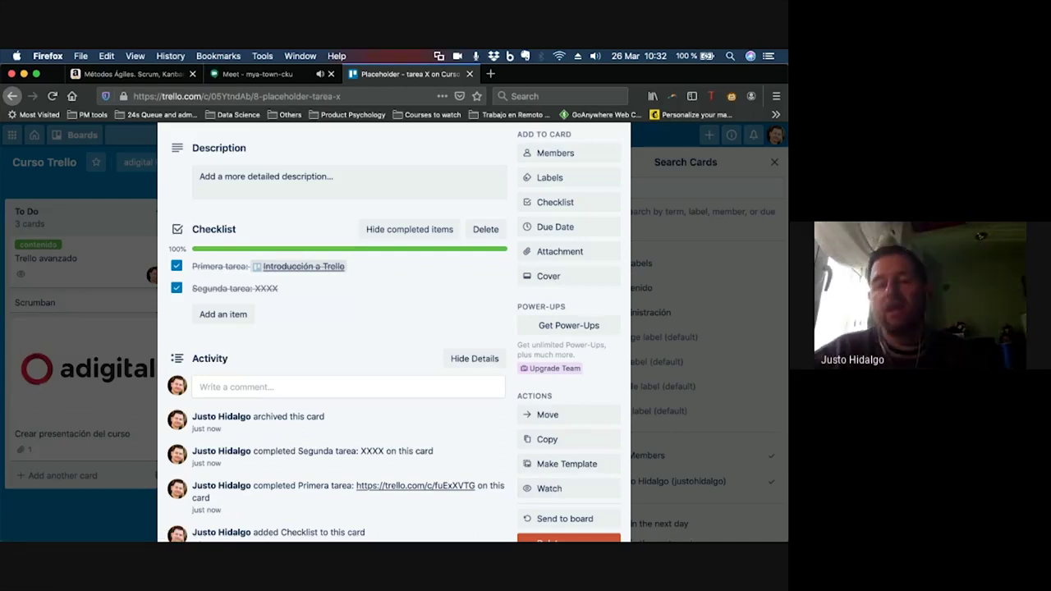
scroll(442, 346, "up", 3)
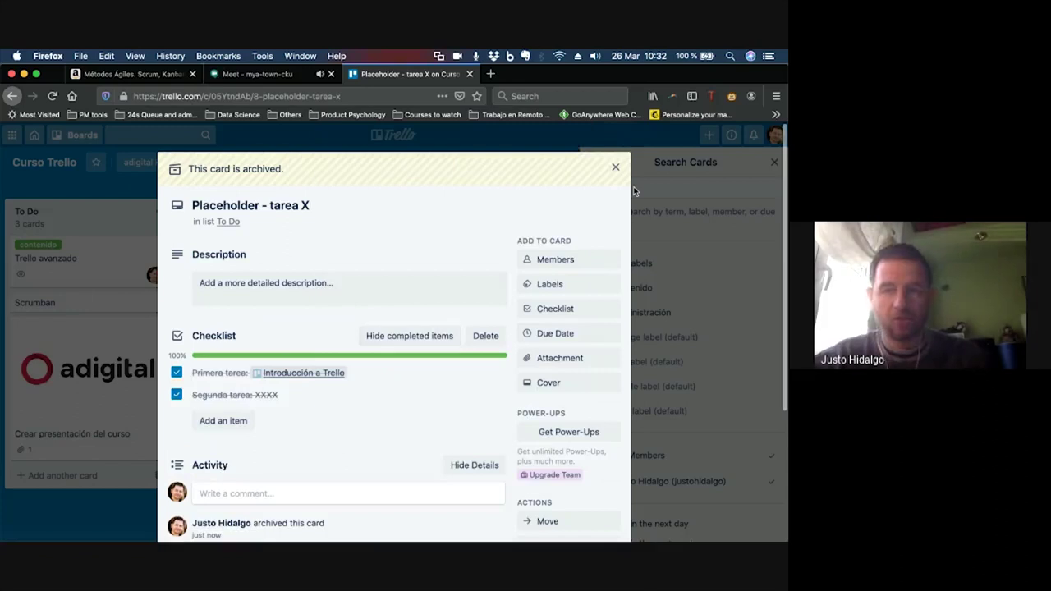
left_click(93, 504)
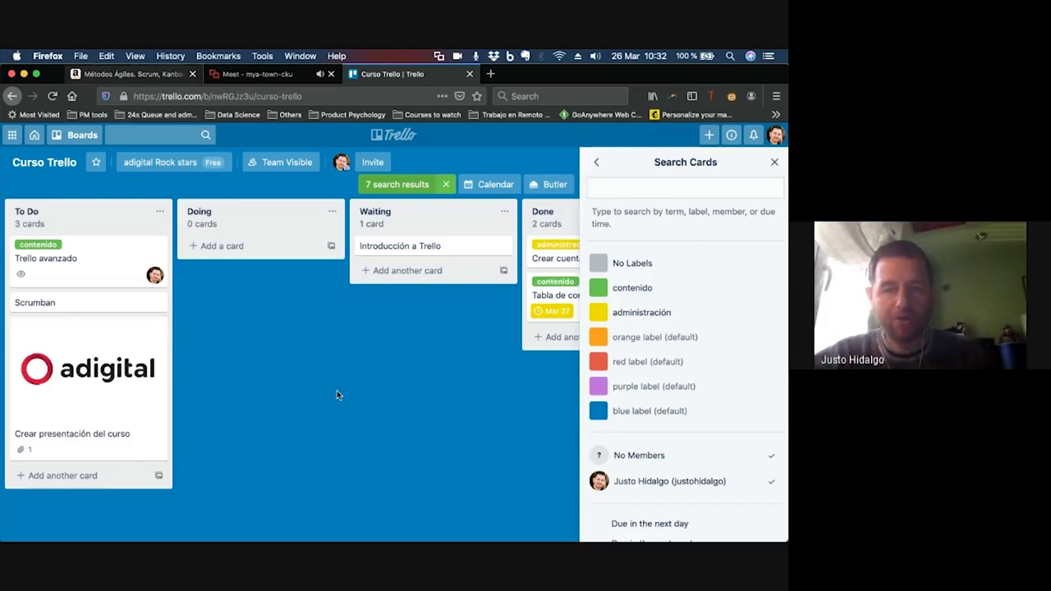
key("ctrl+shift+Tab")
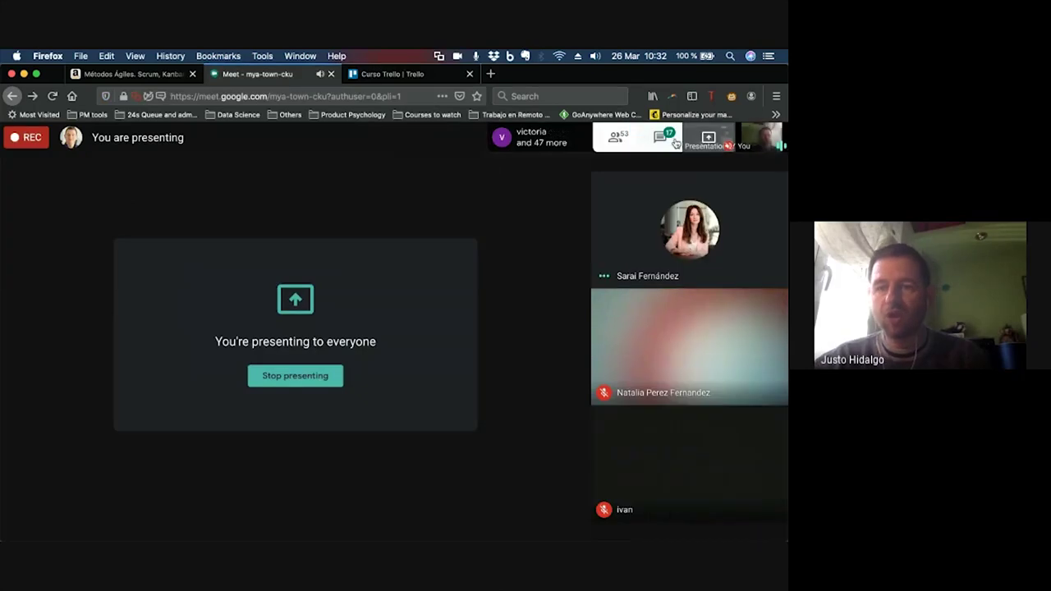
left_click(673, 142)
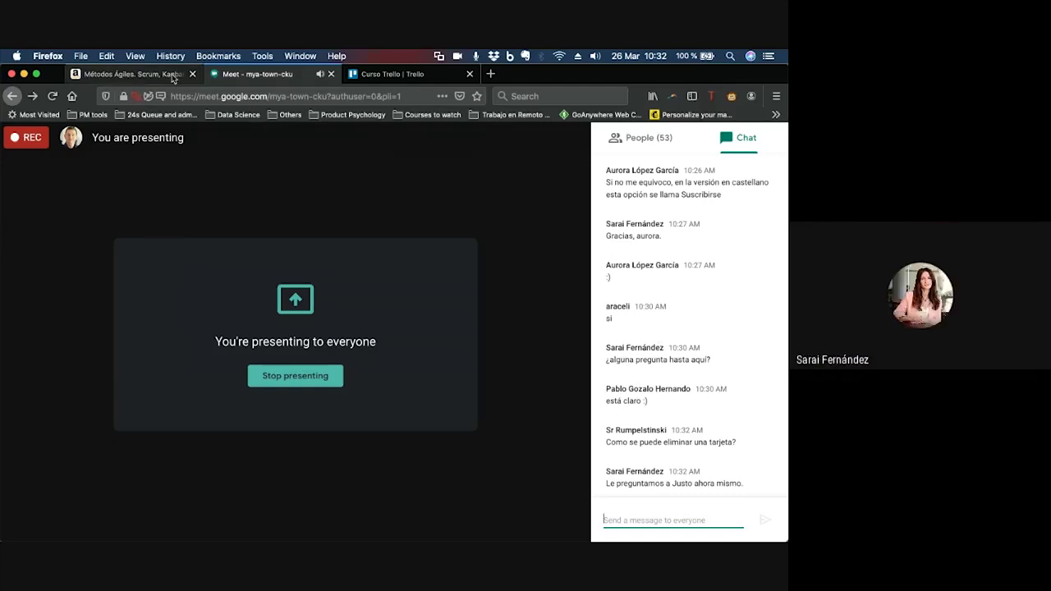
left_click(408, 77)
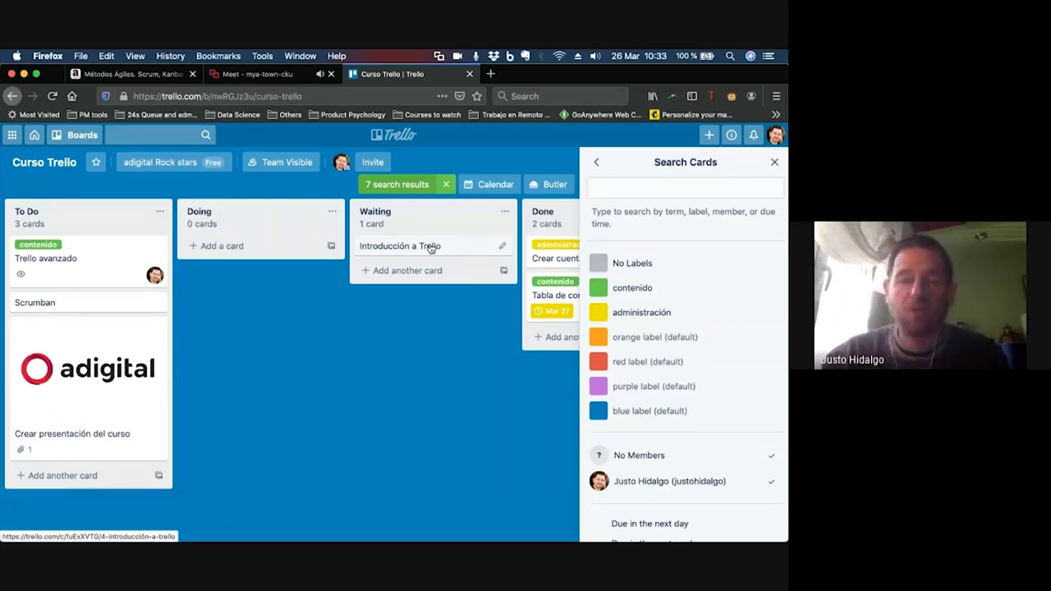
Step: Archive the 'Introducción a Trello' card from the Waiting list
left_click(430, 248)
scroll(556, 445, "down", 2)
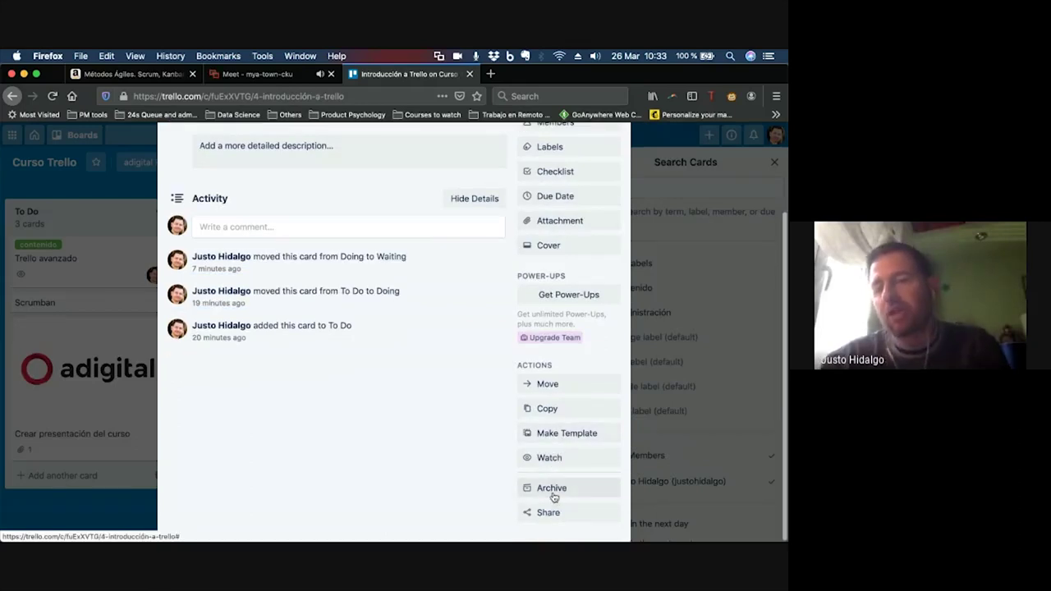
scroll(553, 495, "up", 3)
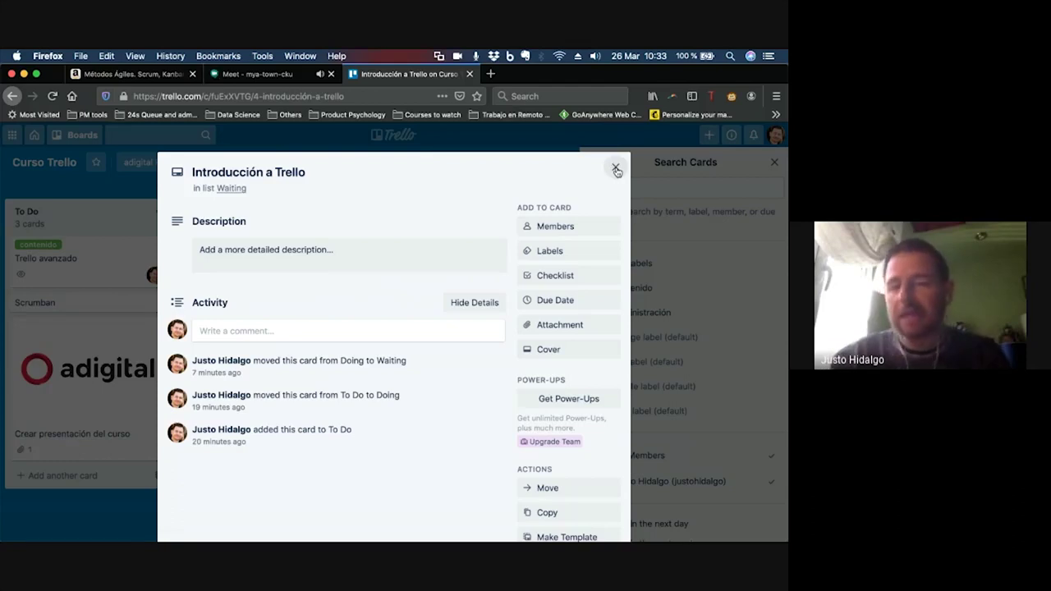
scroll(616, 170, "down", 3)
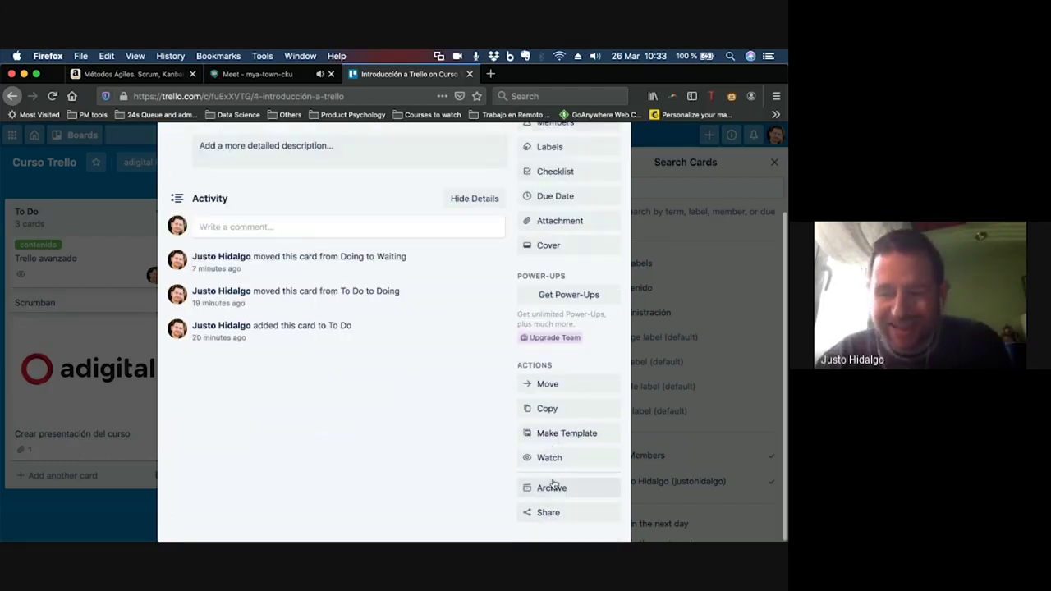
left_click(551, 488)
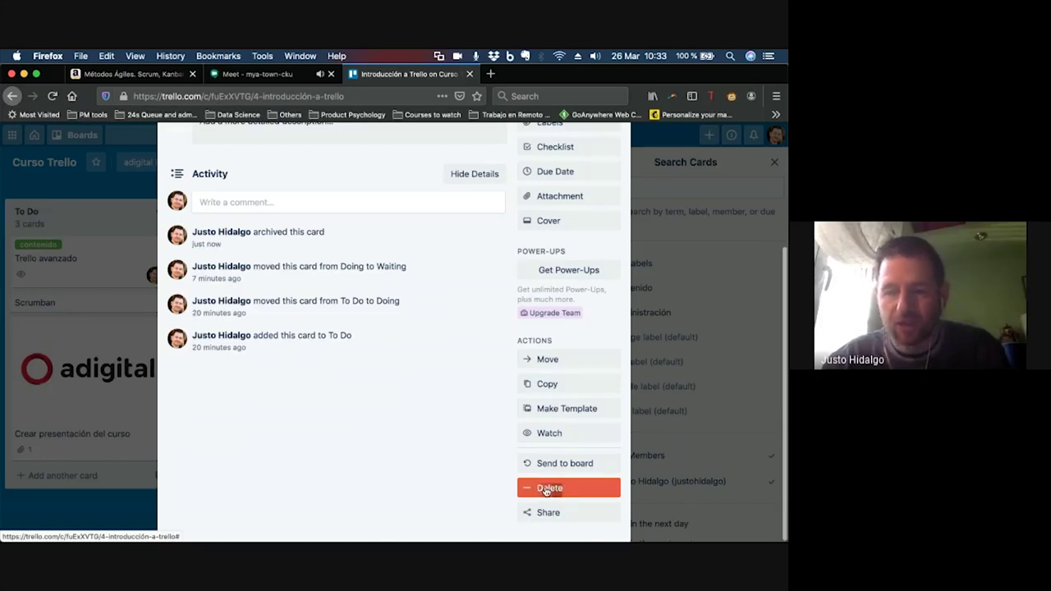
Step: Permanently delete the archived card, then show the board's visibility options
left_click(542, 490)
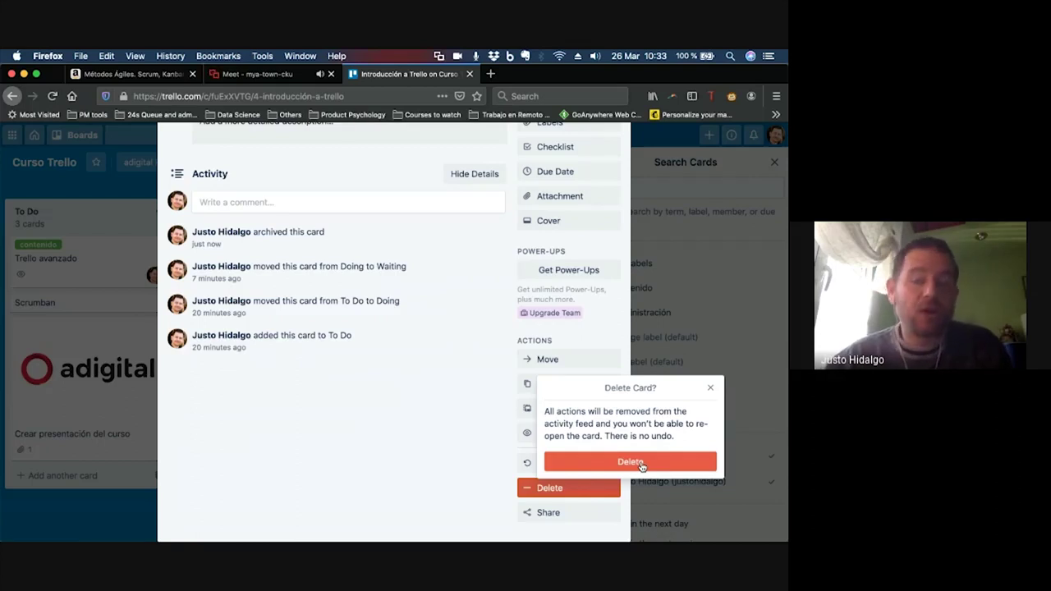
left_click(641, 463)
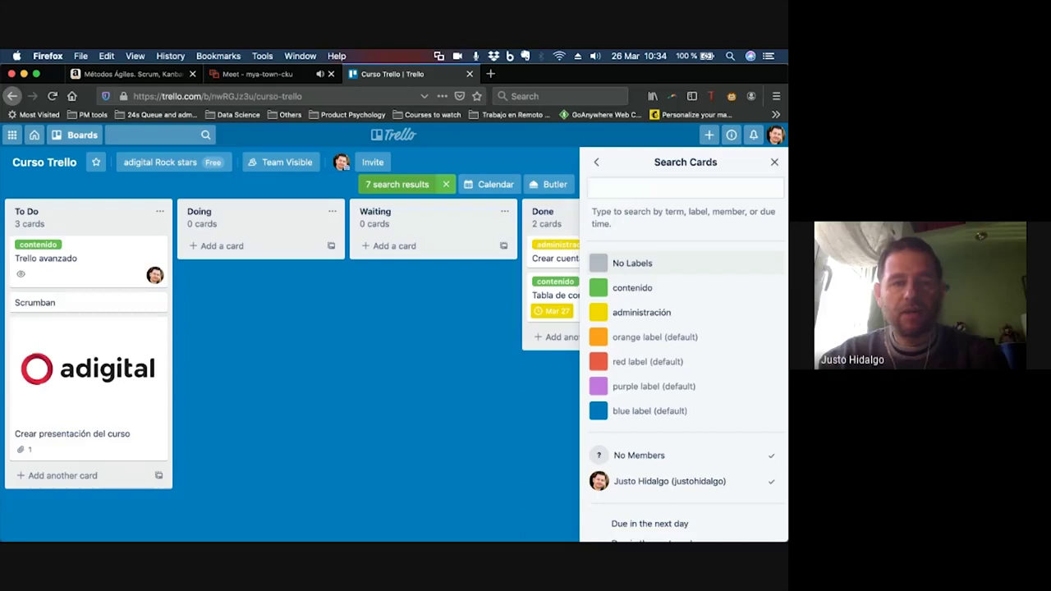
left_click(283, 163)
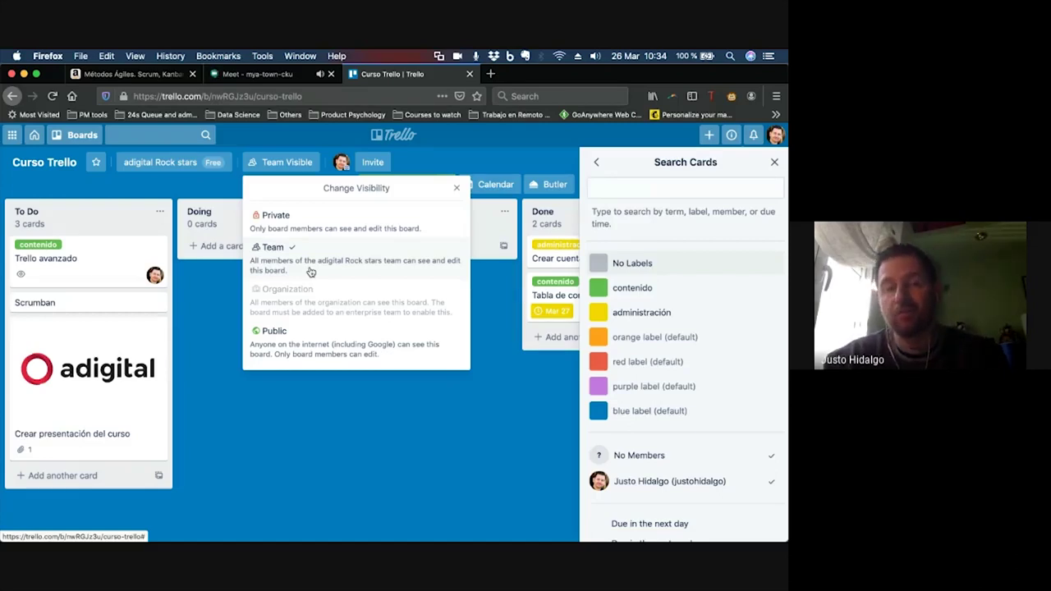
Step: Close the Team Visible options and browse the board menu's More options
key("Escape")
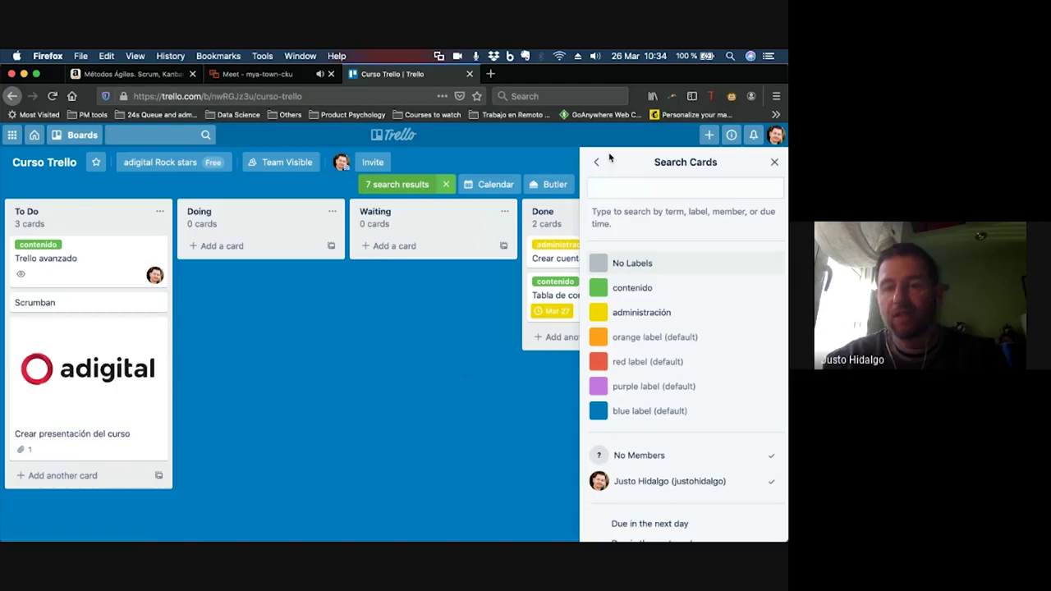
left_click(596, 162)
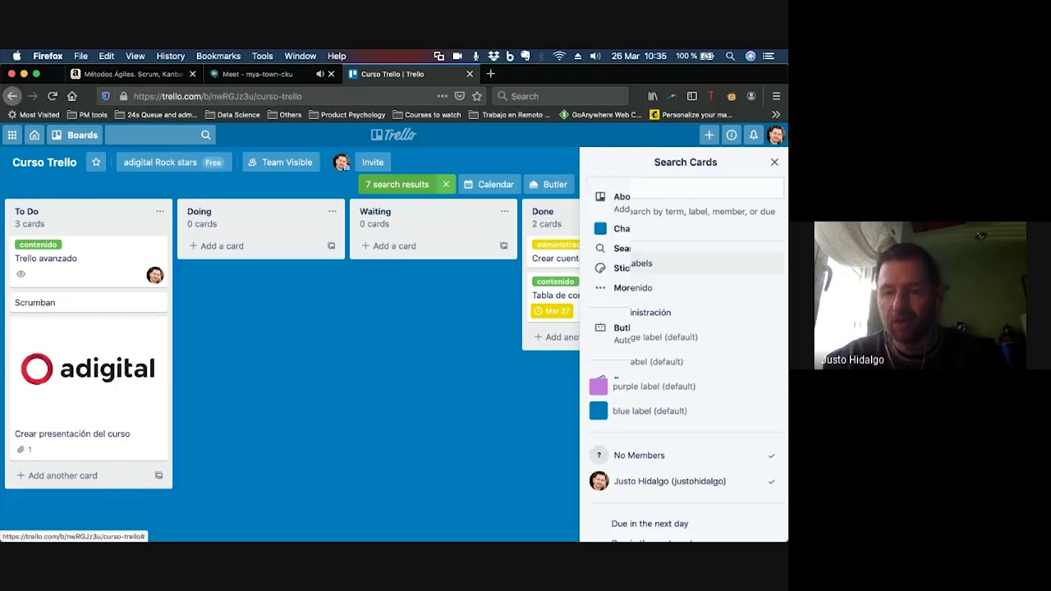
left_click(632, 289)
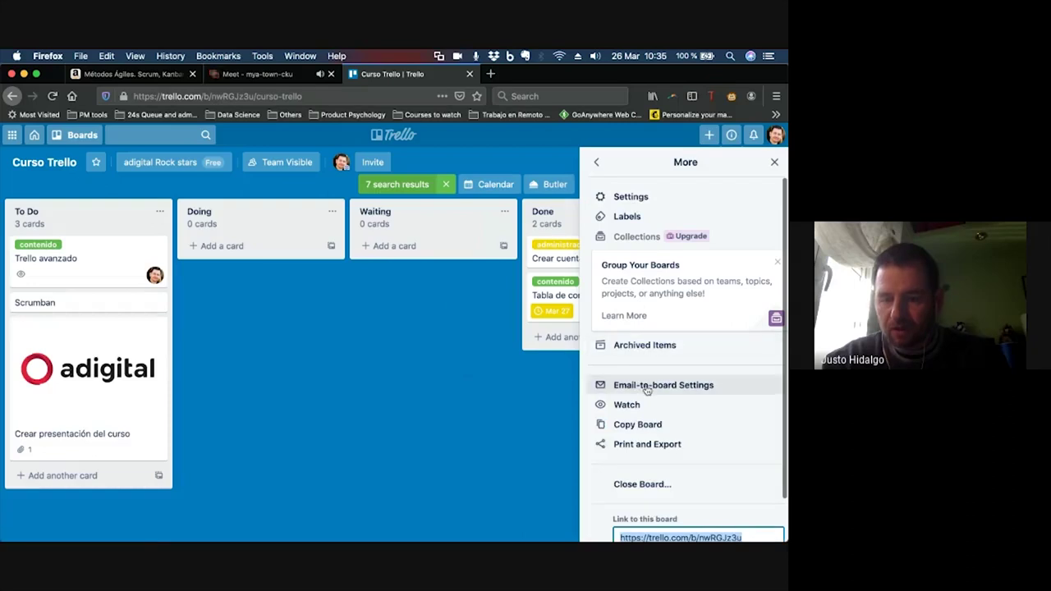
scroll(653, 402, "down", 1)
scroll(628, 410, "up", 1)
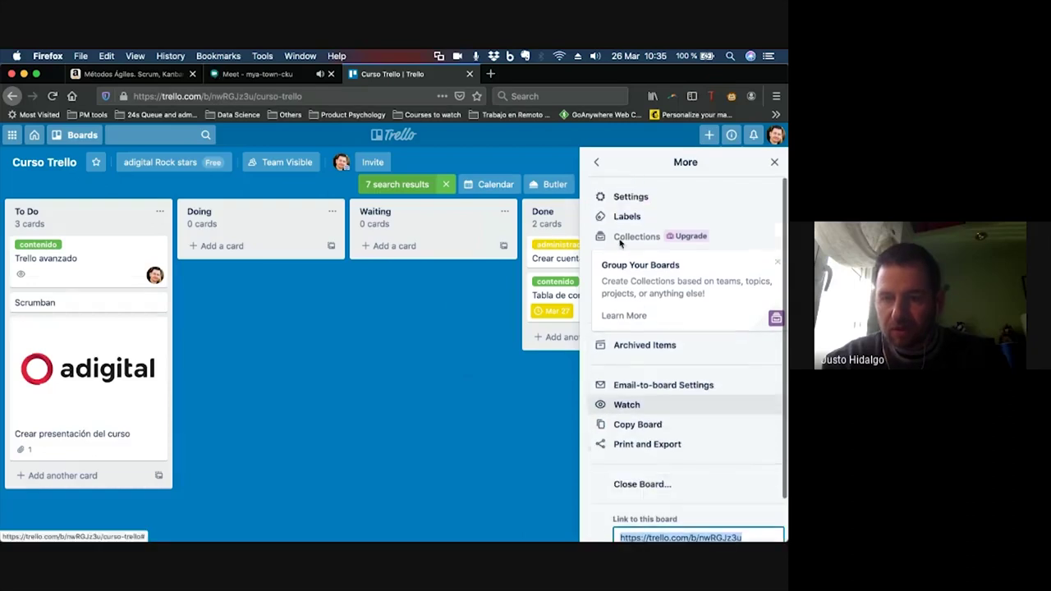
left_click(599, 163)
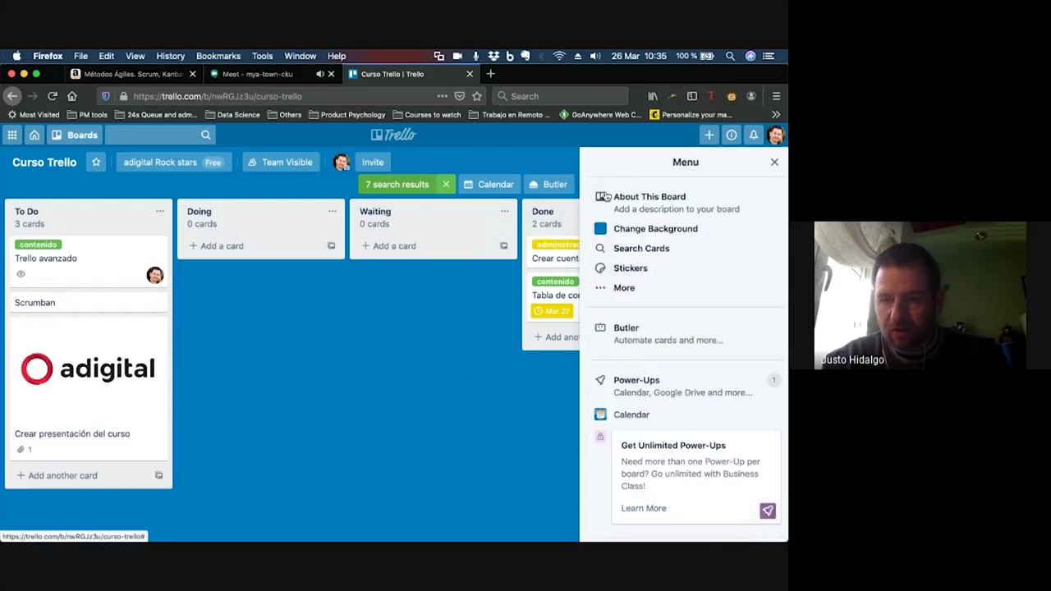
Step: Review the board Settings under More, then return to the main board menu
scroll(630, 337, "down", 3)
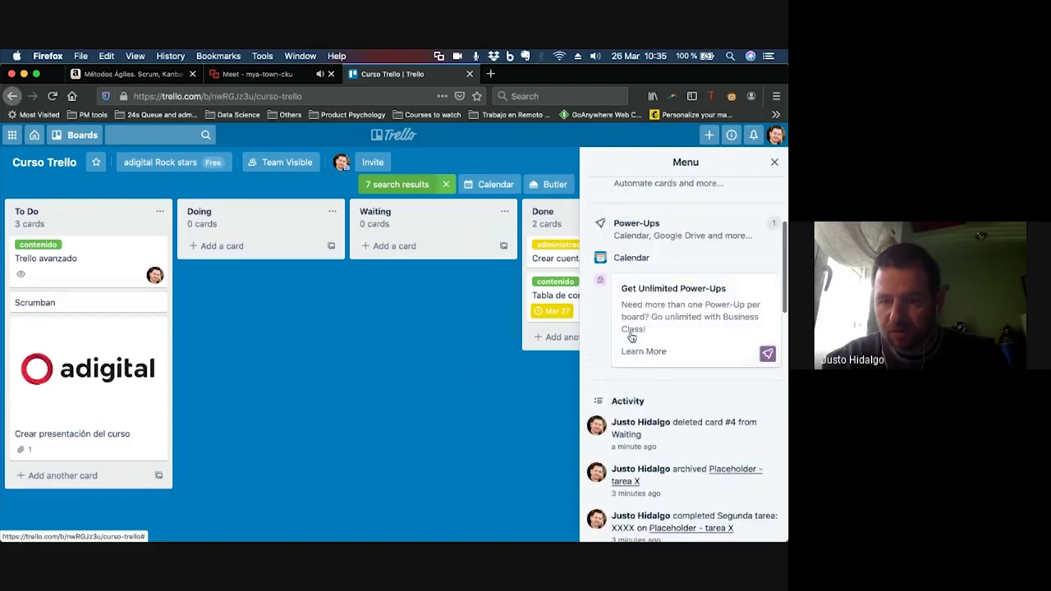
scroll(628, 329, "up", 3)
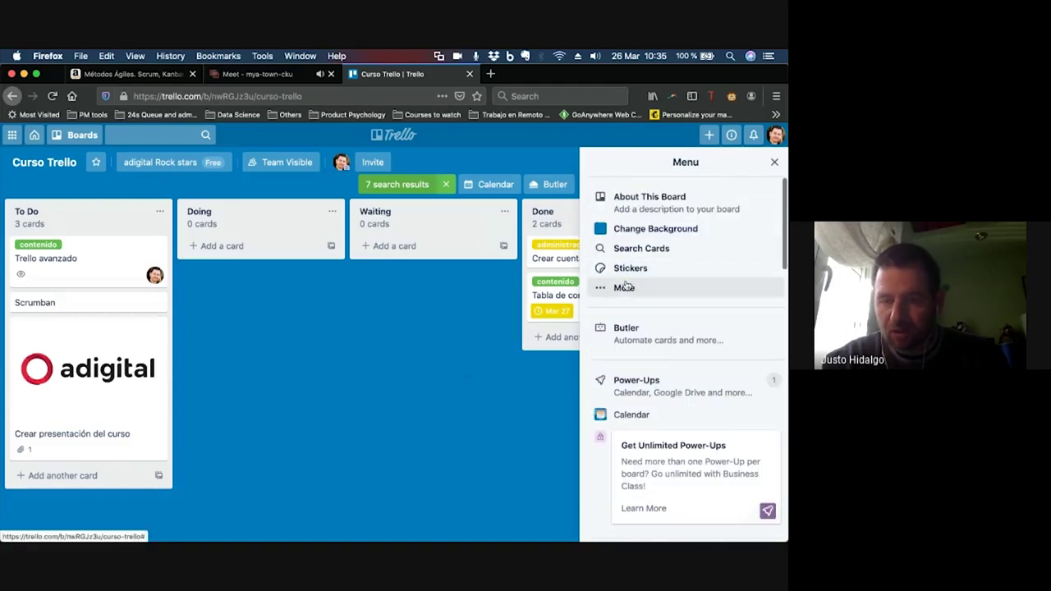
left_click(626, 287)
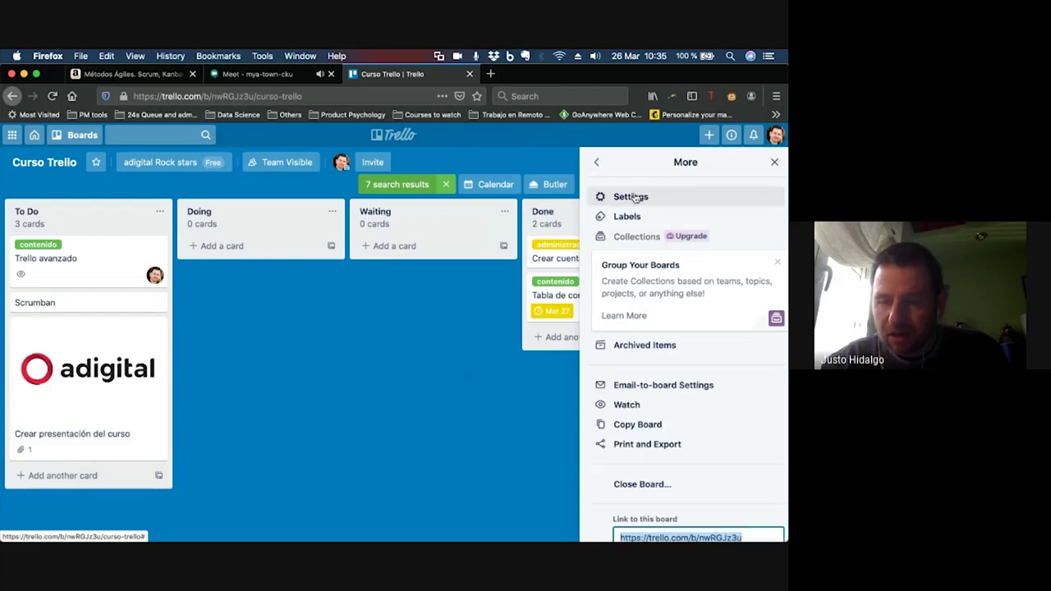
left_click(633, 197)
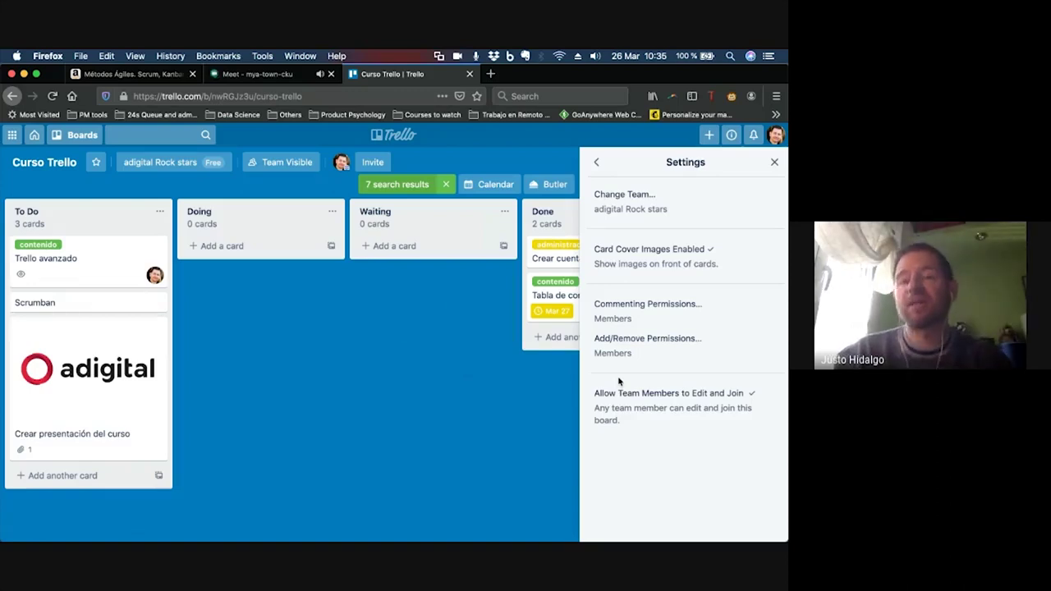
left_click(596, 163)
left_click(598, 165)
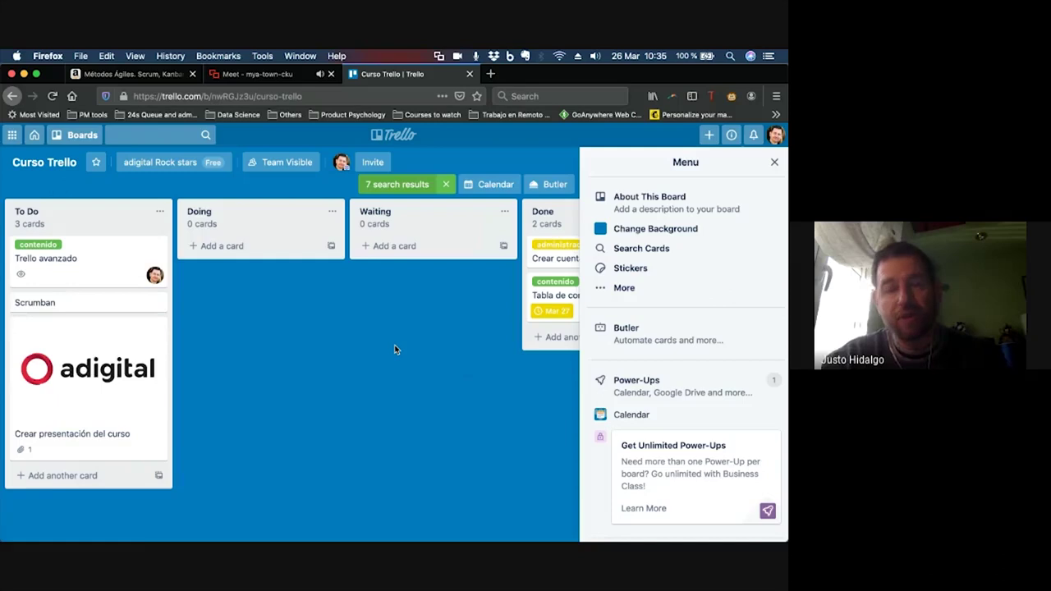
left_click(291, 169)
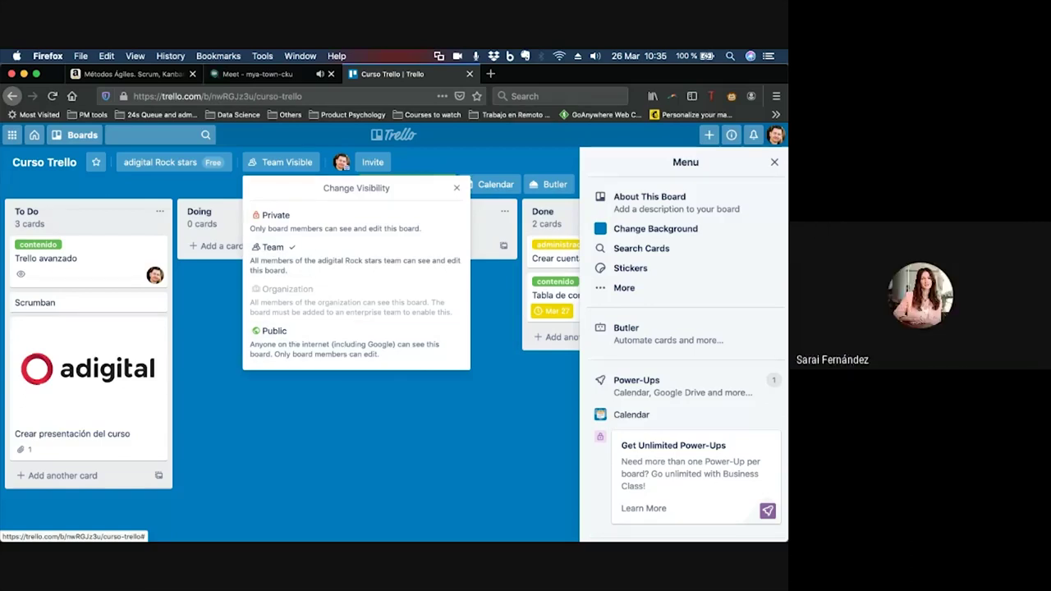
left_click(350, 421)
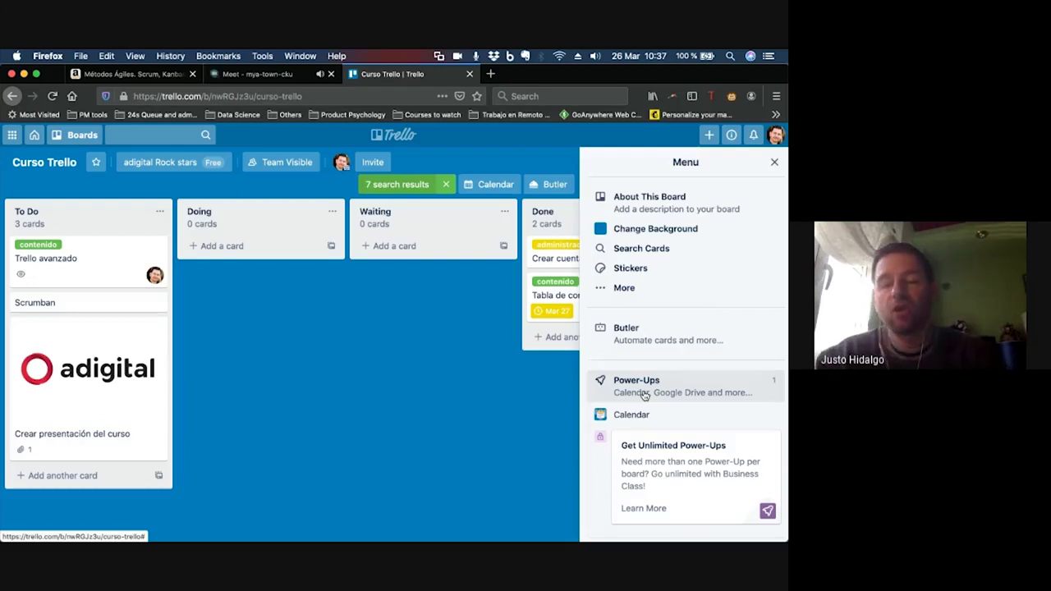
scroll(647, 401, "down", 10)
scroll(649, 403, "up", 10)
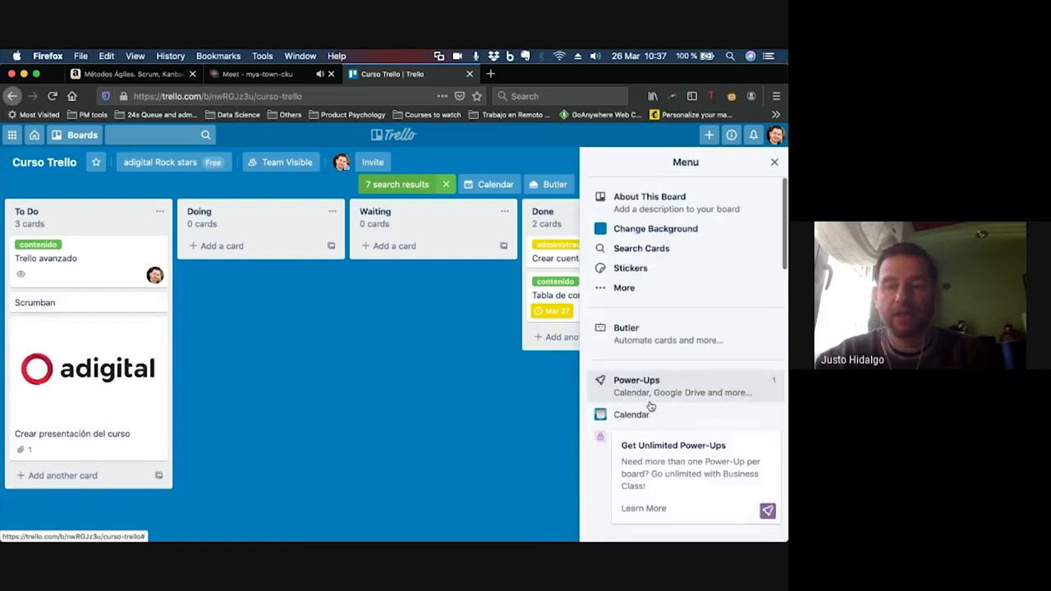
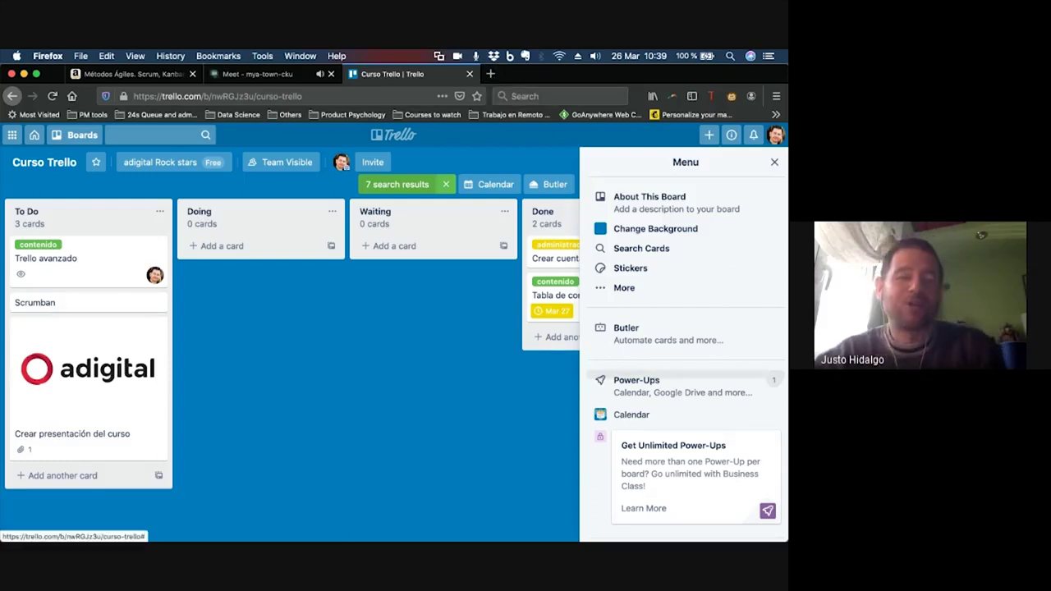
Step: Open the Power-Ups directory from the Curso Trello board menu
left_click(655, 383)
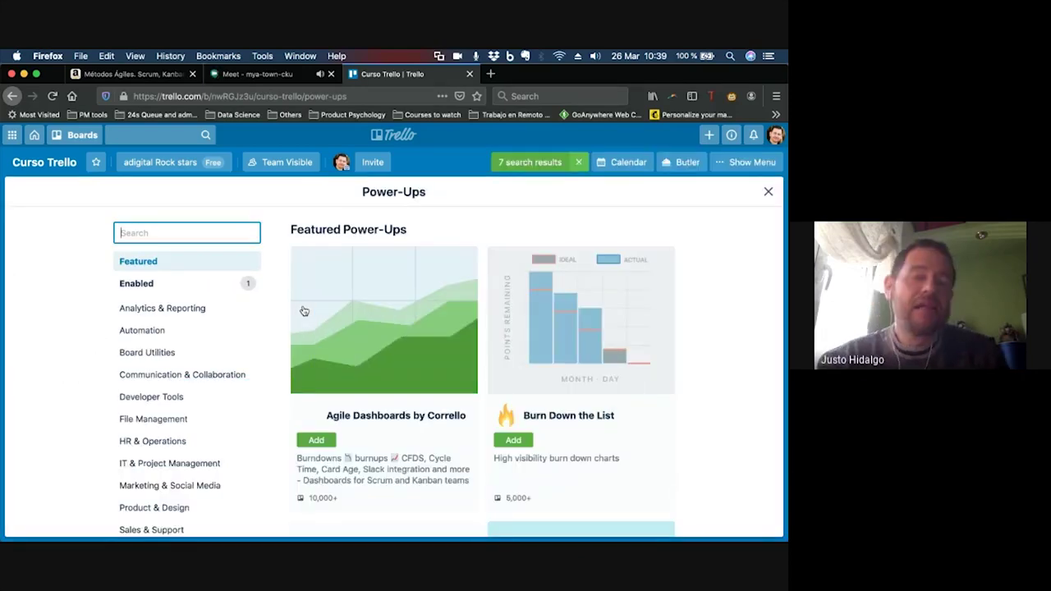
scroll(420, 337, "down", 2)
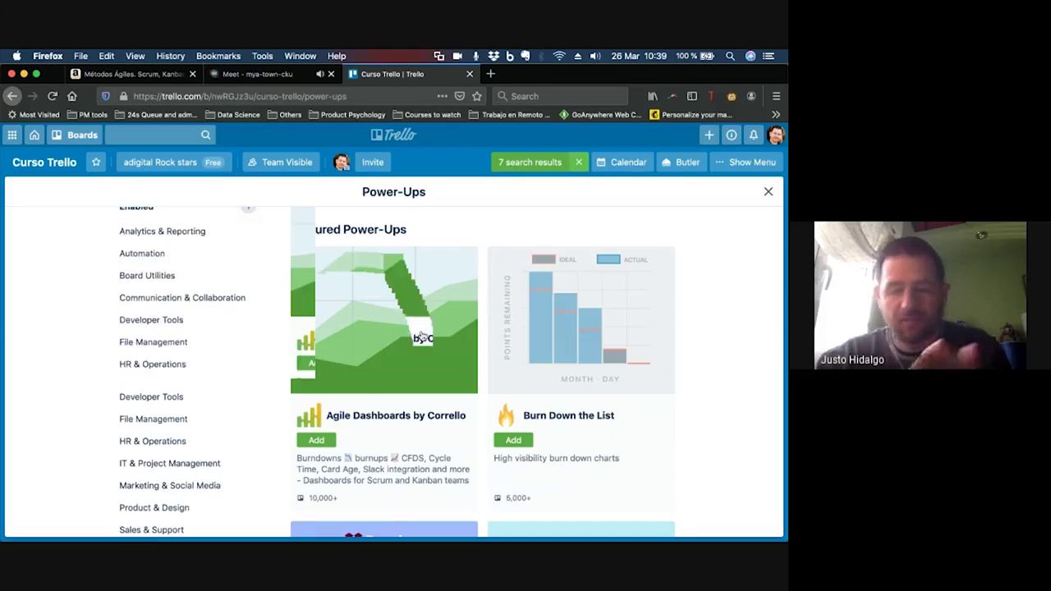
scroll(420, 337, "down", 7)
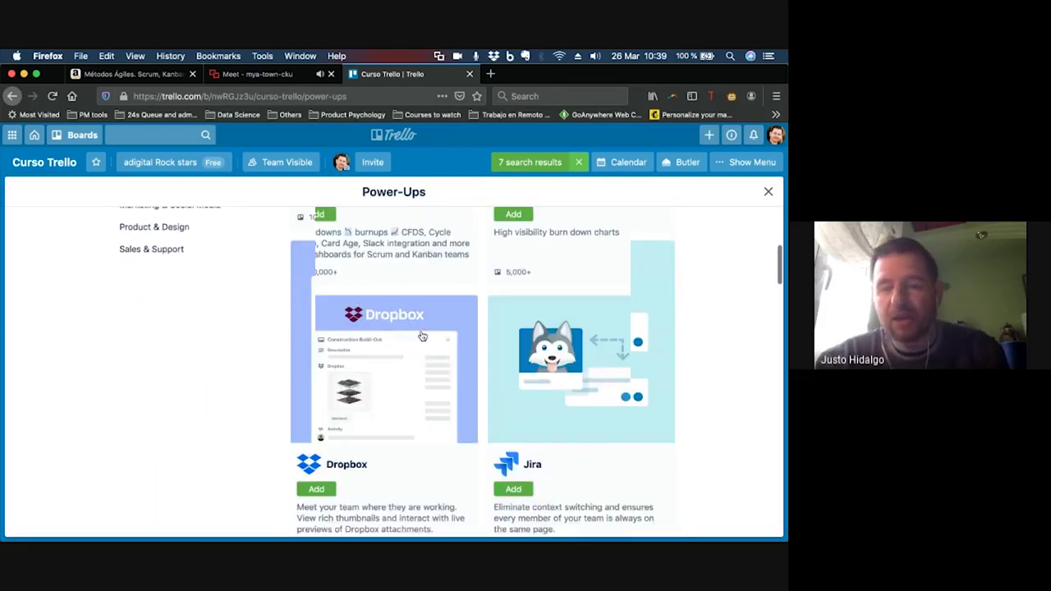
scroll(422, 336, "down", 5)
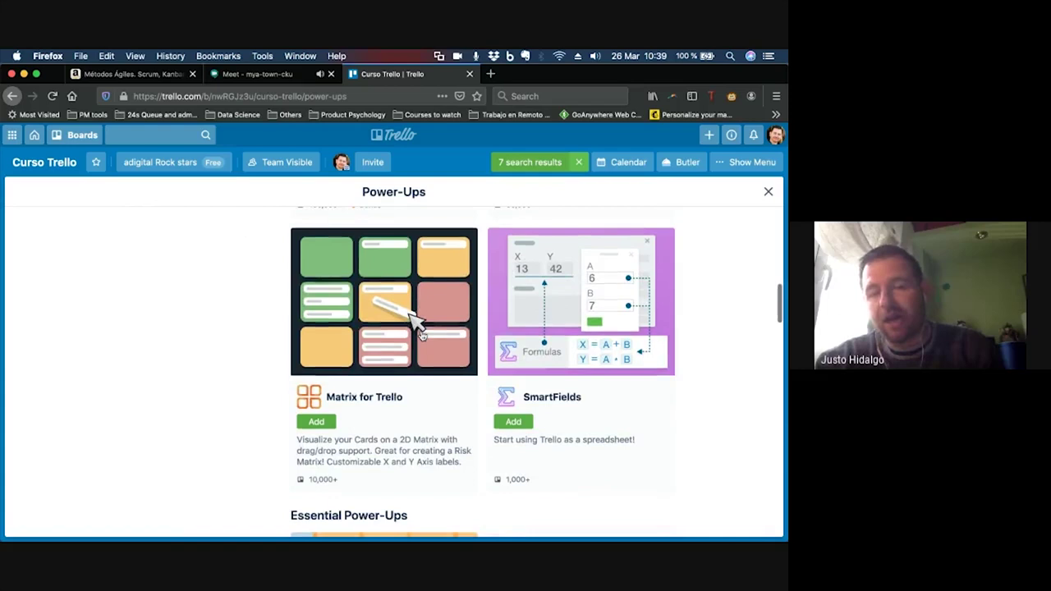
scroll(422, 335, "up", 5)
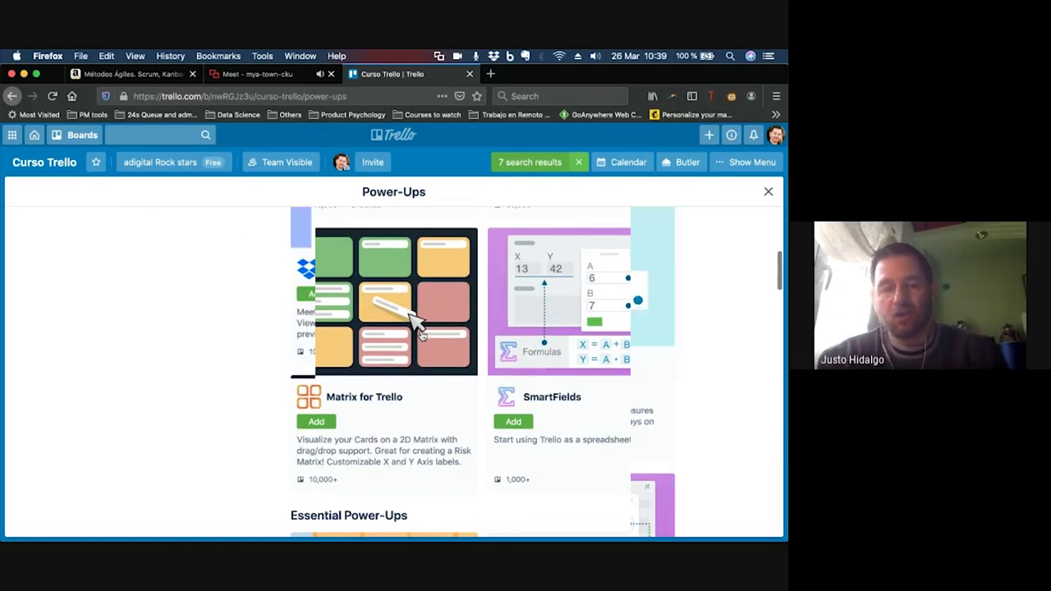
scroll(422, 336, "up", 3)
scroll(422, 336, "down", 5)
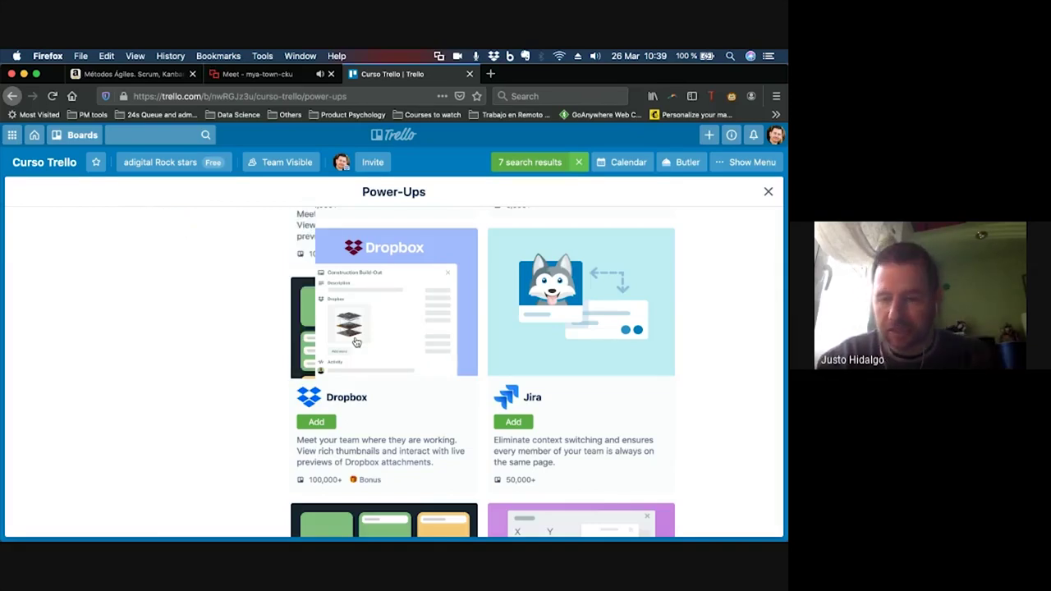
scroll(355, 342, "down", 3)
scroll(356, 342, "down", 2)
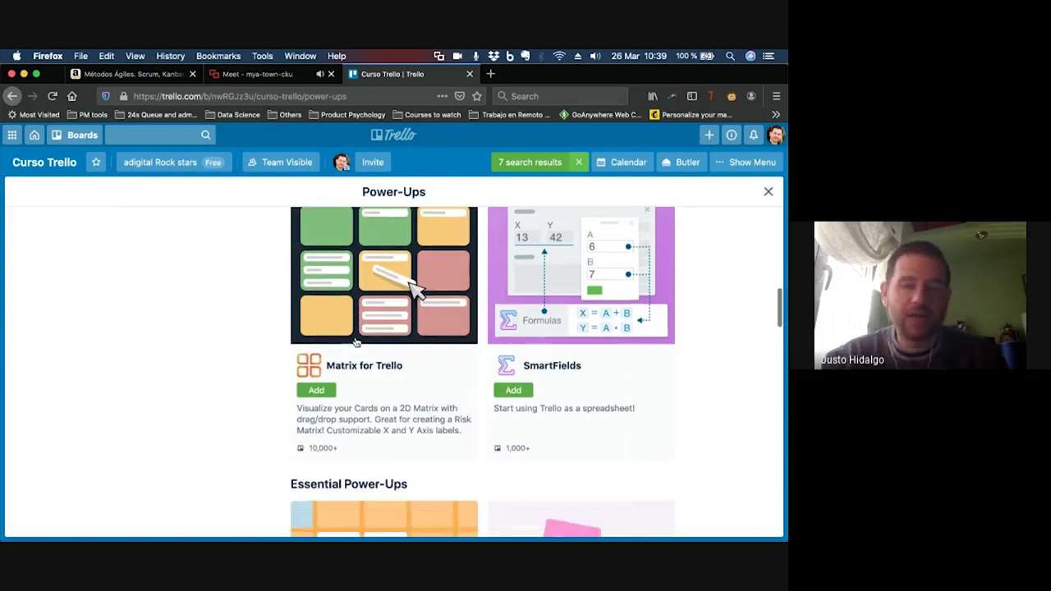
scroll(397, 341, "up", 1)
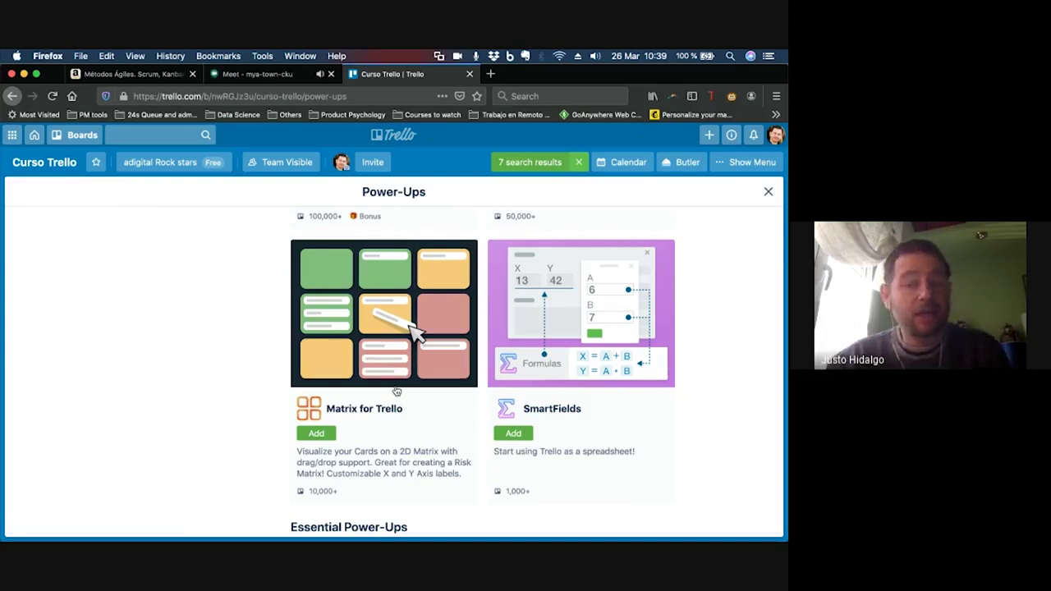
scroll(396, 392, "down", 5)
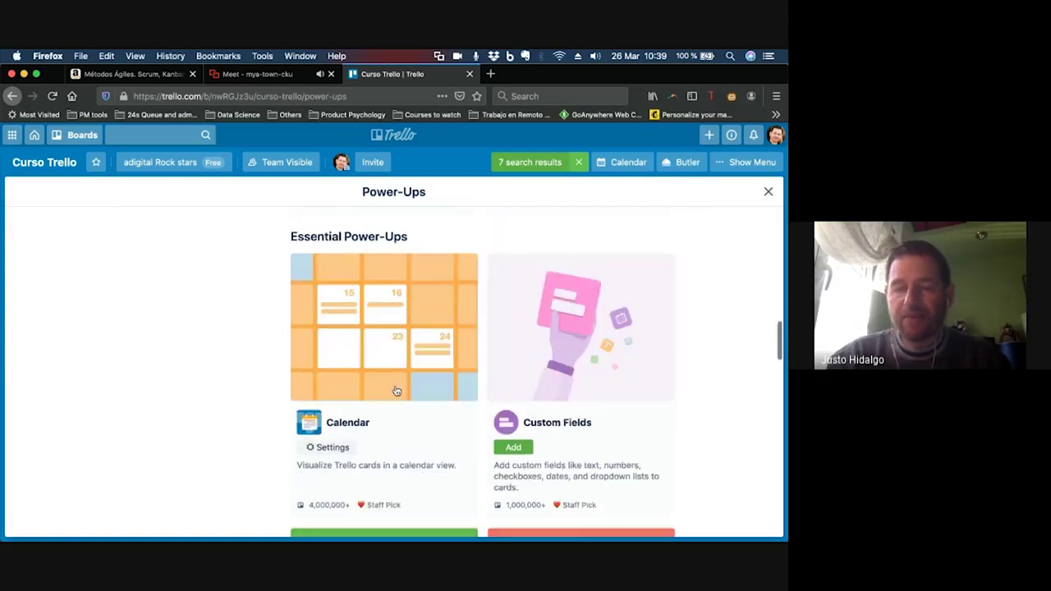
scroll(397, 392, "up", 2)
scroll(396, 391, "down", 1)
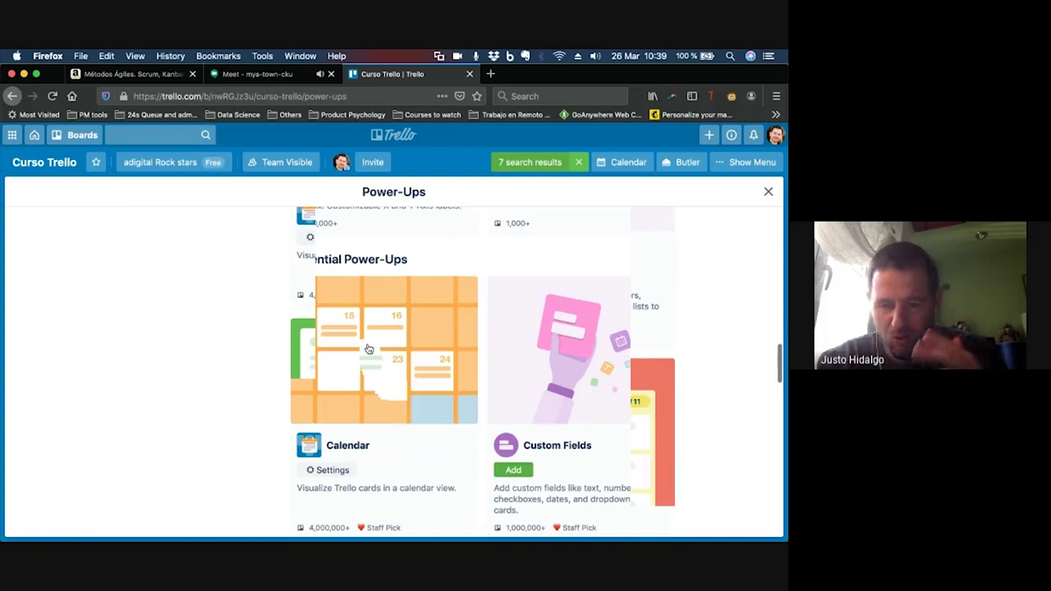
scroll(369, 349, "down", 3)
scroll(368, 349, "down", 1)
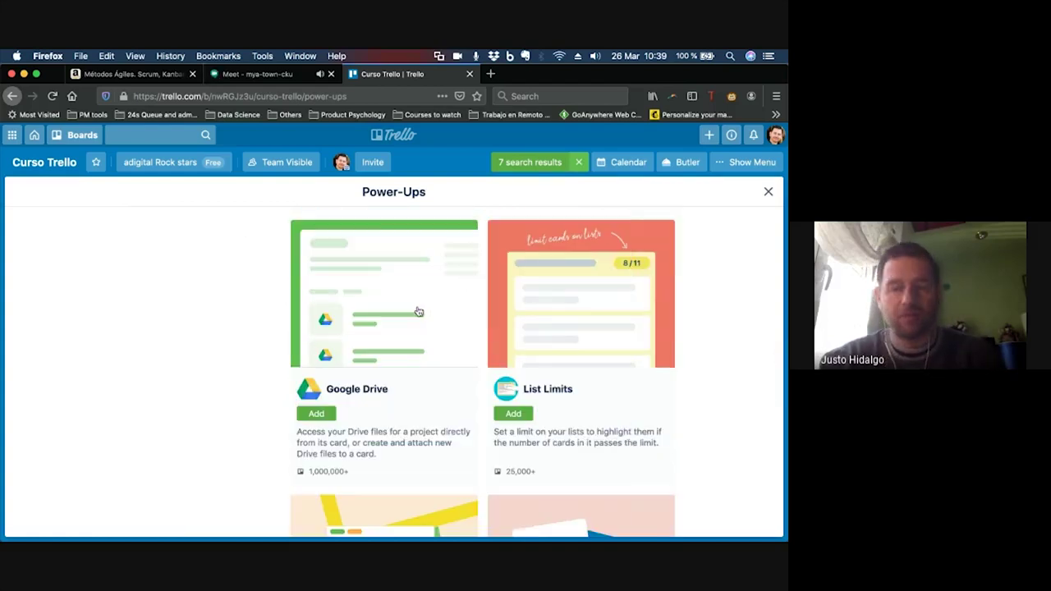
scroll(394, 331, "up", 5)
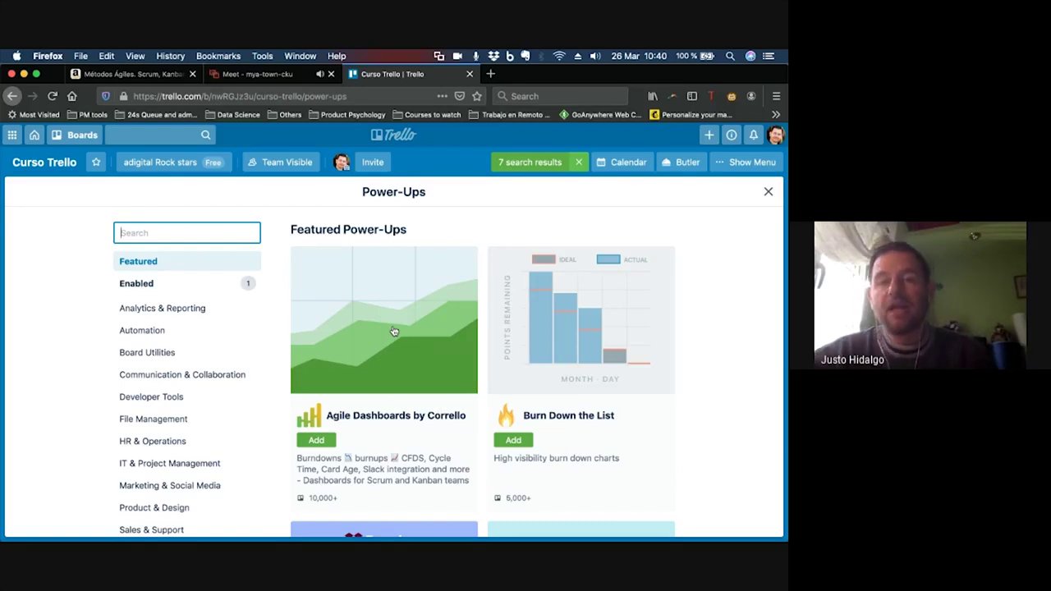
key("super+t")
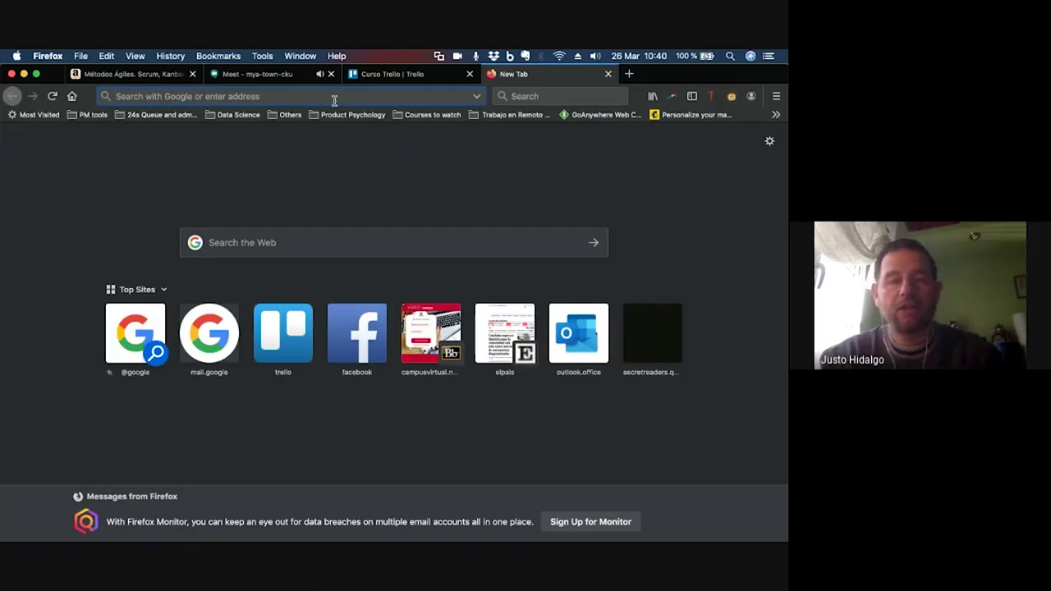
Step: Load ifttt.com in the new Firefox tab
type("ifttt")
key("Return")
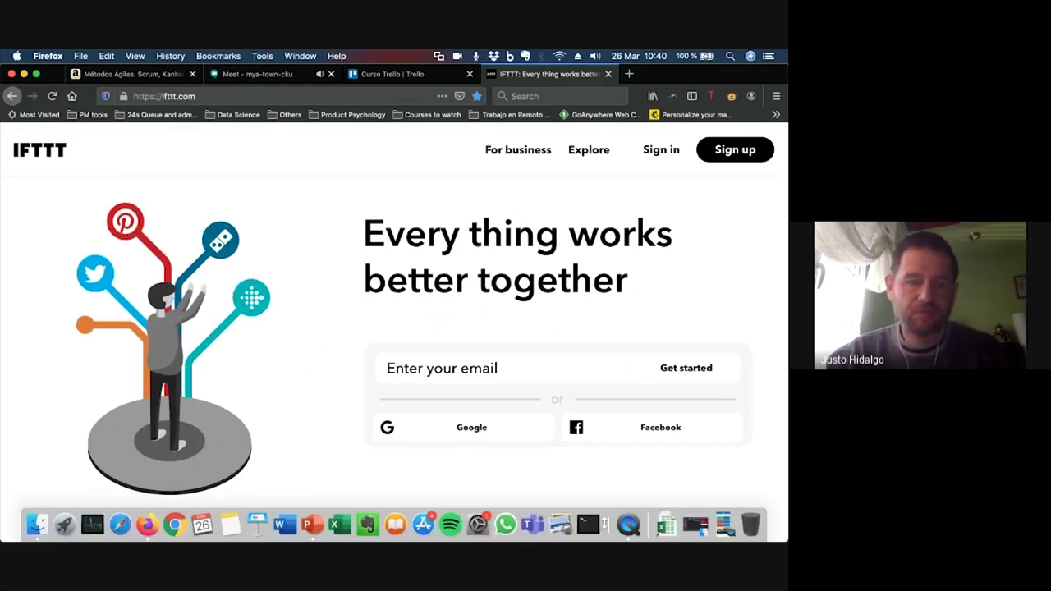
key("super+Tab")
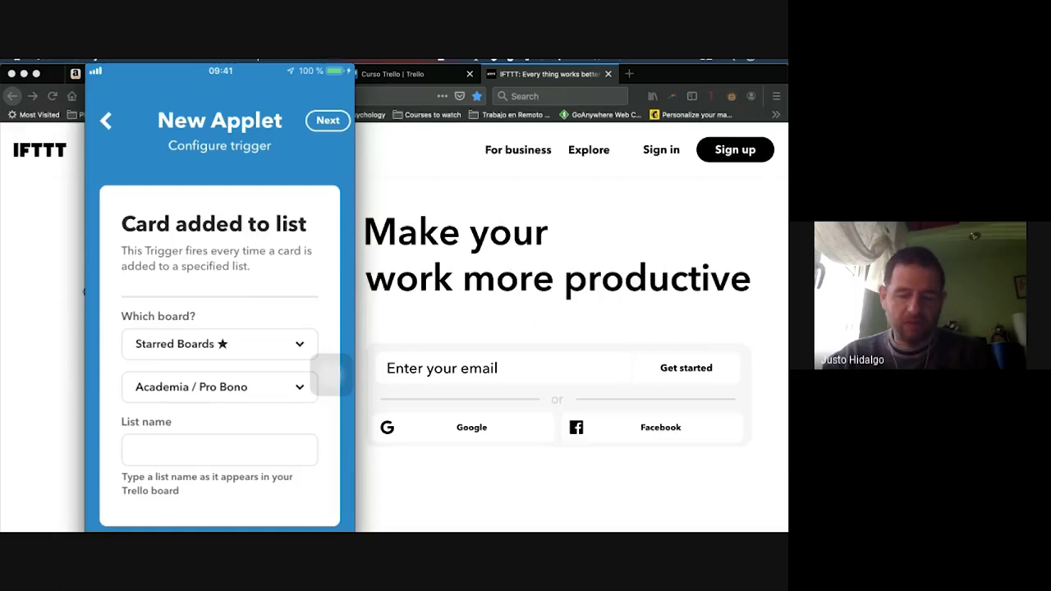
Step: Start entering the list name for the Trello 'Card added to list' trigger
left_click(219, 449)
Step: Set the 'Card added to list' trigger to the Done list and proceed to the action-service picker
type("Done")
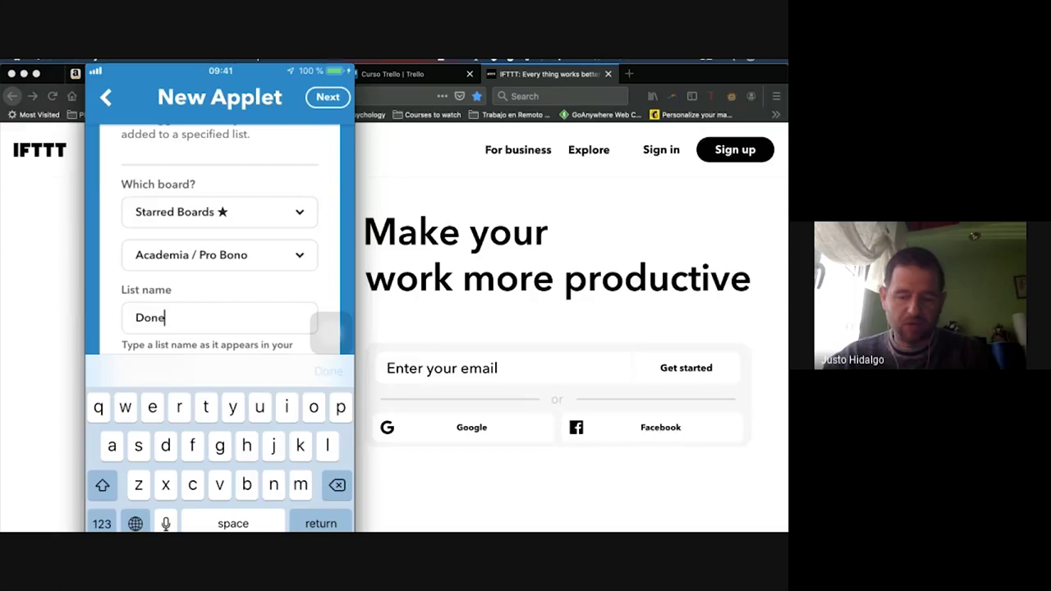
left_click(328, 371)
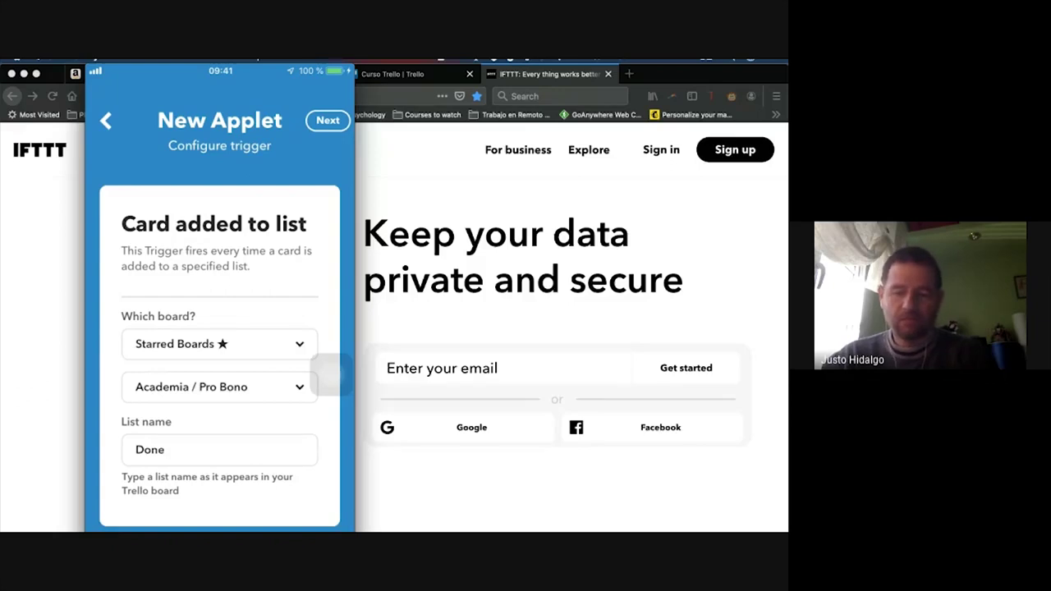
left_click(327, 120)
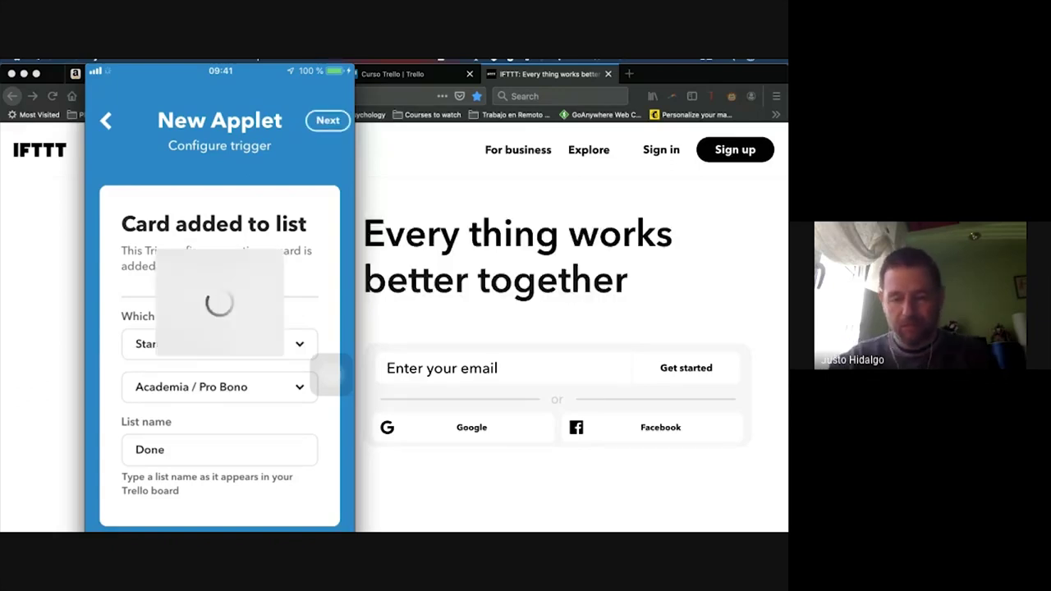
left_click(149, 430)
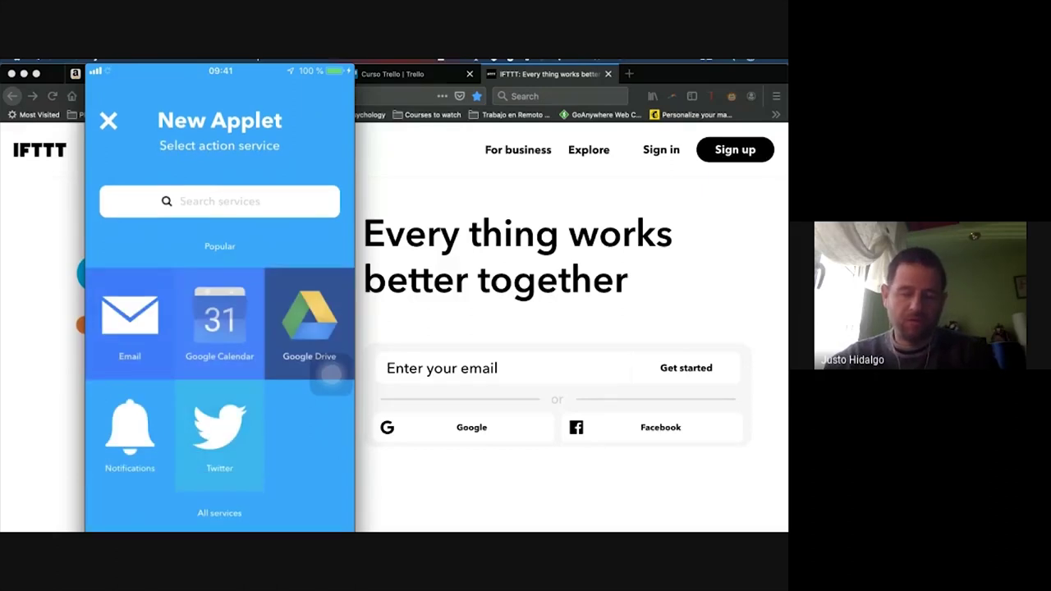
Step: Pick Email as the applet's action service
left_click(130, 323)
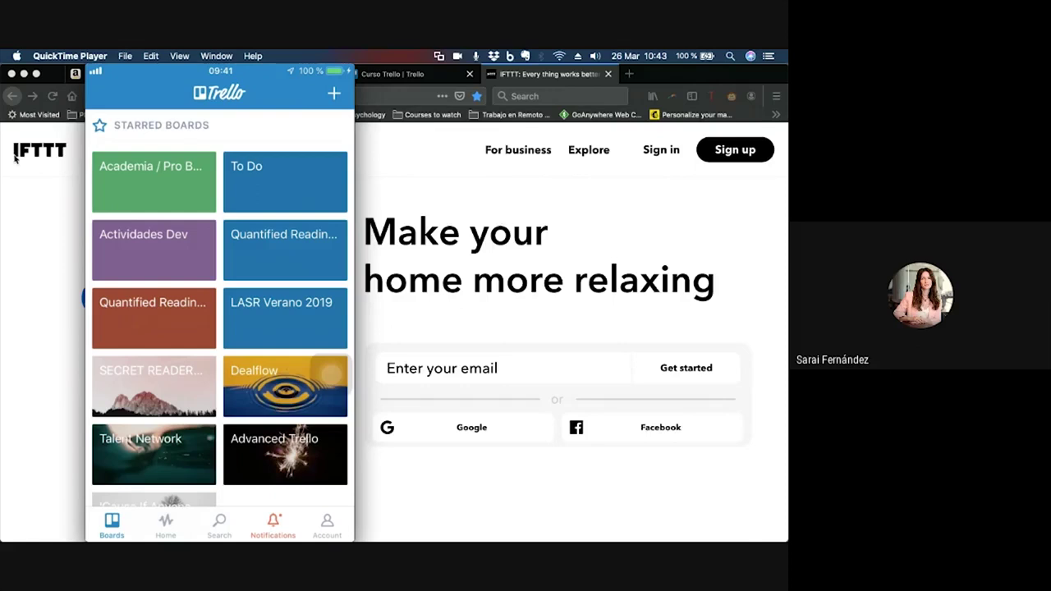
Step: Close the phone mirror and return to the 'Curso Trello | Trello' tab in Firefox
key("super+w")
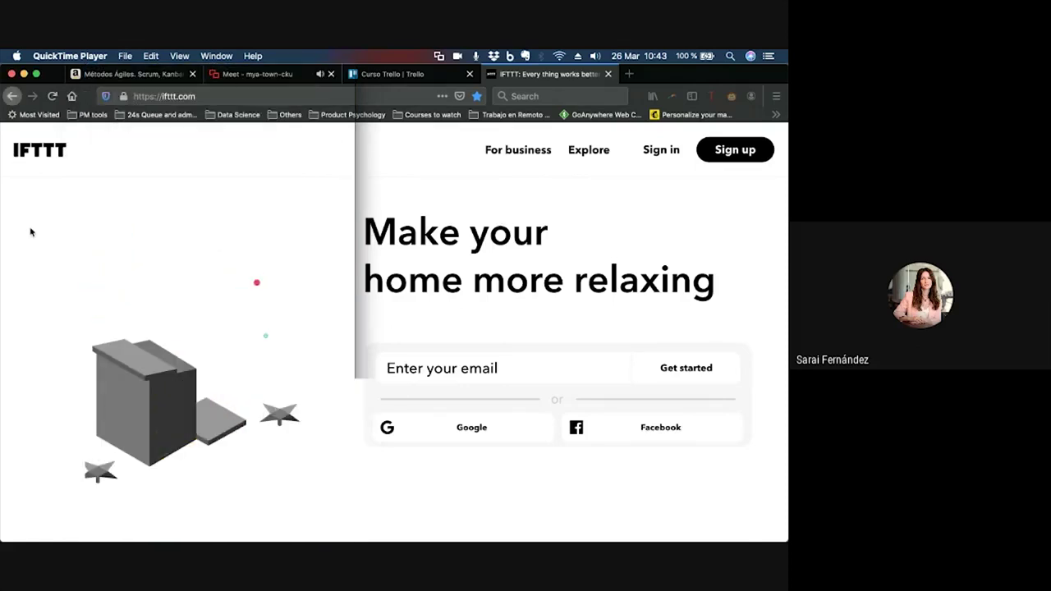
left_click(28, 230)
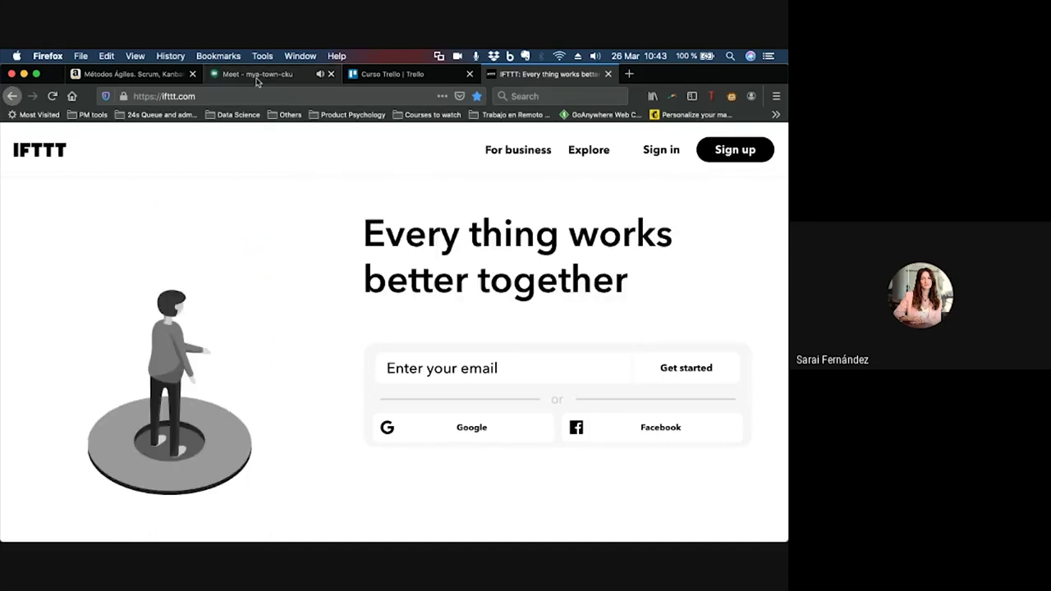
left_click(383, 76)
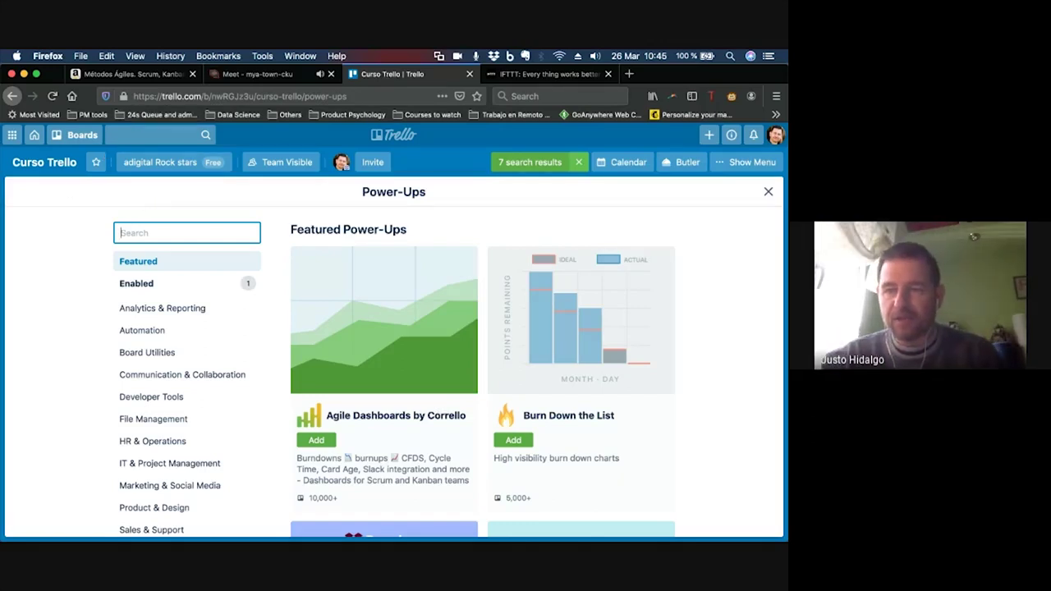
Step: Dismiss Power-Ups and open Email-to-board Settings under the board menu's More options
key("Escape")
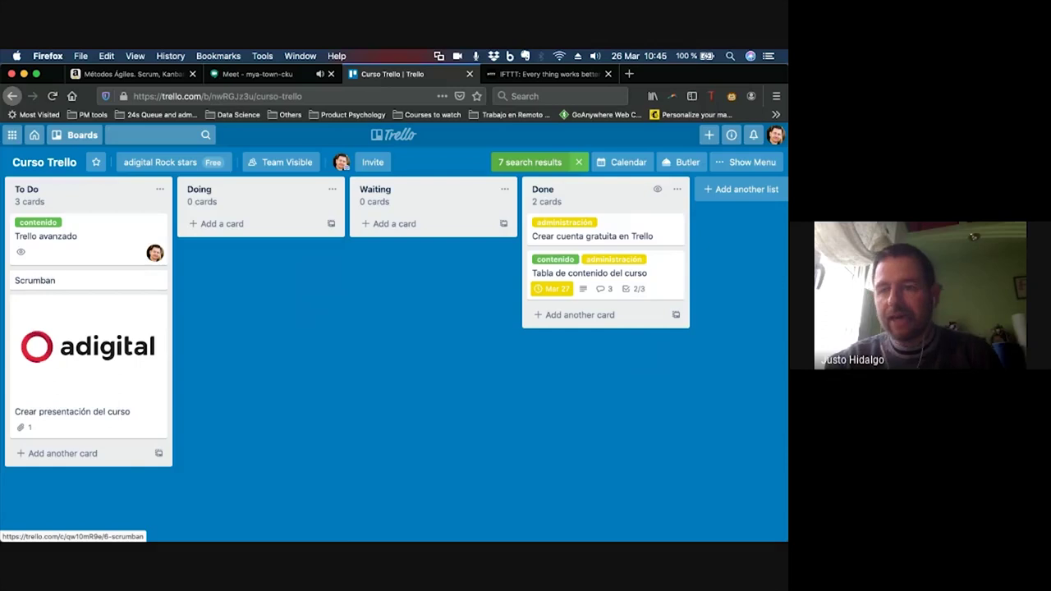
left_click(752, 162)
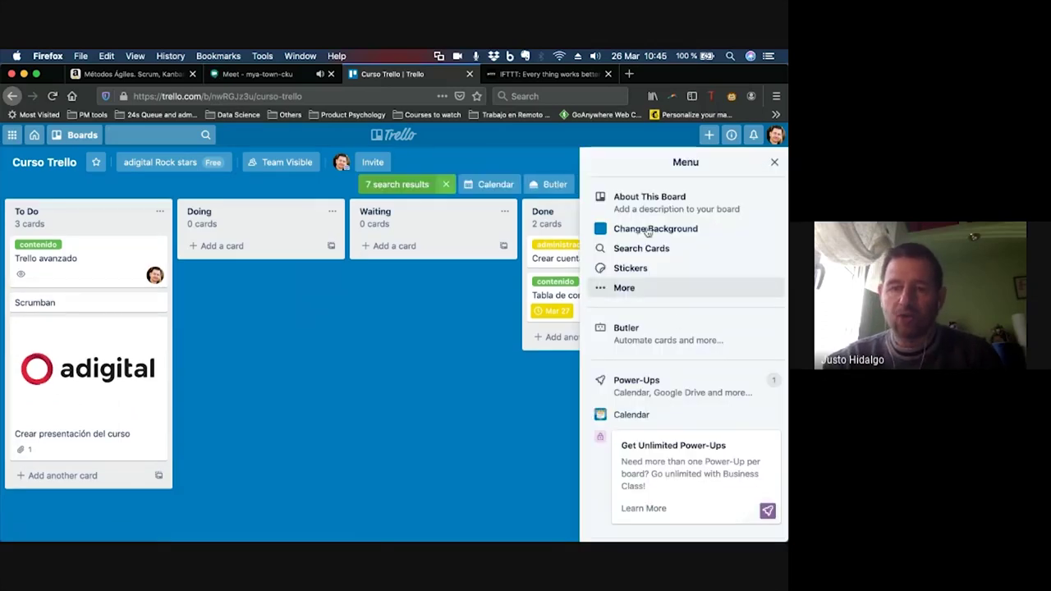
left_click(622, 289)
scroll(640, 359, "down", 2)
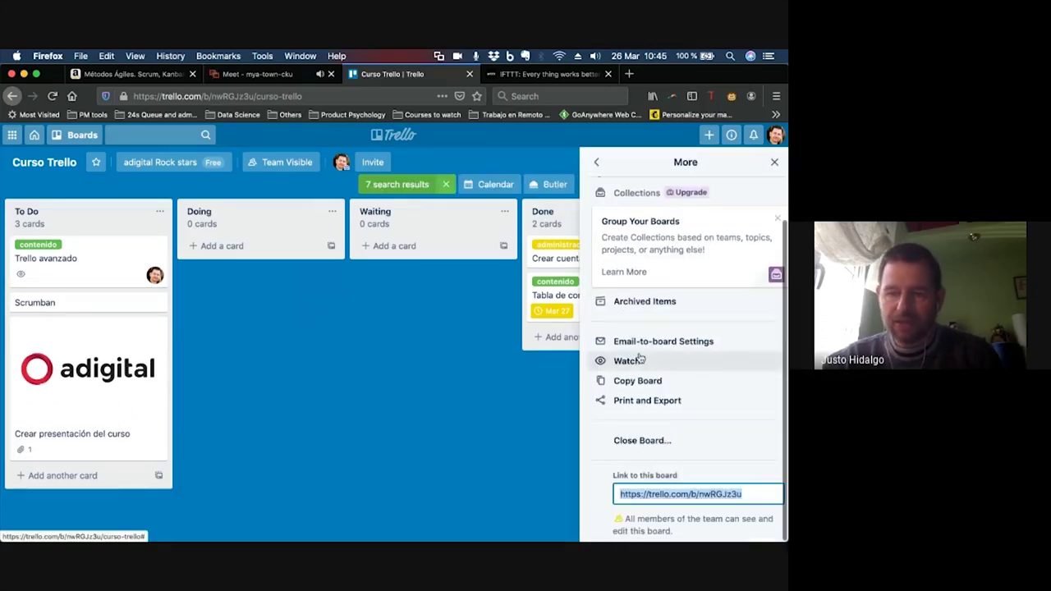
left_click(675, 340)
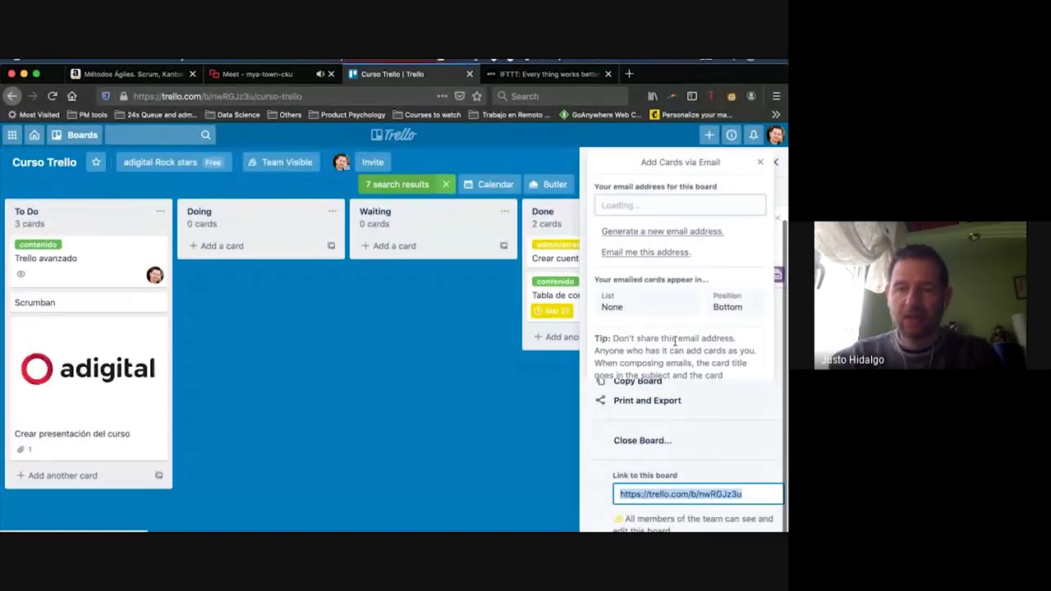
Step: Copy the board's email address for the To Do list, then close the board menu
left_click(633, 205)
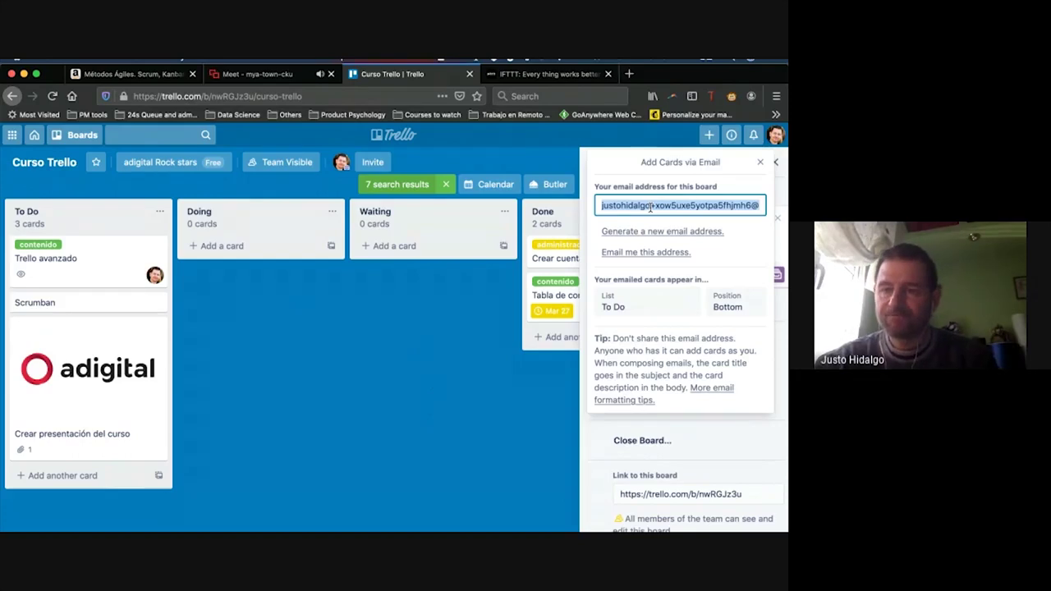
key("Escape")
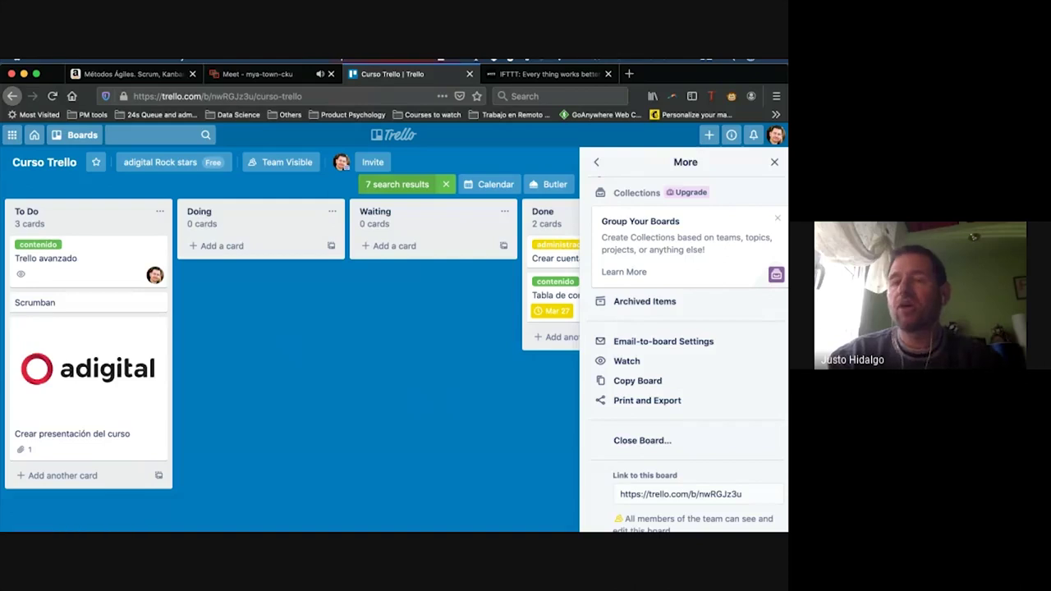
left_click(774, 162)
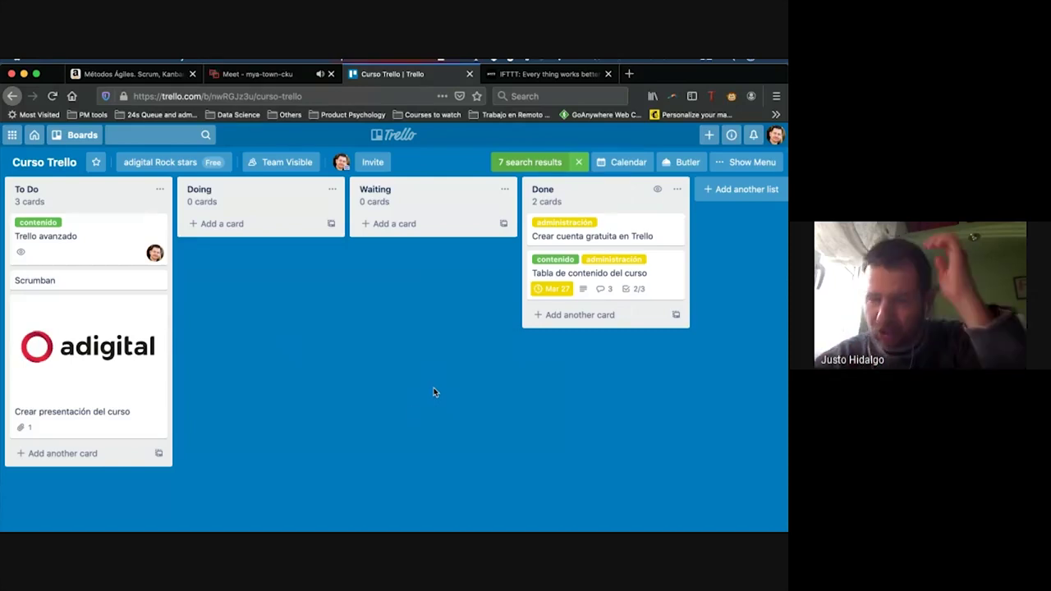
Step: Start the PRES_adigital.Trello_EN_20200326 slideshow from the current slide and advance to 'Scrum y Kanban'
mouse_move(553, 527)
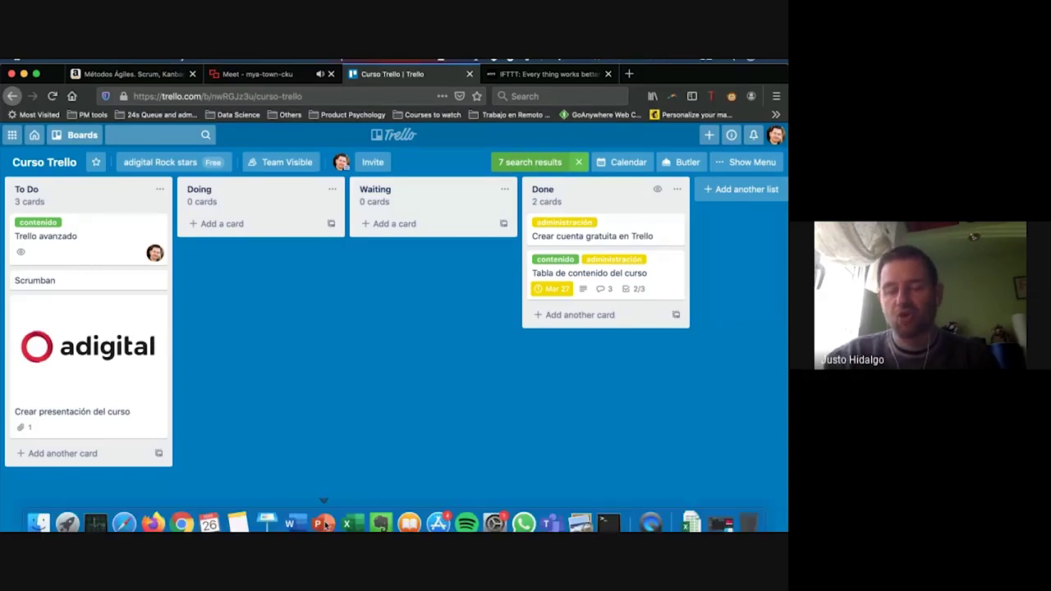
left_click(329, 520)
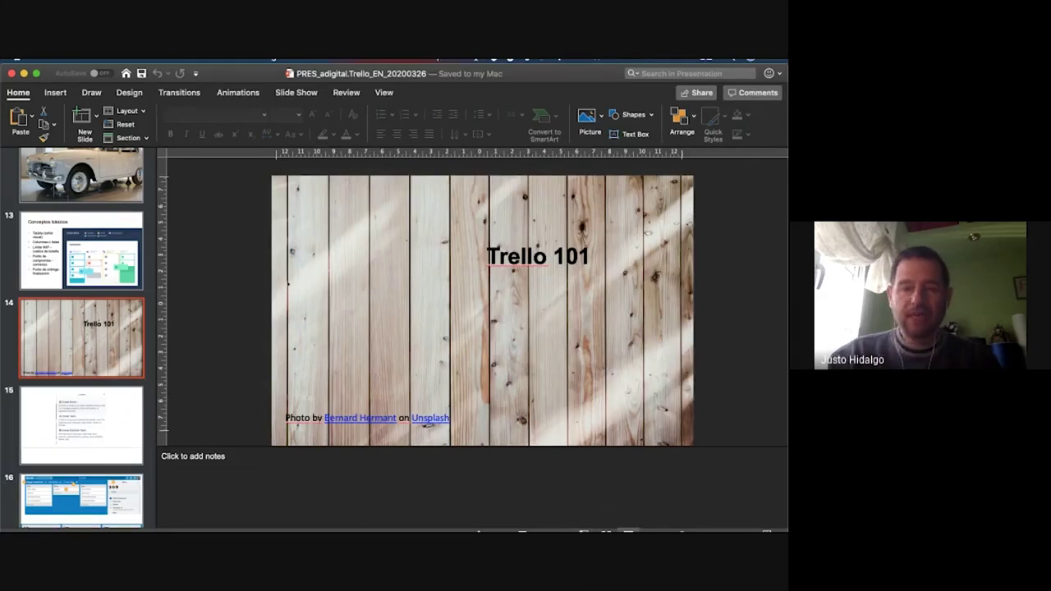
key("super+Return")
key("Right")
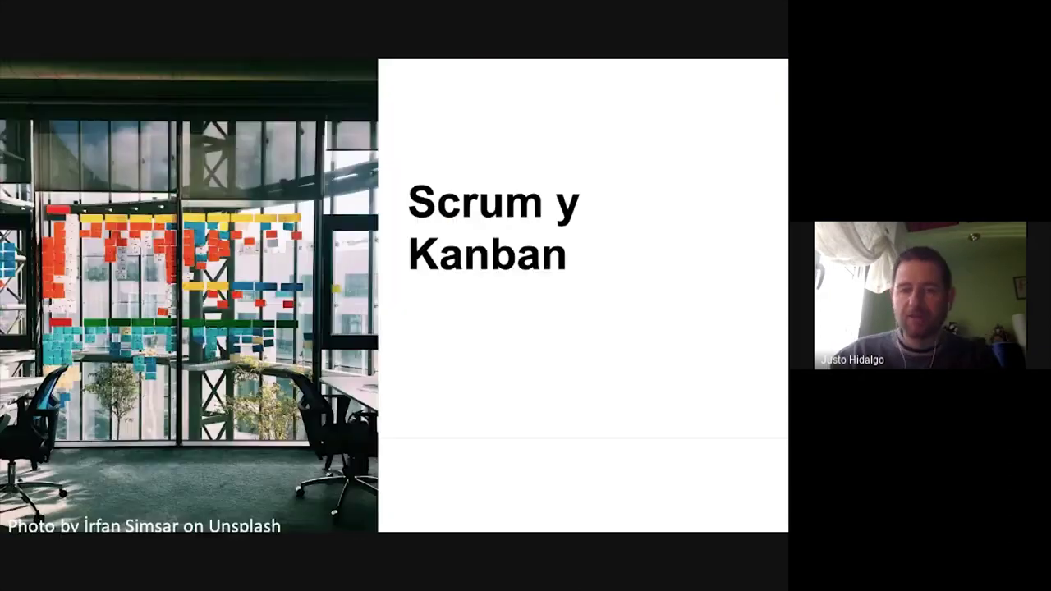
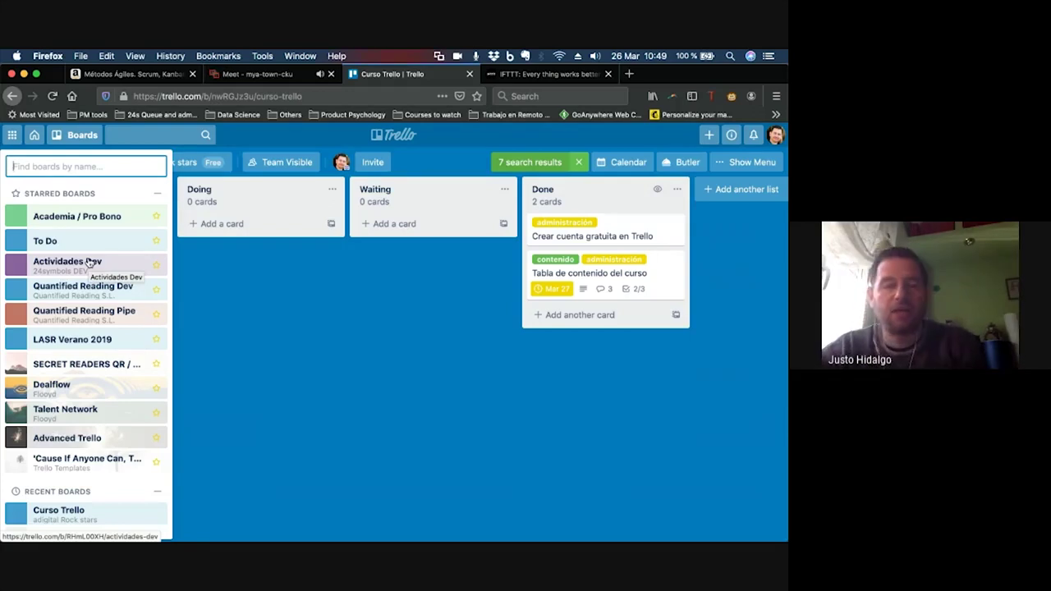
Step: Open the starred 'Actividades Dev' board from the Boards drawer
left_click(89, 261)
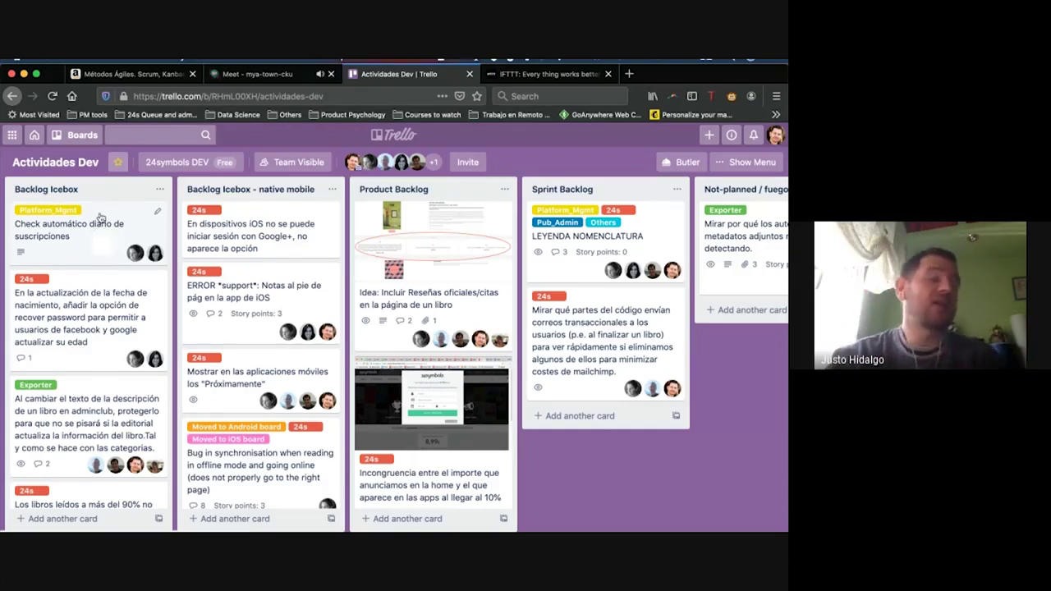
scroll(92, 308, "down", 10)
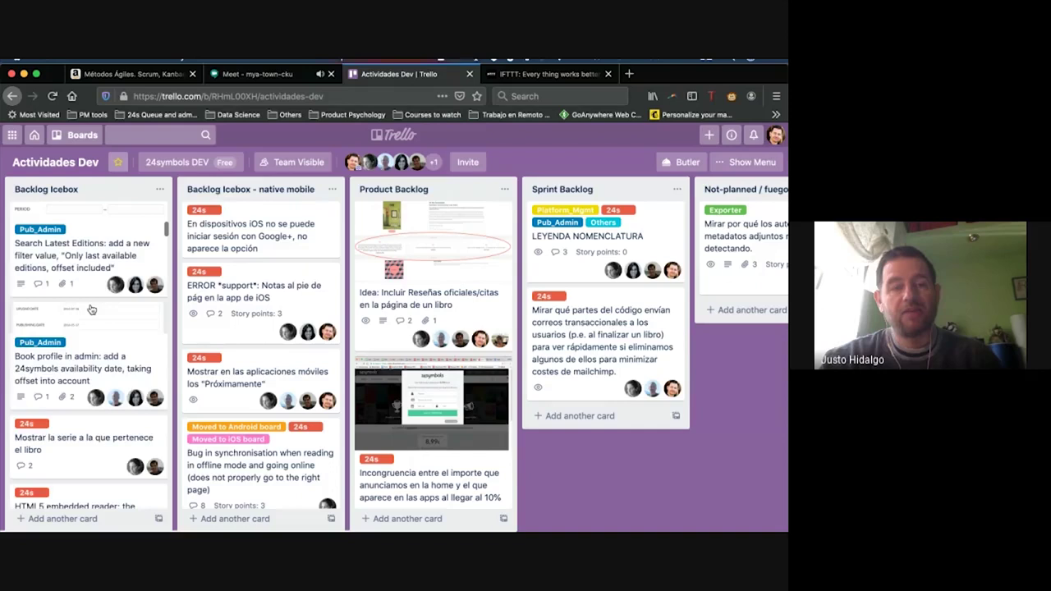
scroll(92, 307, "down", 10)
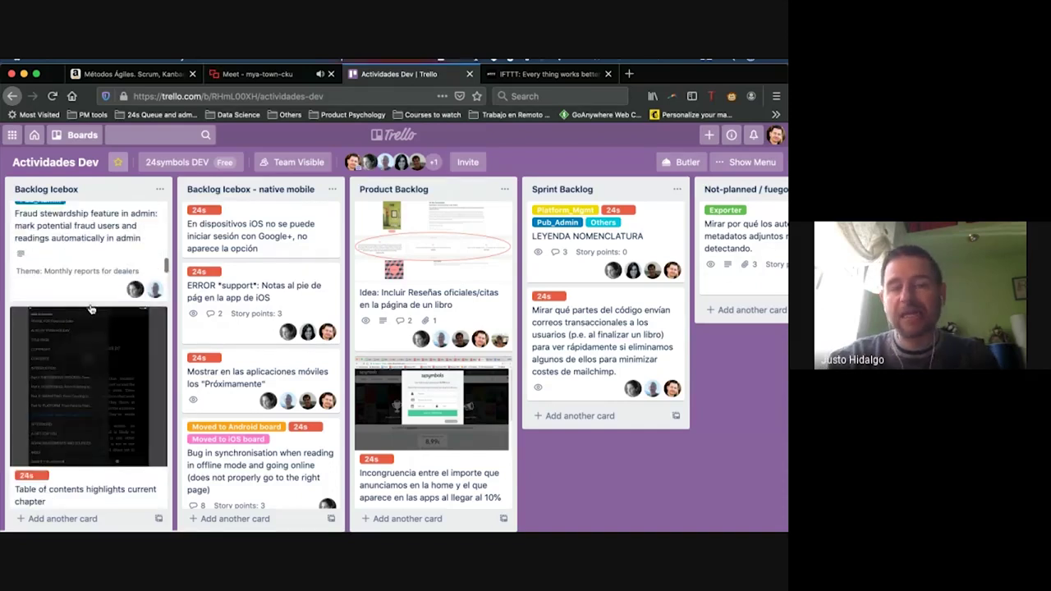
scroll(93, 308, "down", 10)
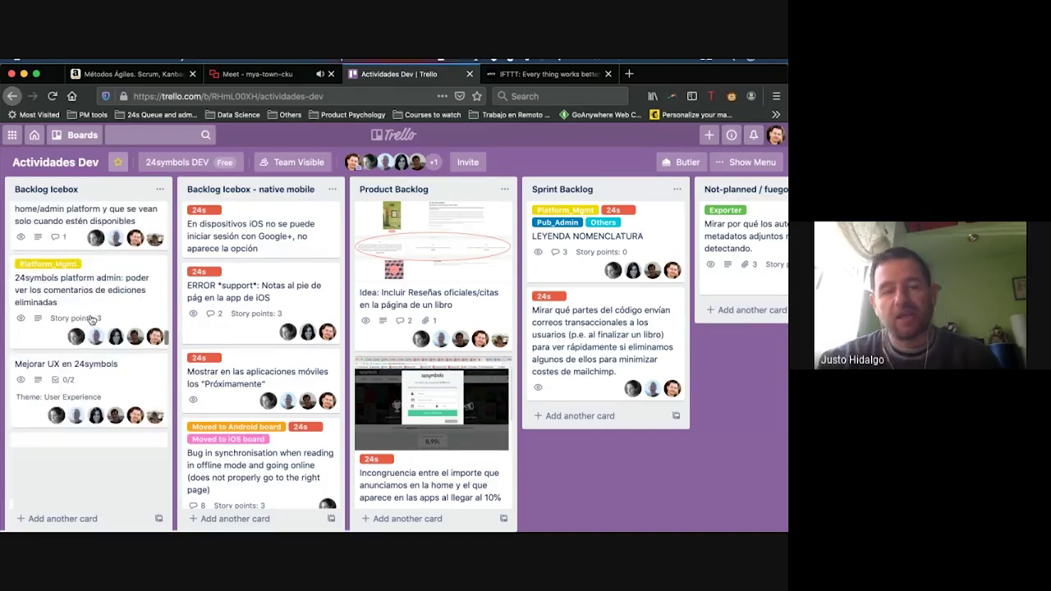
scroll(92, 320, "down", 5)
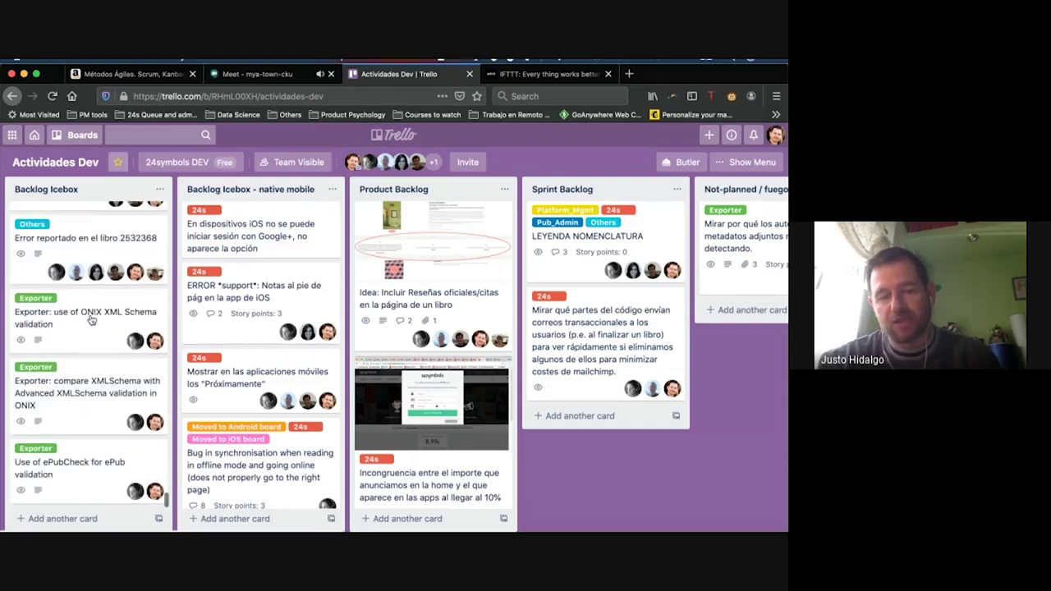
scroll(92, 320, "up", 20)
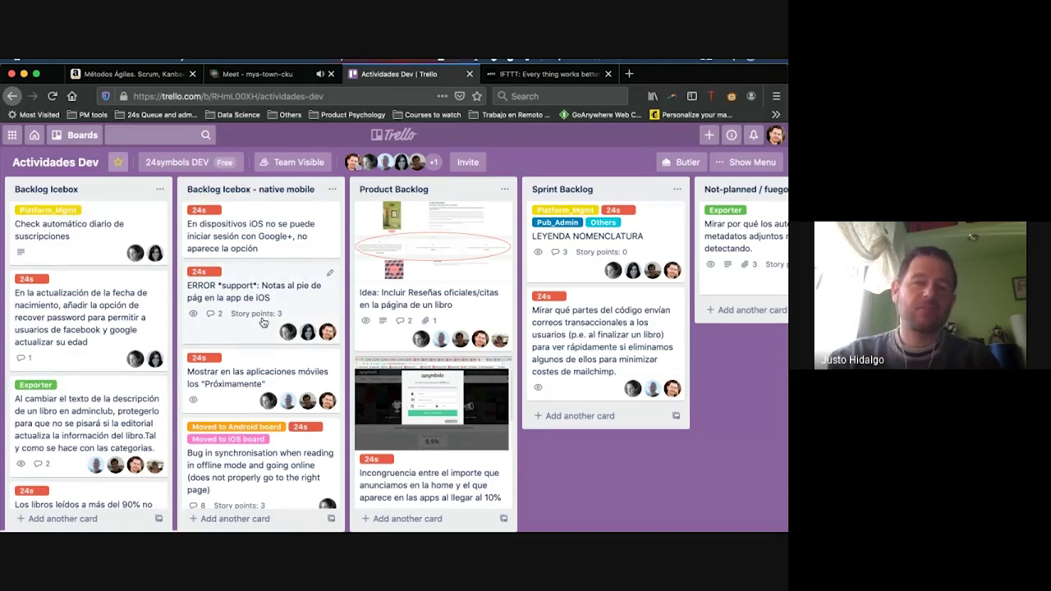
scroll(263, 322, "right", 5)
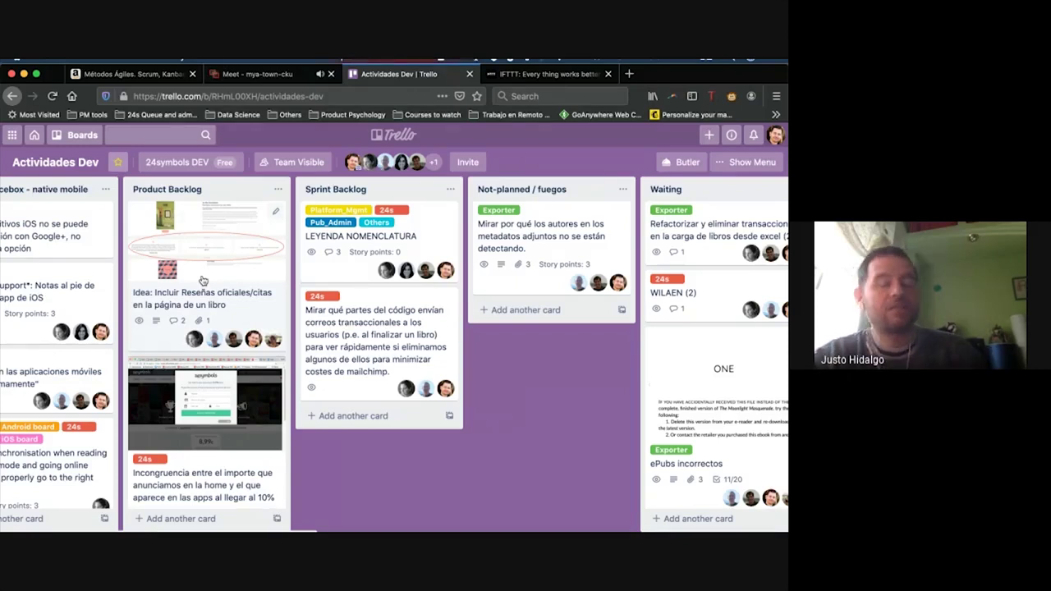
scroll(203, 281, "left", 3)
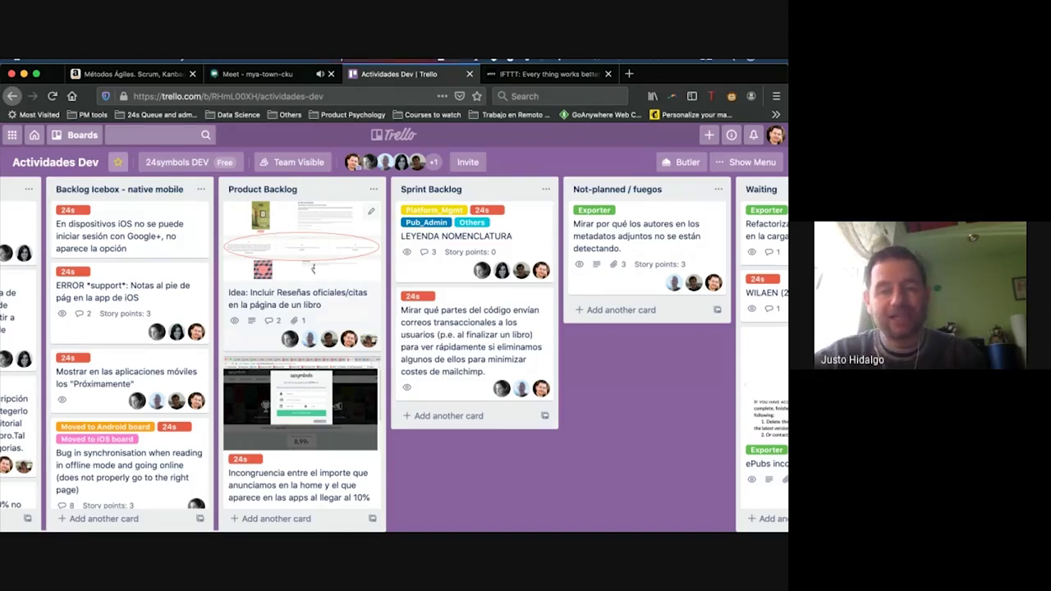
scroll(315, 270, "down", 10)
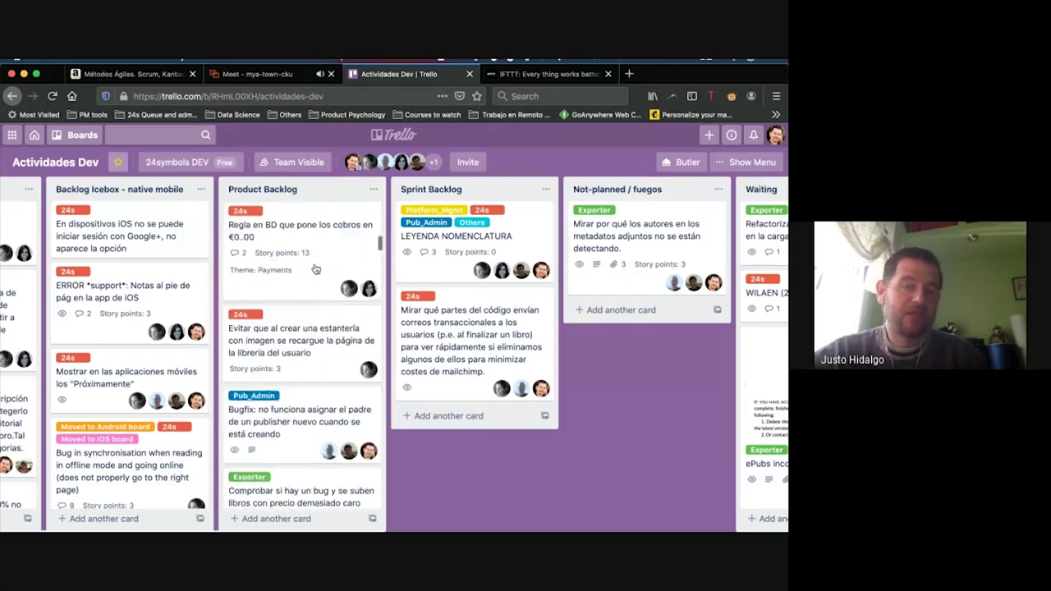
scroll(315, 270, "down", 15)
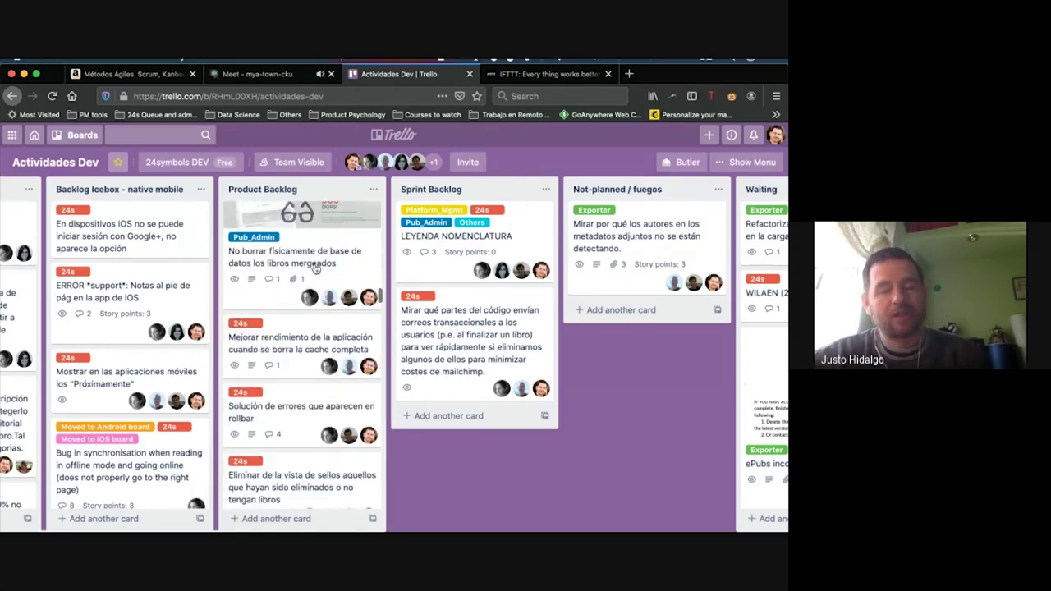
scroll(315, 269, "down", 15)
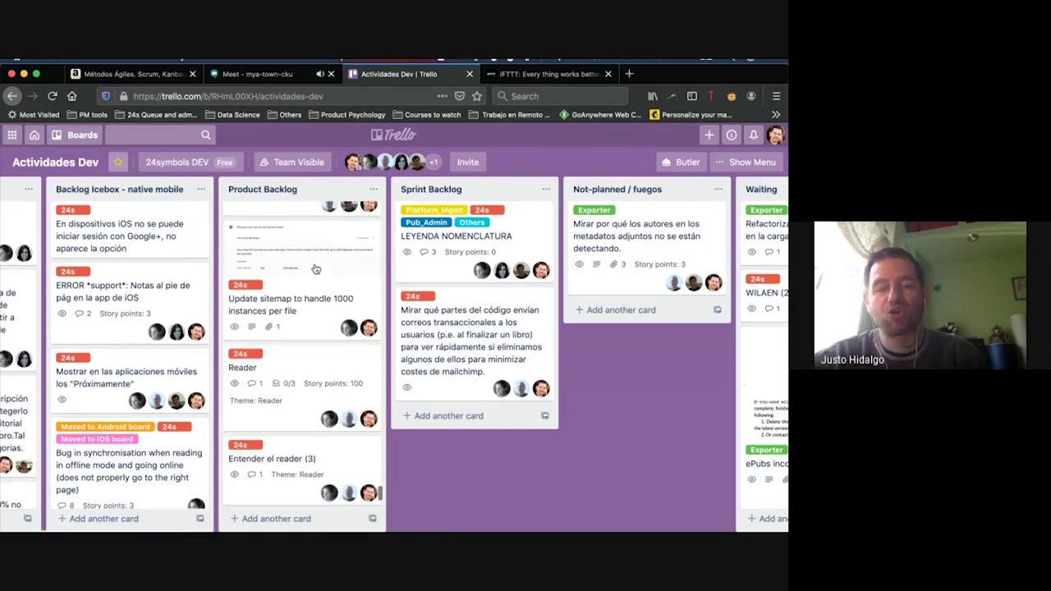
scroll(315, 269, "up", 20)
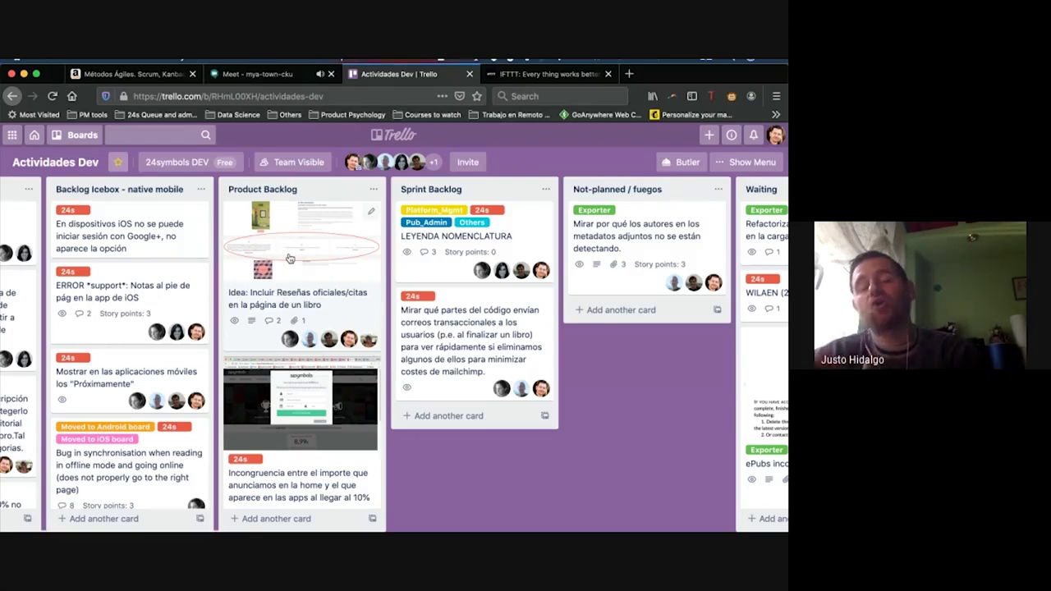
scroll(289, 259, "right", 1)
scroll(289, 258, "right", 3)
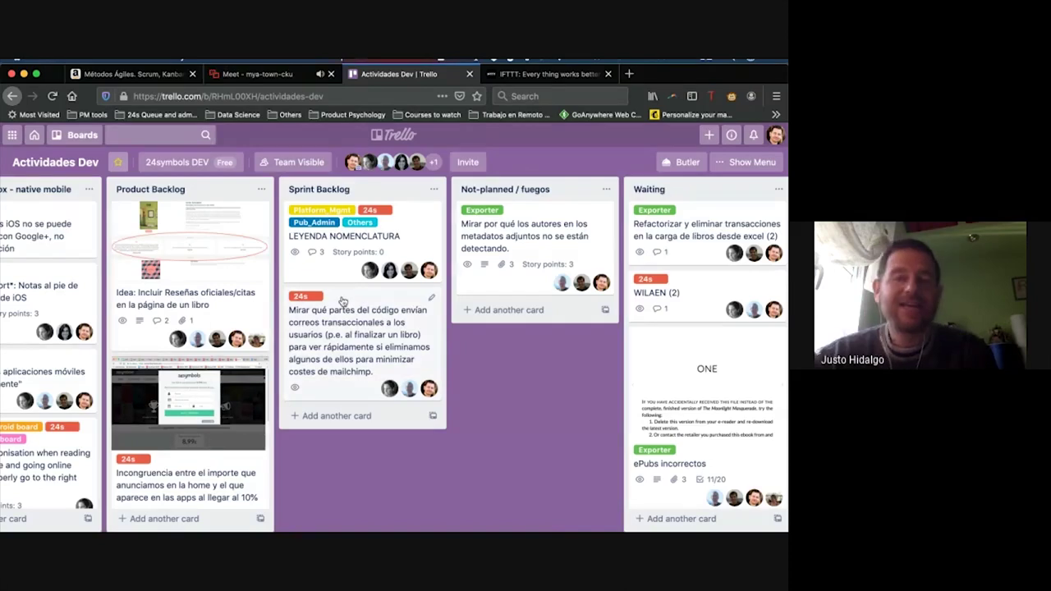
scroll(343, 301, "right", 3)
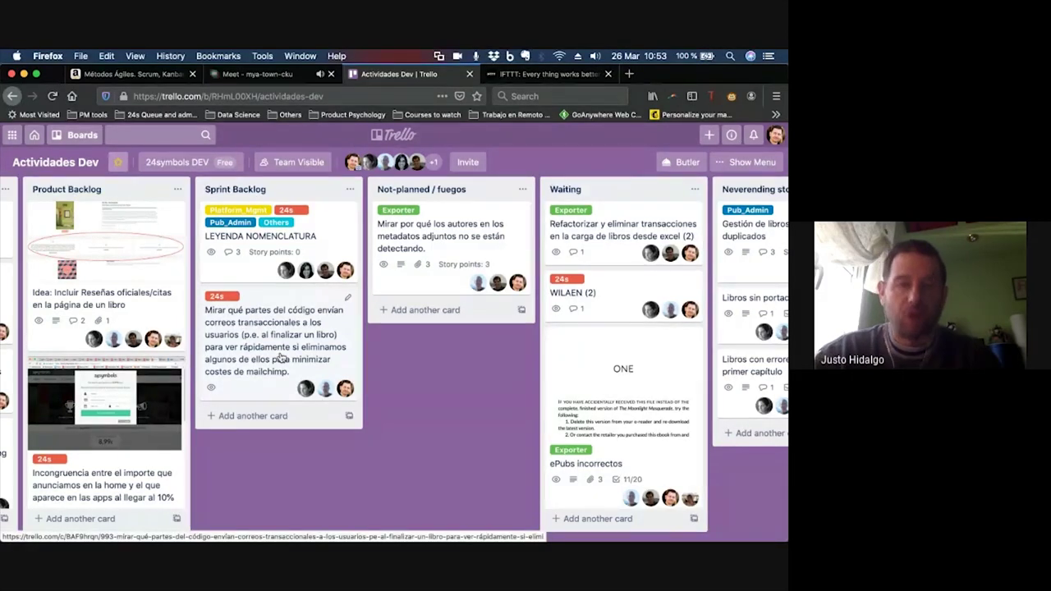
scroll(279, 358, "right", 3)
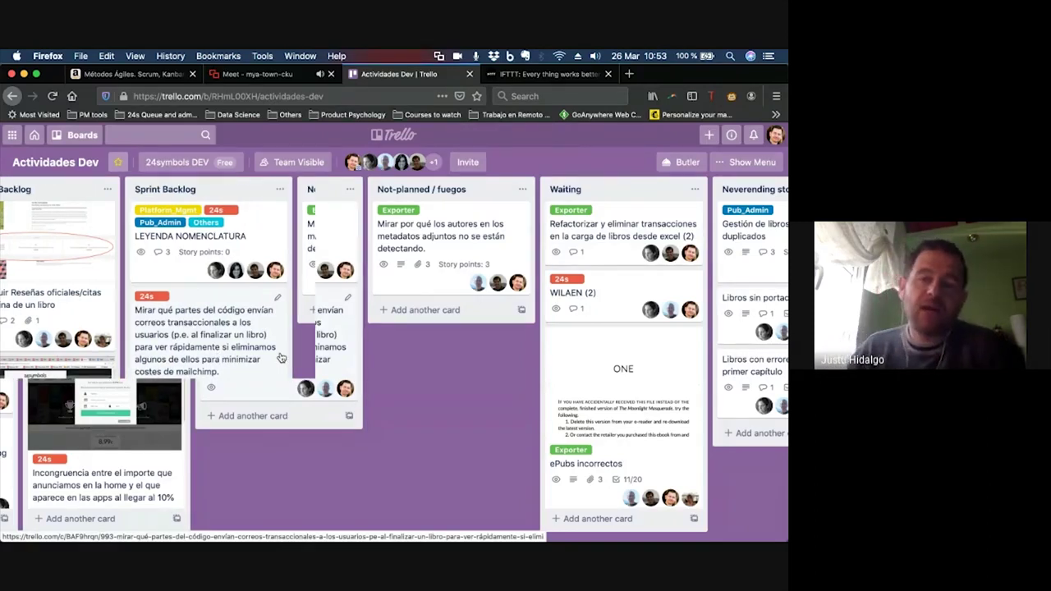
scroll(279, 357, "right", 3)
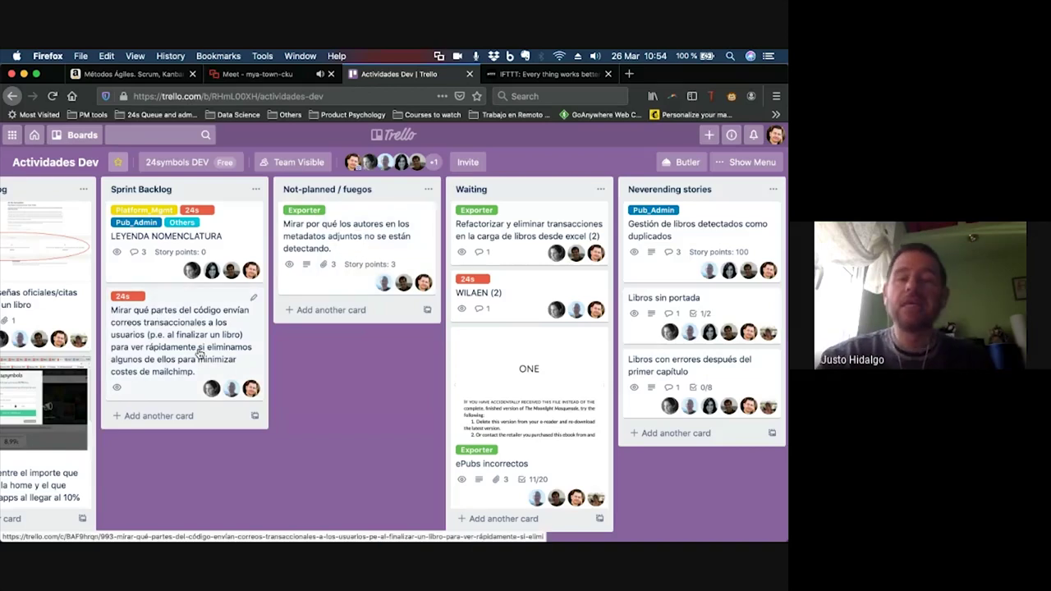
scroll(199, 353, "left", 2)
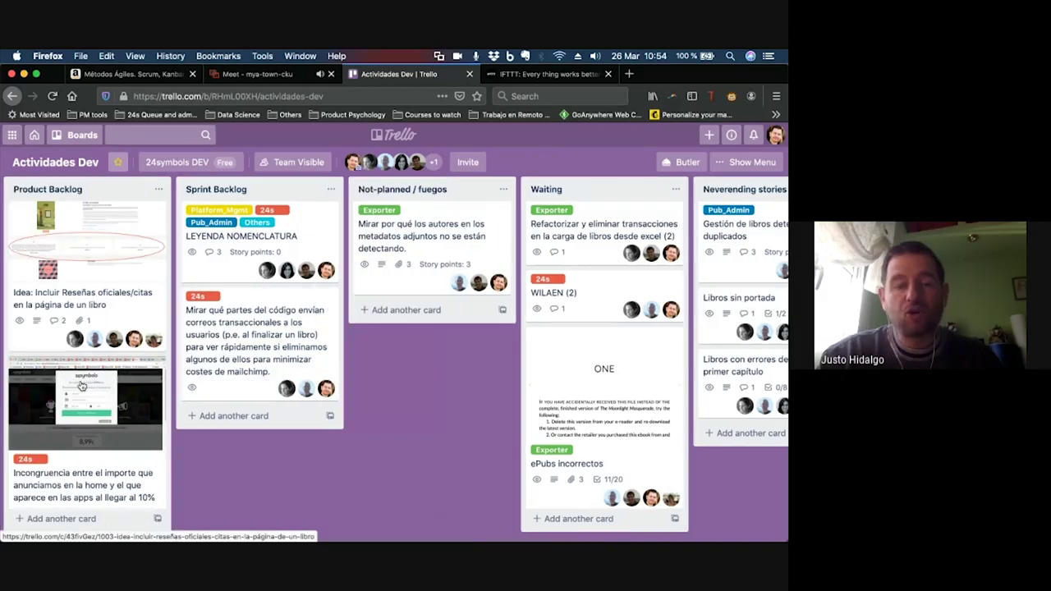
scroll(81, 386, "down", 10)
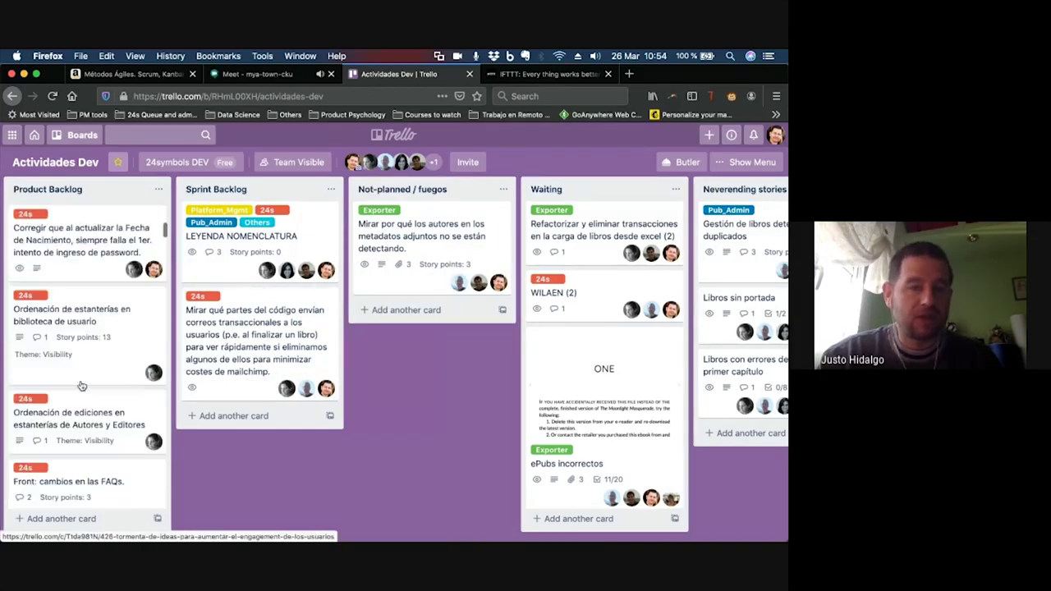
scroll(82, 386, "up", 10)
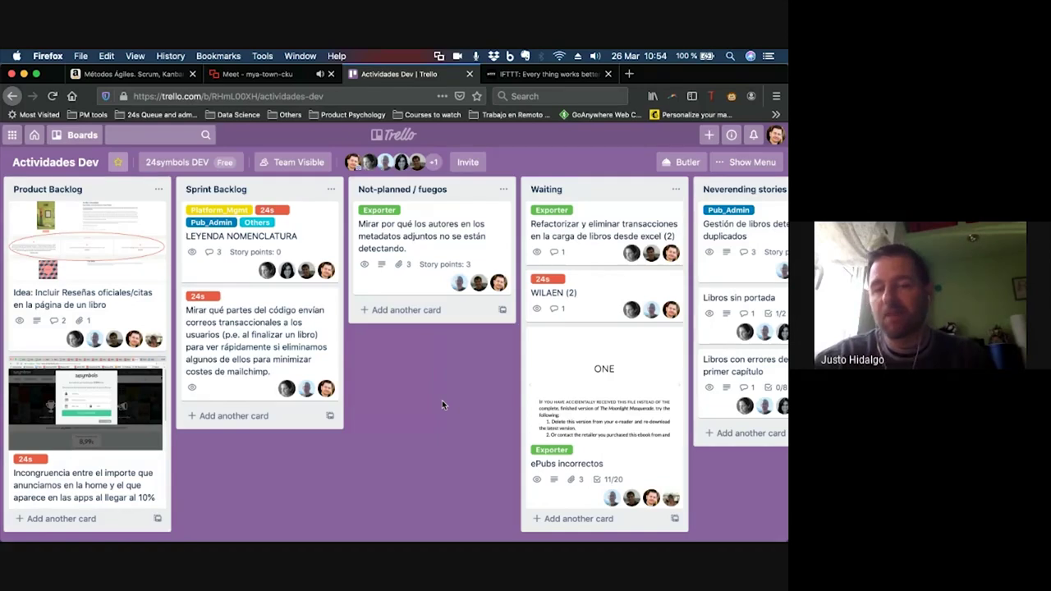
scroll(442, 400, "right", 2)
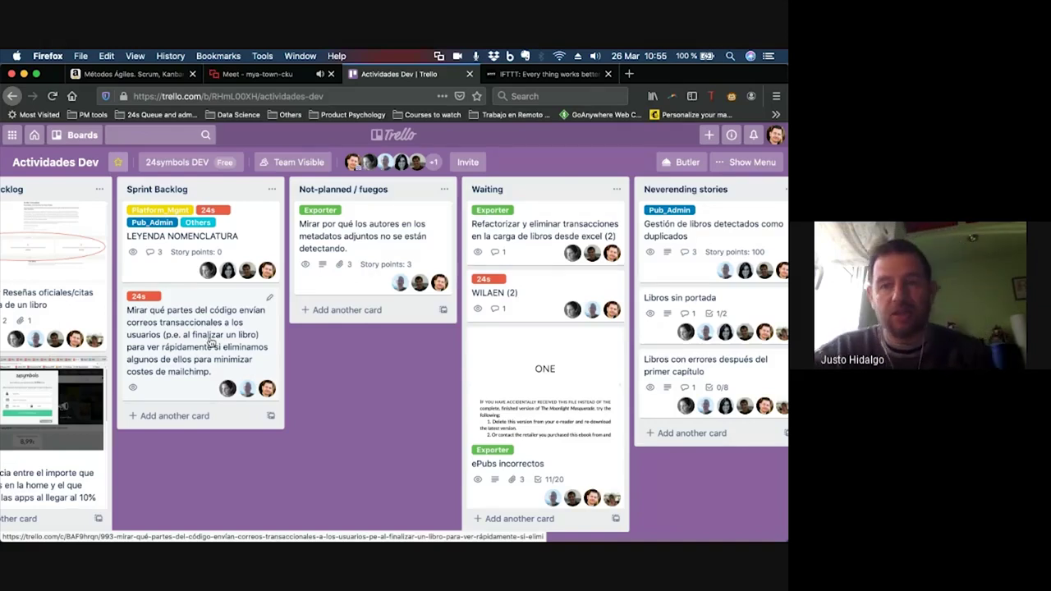
scroll(320, 410, "right", 3)
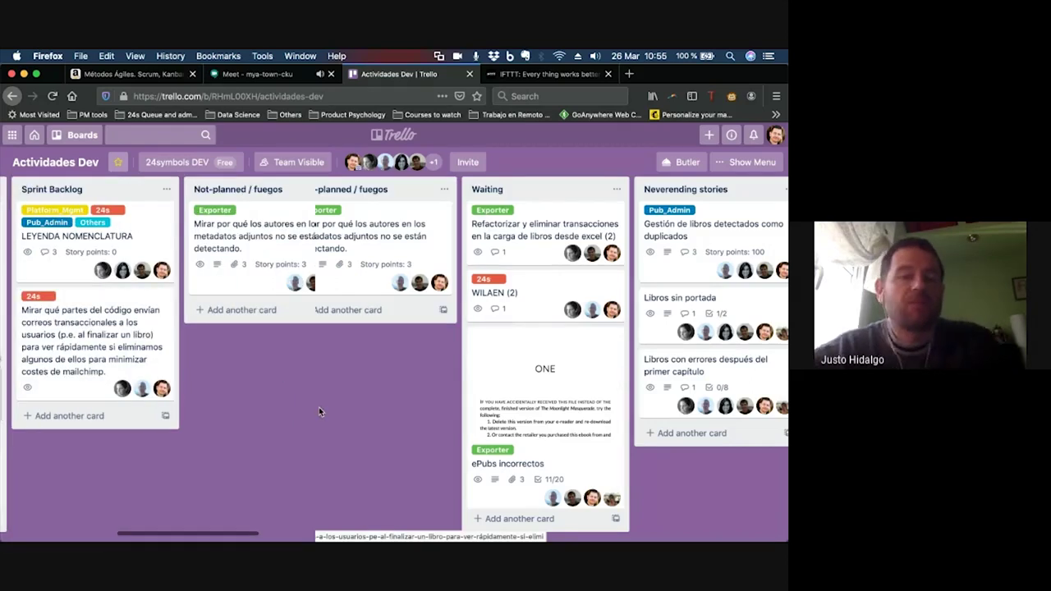
scroll(334, 424, "right", 1)
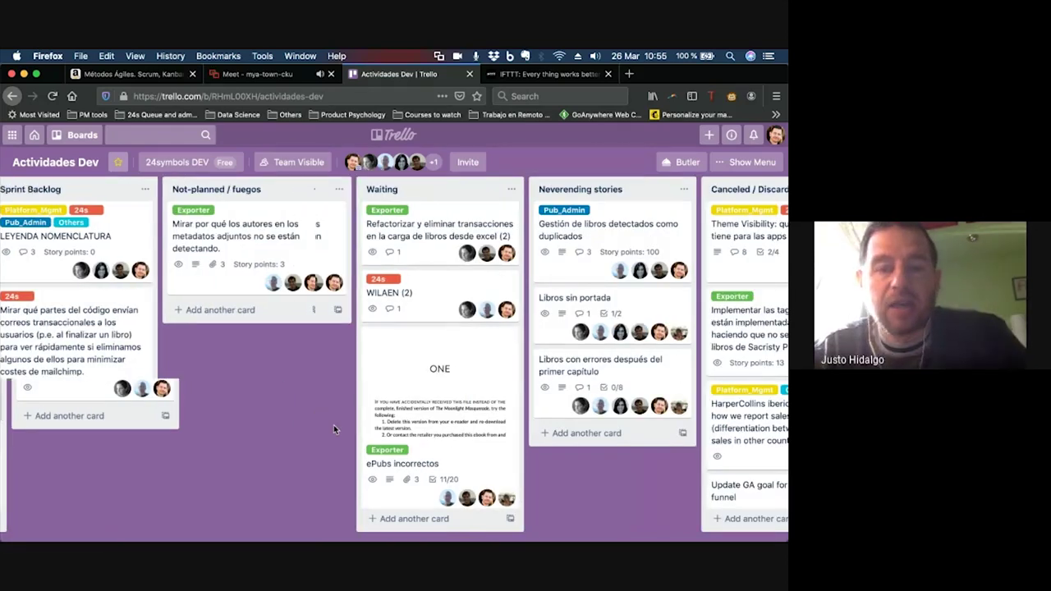
scroll(334, 424, "right", 2)
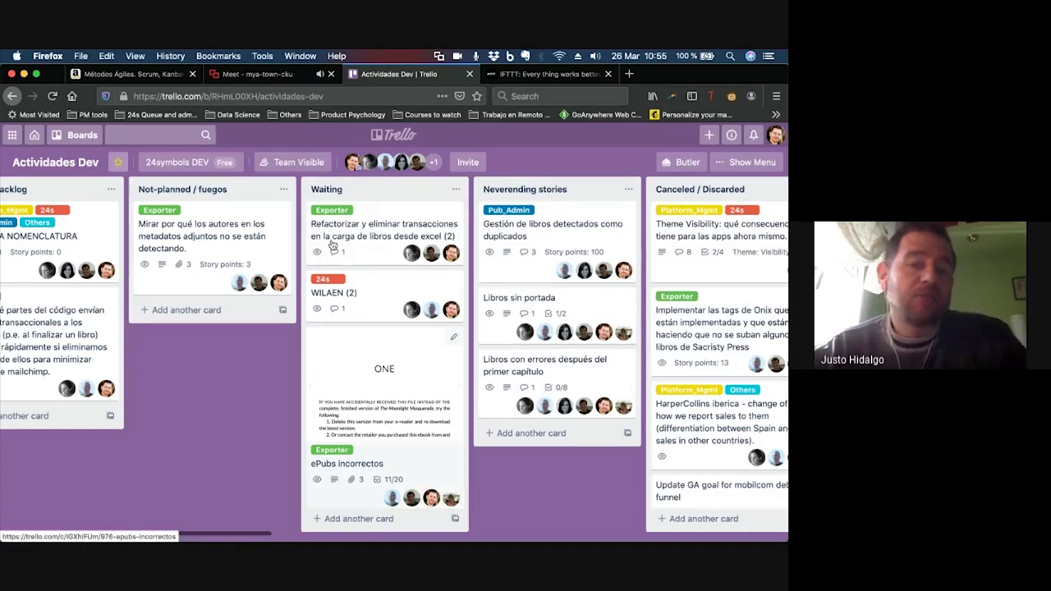
scroll(332, 245, "right", 5)
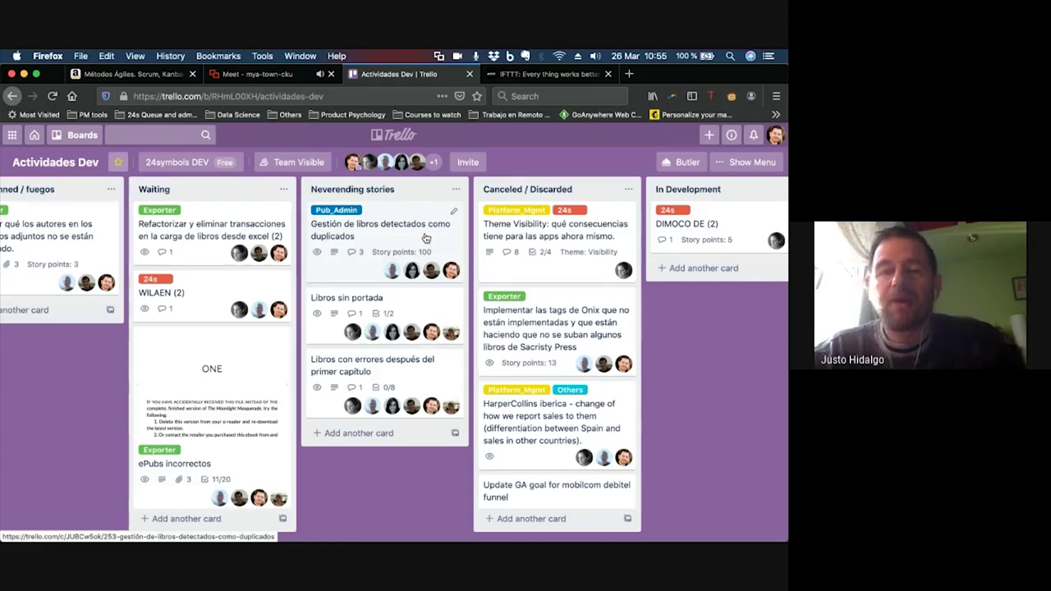
scroll(425, 238, "right", 3)
scroll(425, 238, "down", 3)
scroll(425, 238, "up", 2)
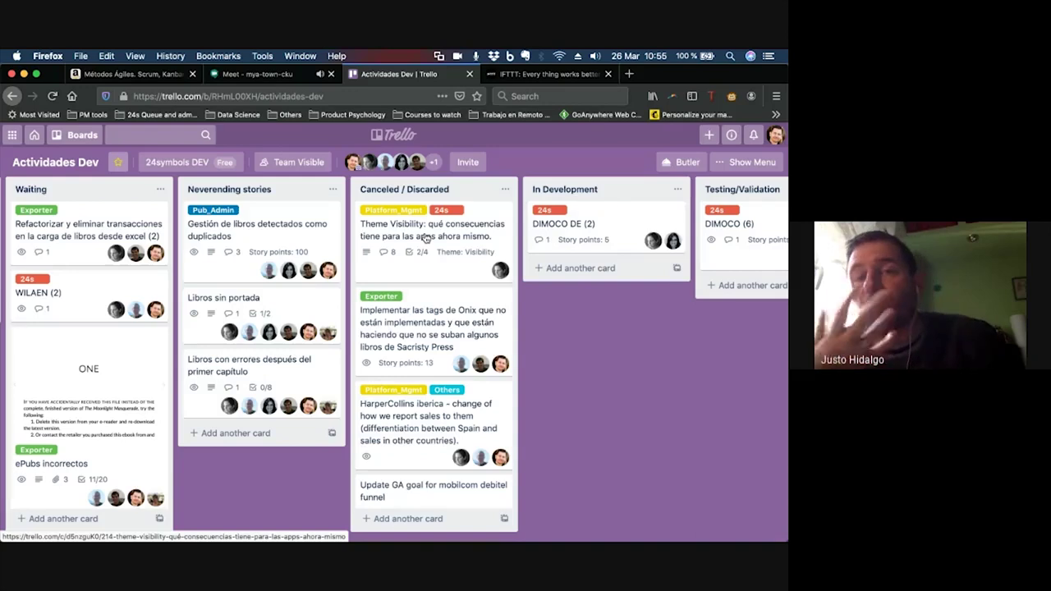
scroll(426, 238, "right", 5)
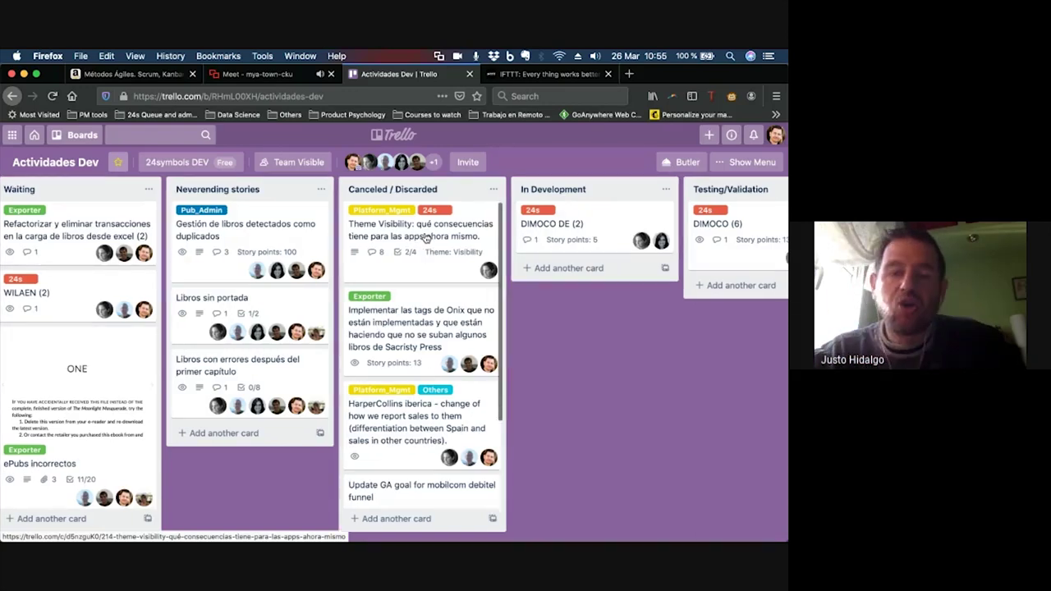
scroll(450, 230, "right", 5)
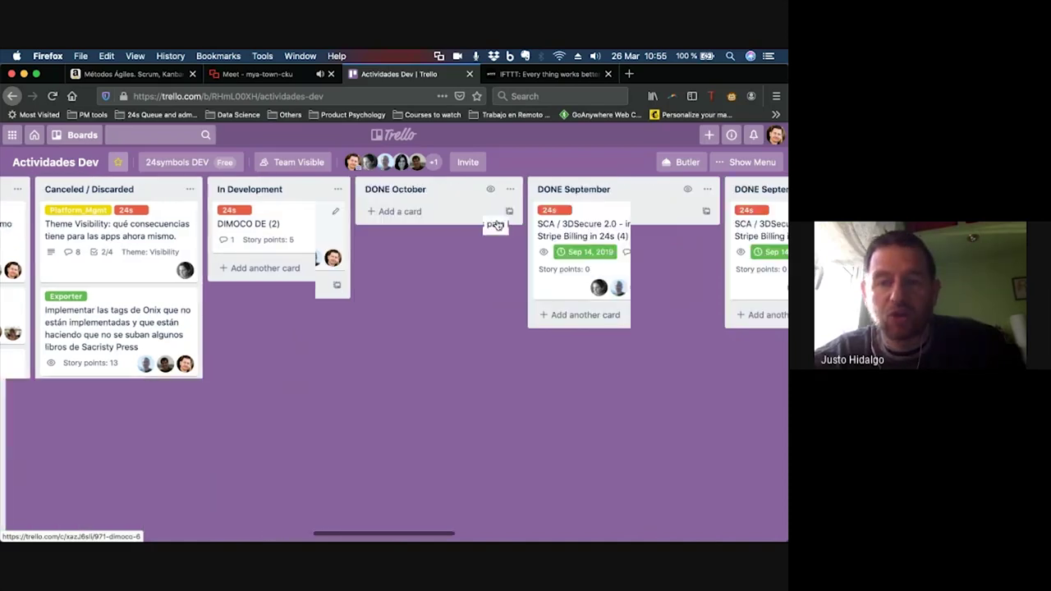
Step: Scroll right across the Actividades Dev board through the monthly DONE lists
scroll(498, 225, "right", 12)
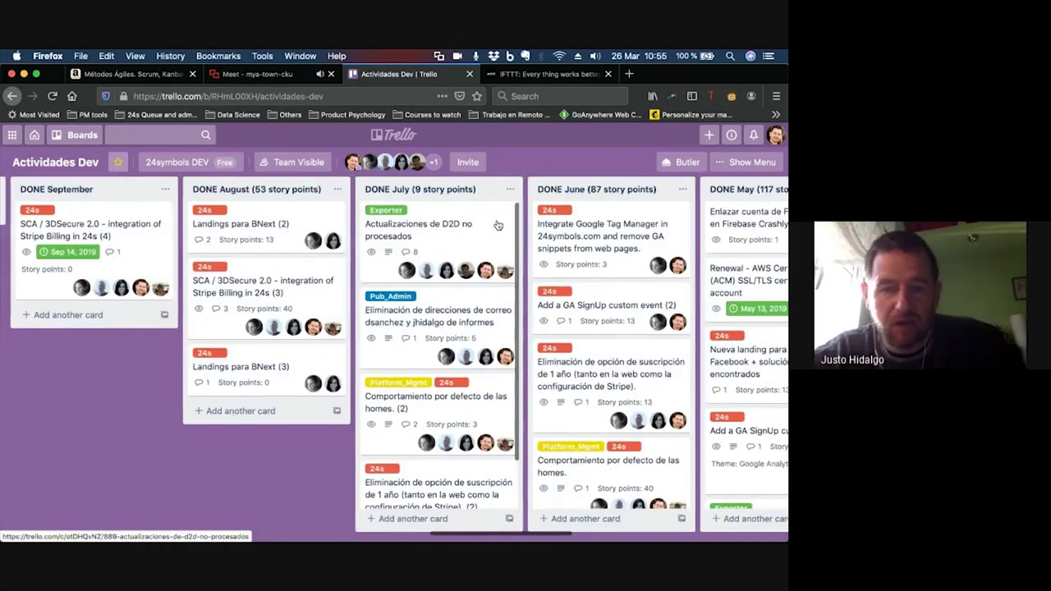
scroll(497, 225, "right", 7)
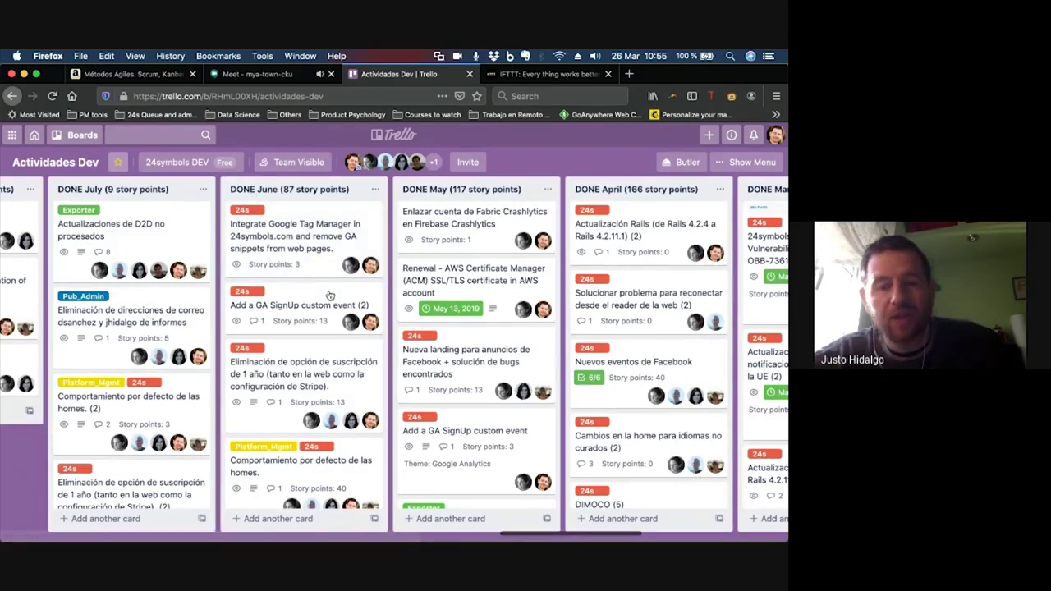
scroll(333, 300, "down", 5)
scroll(333, 303, "up", 5)
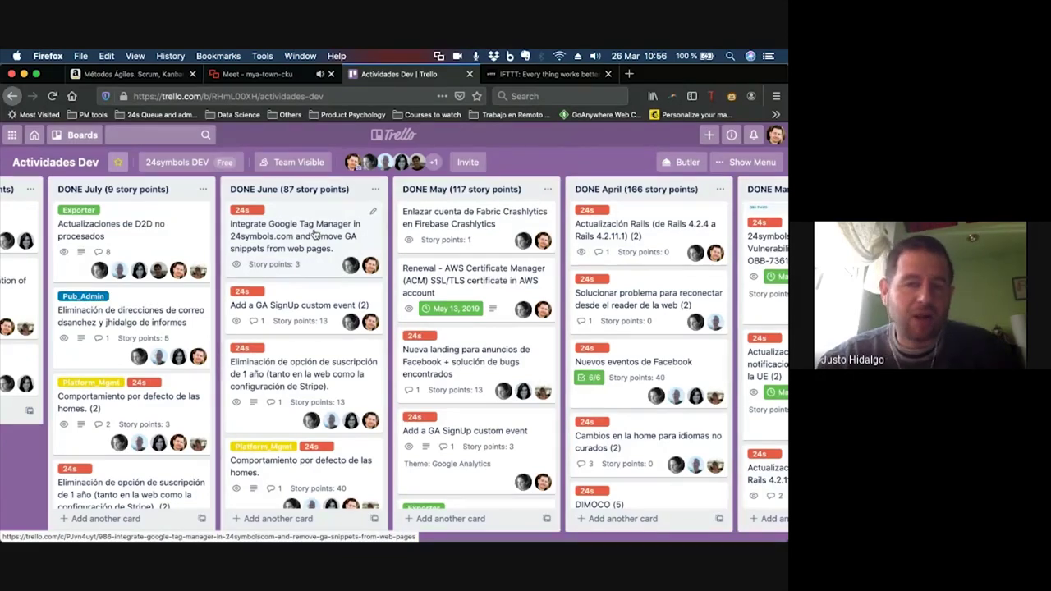
scroll(310, 188, "right", 5)
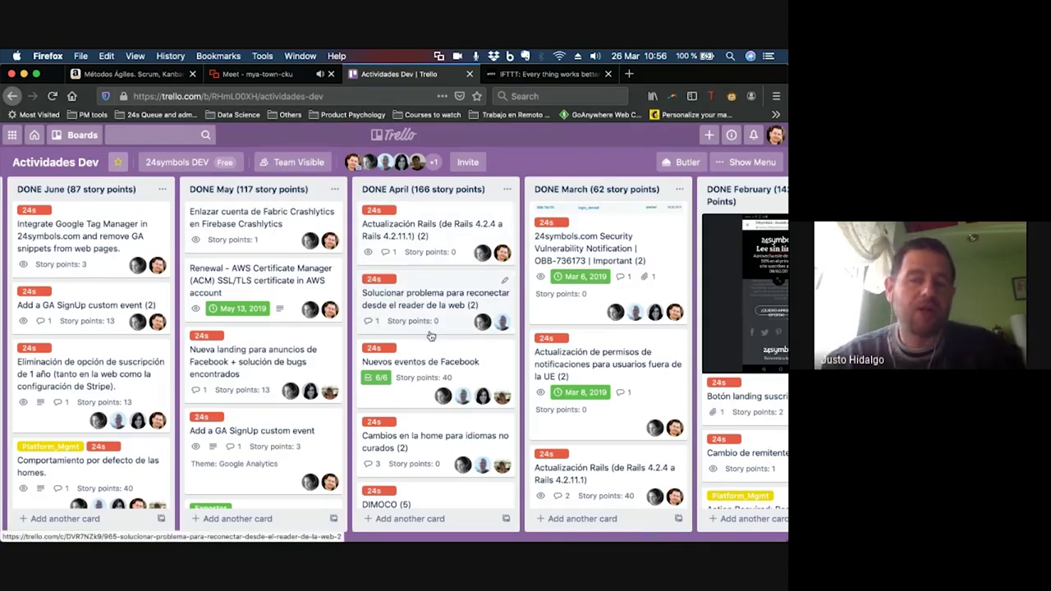
Step: Scroll back left to Waiting and Neverending stories and open 'Libros sin portada'
scroll(430, 335, "left", 5)
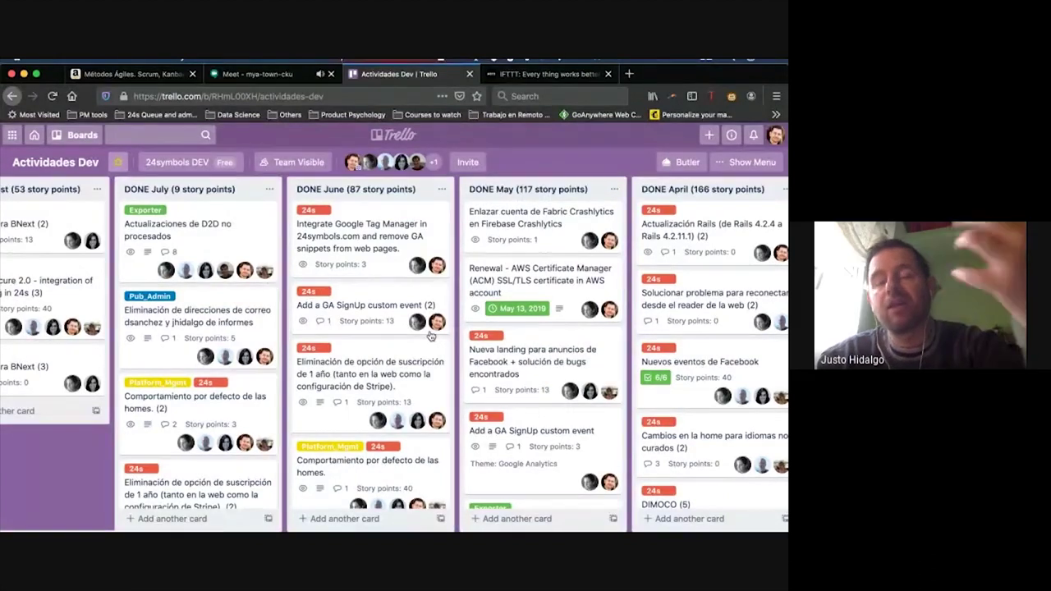
scroll(431, 335, "left", 2)
scroll(431, 335, "left", 10)
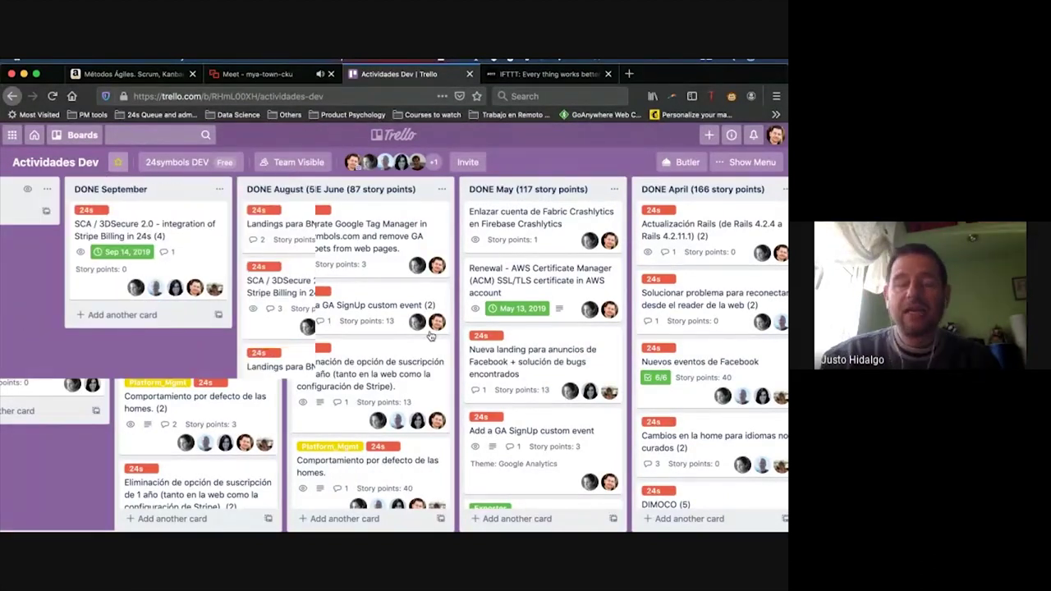
scroll(426, 335, "left", 3)
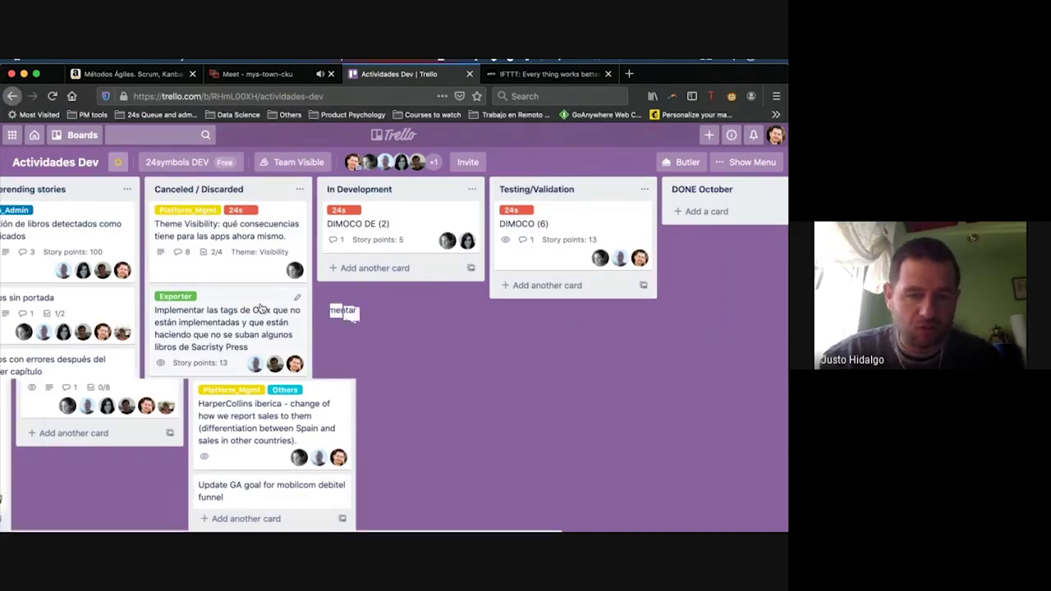
scroll(155, 339, "left", 4)
scroll(155, 339, "left", 3)
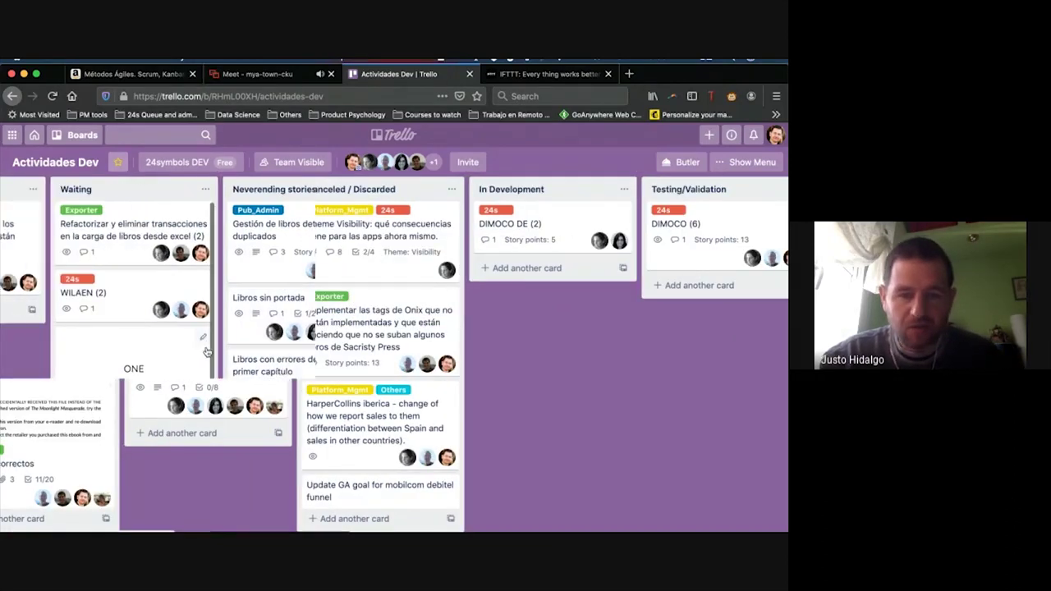
left_click(246, 333)
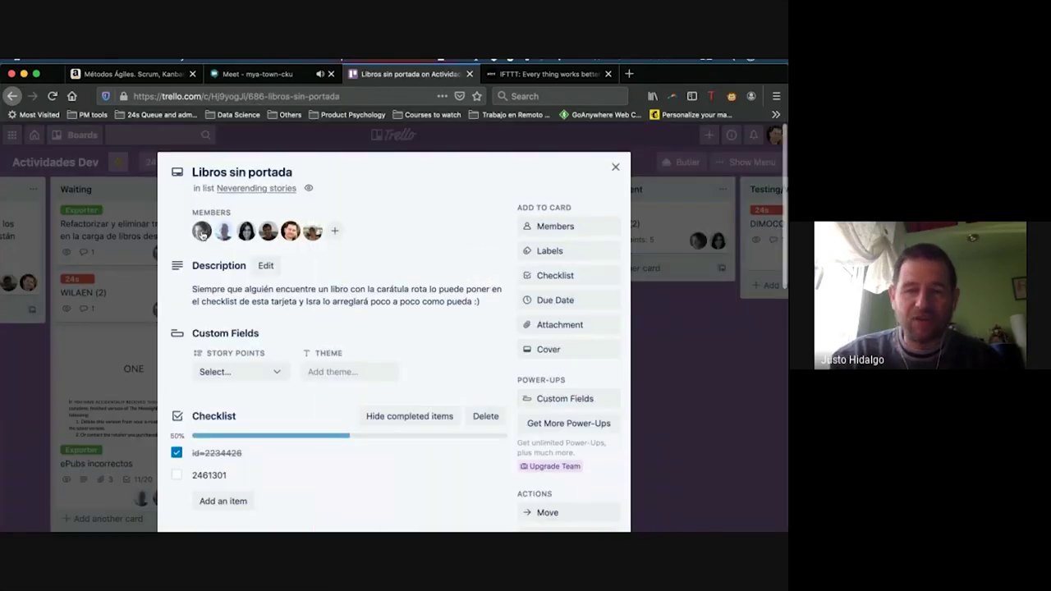
Step: Add the Exporter and 24s labels to 'Libros sin portada' and close the card
left_click(560, 255)
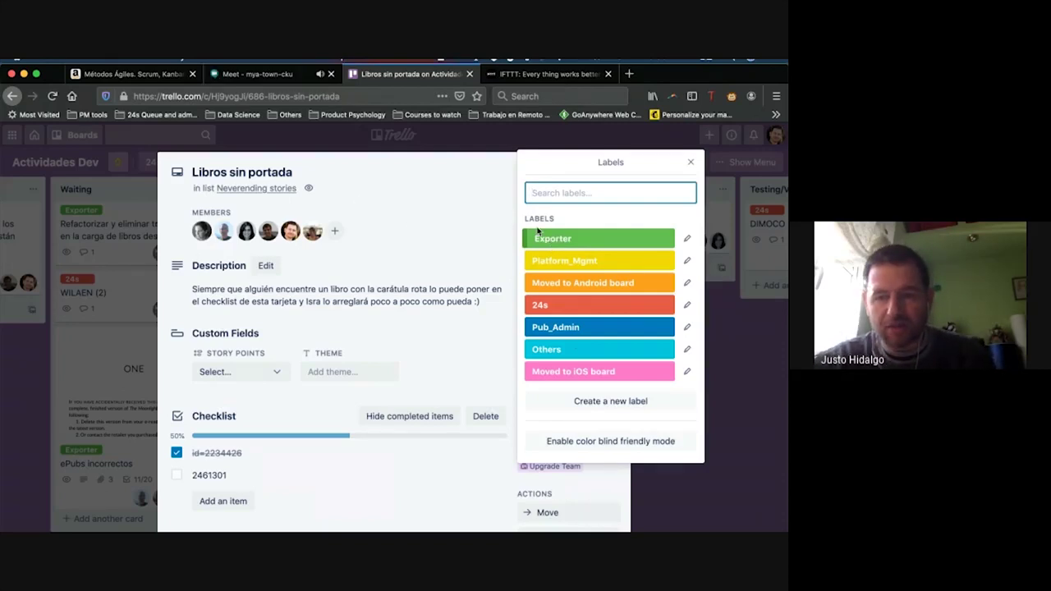
left_click(555, 240)
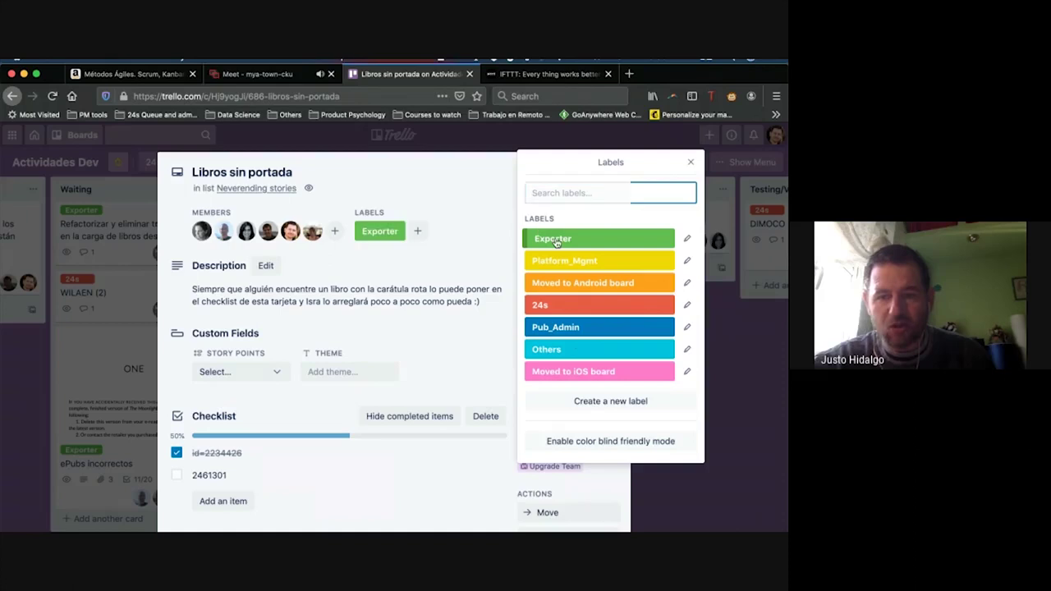
left_click(549, 307)
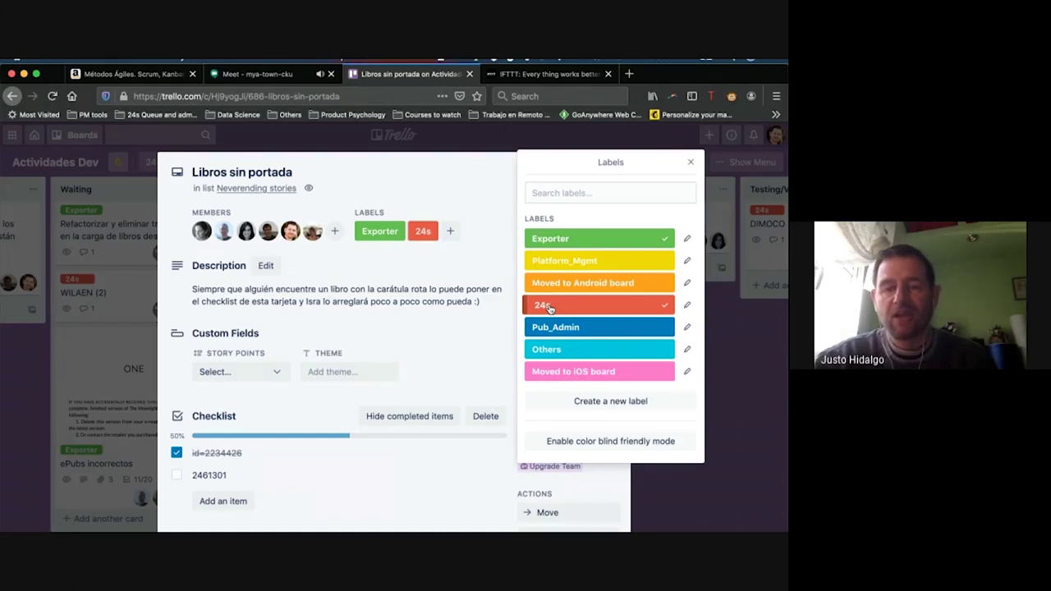
left_click(479, 353)
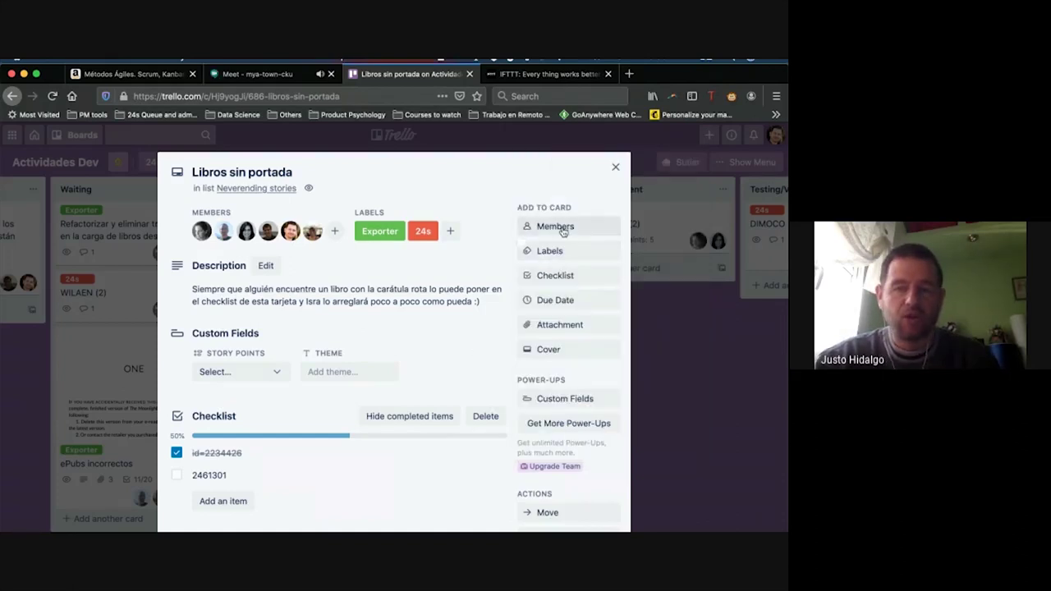
left_click(567, 227)
left_click(487, 180)
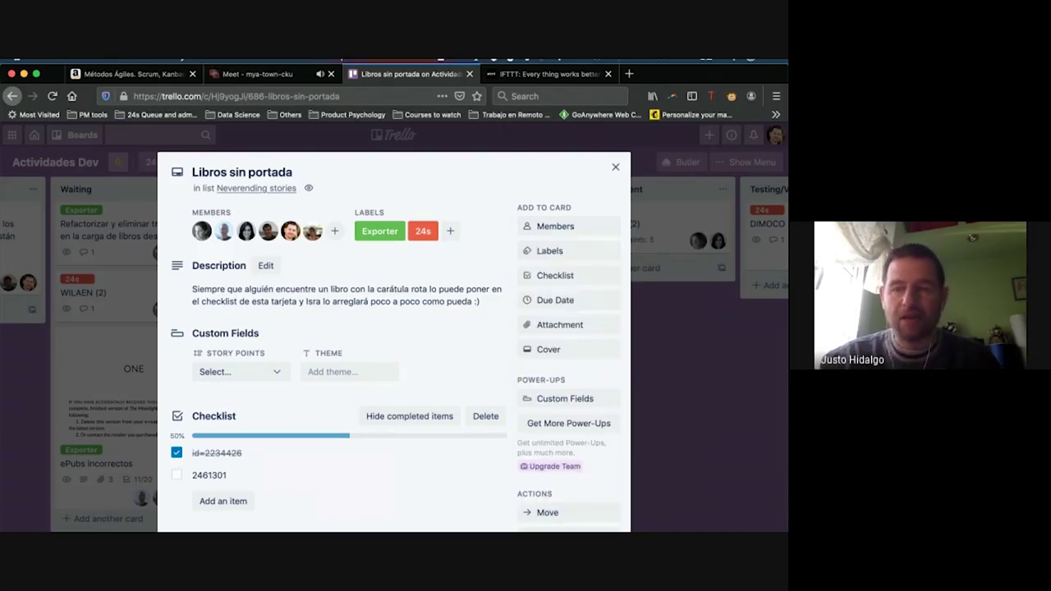
left_click(617, 168)
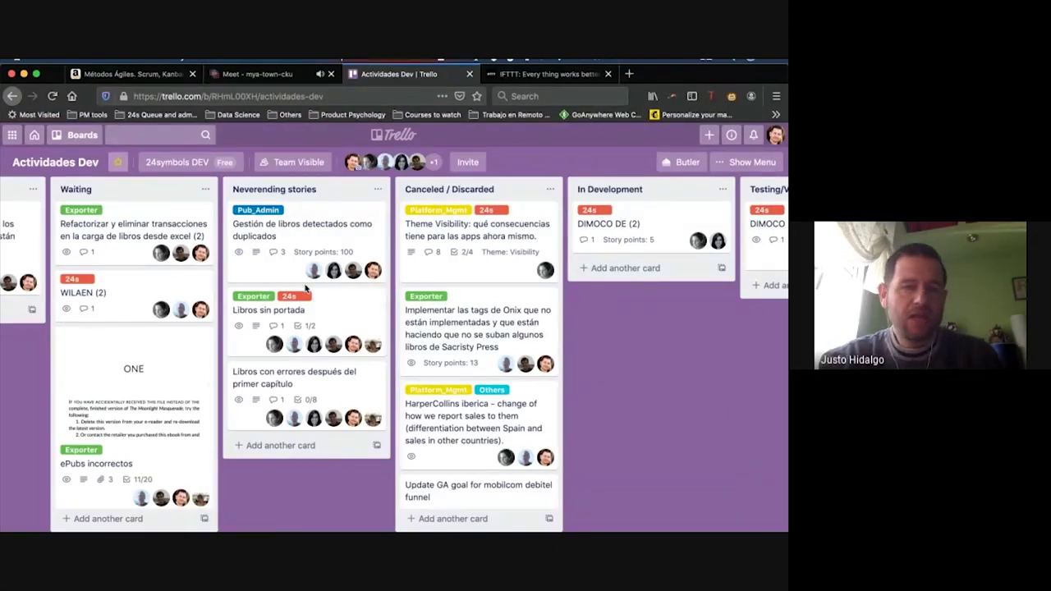
Step: Switch to the Curso Trello board from the boards list
left_click(82, 136)
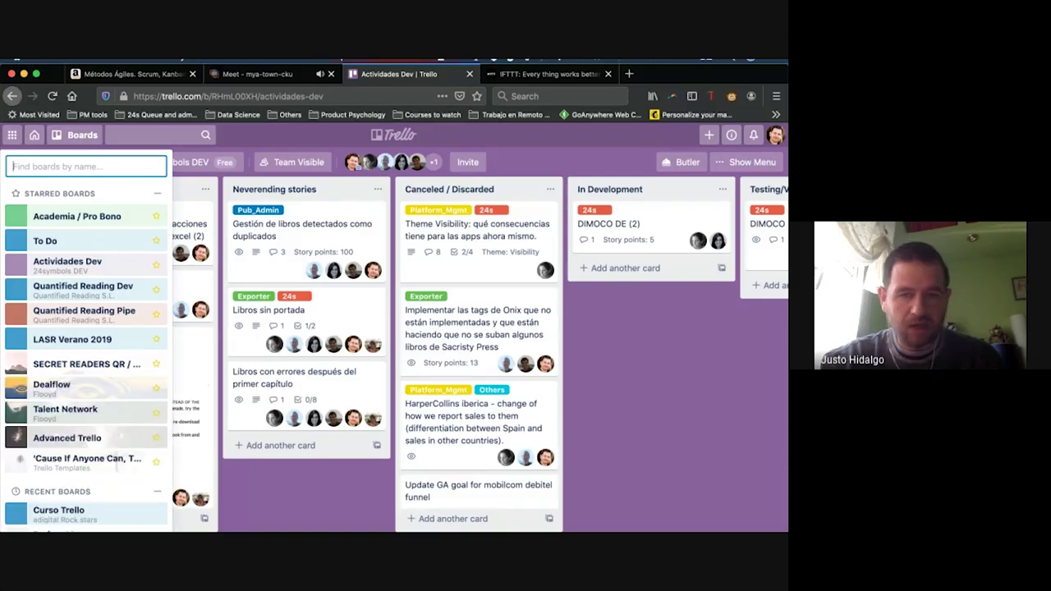
scroll(82, 345, "down", 5)
left_click(70, 341)
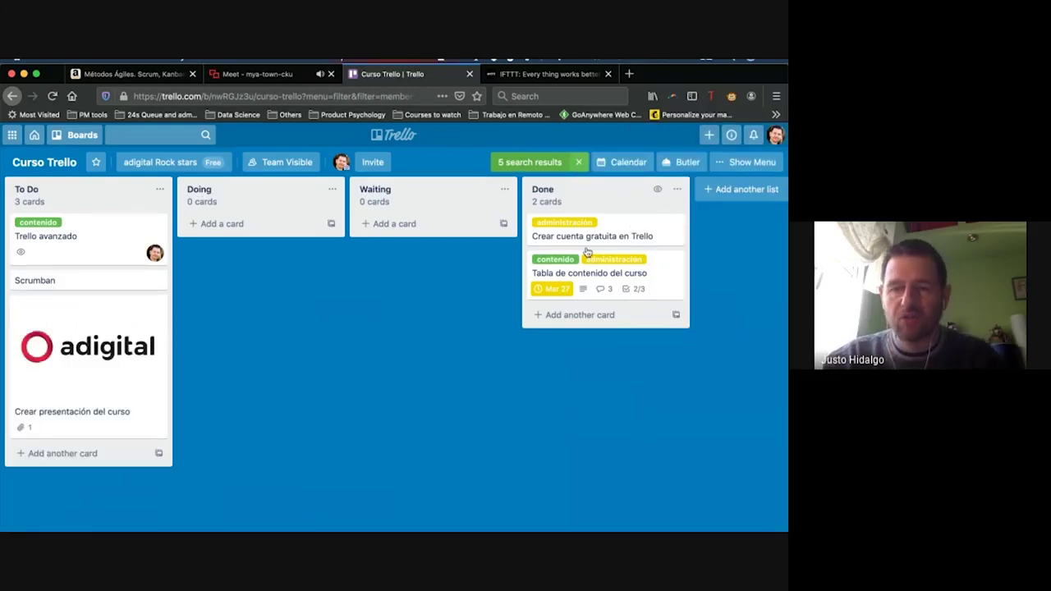
Step: Move 'Crear cuenta gratuita en Trello' and 'Tabla de contenido del curso' into Doing, then open the latter
left_click_drag(587, 252, 279, 234)
left_click_drag(617, 240, 259, 273)
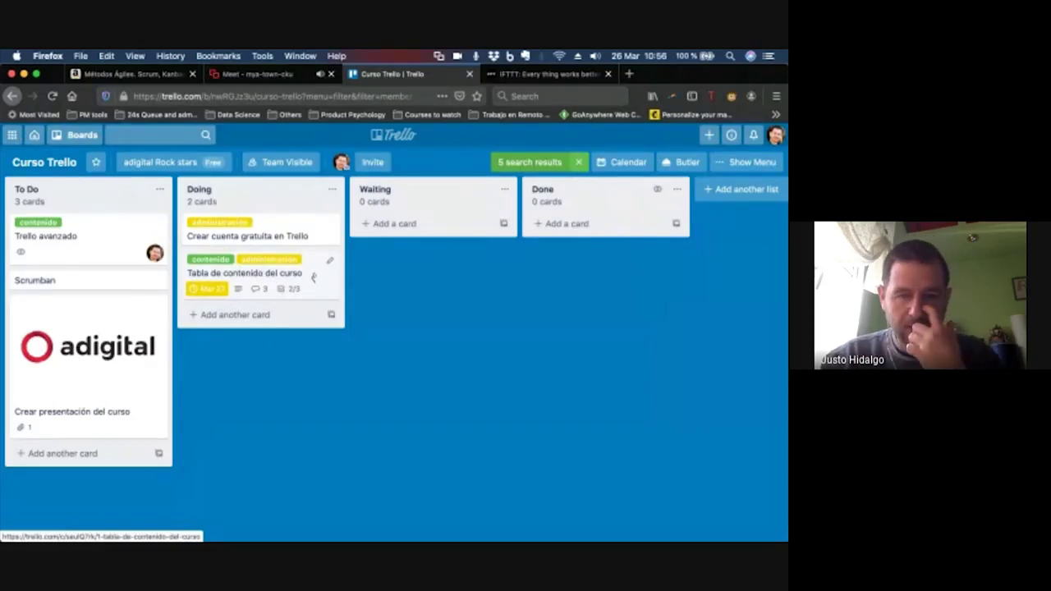
left_click(312, 277)
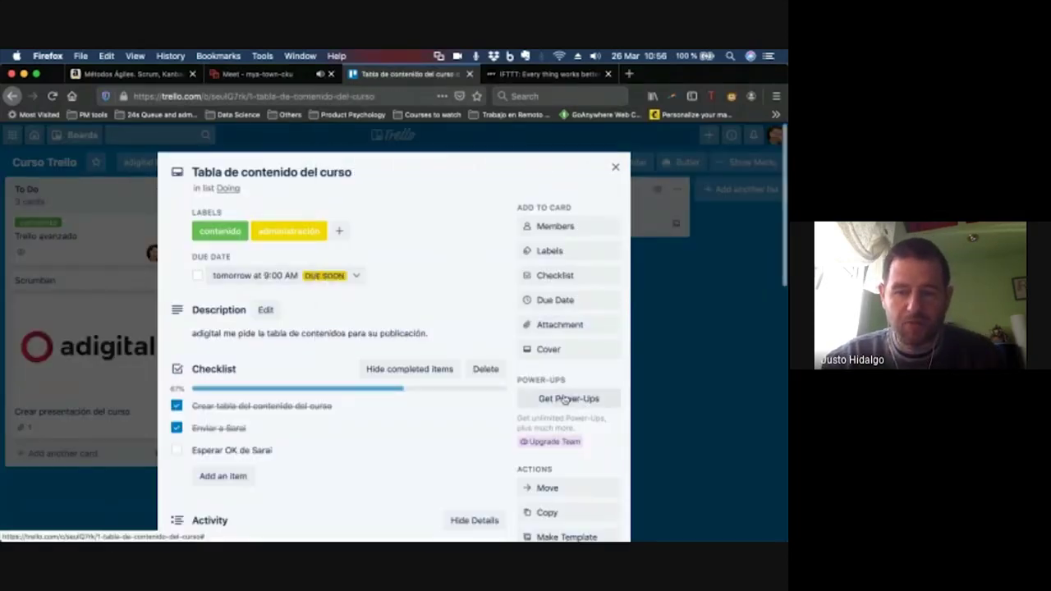
Step: Try adding the Custom Fields power-up, hit the board's power-up limit, and close the catalogue
left_click(564, 398)
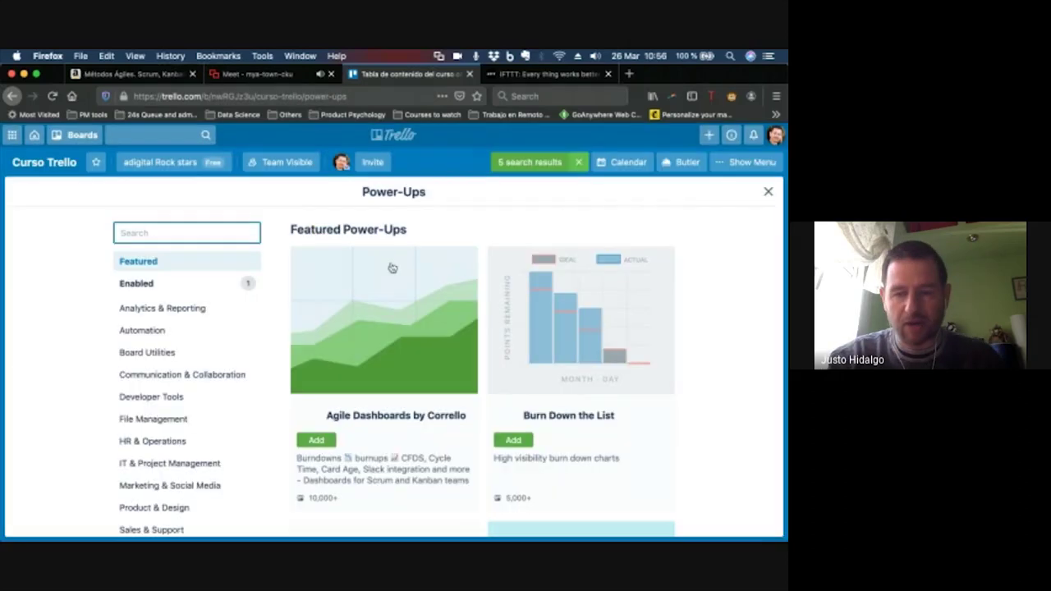
scroll(392, 268, "down", 10)
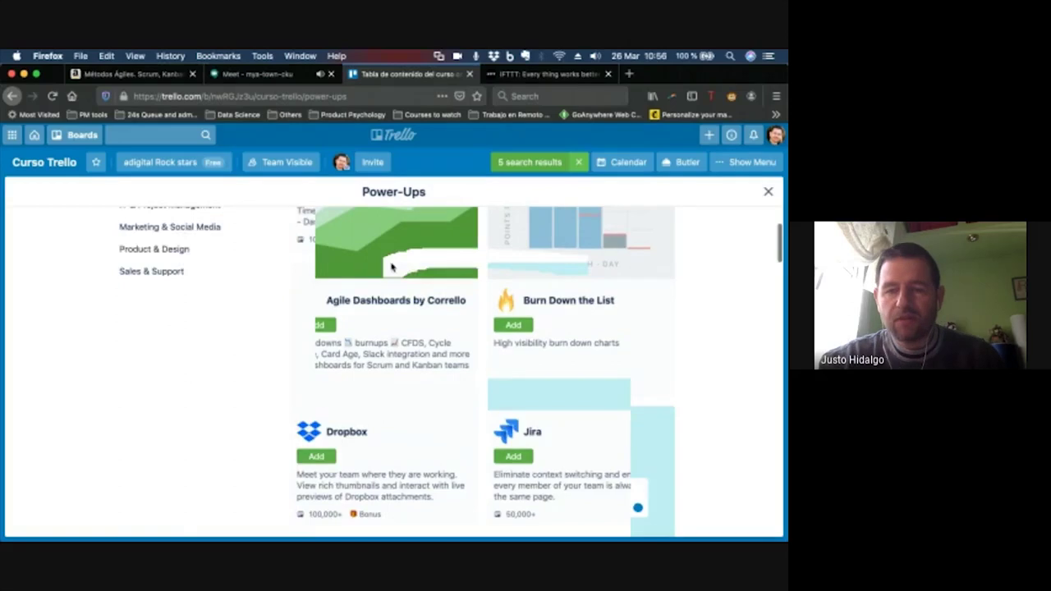
scroll(392, 267, "up", 10)
scroll(392, 268, "down", 2)
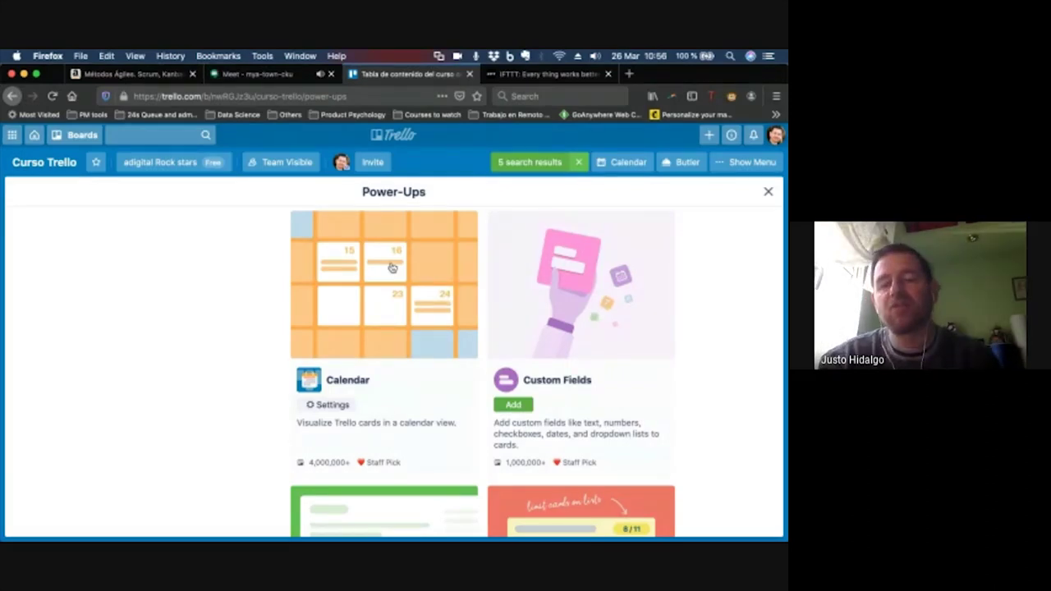
left_click(514, 405)
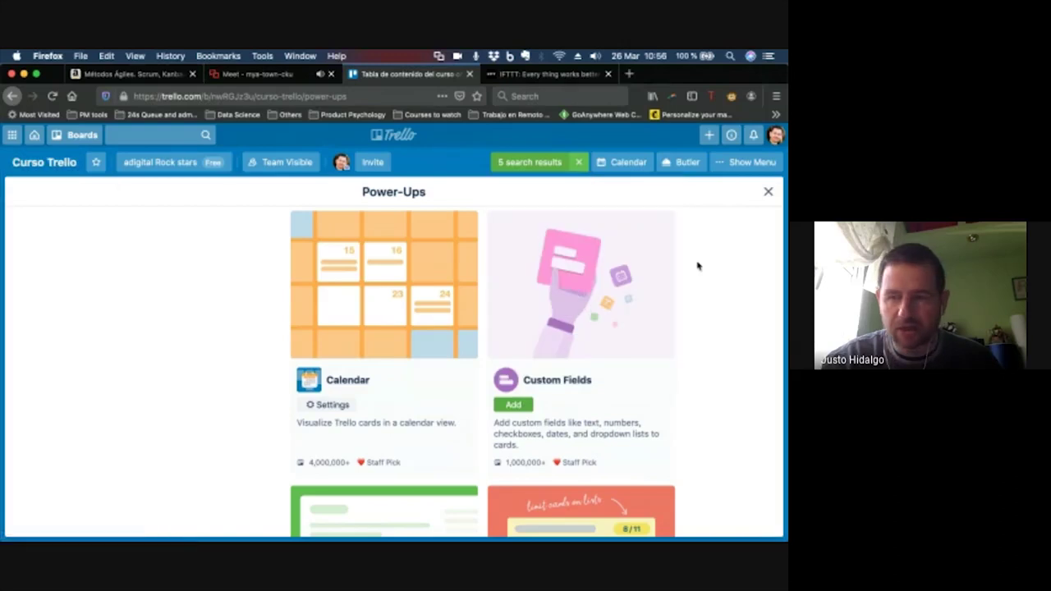
left_click(769, 191)
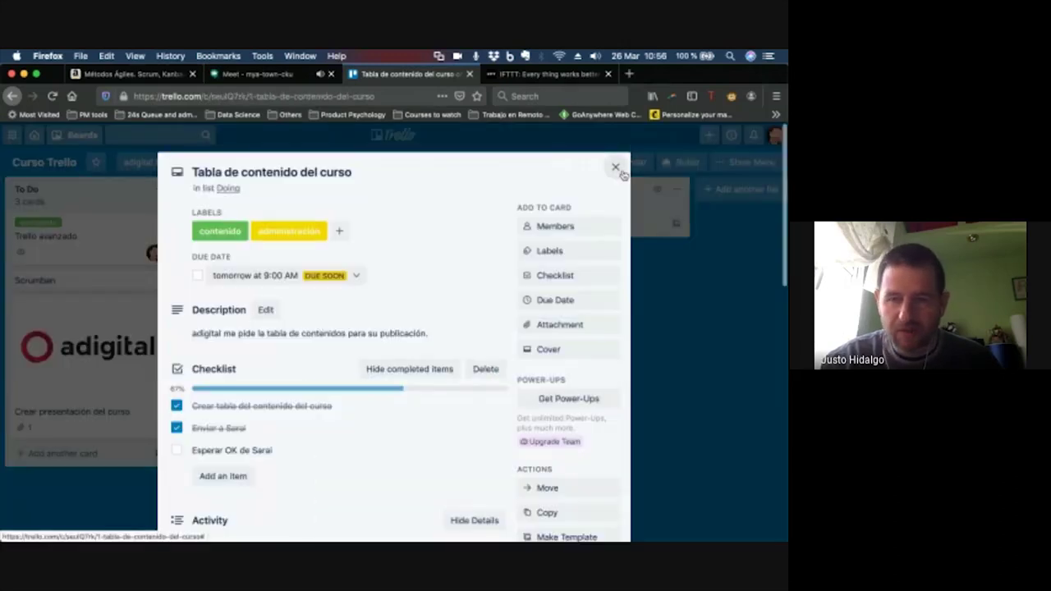
Step: Close 'Tabla de contenido del curso', then view and close 'Crear presentación del curso'
left_click(617, 170)
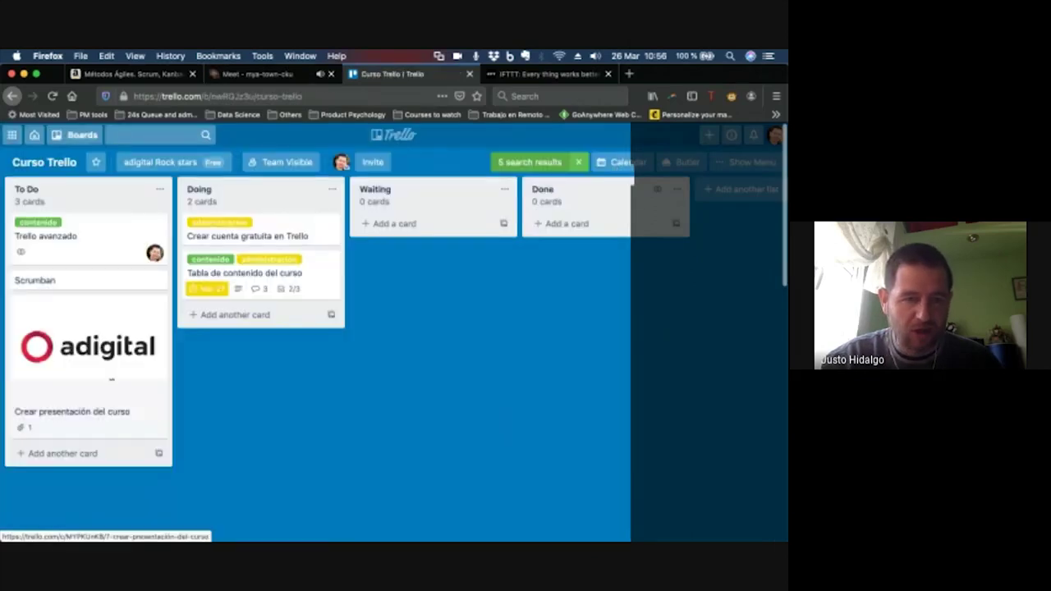
left_click(113, 374)
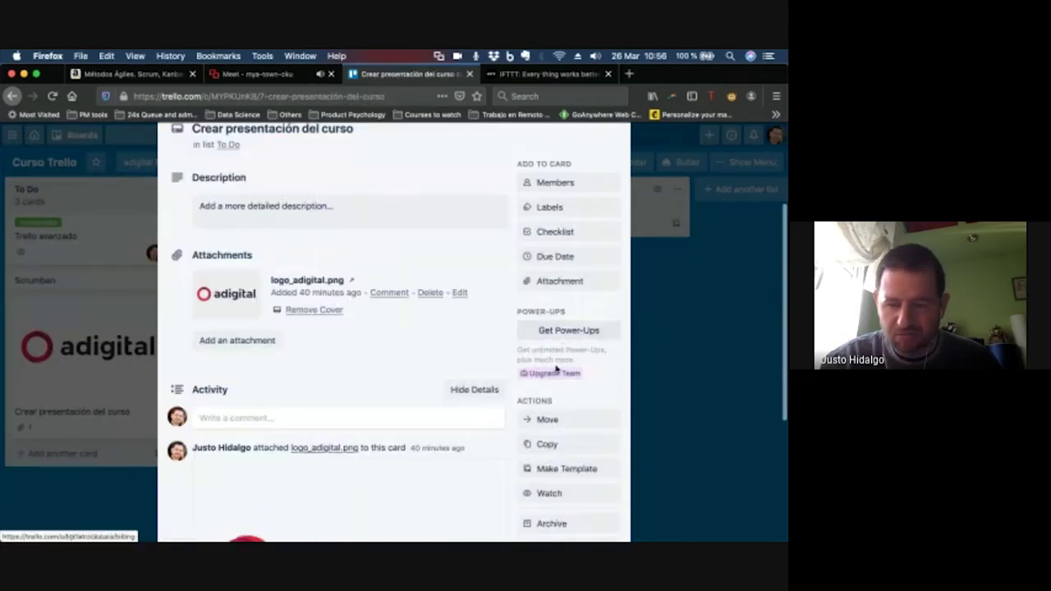
scroll(555, 330, "up", 4)
left_click(83, 182)
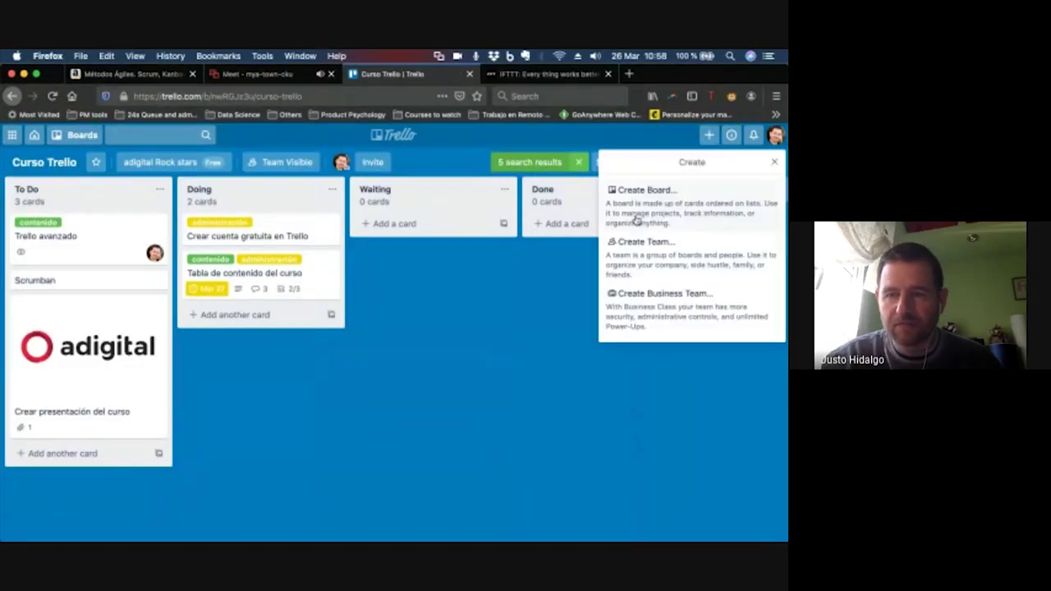
left_click(636, 221)
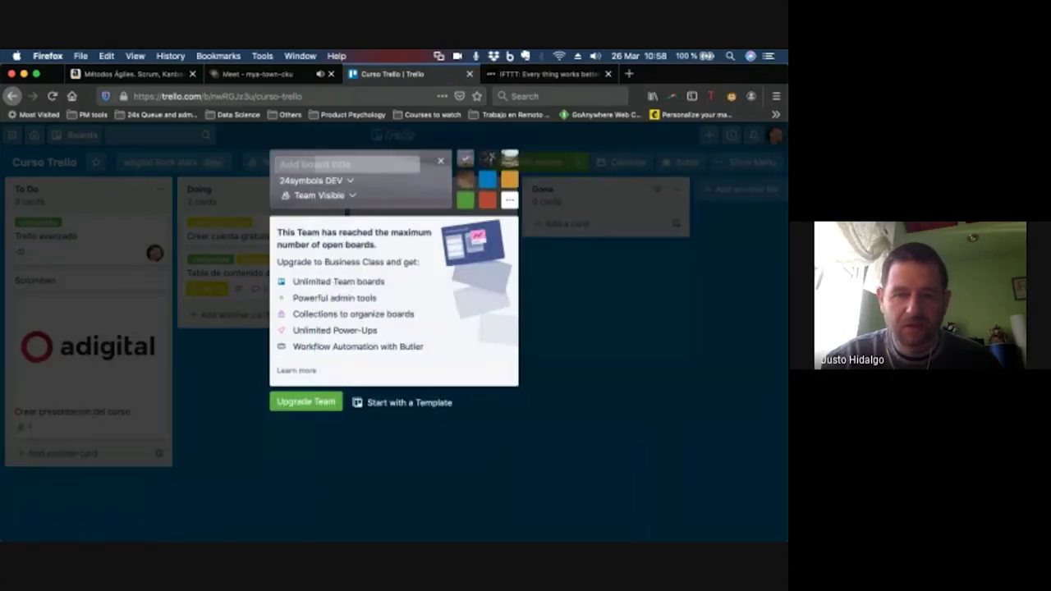
Step: Create a board titled 'Otro' in the adigital Rock stars team
left_click(332, 183)
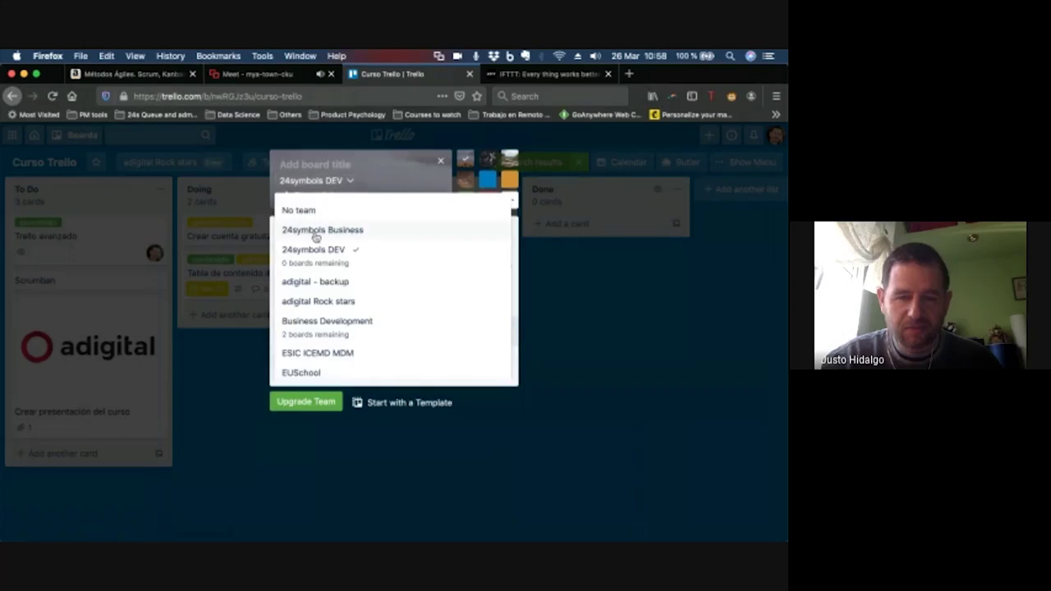
left_click(315, 301)
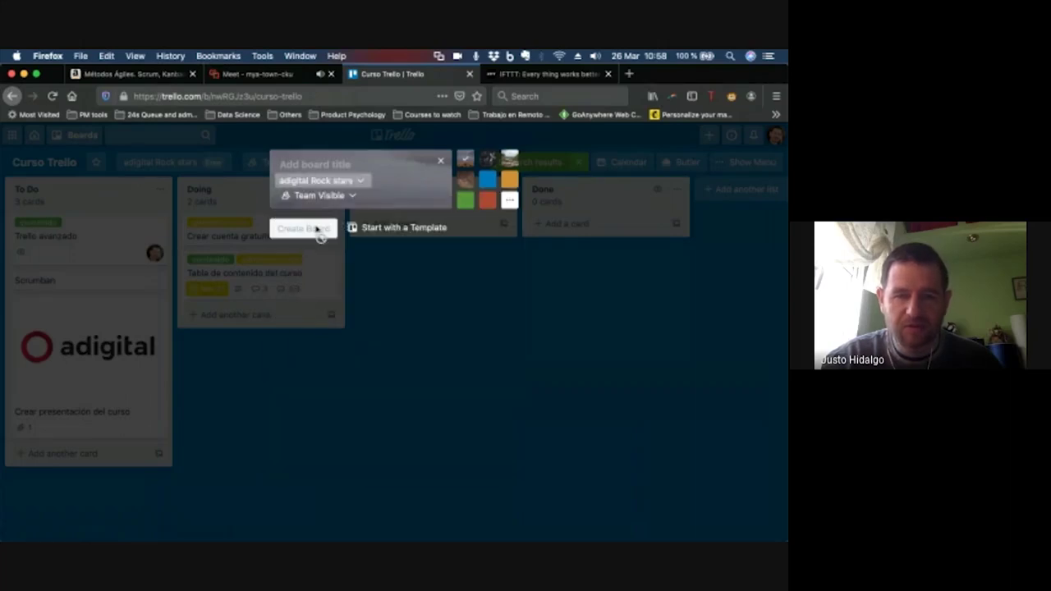
left_click(321, 163)
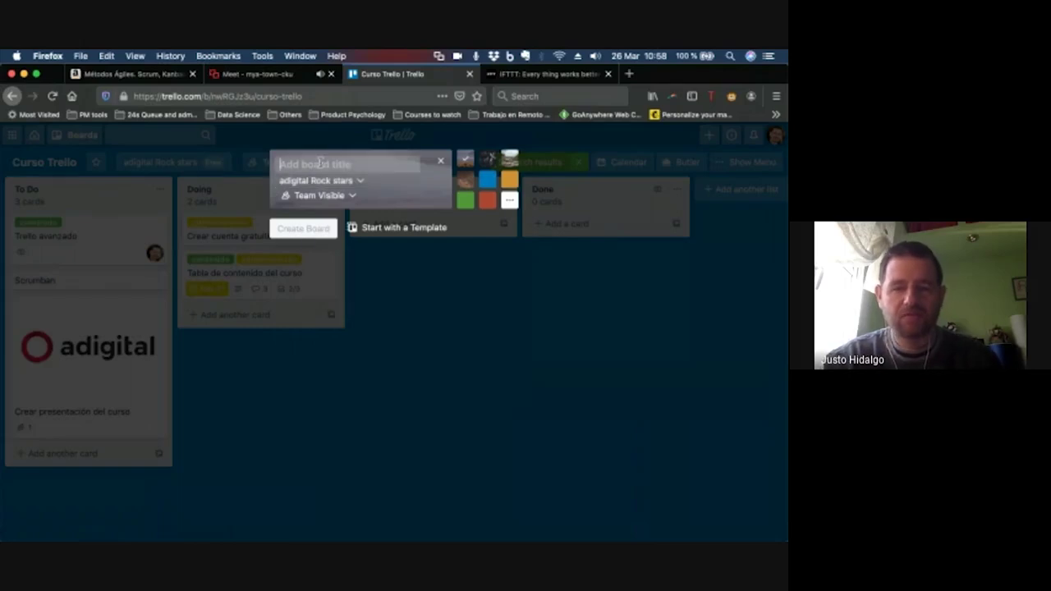
type("Otro")
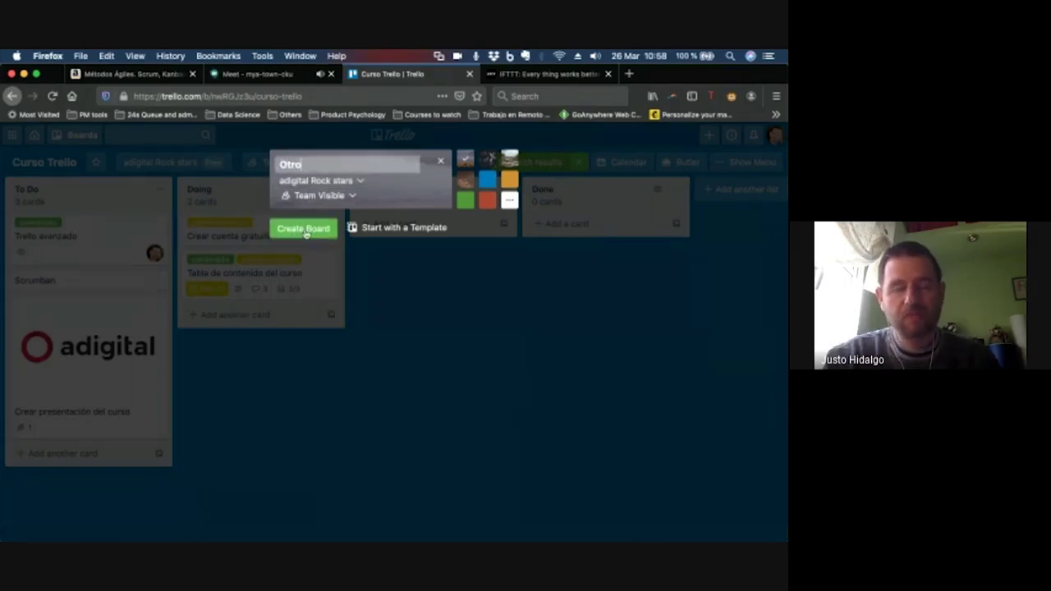
left_click(304, 229)
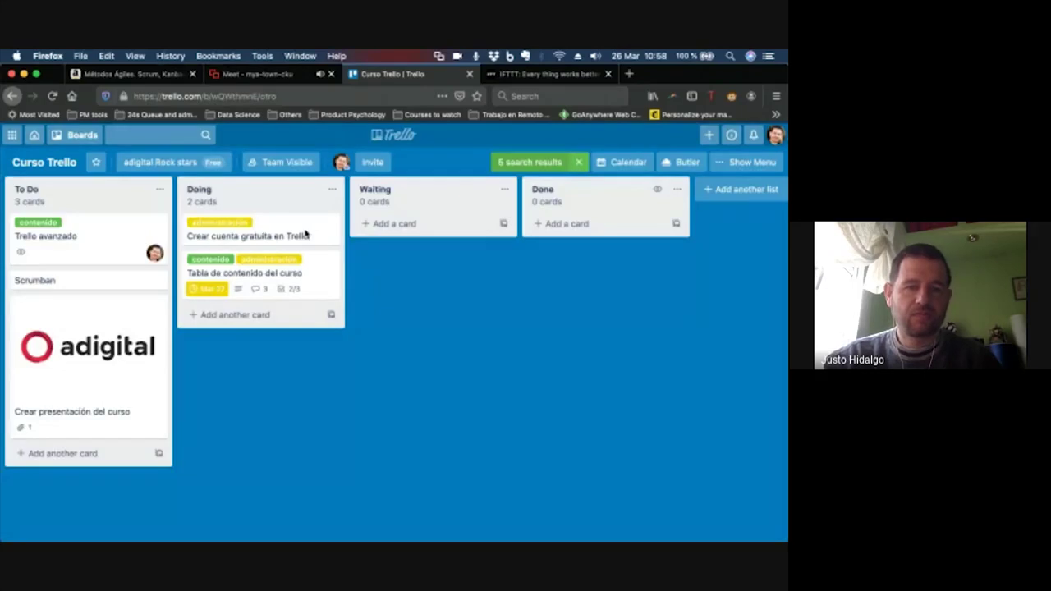
Step: Add 'Todo' and 'Done' lists to the Otro board
type("Todo")
key("Return")
type("Done")
key("Return")
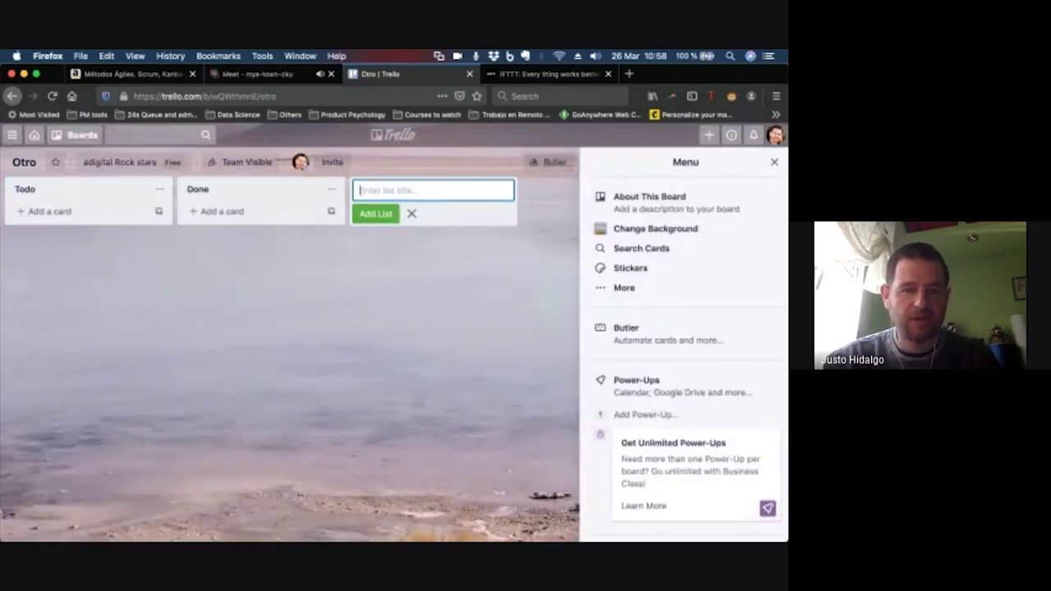
left_click(49, 211)
Step: Add a 'Prueba' card to Todo and open its details
type("Prueba")
key("Return")
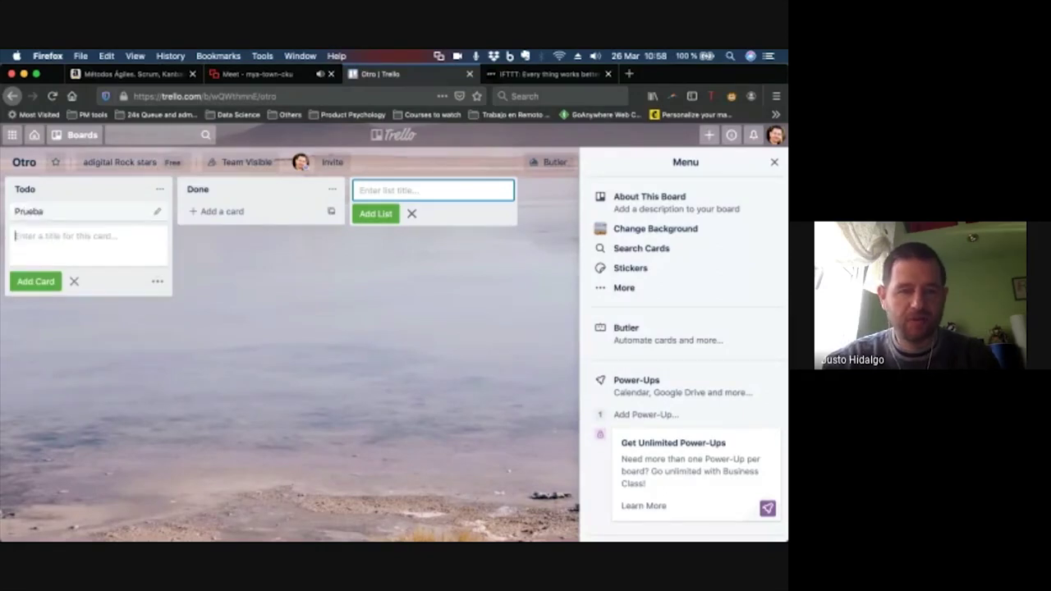
left_click(39, 212)
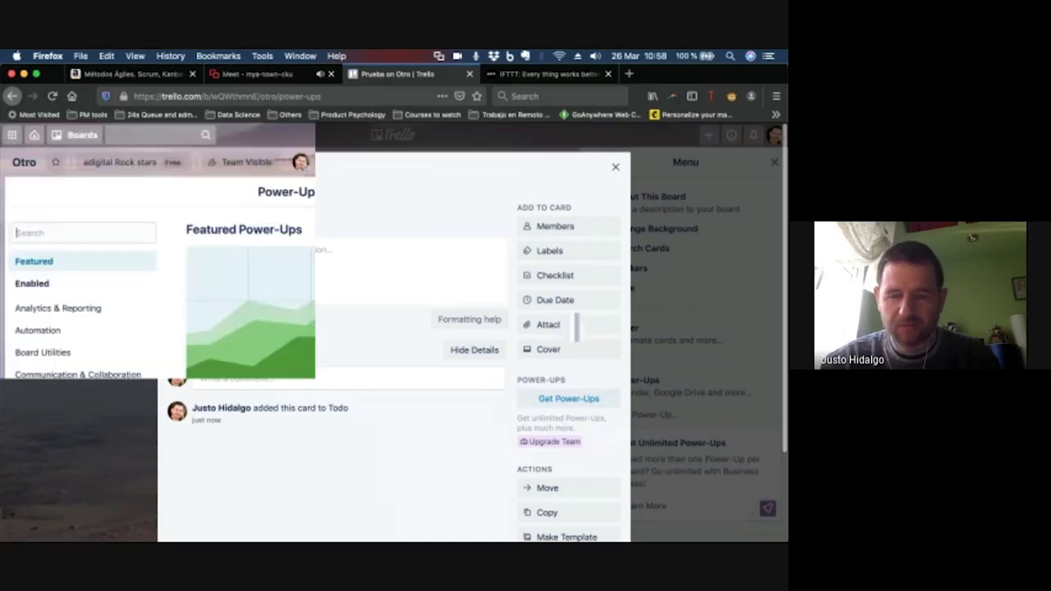
Step: Enable the Custom Fields power-up and return to the Prueba card
scroll(694, 305, "down", 10)
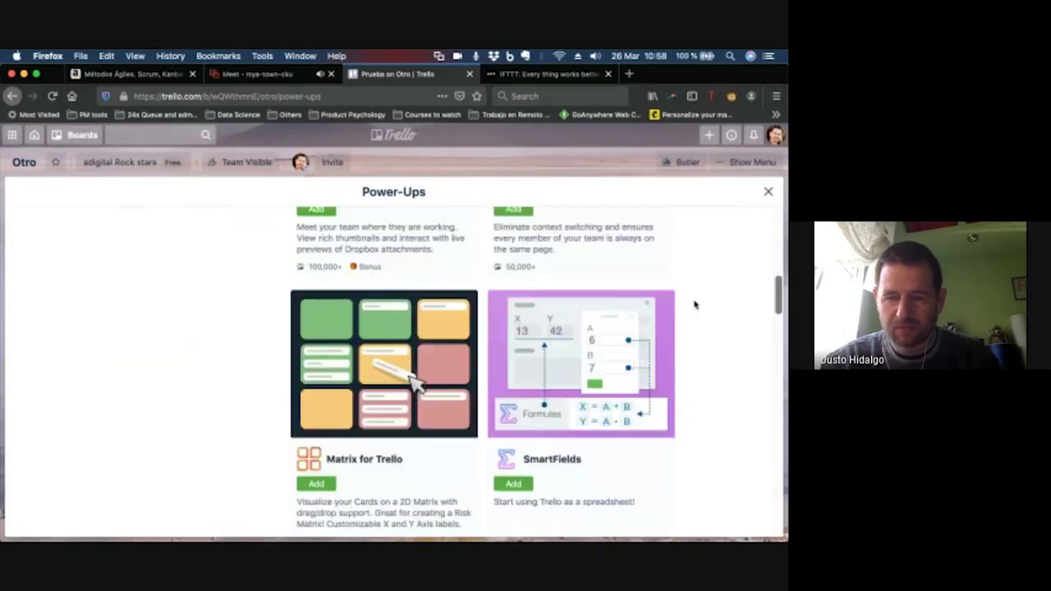
scroll(694, 305, "down", 5)
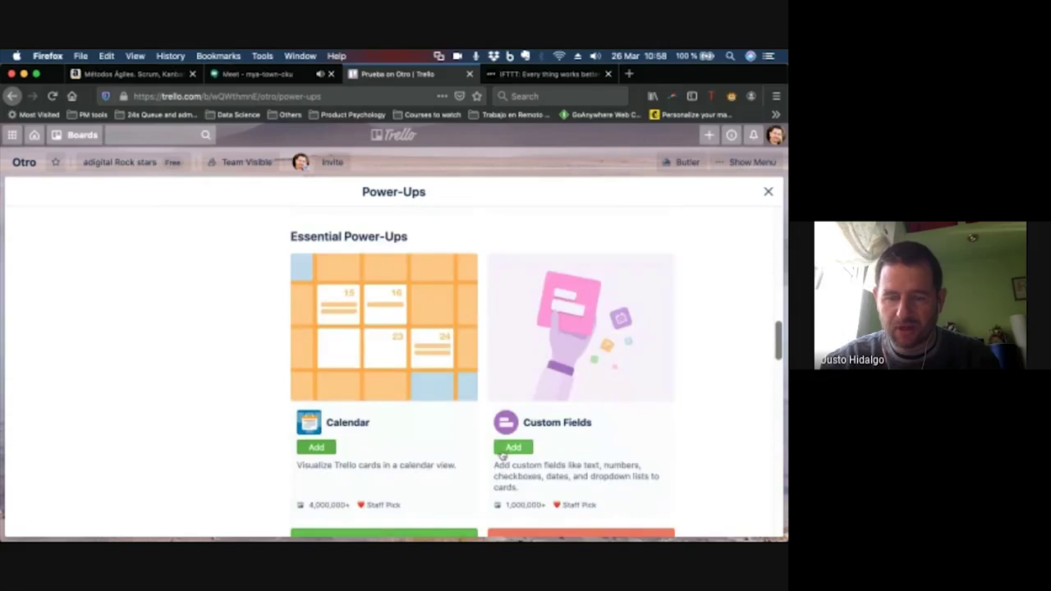
left_click(513, 448)
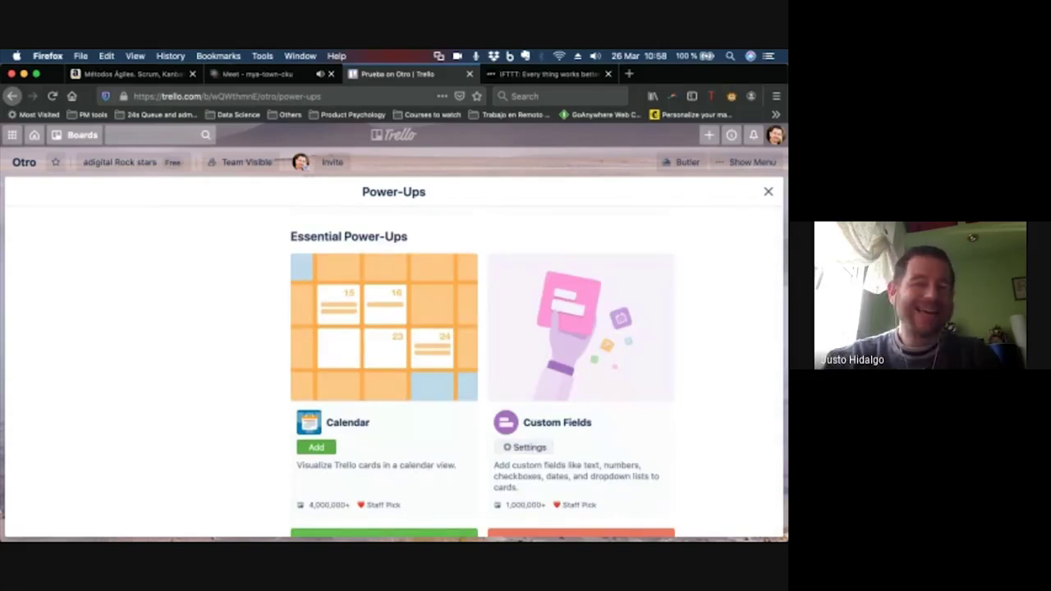
key("Escape")
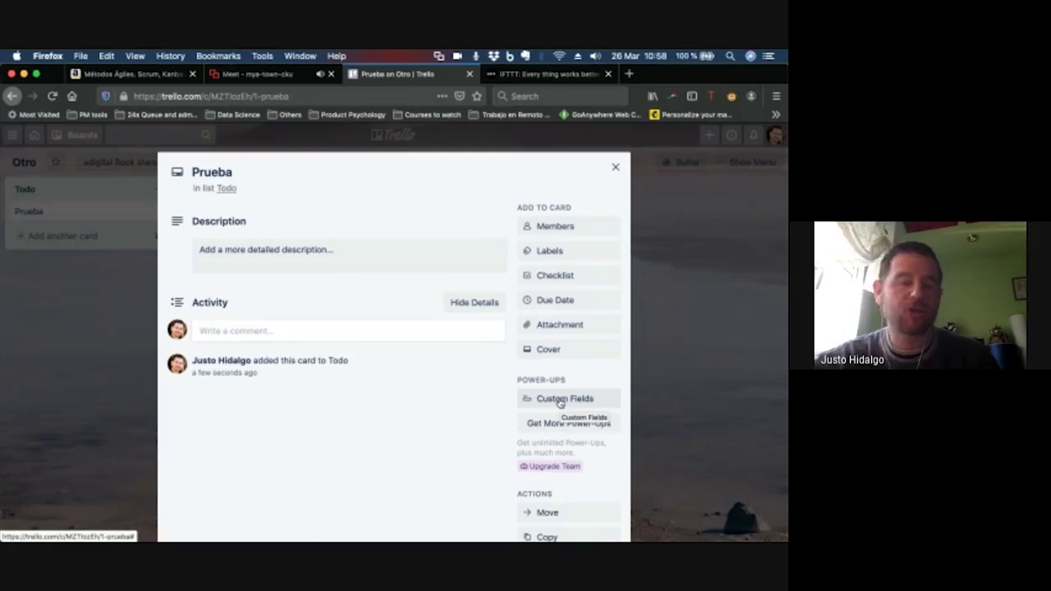
Step: Create a new Dropdown custom field named 'Esfuerzo'
left_click(562, 400)
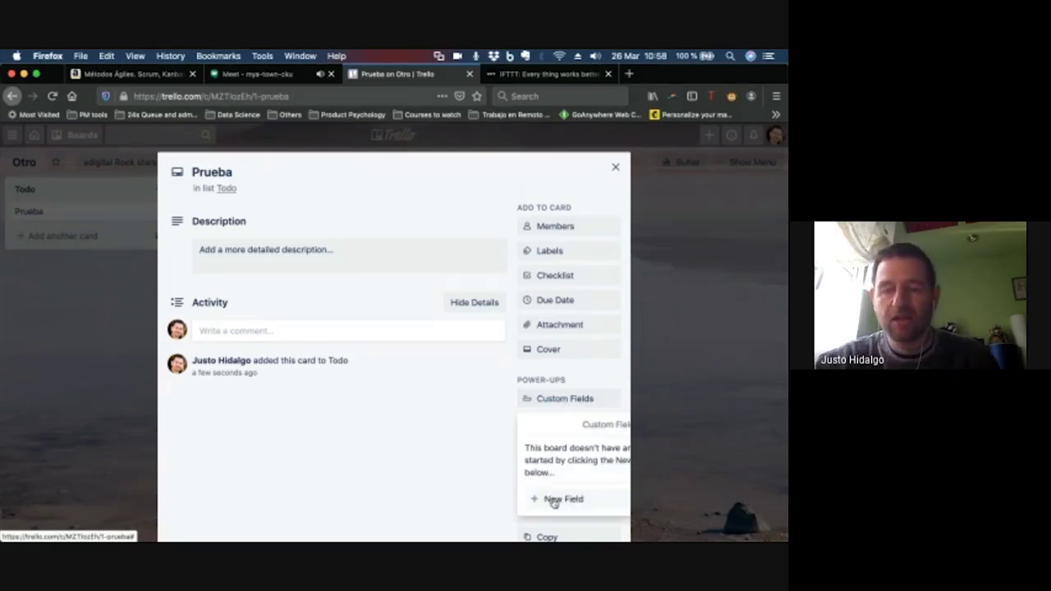
left_click(558, 503)
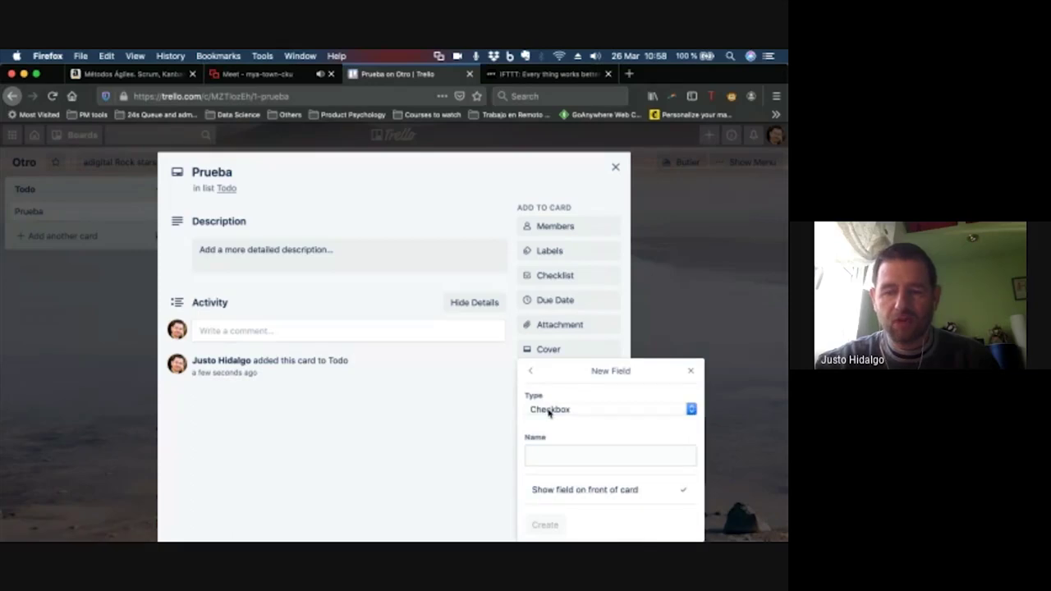
left_click(549, 410)
left_click(552, 433)
left_click(563, 417)
type("Esf")
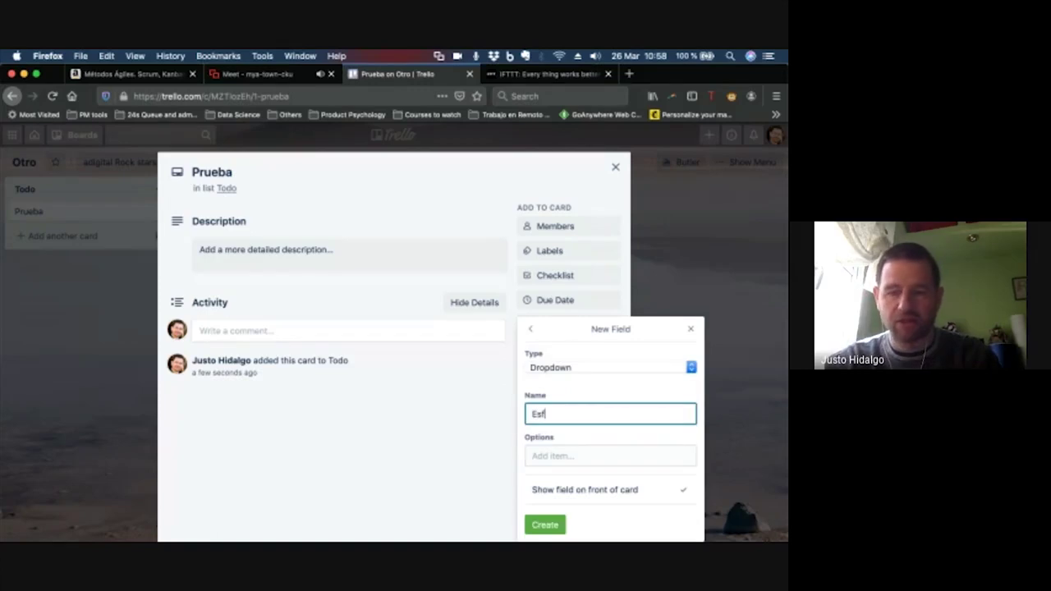
type("uerzo")
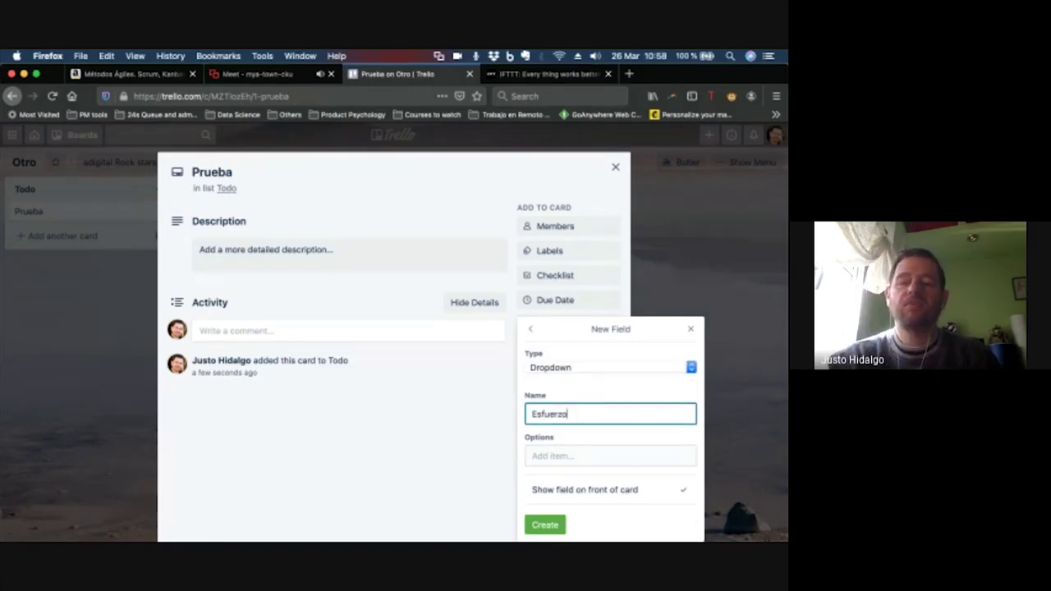
key("Return")
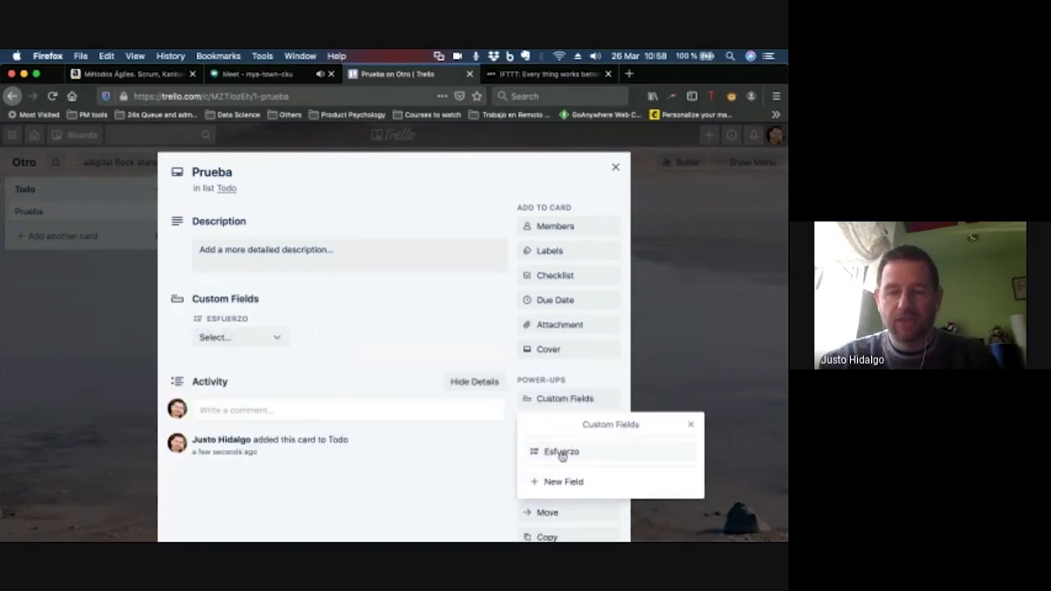
Step: Give the Esfuerzo dropdown the options Poco, Algo, Mucho and La leche
left_click(559, 453)
left_click(540, 470)
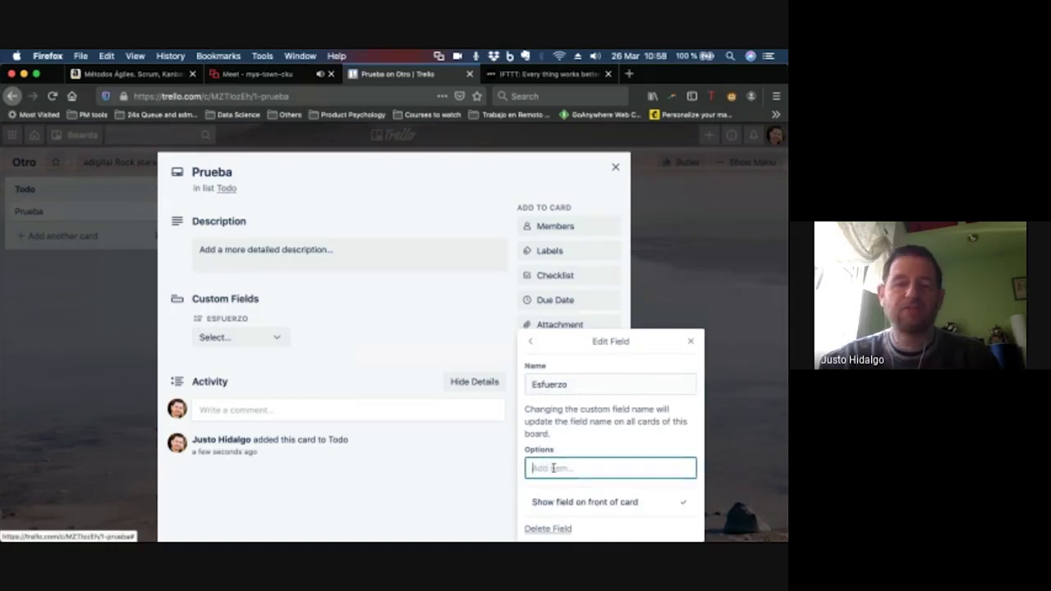
type("Poco")
key("Return")
type("Algo")
key("Return")
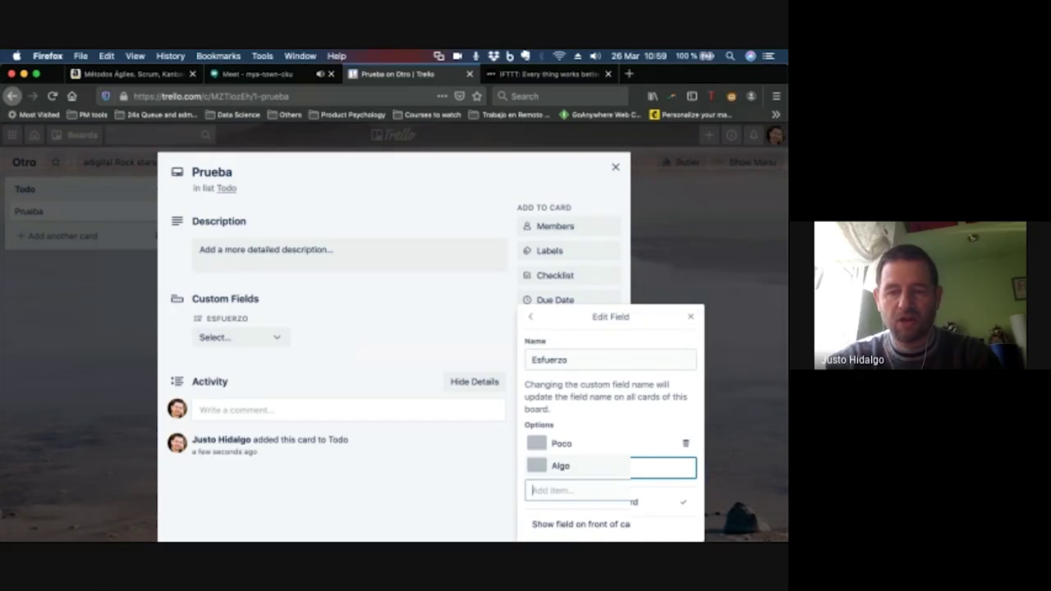
type("Mucho")
key("Return")
type("La leche")
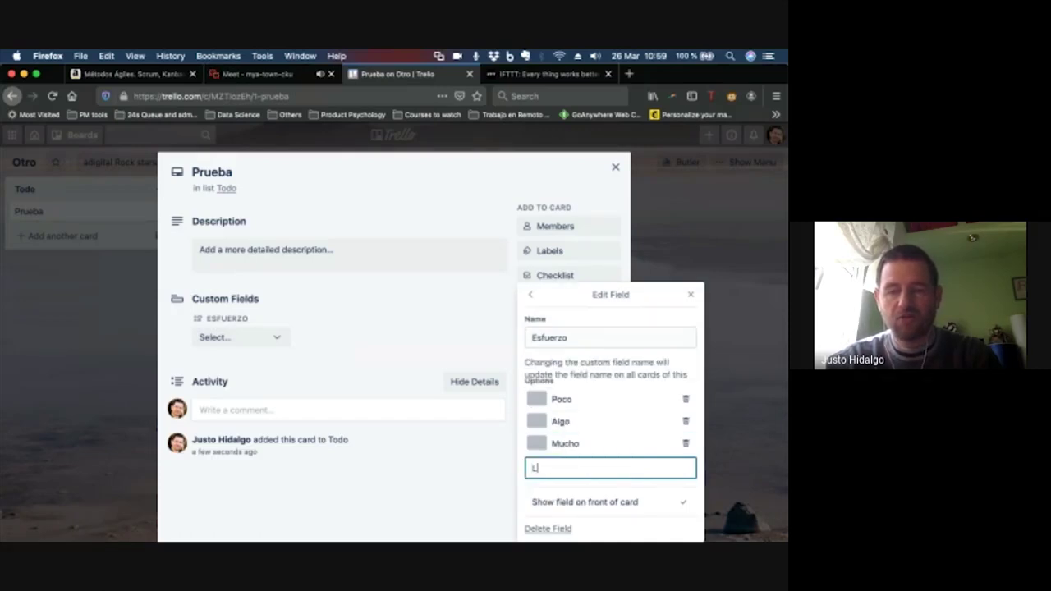
key("Return")
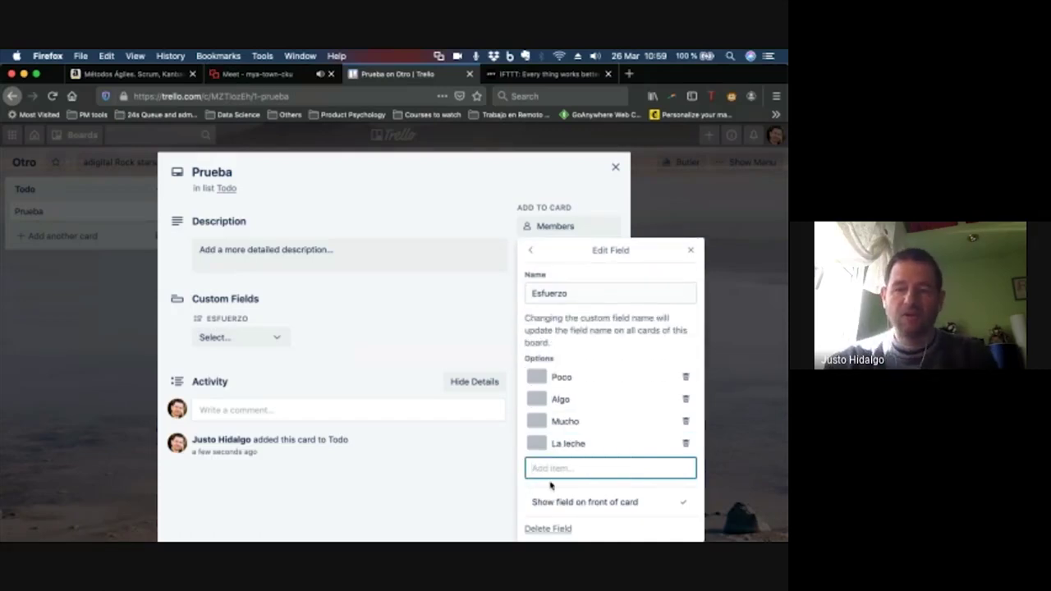
left_click(477, 517)
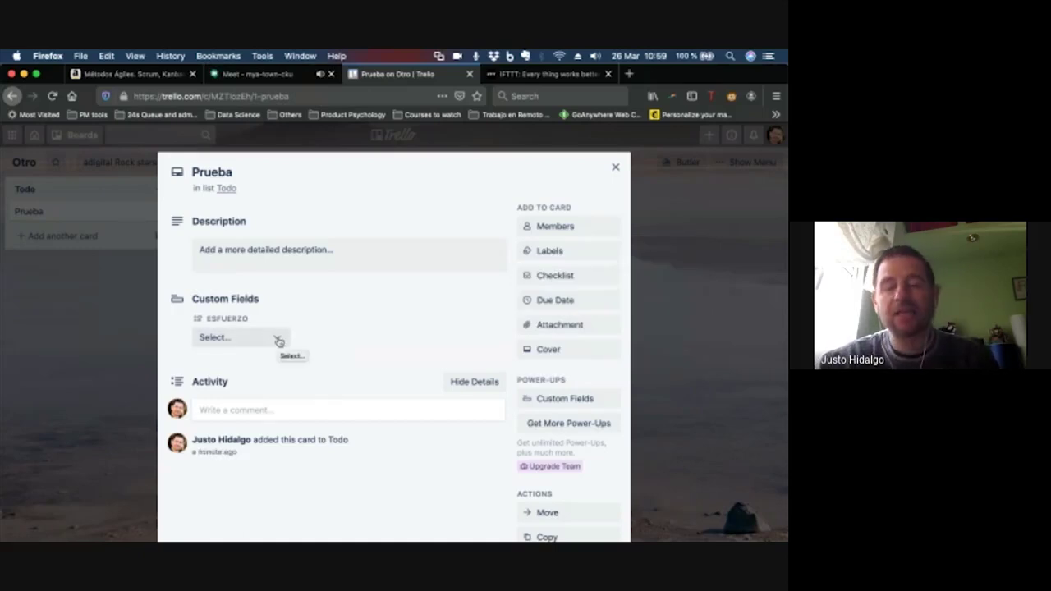
Step: Set the Prueba card's Esfuerzo to Mucho and close the card
left_click(278, 339)
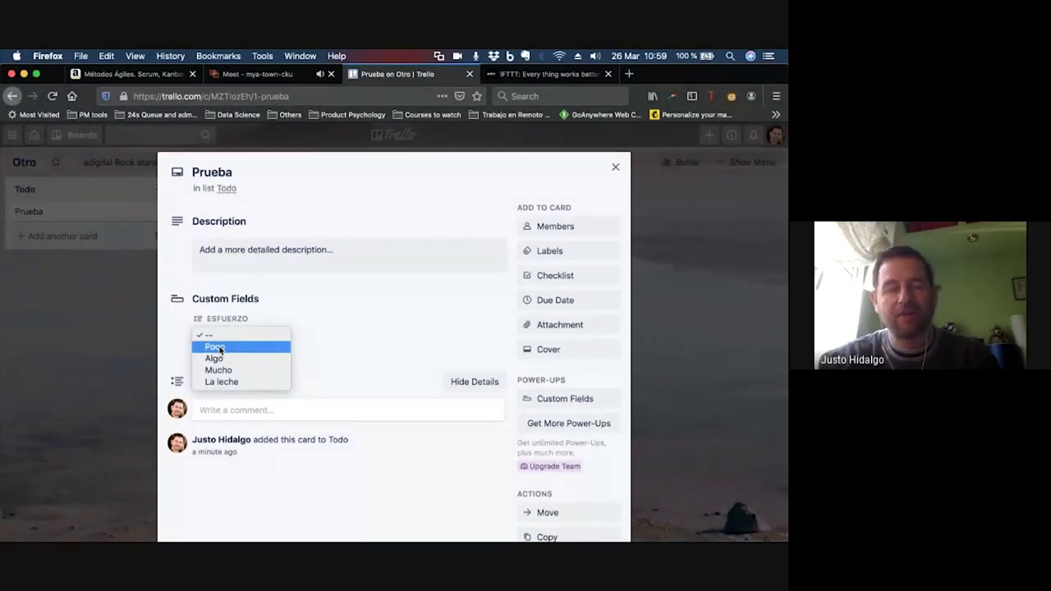
left_click(218, 370)
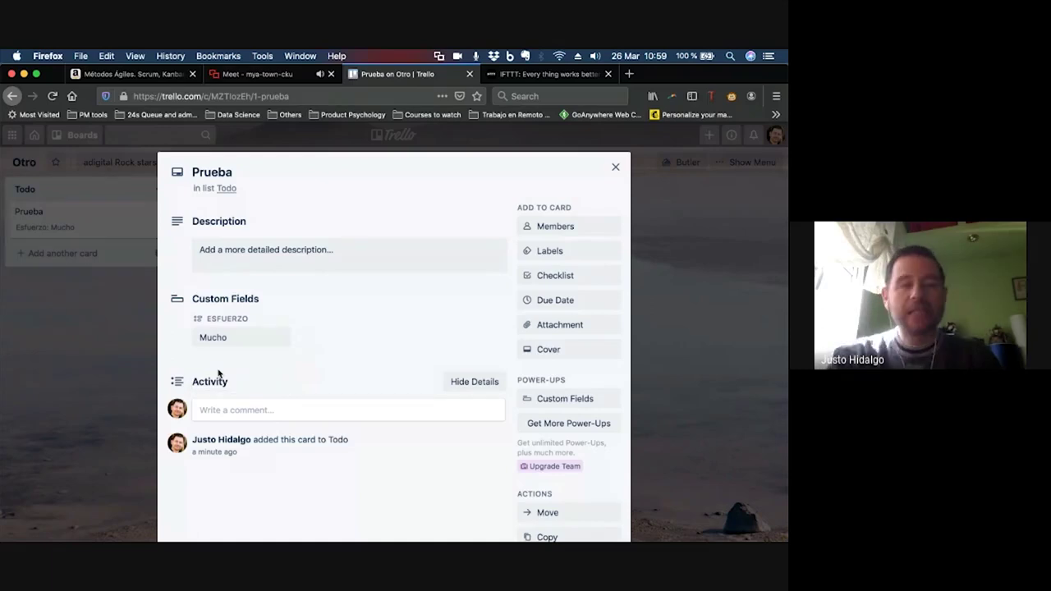
left_click(126, 336)
Step: Add a second card, 'Prueba 2', to the Todo list
left_click(45, 253)
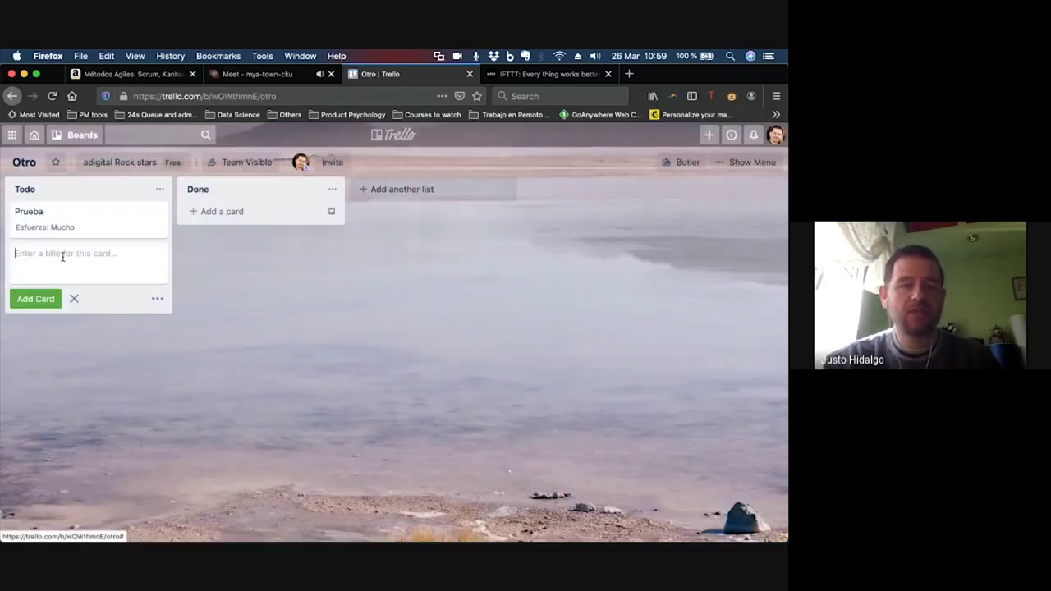
type("Peue")
key("BackSpace")
key("BackSpace")
key("BackSpace")
key("BackSpace")
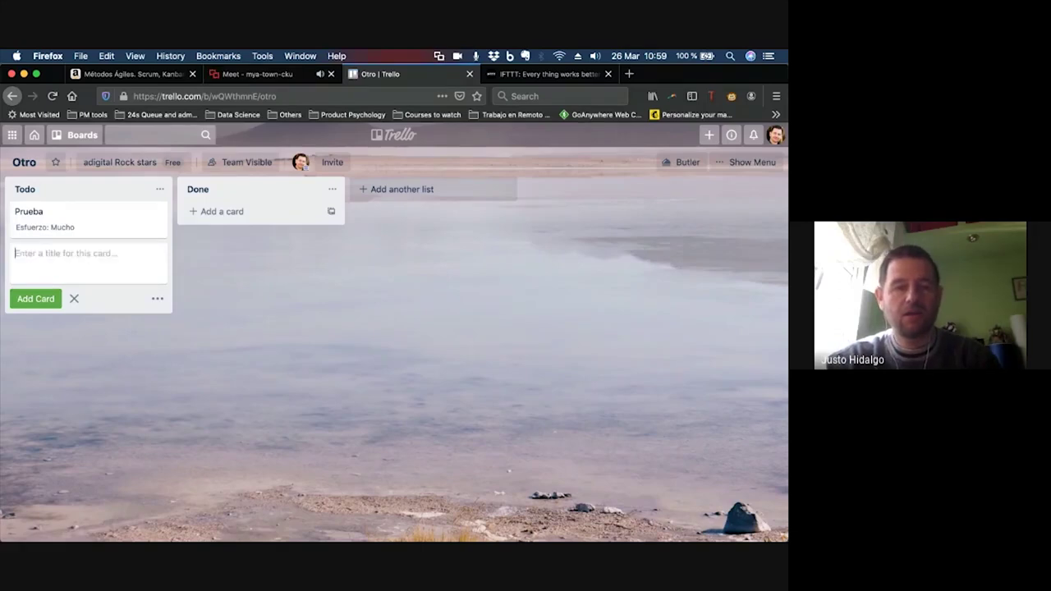
type("Prueba 2")
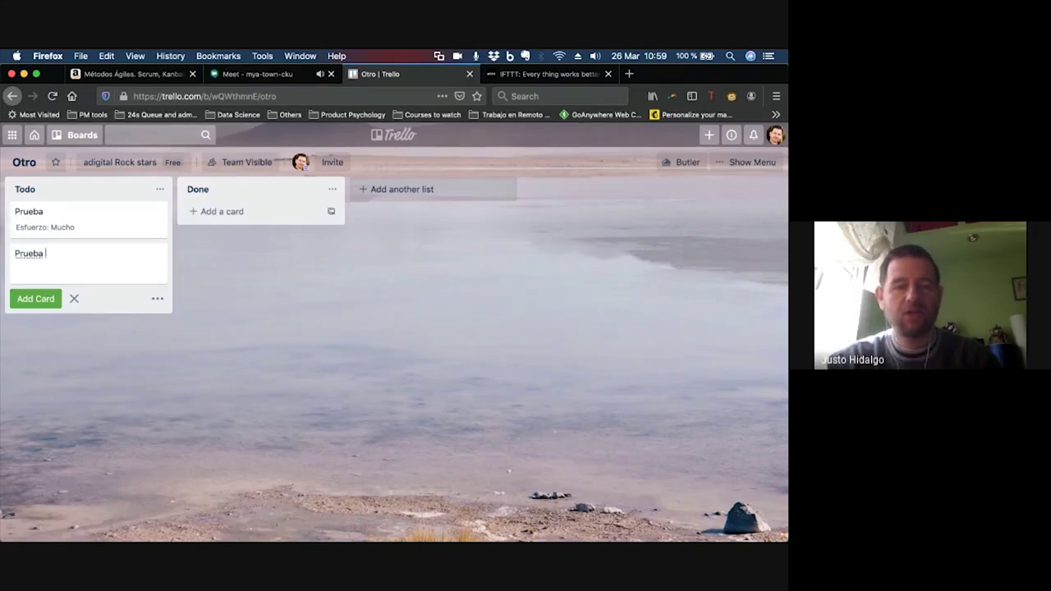
key("Return")
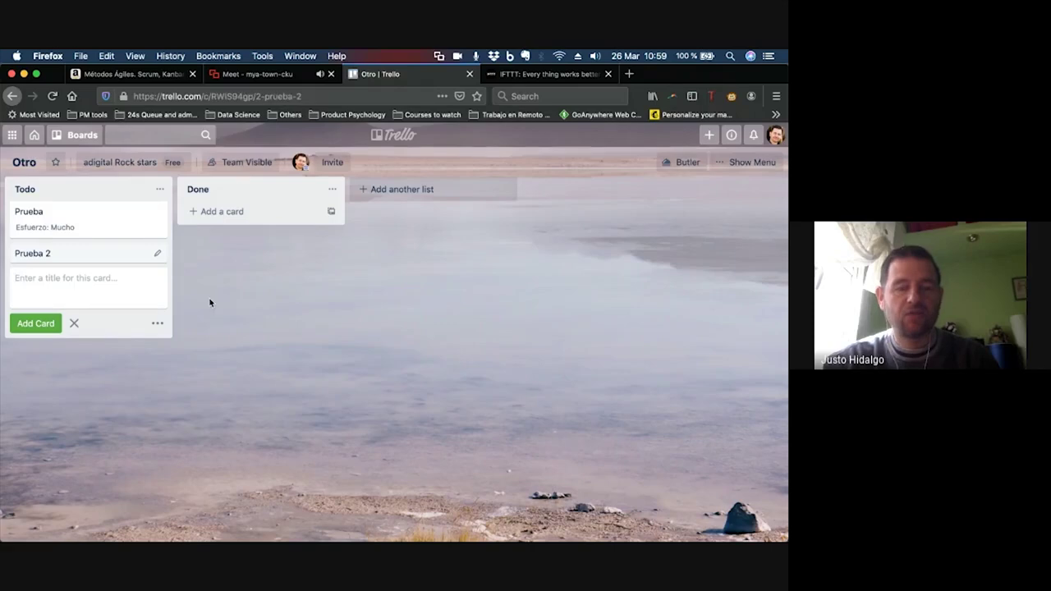
Step: Set Prueba 2's Esfuerzo to Poco and close the card
left_click(229, 376)
left_click(219, 394)
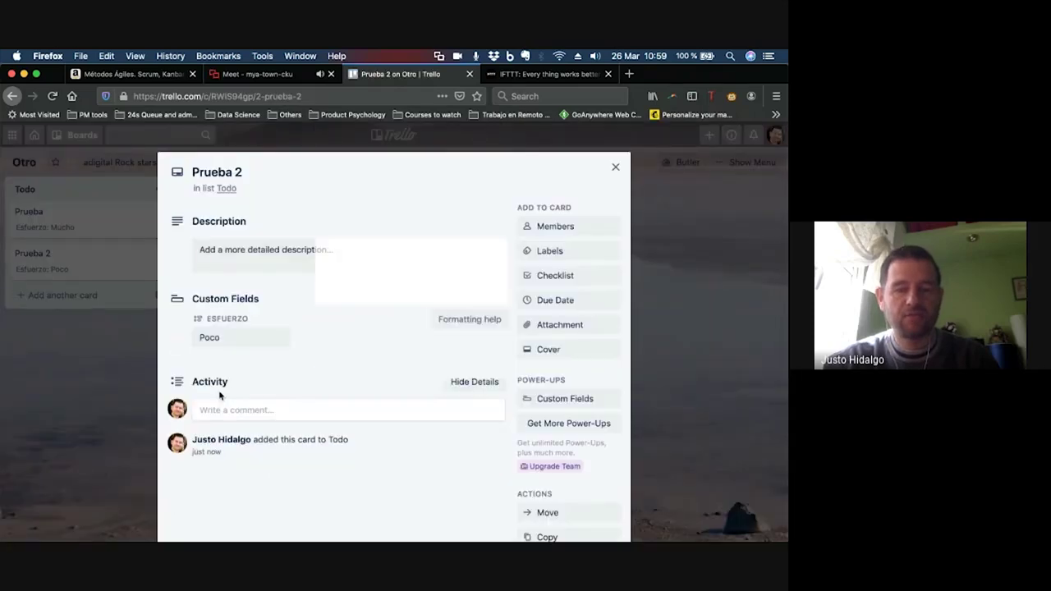
left_click(53, 412)
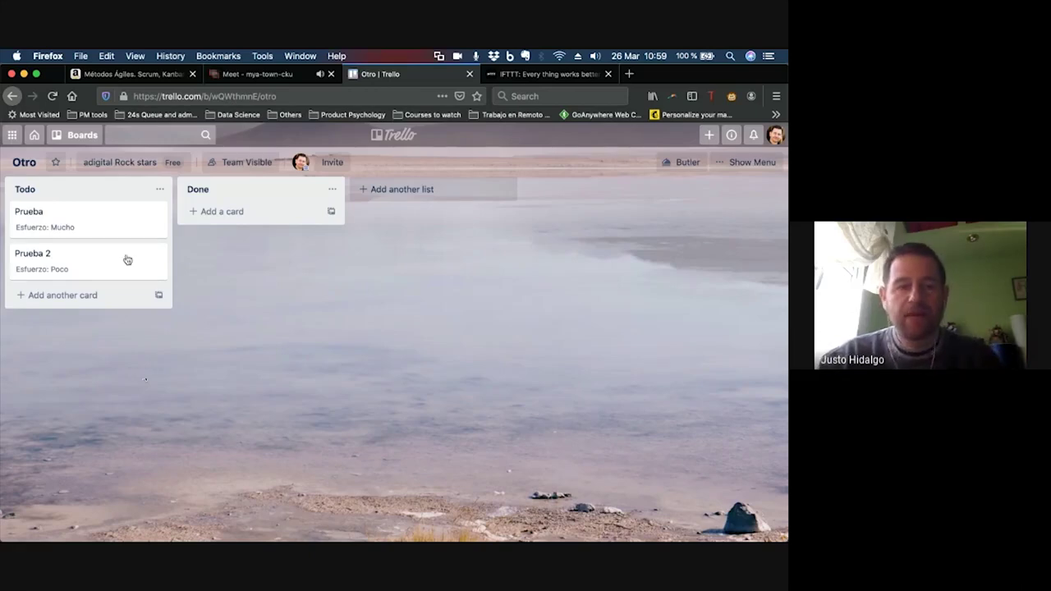
left_click(98, 220)
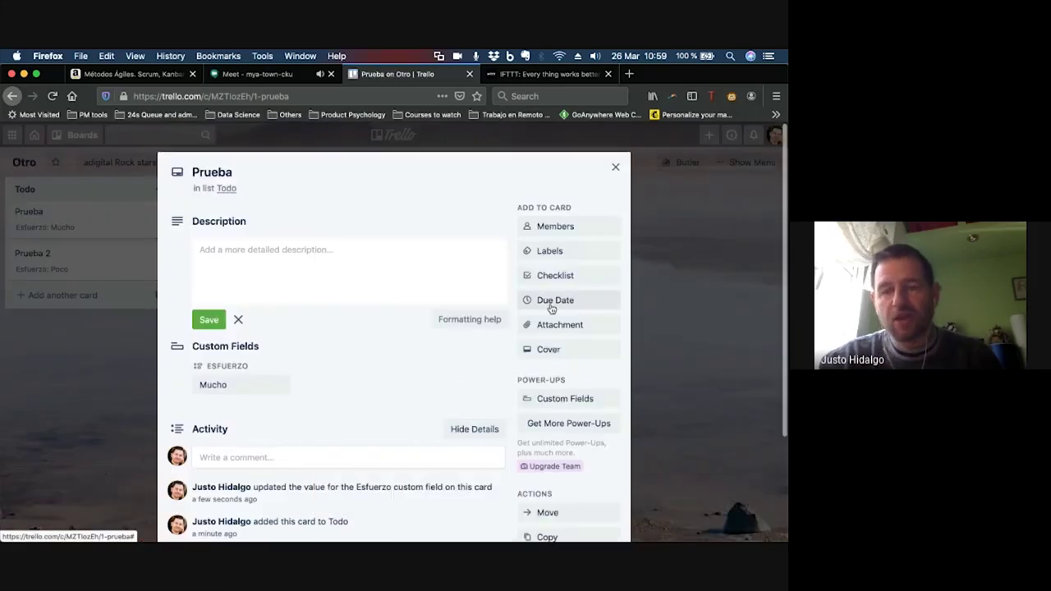
Step: Set the Prueba card's due date to March 30 at 9:00 AM
left_click(555, 301)
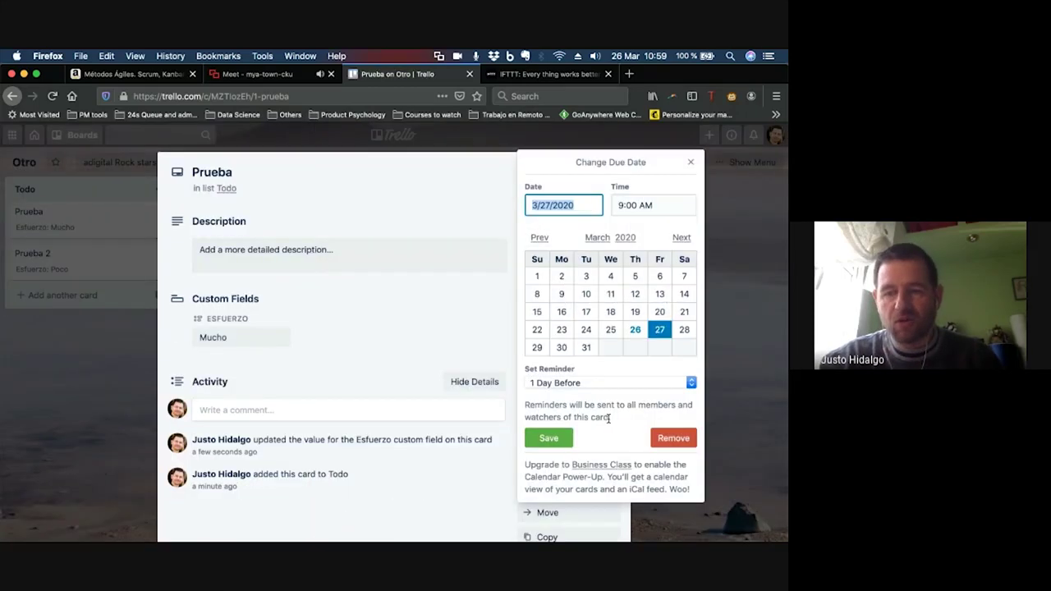
left_click(562, 348)
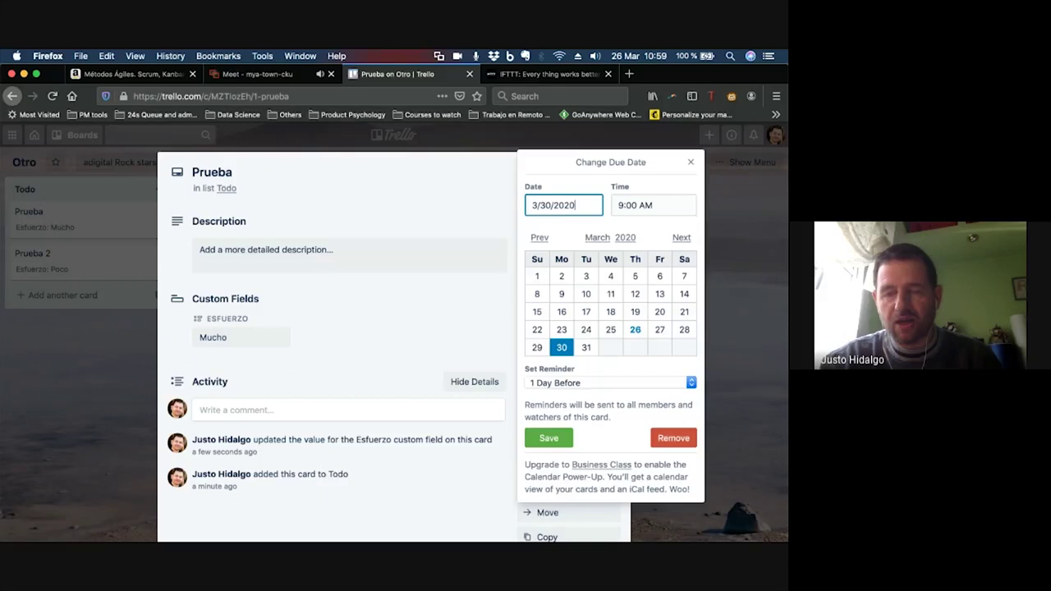
key("Return")
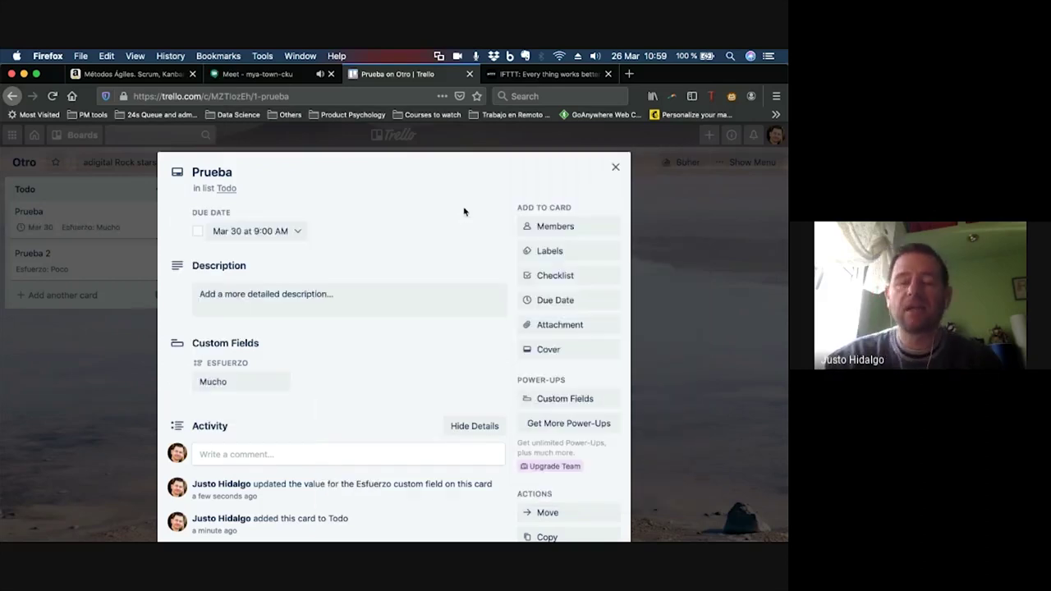
left_click(548, 275)
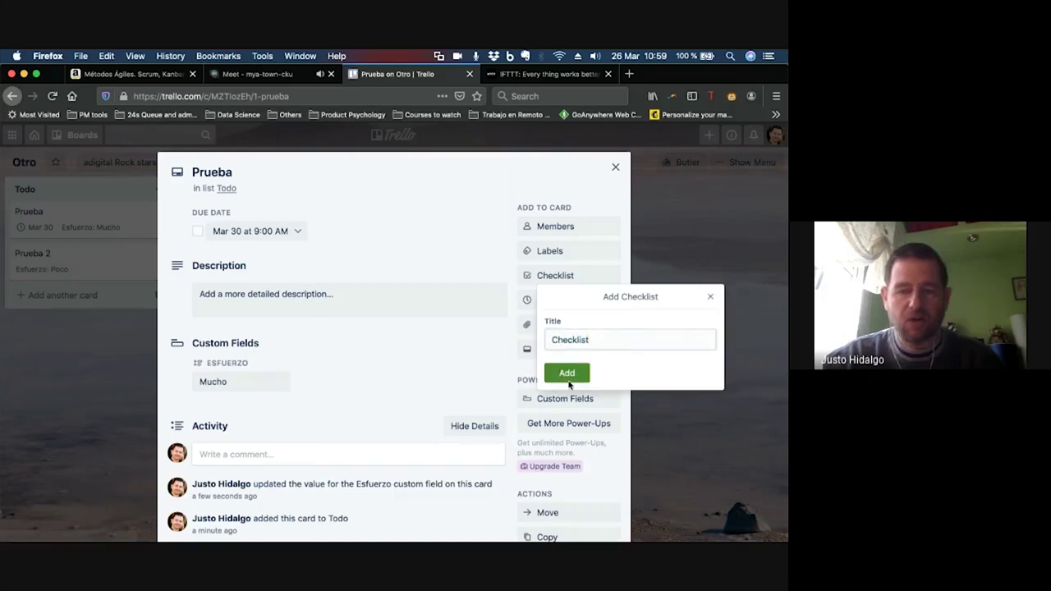
Step: Add a checklist to Prueba with the items Hacer 1, Hacer 2 and Hecho
left_click(567, 373)
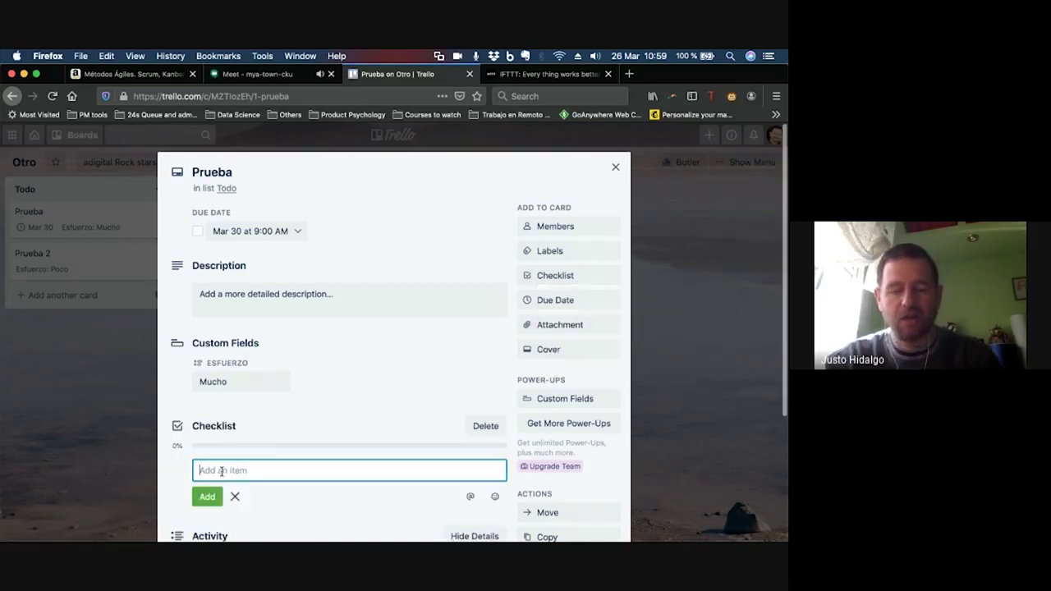
type("Hacer 1")
key("Return")
type("Hacer 2")
key("Return")
type("Hecho")
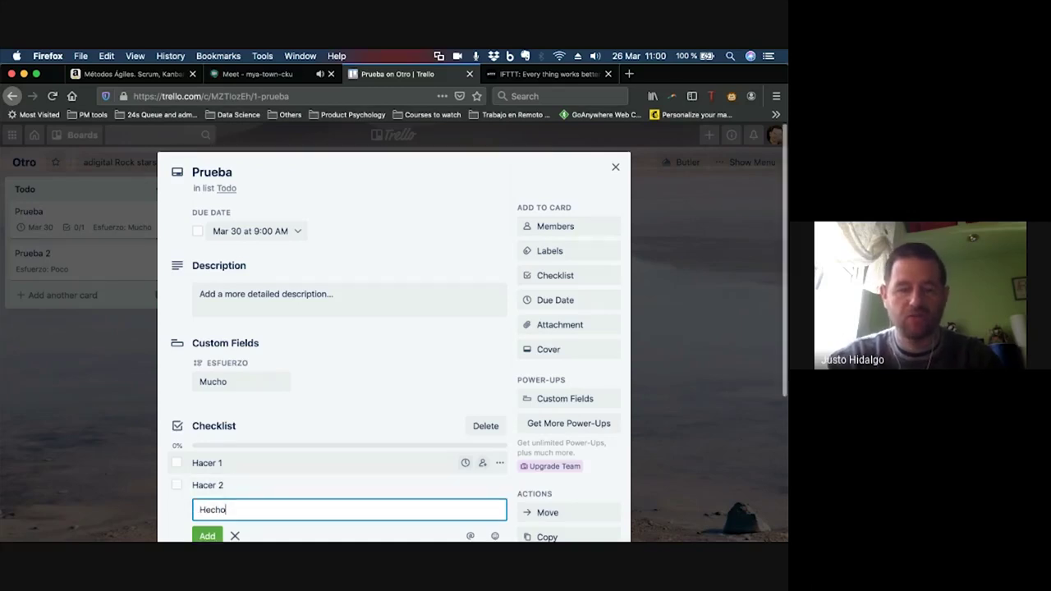
key("Return")
key("Escape")
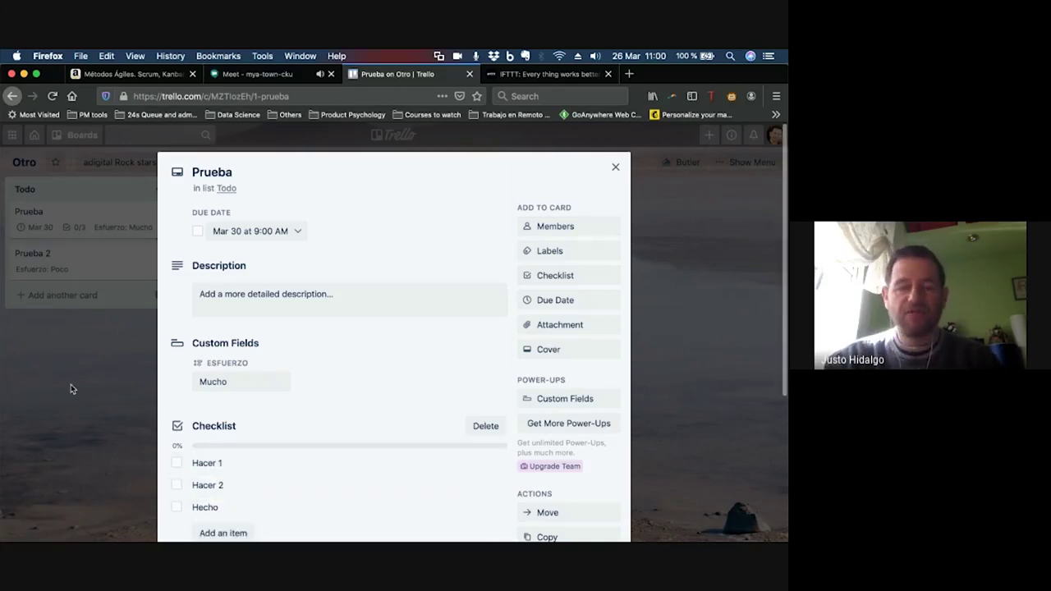
Step: Tick off Hacer 1 and Hacer 2, then close the Prueba card
left_click(175, 463)
left_click(175, 486)
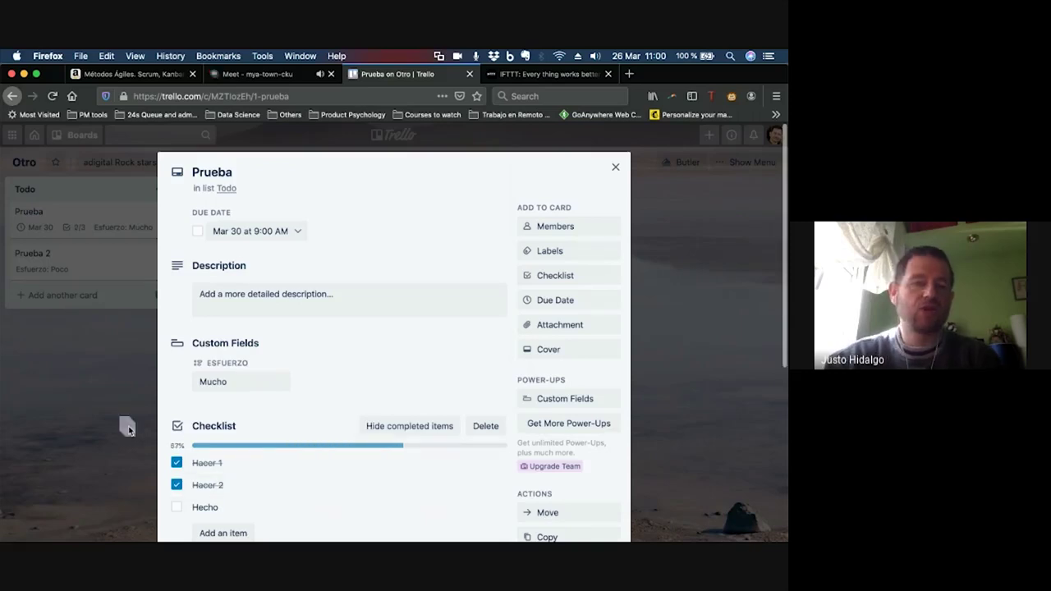
left_click(128, 430)
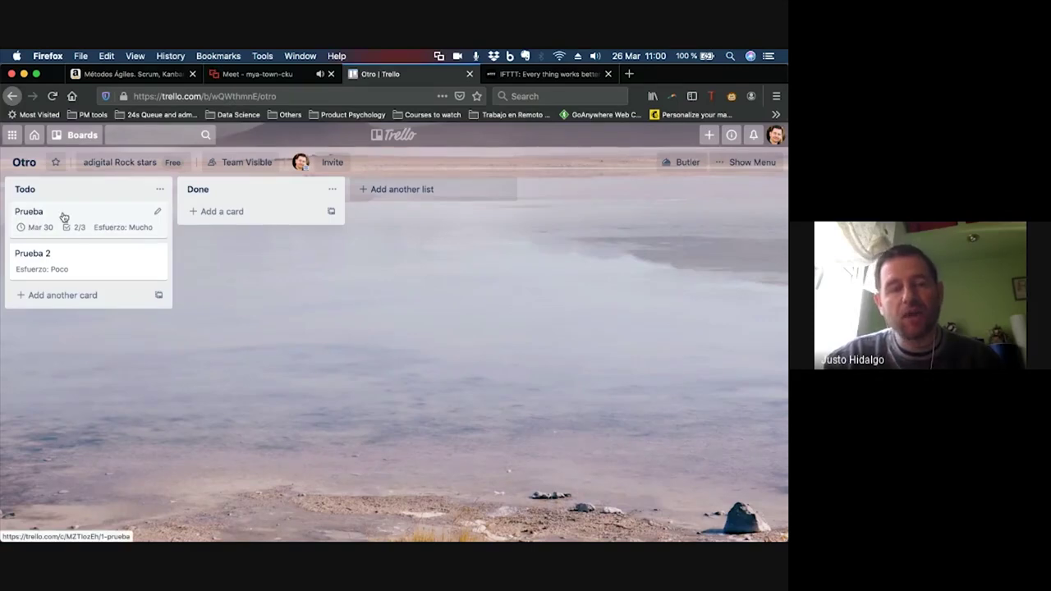
Step: Reopen Prueba to review its 2/3 checklist, then return to the Otro board
left_click(96, 215)
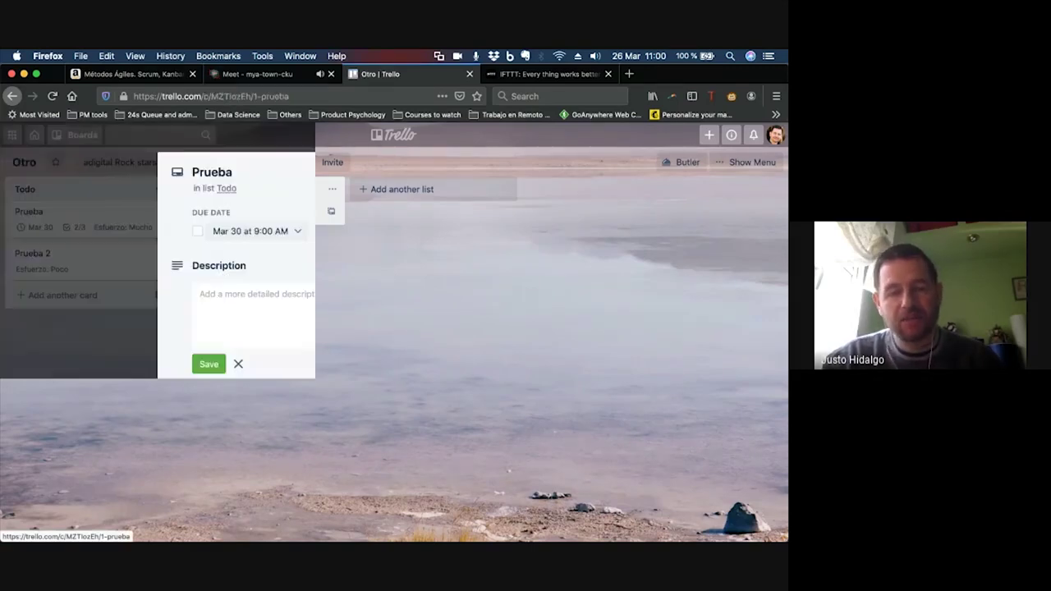
scroll(192, 473, "down", 2)
scroll(193, 472, "down", 1)
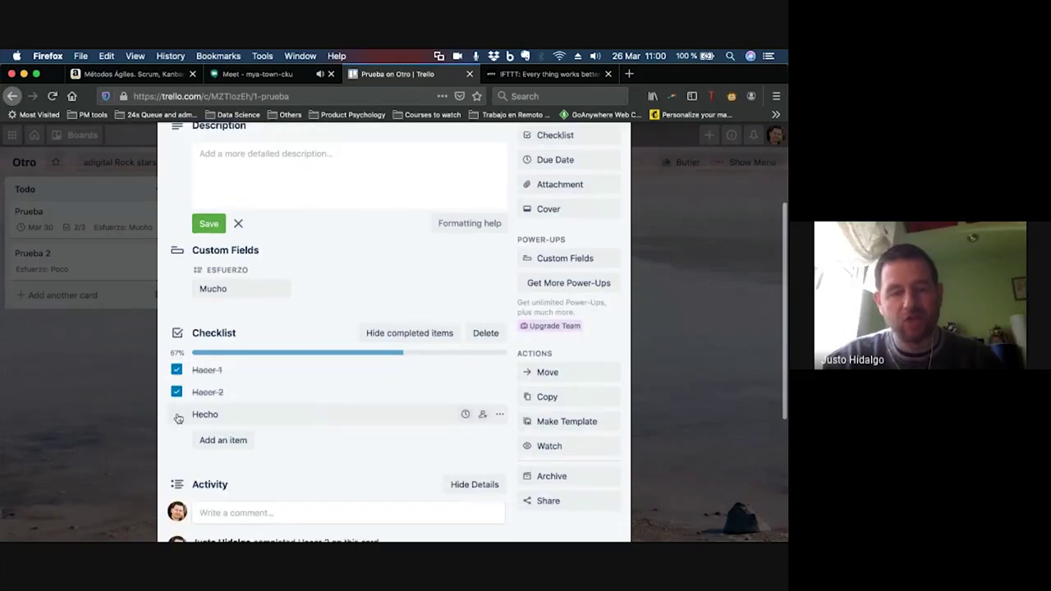
scroll(301, 406, "up", 2)
scroll(304, 407, "up", 1)
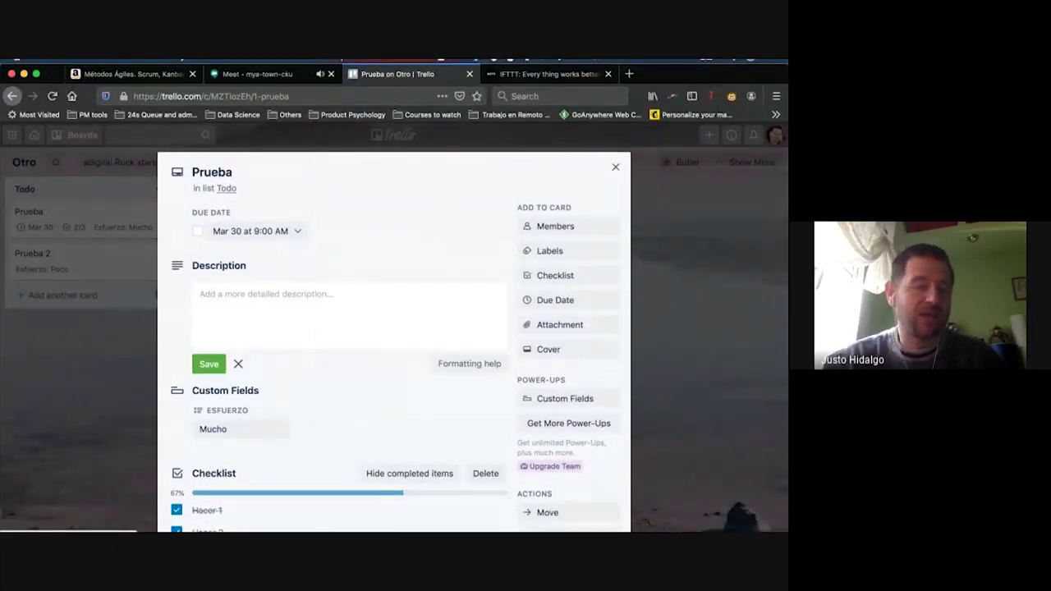
key("Escape")
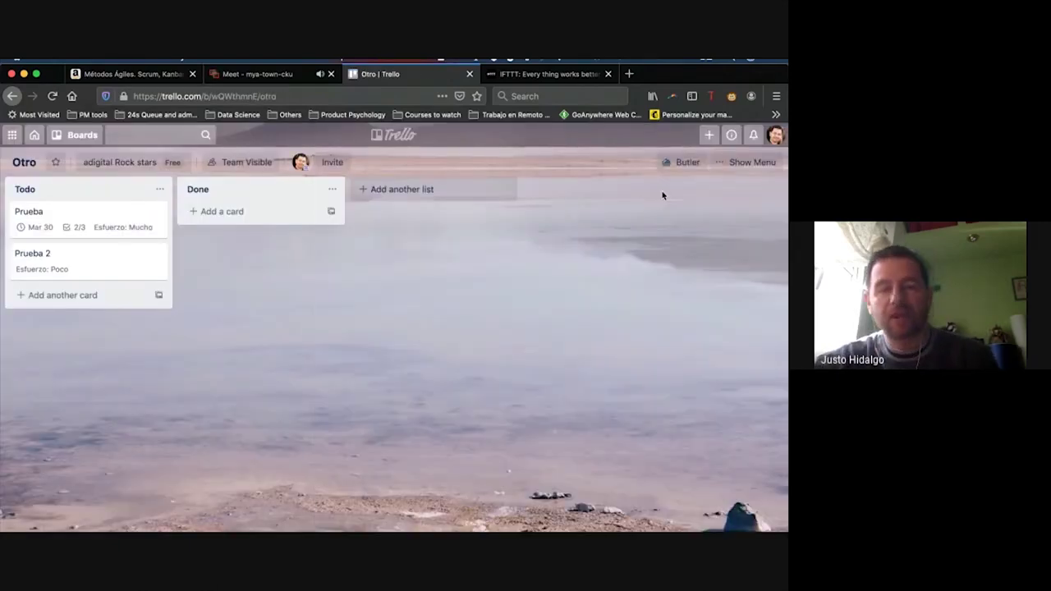
Step: Open the Otro board's Butler rules and start deleting the Testing/Validation rule
left_click(688, 164)
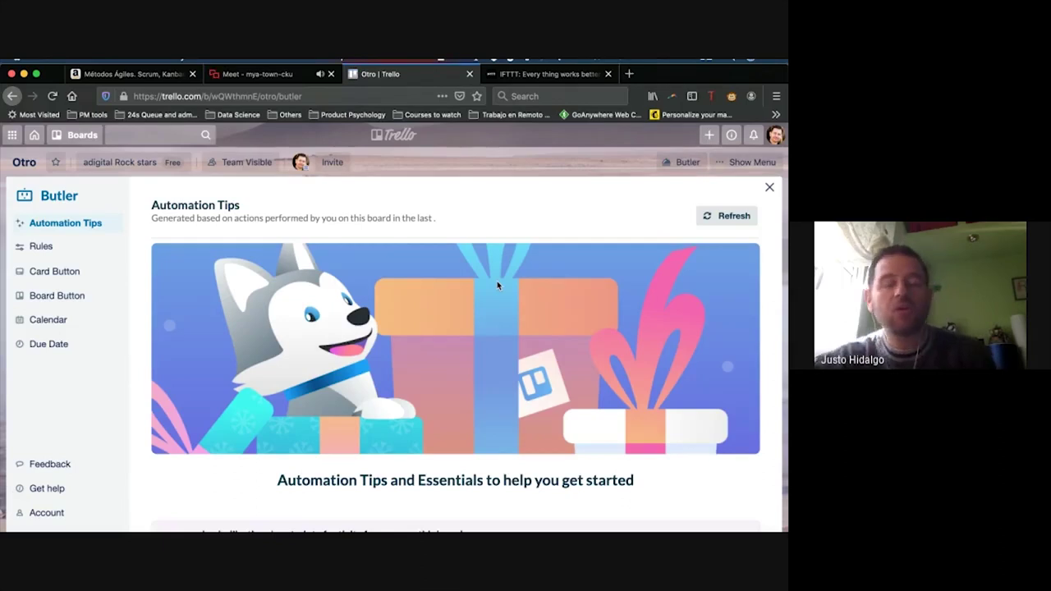
left_click(43, 247)
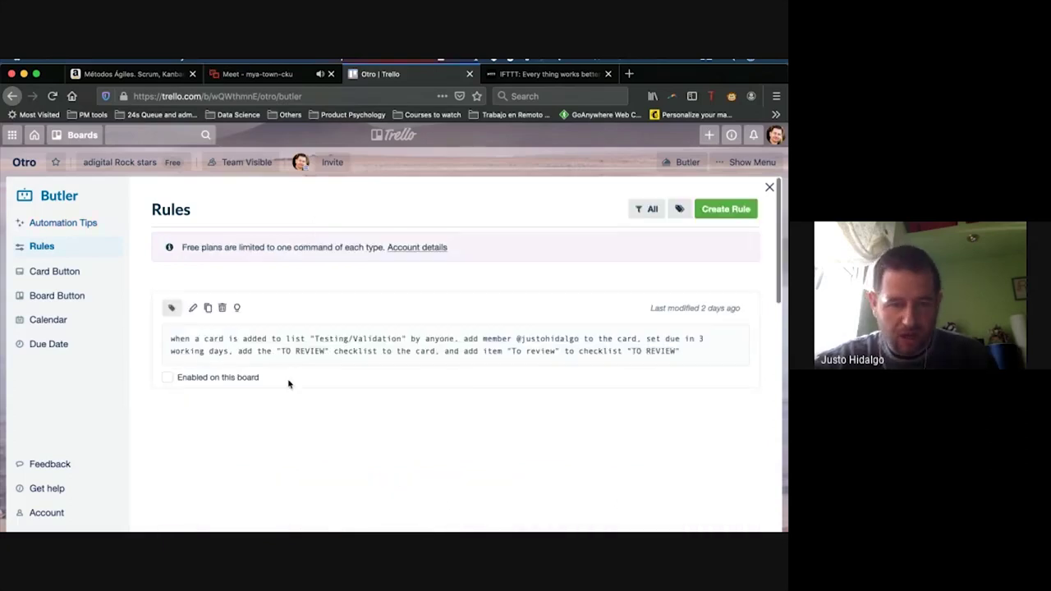
left_click(222, 307)
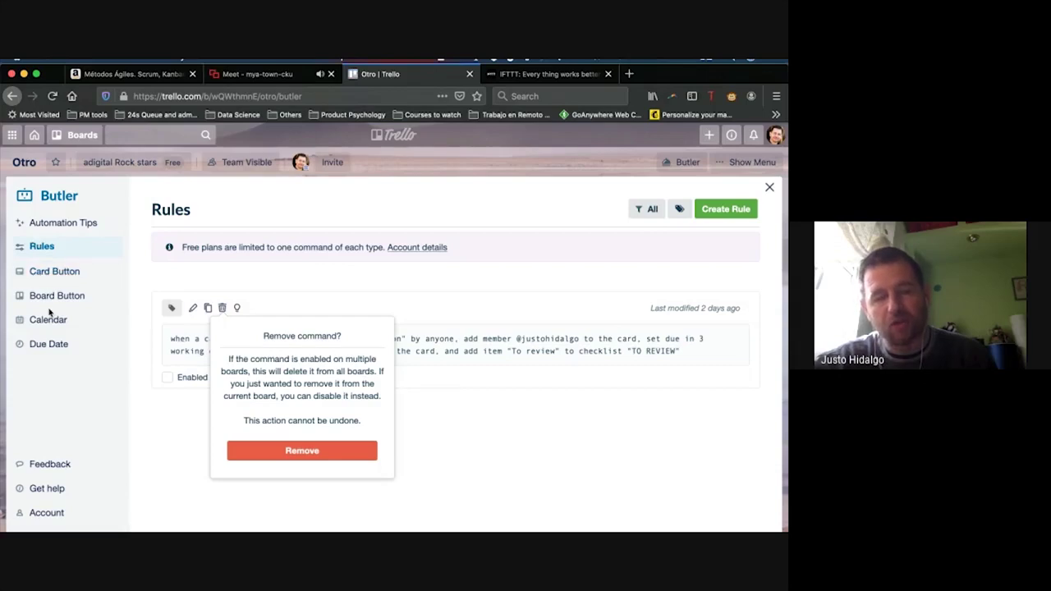
Step: Confirm removal of the Testing/Validation rule and begin creating a new rule
left_click(303, 450)
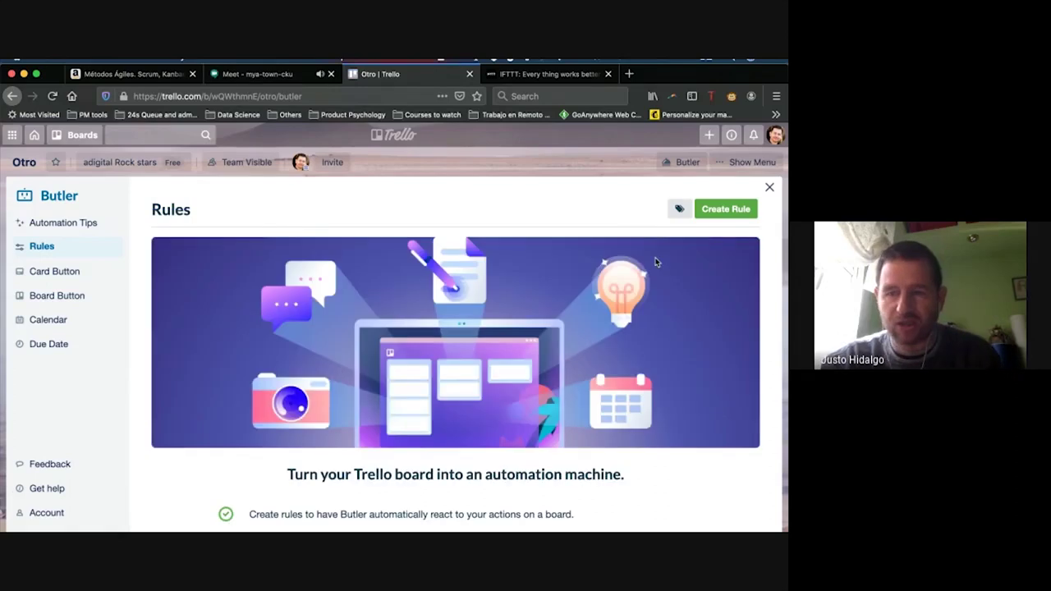
left_click(728, 210)
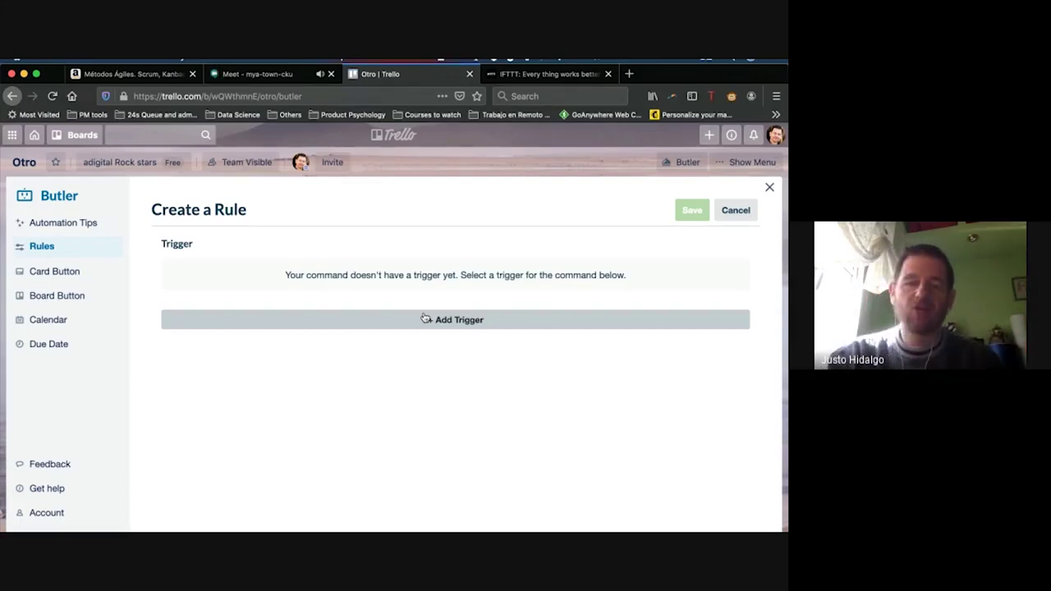
Step: Give the new rule the trigger: when a card is added to list Done by me
left_click(425, 319)
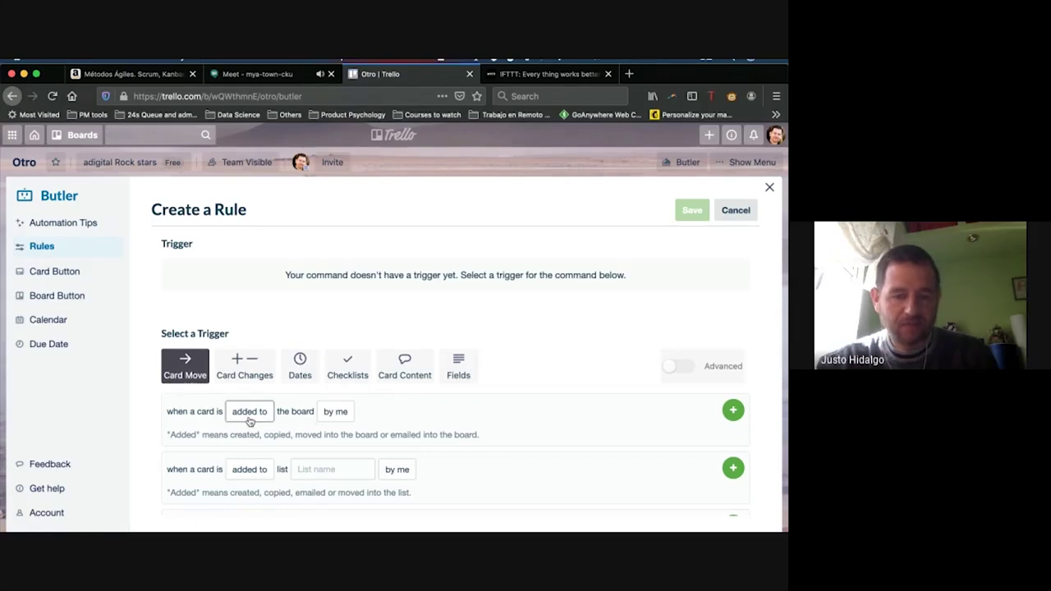
scroll(251, 422, "down", 1)
left_click(251, 435)
left_click(332, 437)
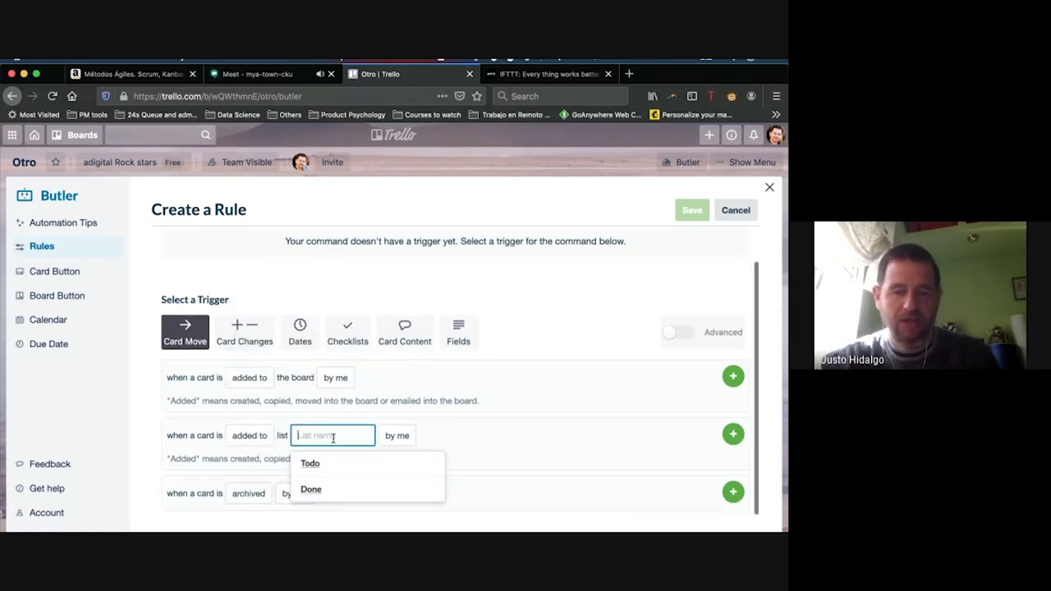
type("D")
left_click(310, 464)
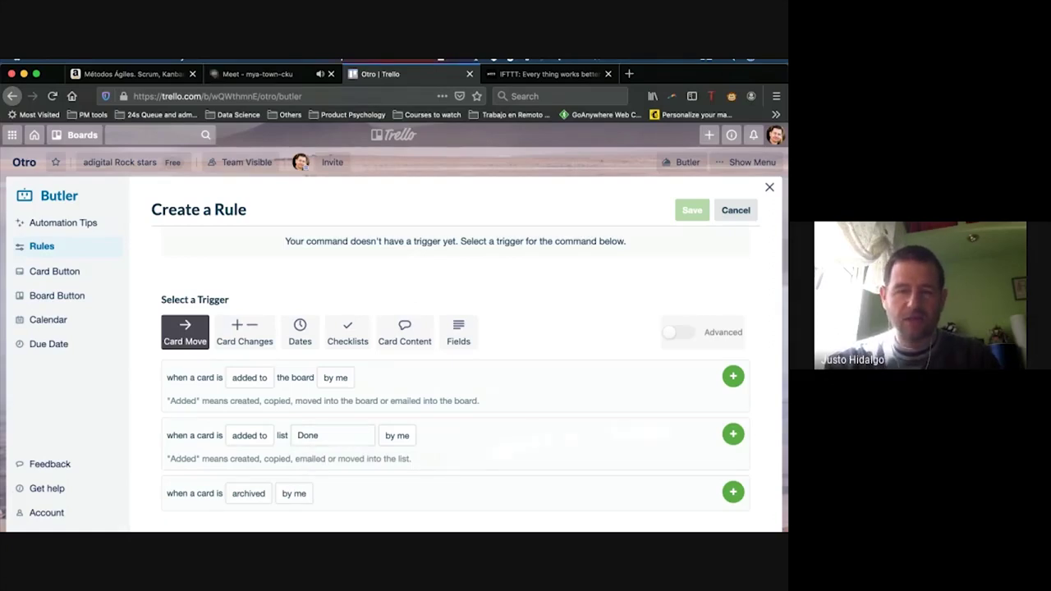
left_click(733, 434)
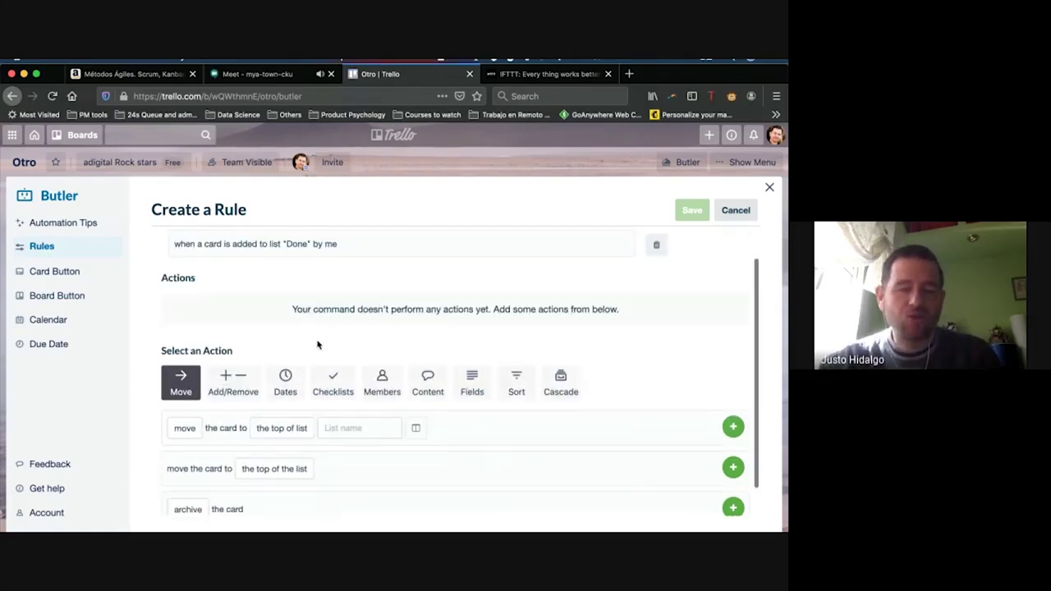
scroll(317, 345, "down", 2)
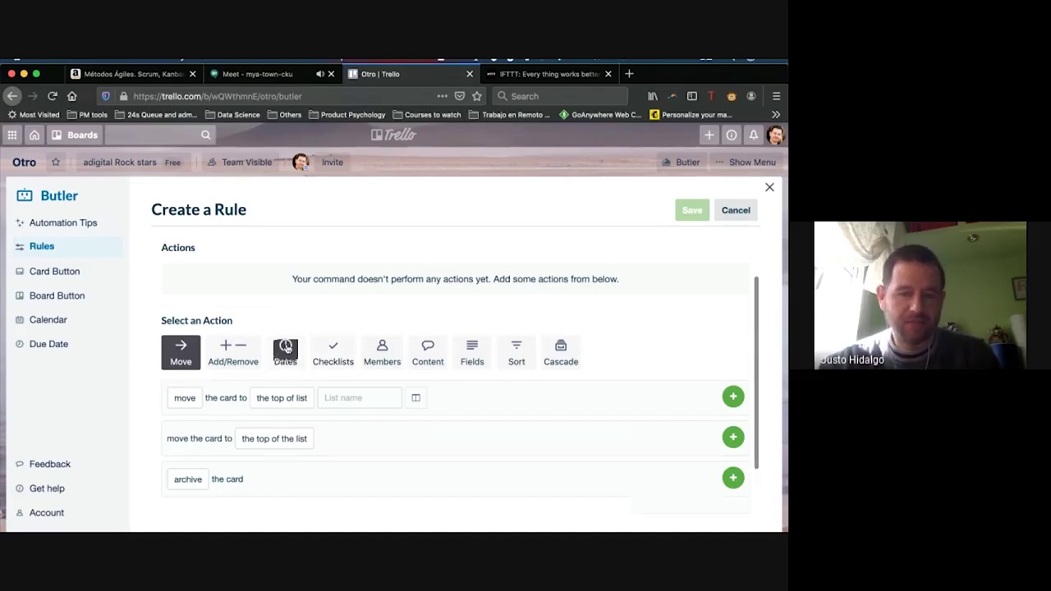
Step: Add actions marking the due date complete and checking item Hecho in checklist Checklist, then save
left_click(286, 348)
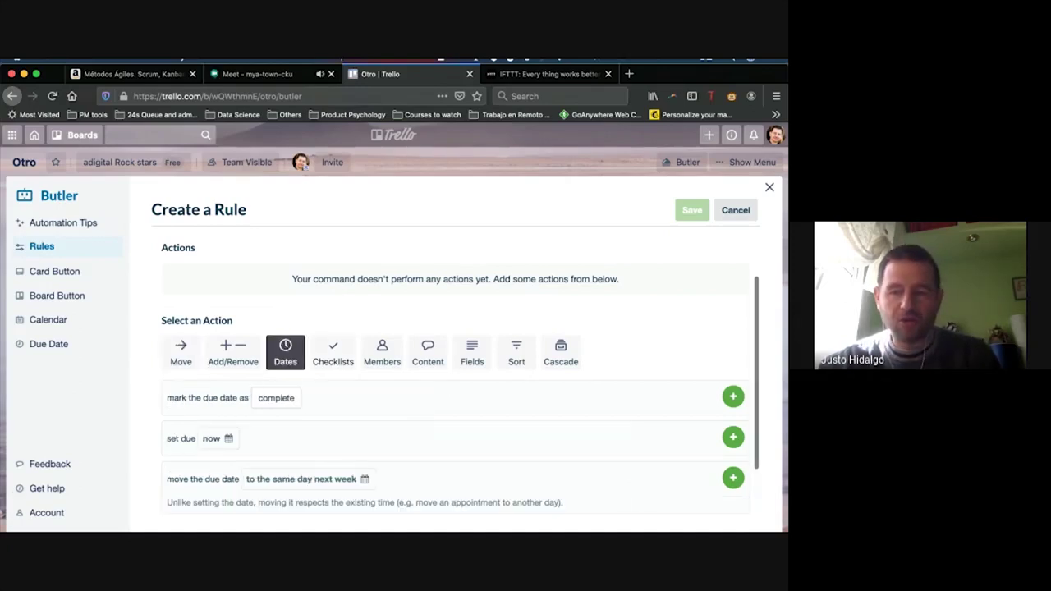
left_click(733, 397)
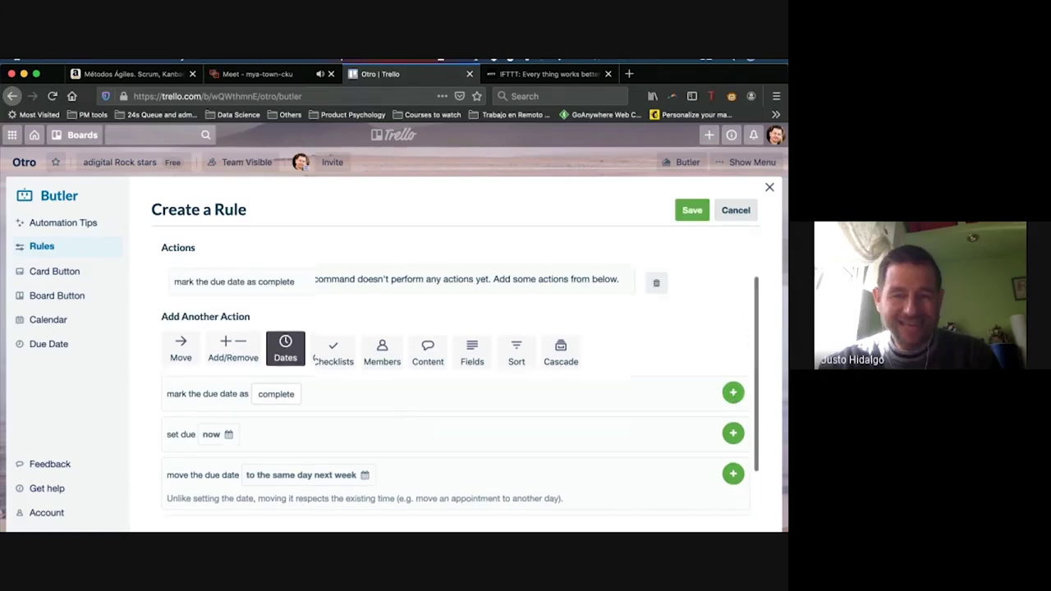
left_click(322, 360)
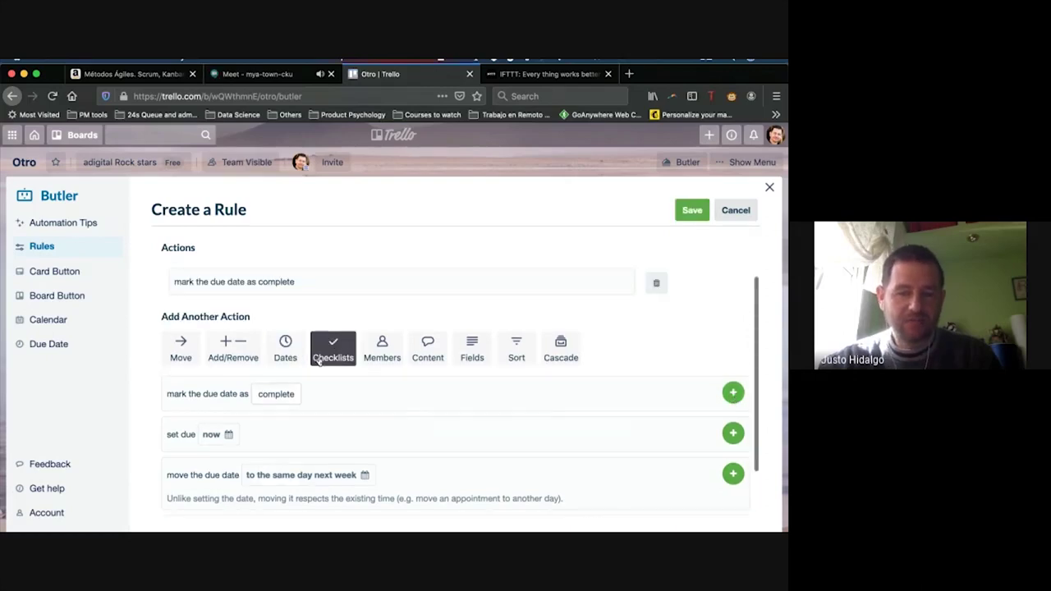
scroll(211, 425, "down", 3)
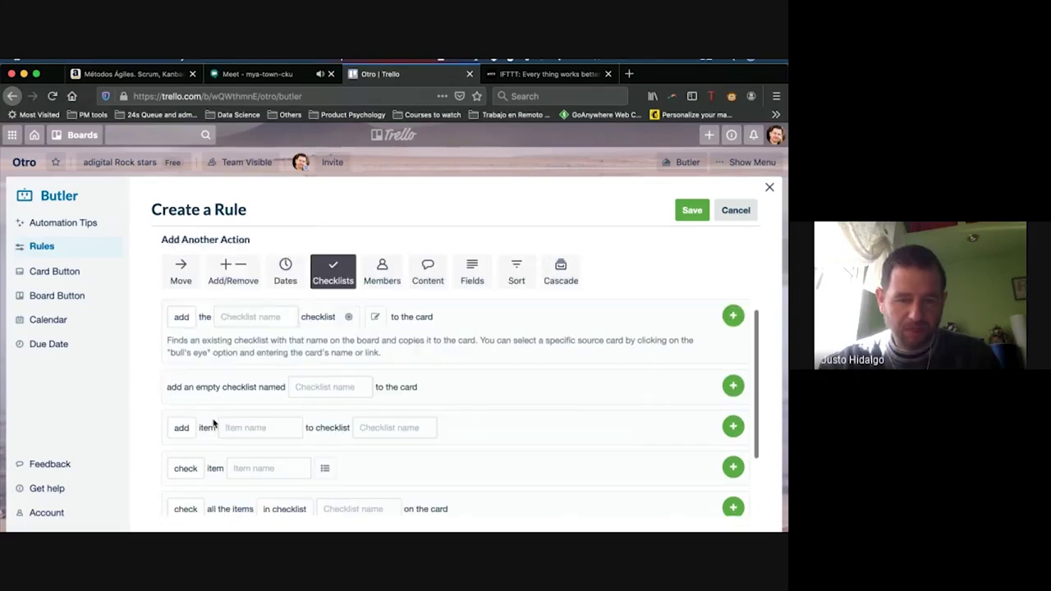
left_click(284, 423)
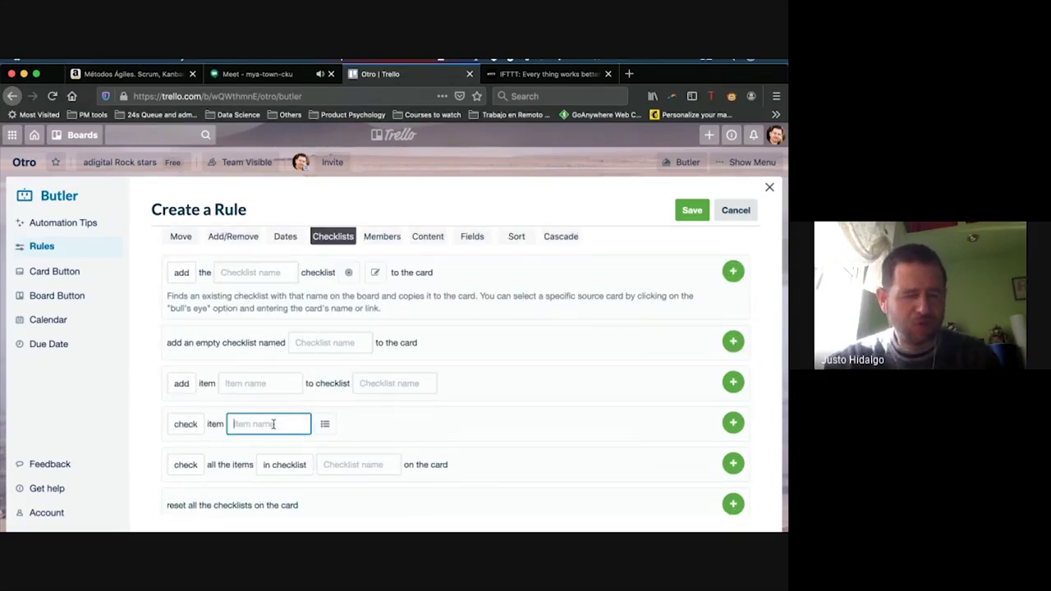
type("Hecho")
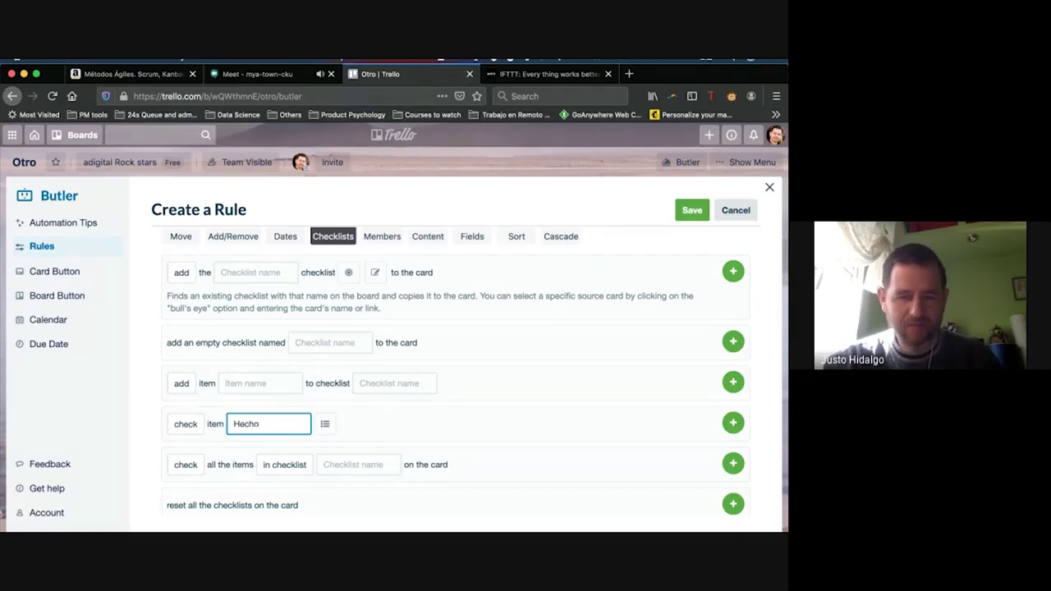
left_click(325, 424)
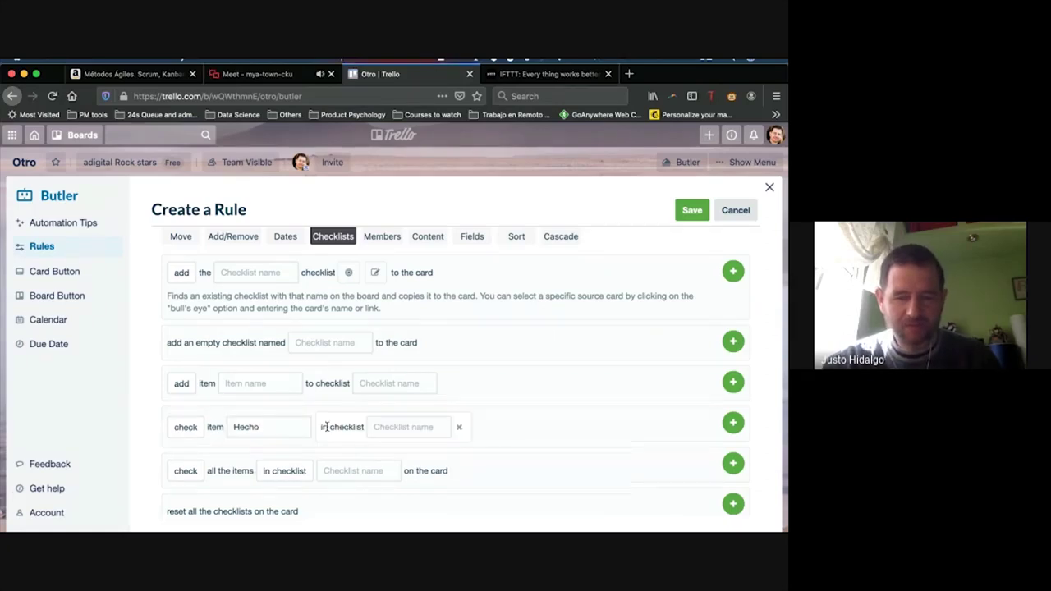
left_click(402, 427)
type("Cgec")
key("BackSpace")
type("hecklist")
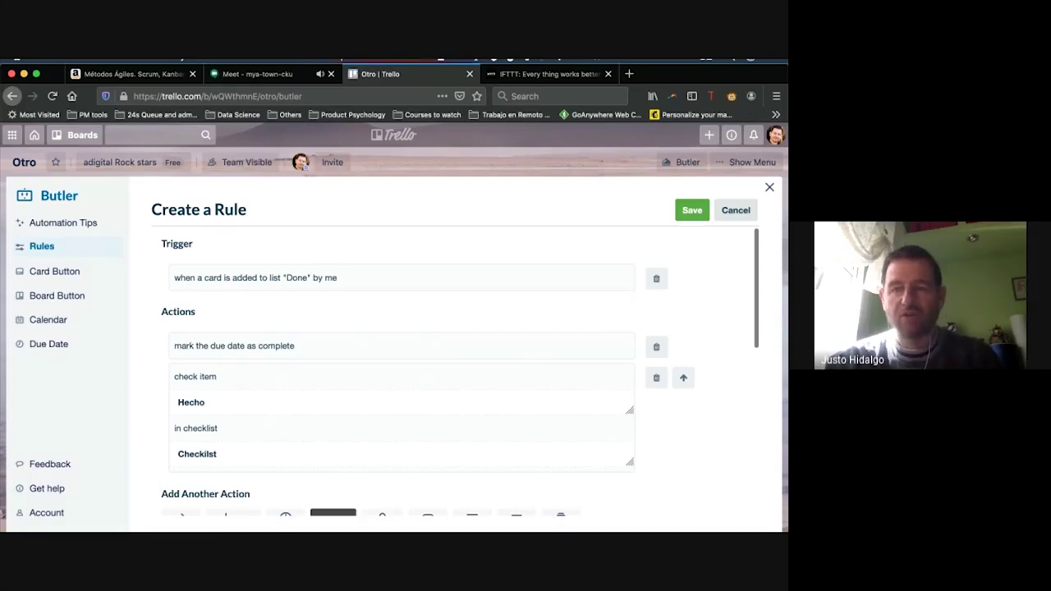
left_click(692, 211)
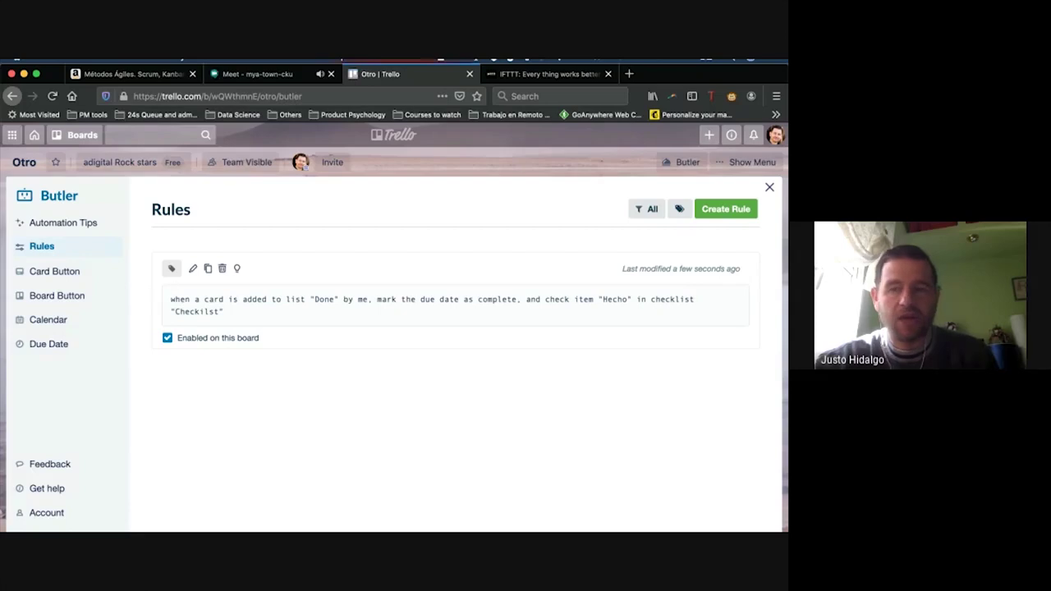
Step: Drag Prueba from Todo to Done and confirm its Mar 30 due date shows complete
key("Escape")
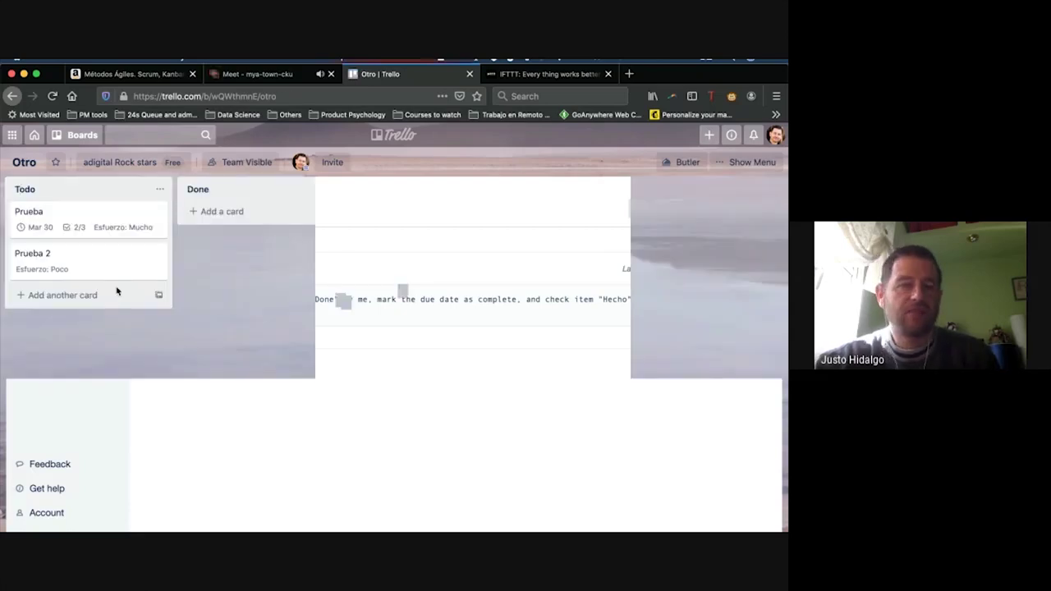
left_click_drag(36, 222, 206, 223)
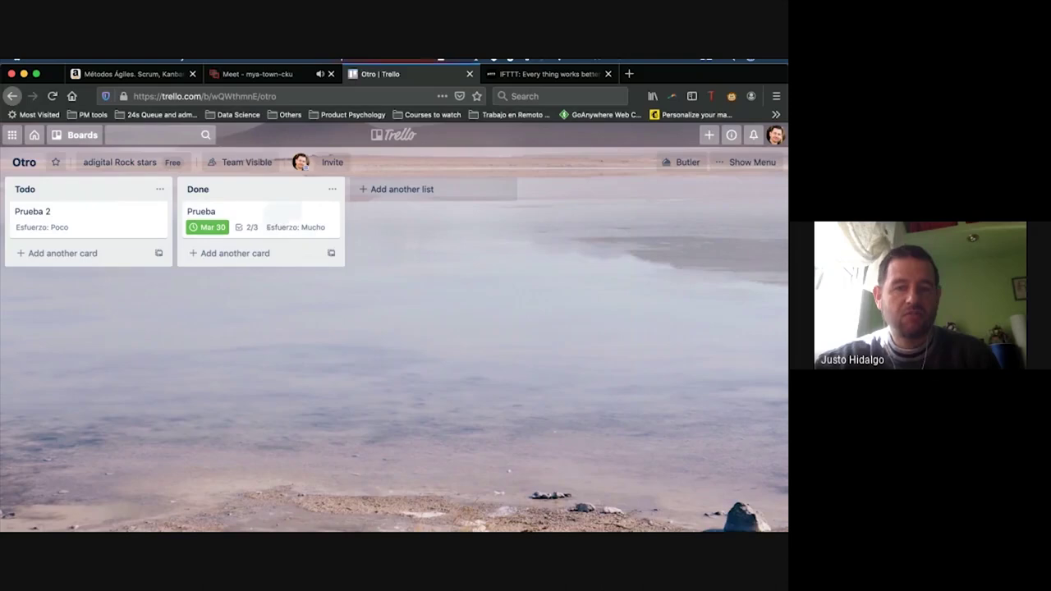
left_click(280, 217)
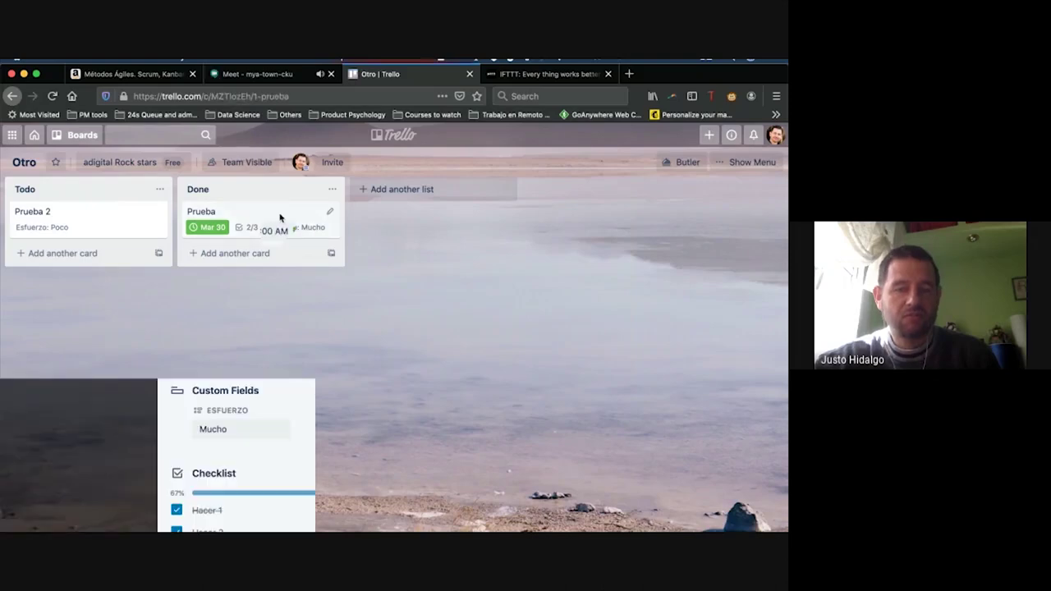
scroll(193, 392, "down", 1)
scroll(192, 392, "down", 2)
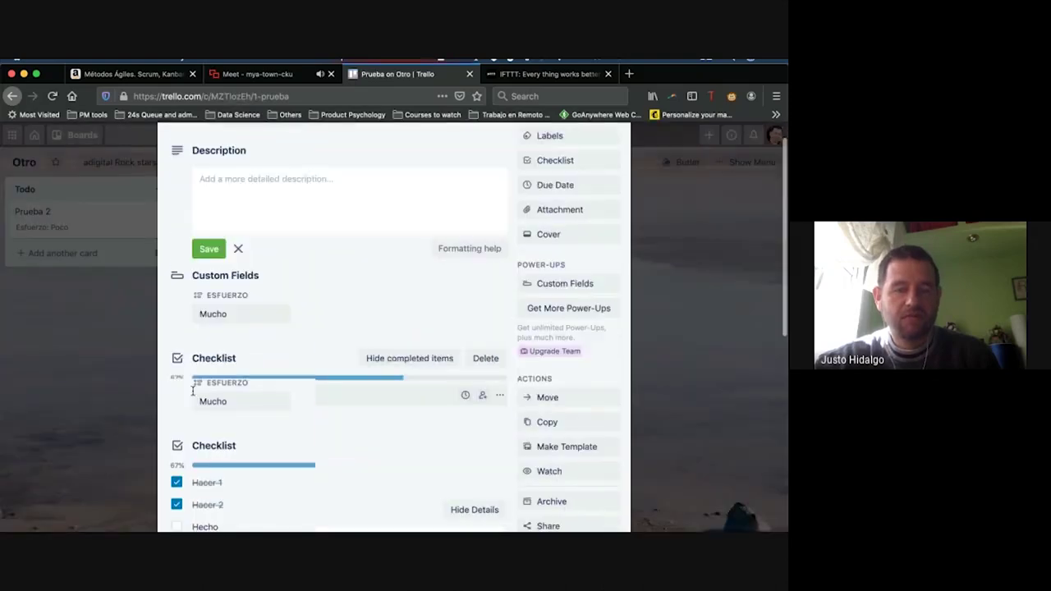
scroll(201, 370, "up", 3)
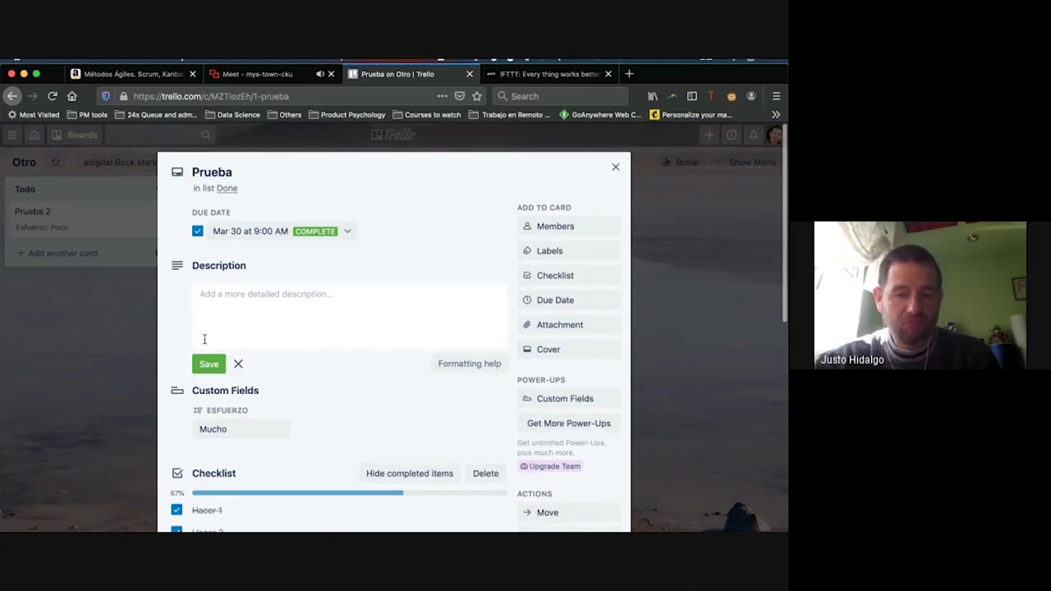
scroll(205, 370, "down", 4)
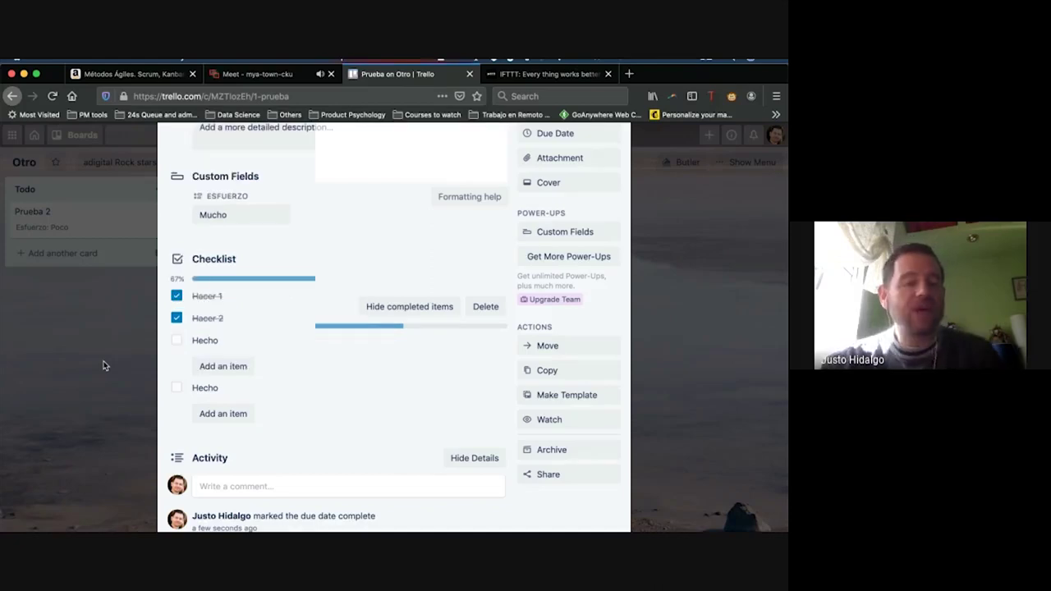
left_click(114, 382)
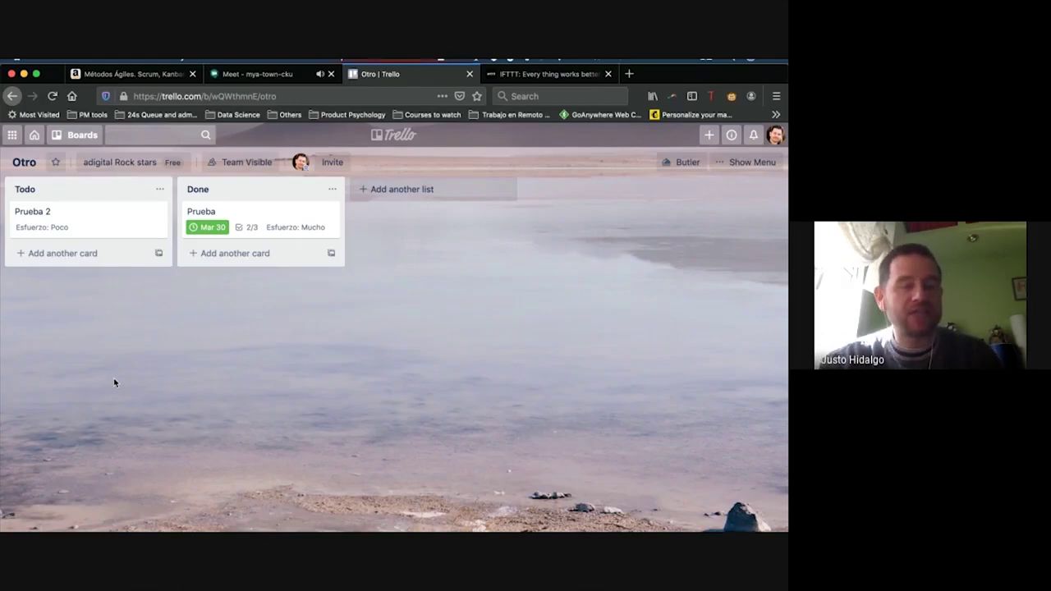
left_click(82, 134)
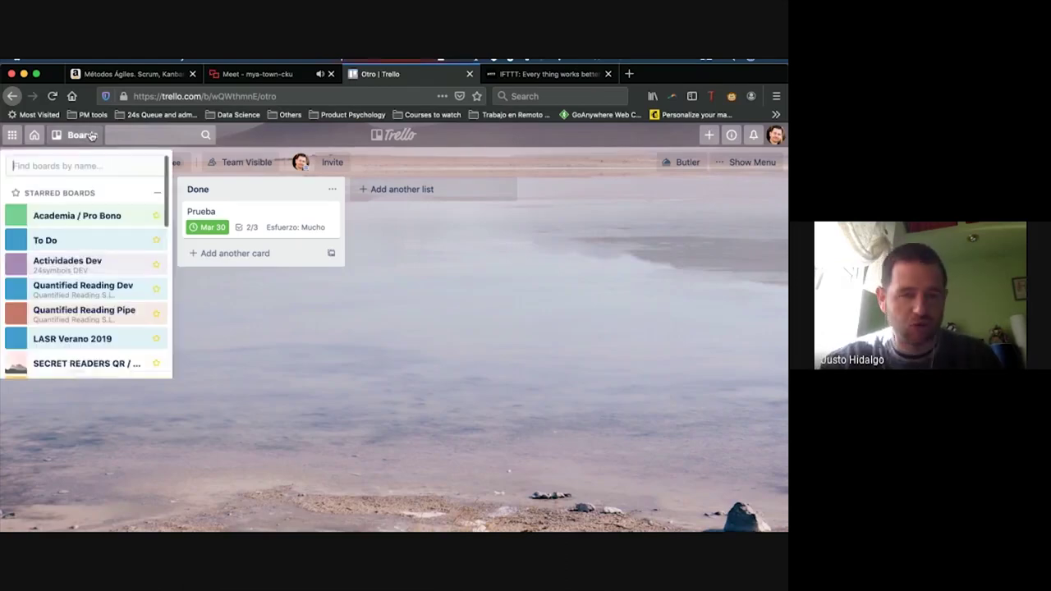
Step: Choose Actividades Dev from the starred boards to switch boards
left_click(70, 263)
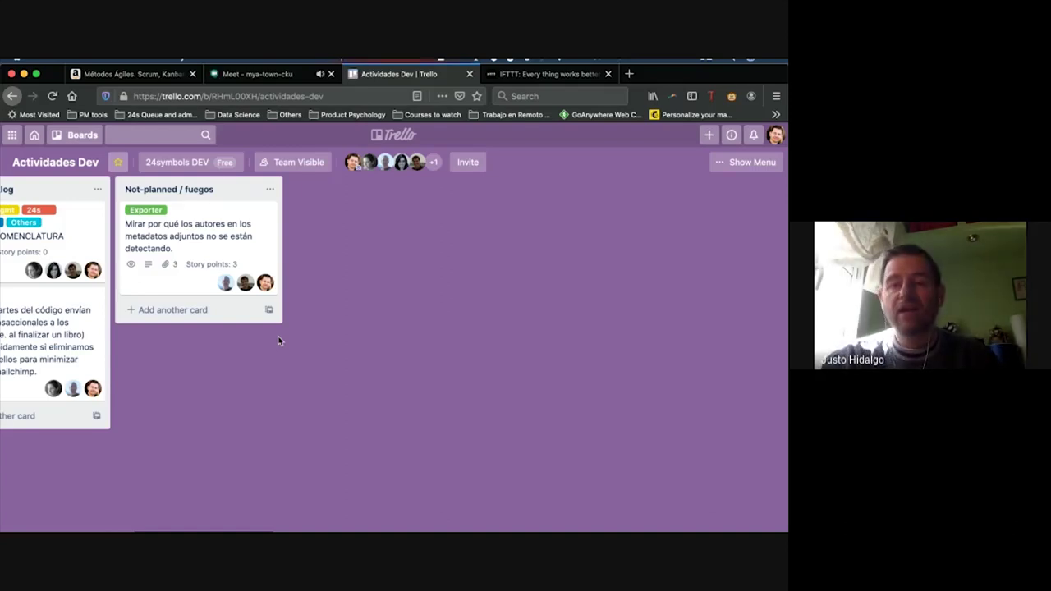
scroll(278, 341, "left", 7)
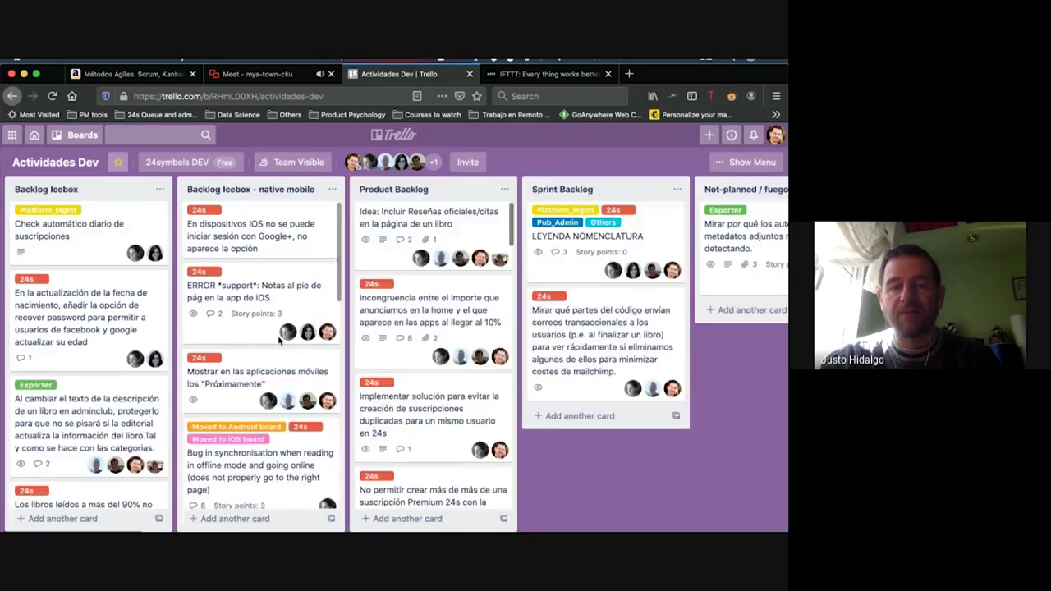
Step: Scroll across all Actividades Dev lists, then select the Academia / Pro Bono board
scroll(278, 340, "right", 10)
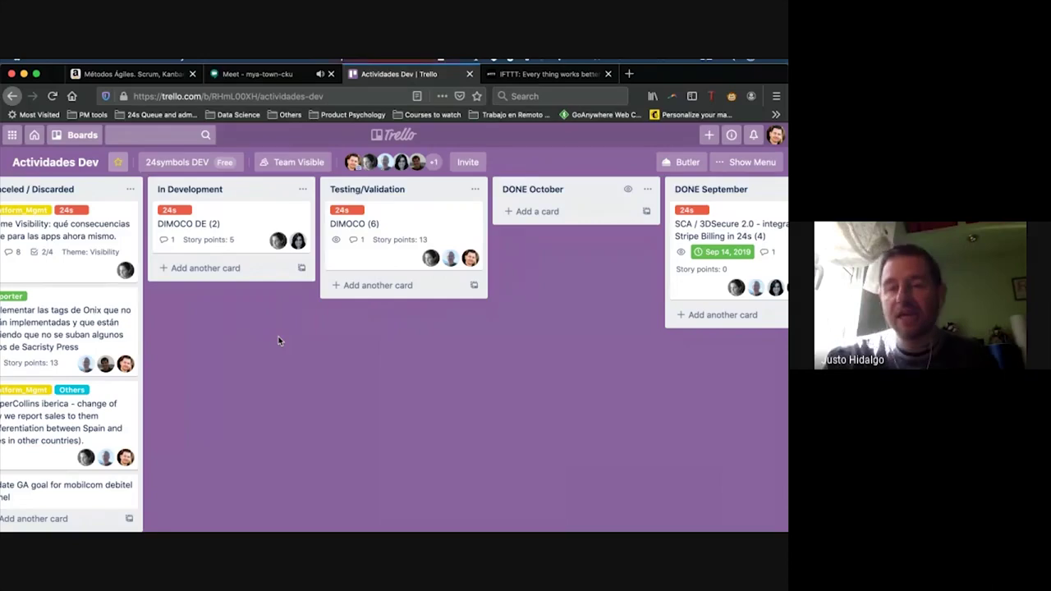
scroll(429, 404, "right", 5)
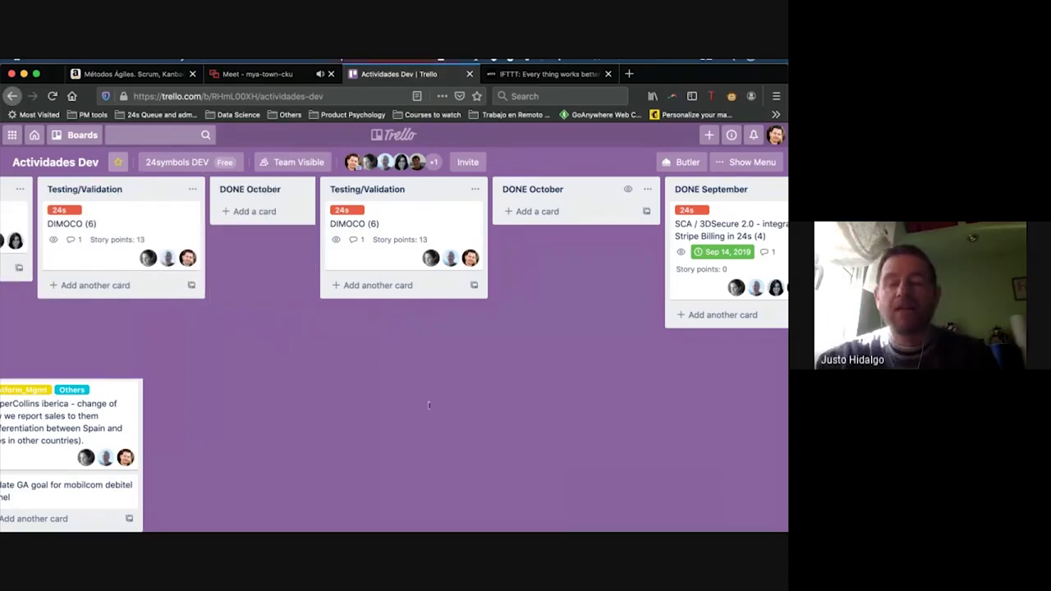
scroll(428, 405, "right", 10)
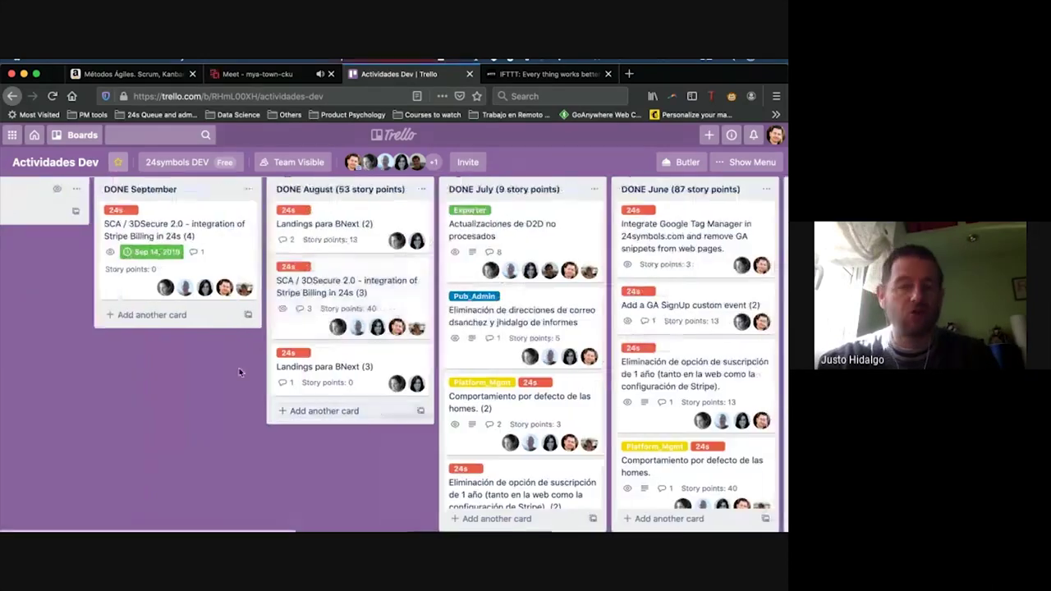
scroll(227, 359, "left", 15)
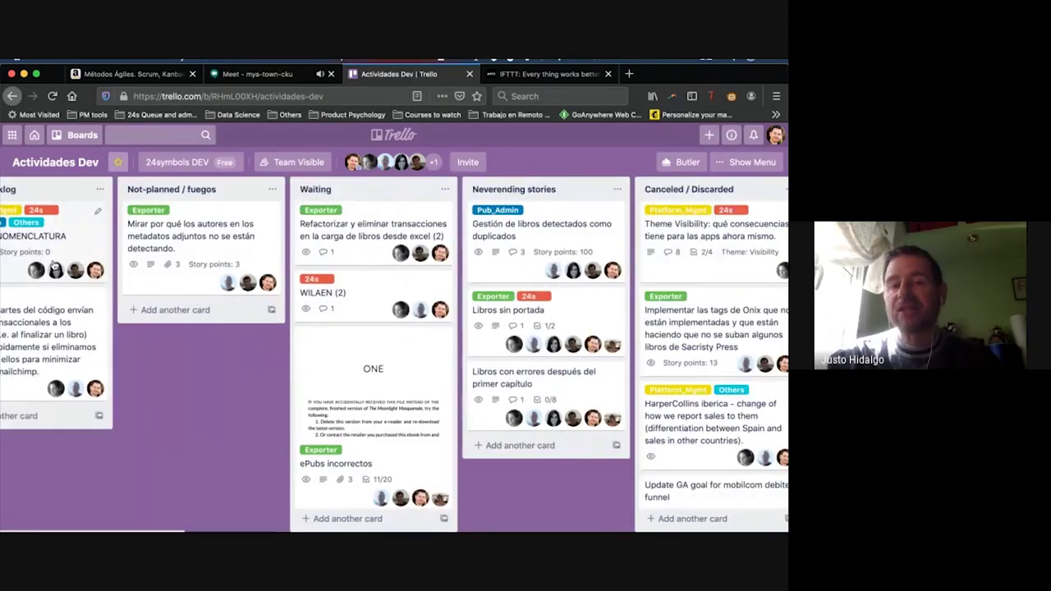
scroll(53, 264, "left", 10)
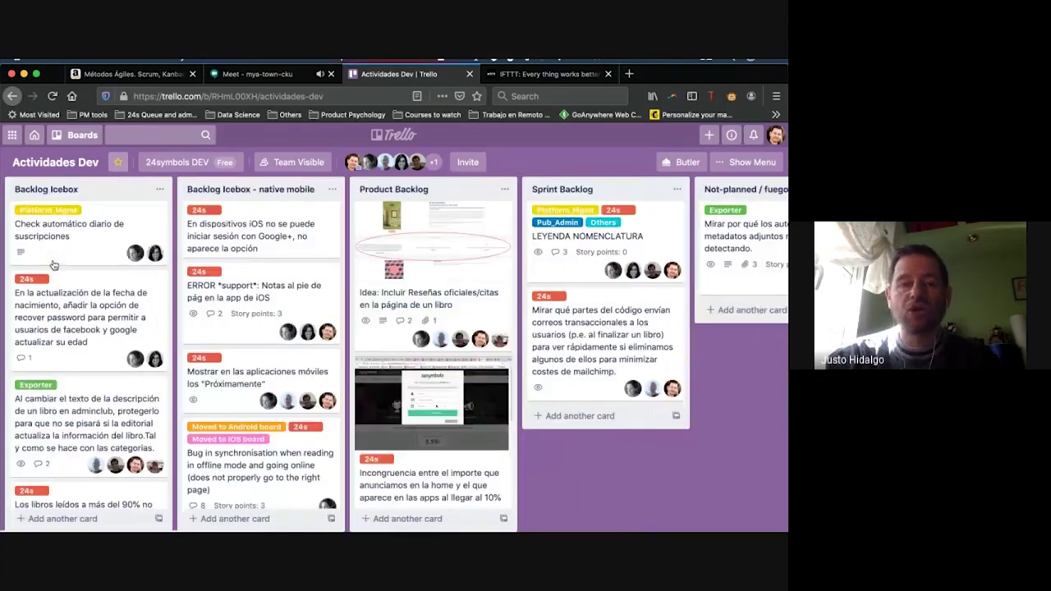
left_click(83, 135)
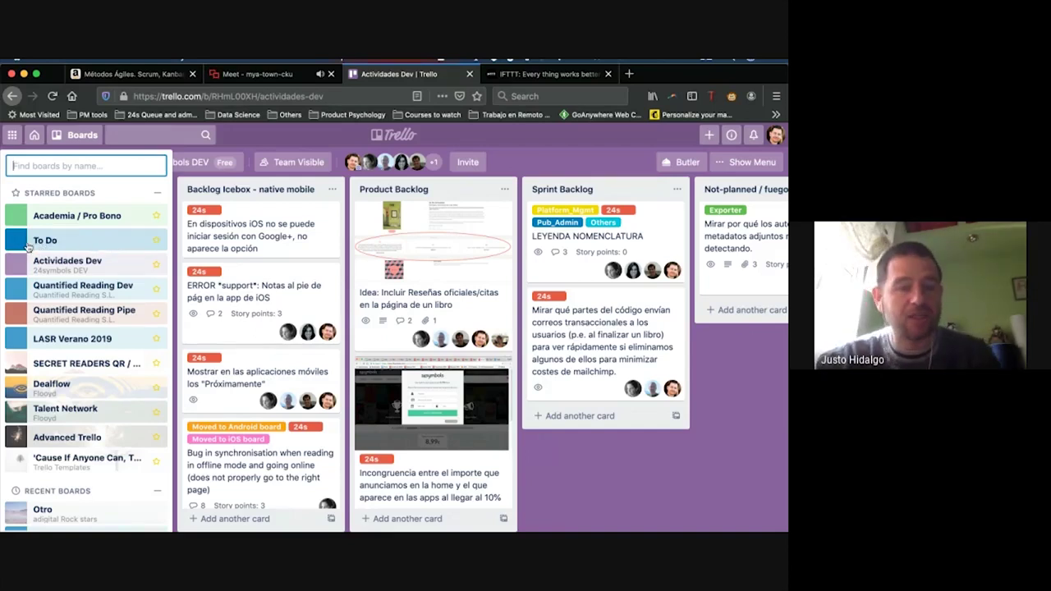
left_click(76, 216)
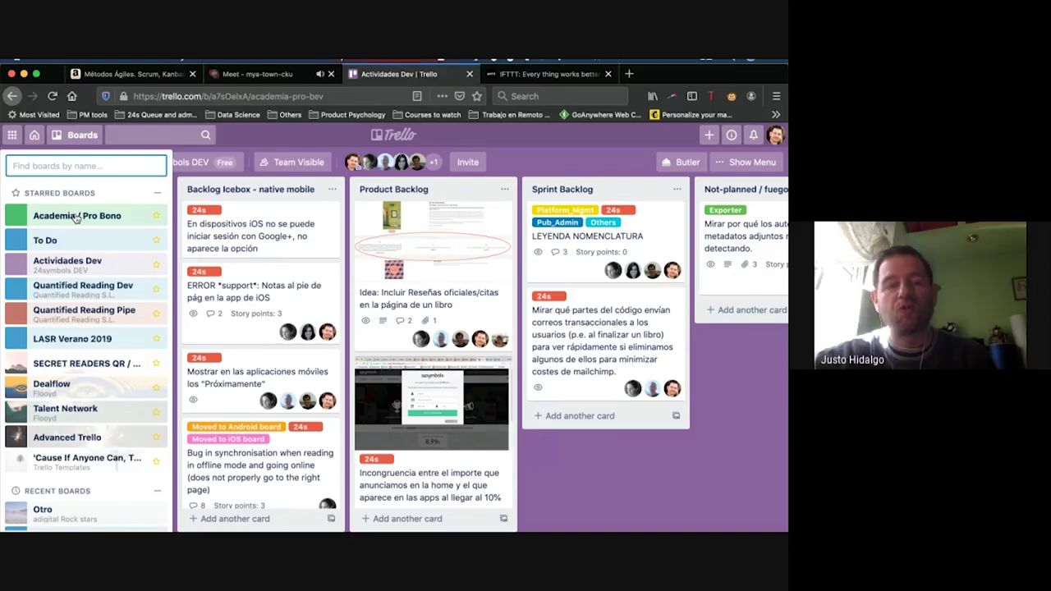